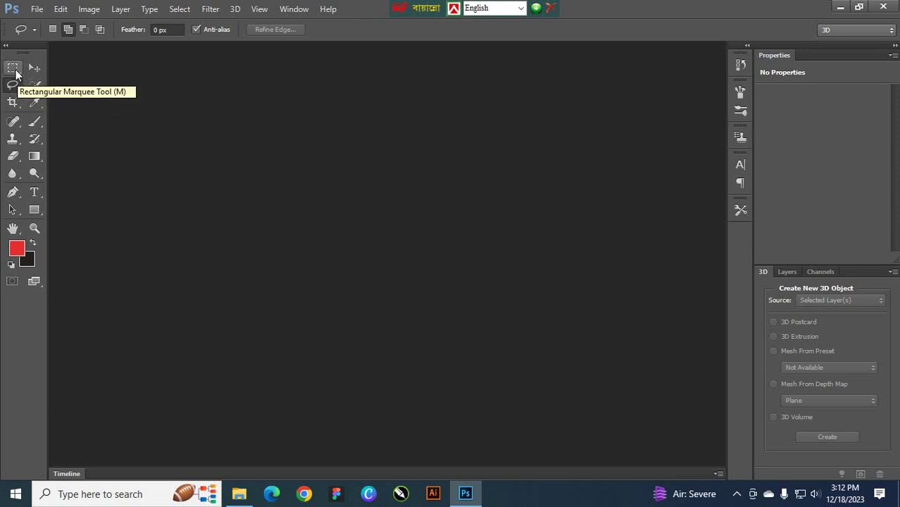
pyautogui.click(15, 69)
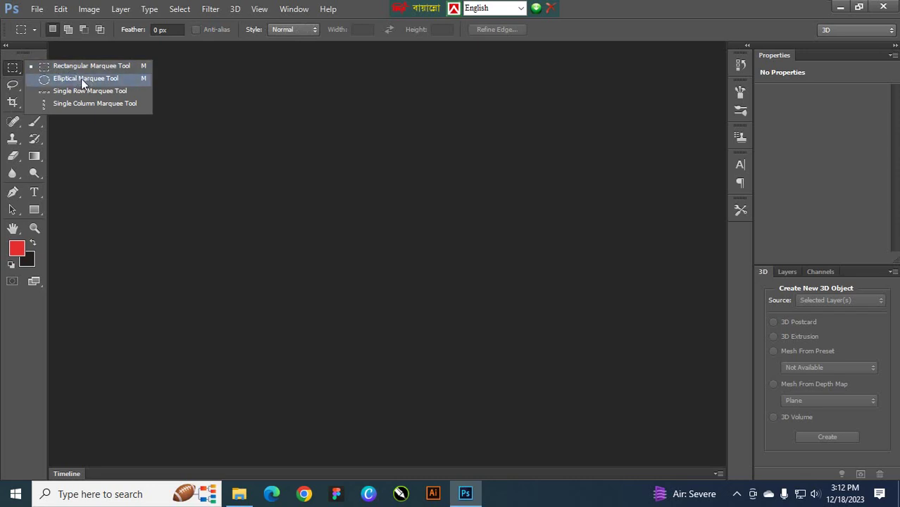
pyautogui.click(15, 69)
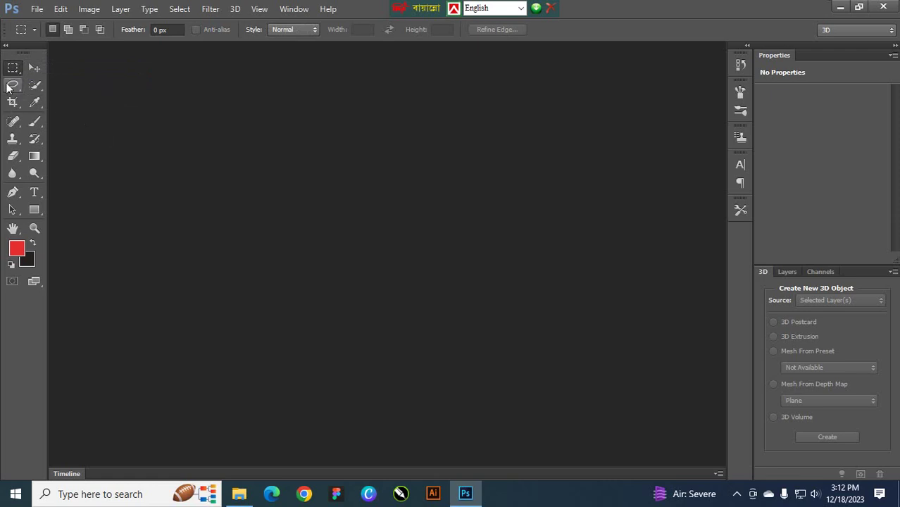
pyautogui.click(37, 8)
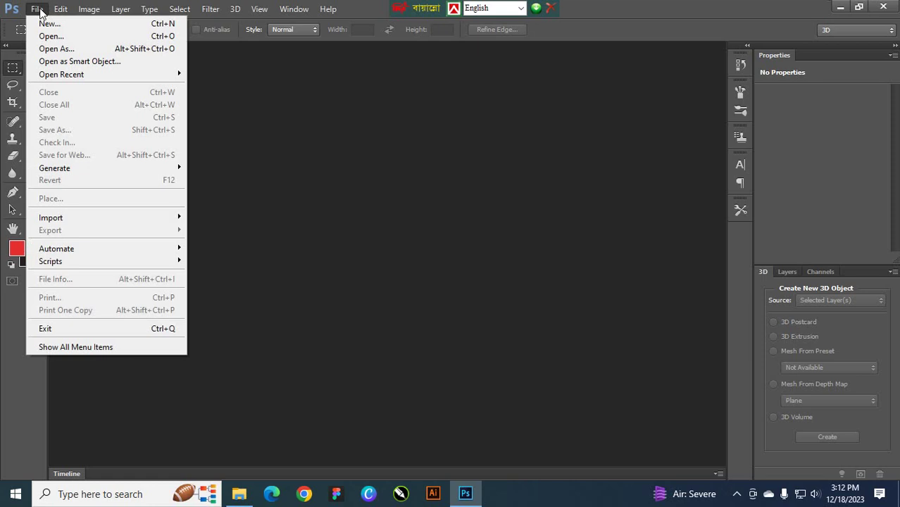
pyautogui.click(338, 193)
pyautogui.click(37, 10)
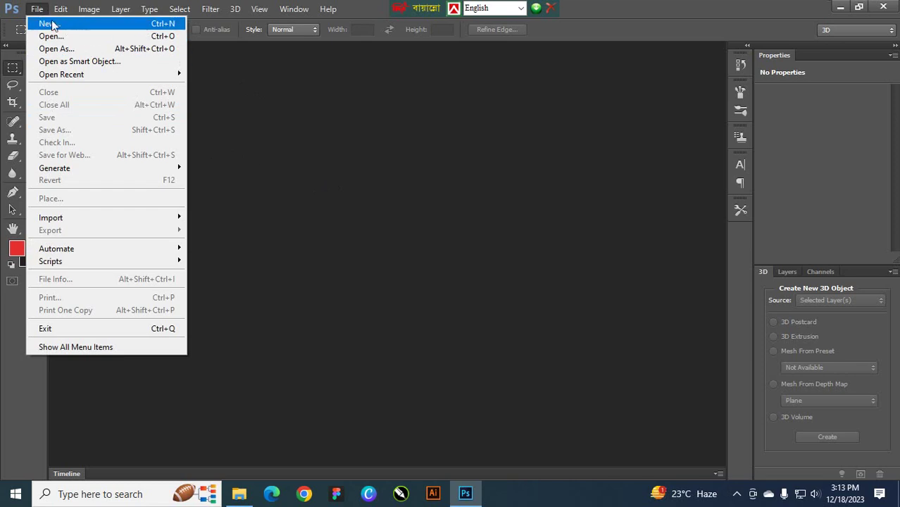
pyautogui.click(238, 113)
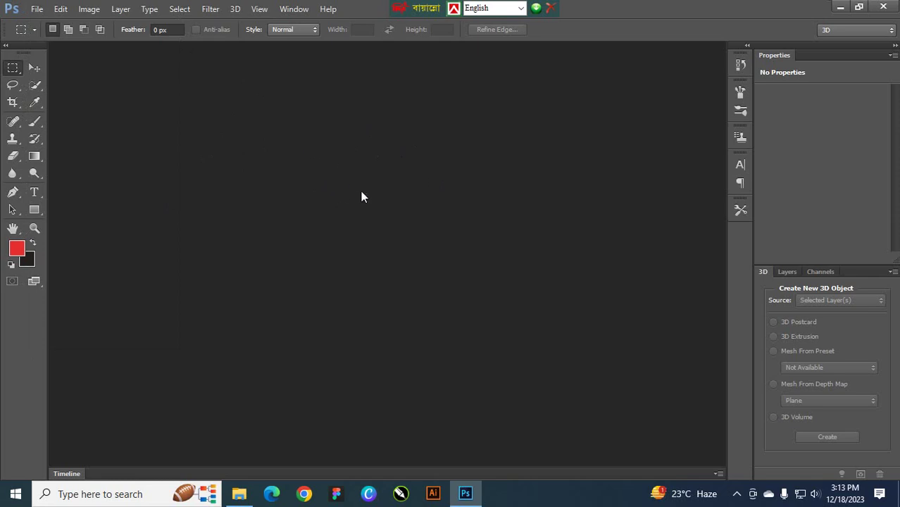
# Open the pink rose JPG from the Desktop's picture folder and dock its window as a document tab
pyautogui.click(33, 16)
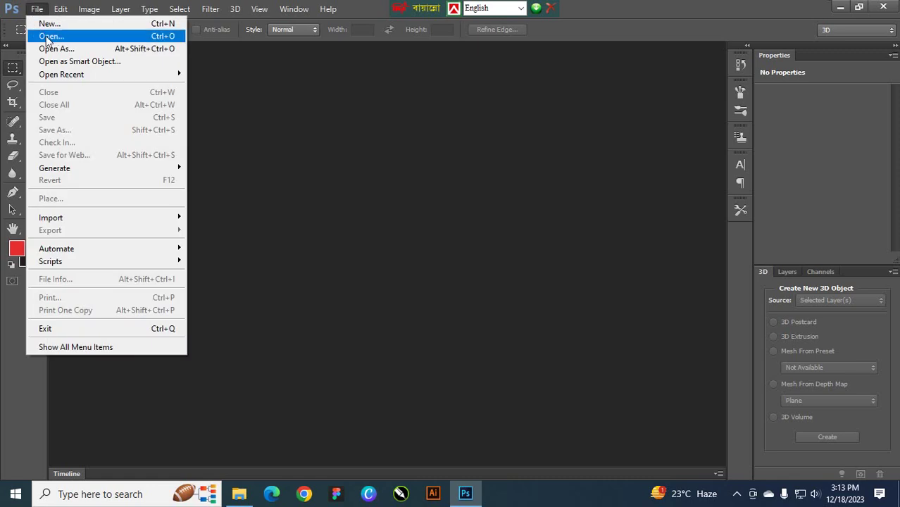
pyautogui.click(71, 38)
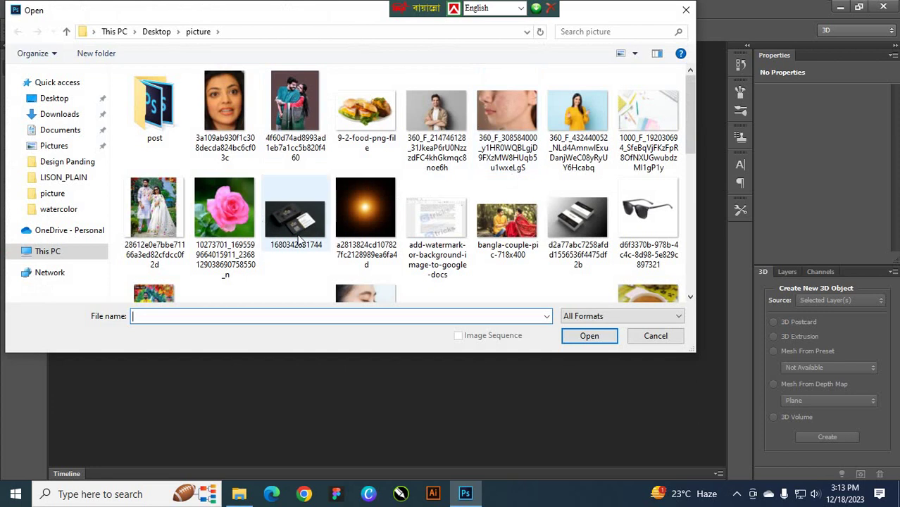
pyautogui.click(55, 98)
pyautogui.click(67, 115)
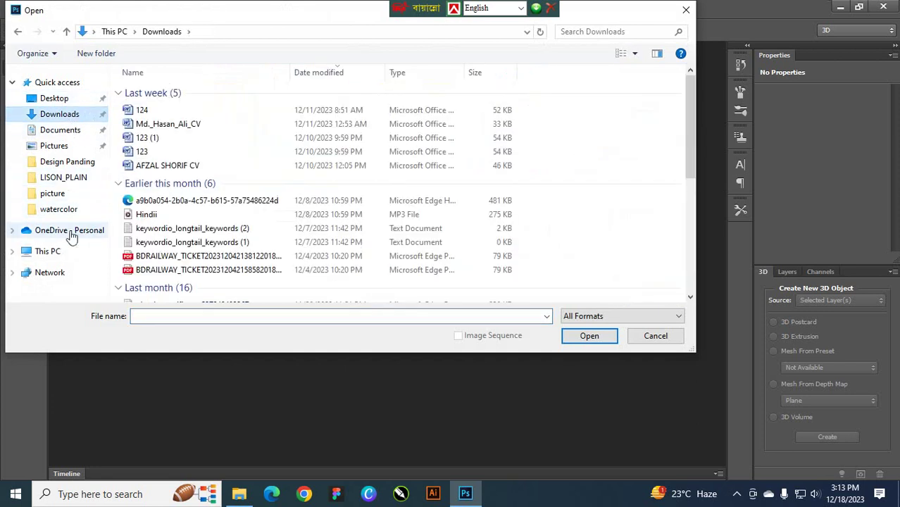
pyautogui.click(49, 252)
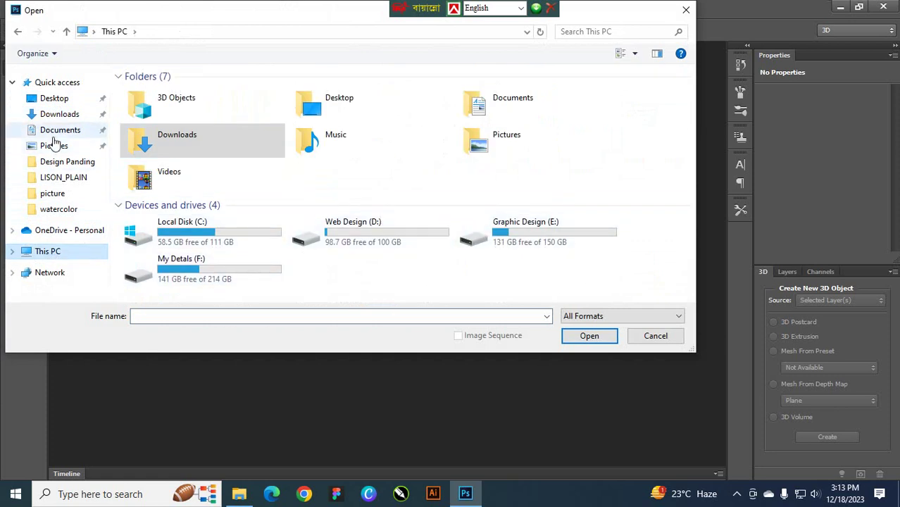
pyautogui.click(55, 99)
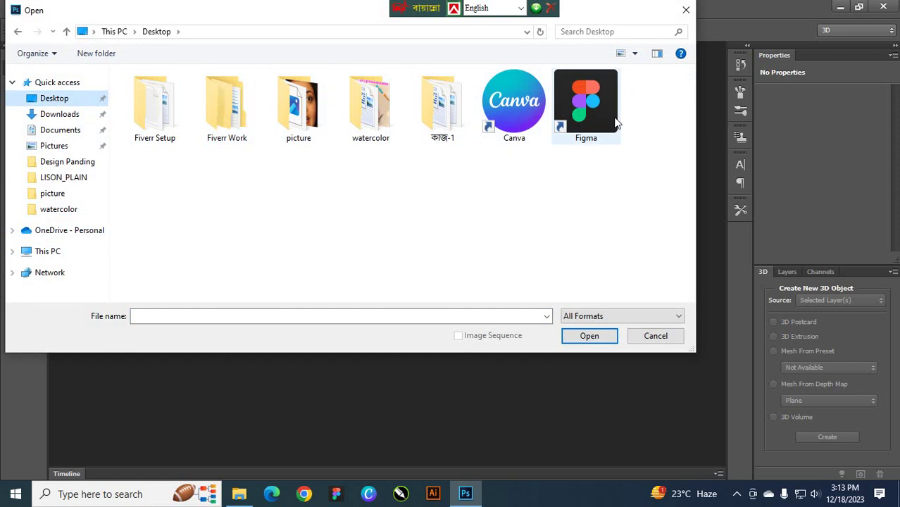
pyautogui.doubleClick(310, 116)
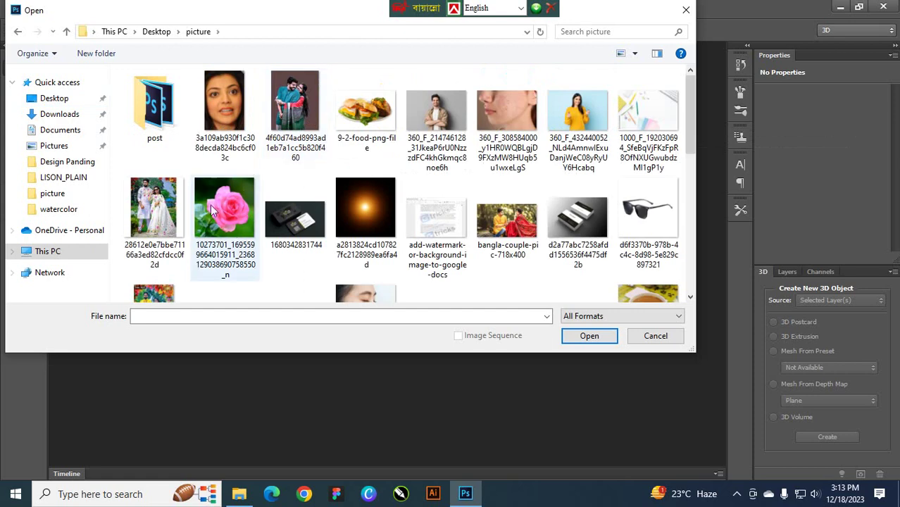
pyautogui.click(226, 211)
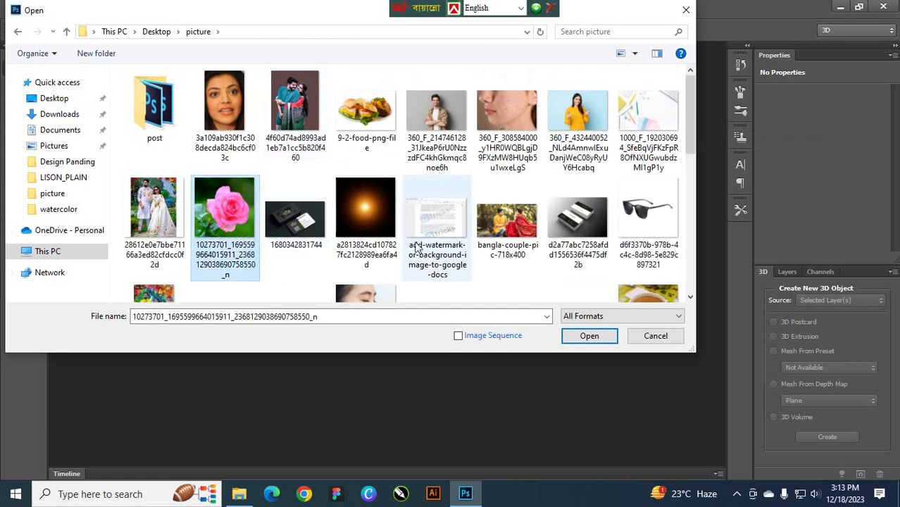
pyautogui.click(589, 335)
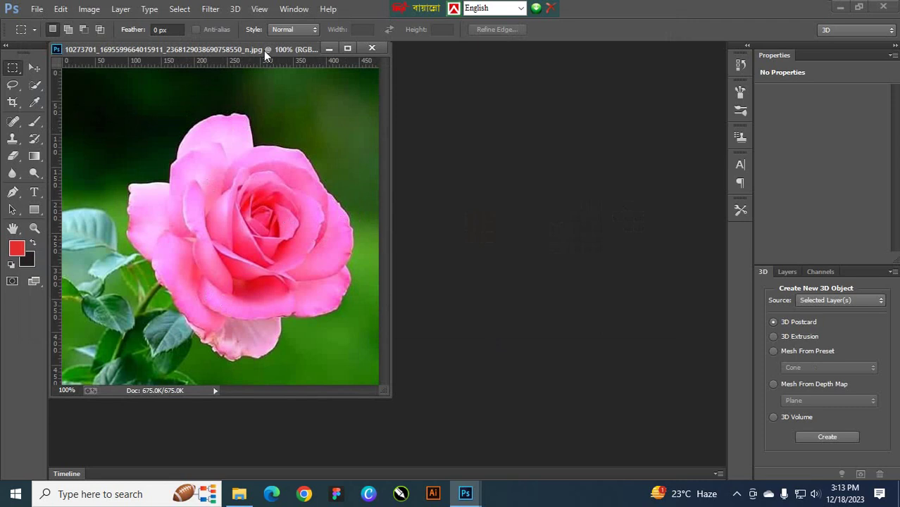
pyautogui.moveTo(263, 50); pyautogui.dragTo(365, 54)
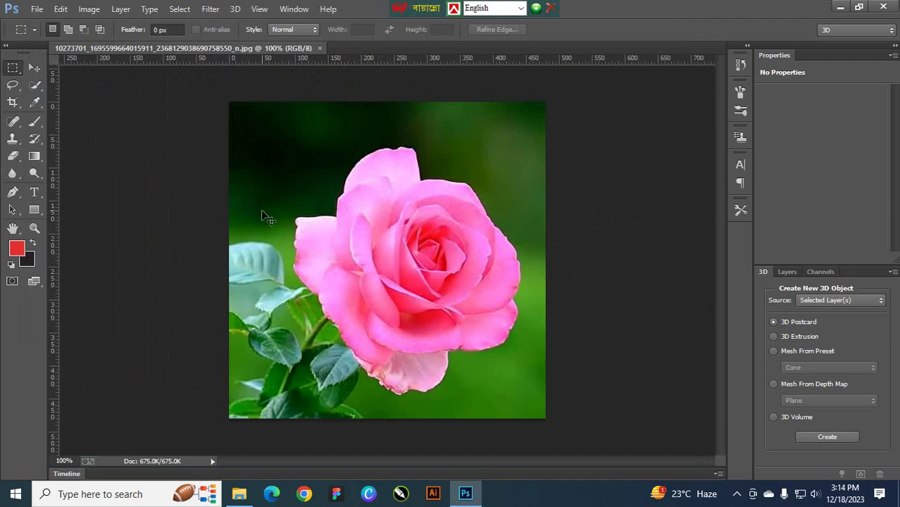
# Open the close-up portrait of a woman from the picture folder and dock it beside the rose document
pyautogui.hotkey('ctrl', 'o')
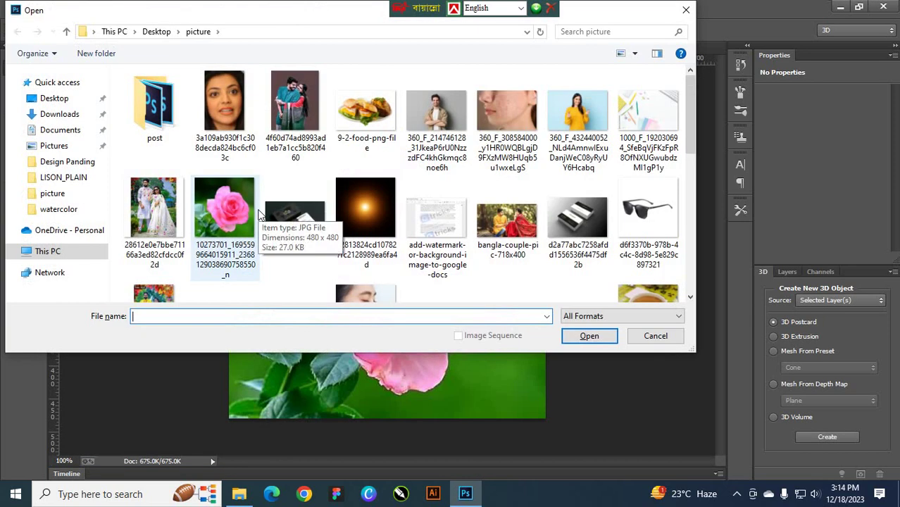
pyautogui.click(224, 113)
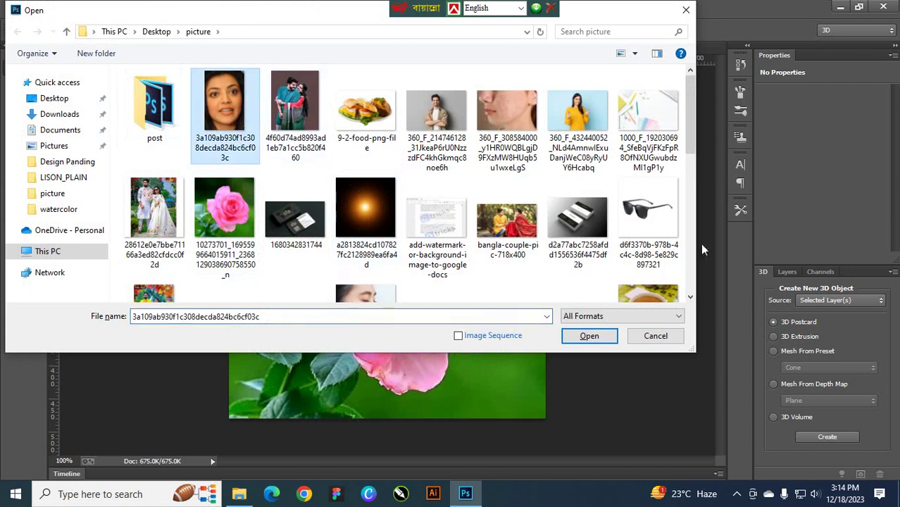
pyautogui.click(609, 339)
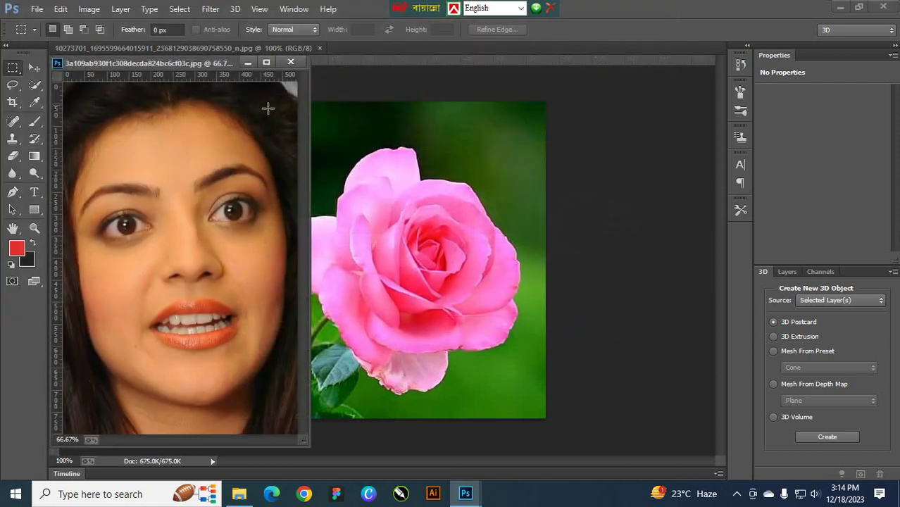
pyautogui.moveTo(218, 65); pyautogui.dragTo(327, 79)
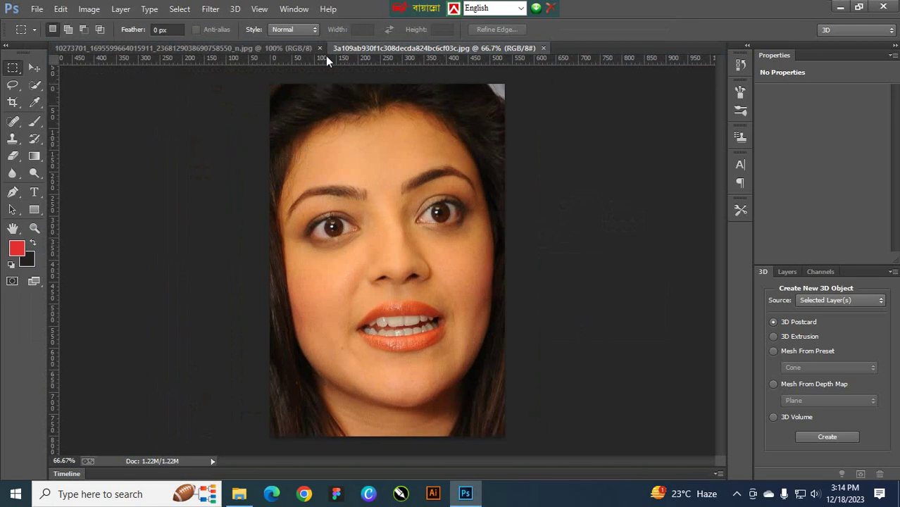
# Close both the portrait and the rose documents
pyautogui.click(543, 48)
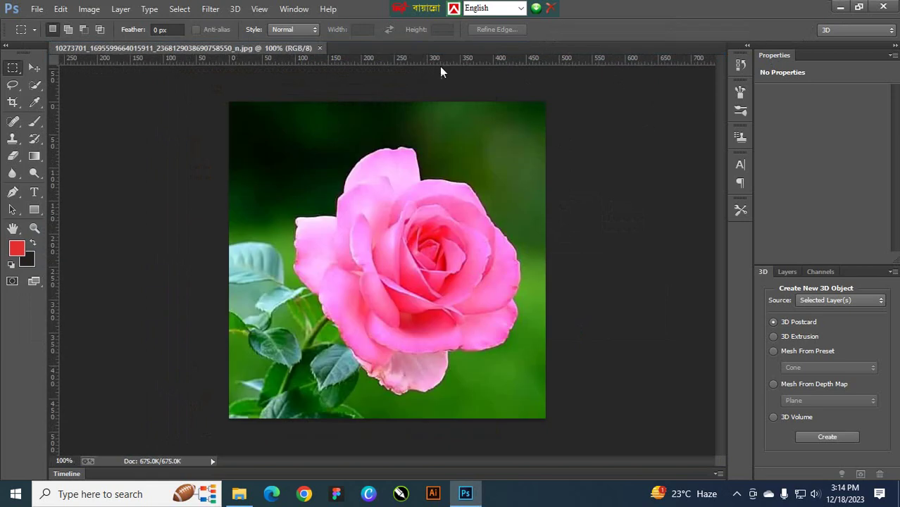
pyautogui.click(319, 47)
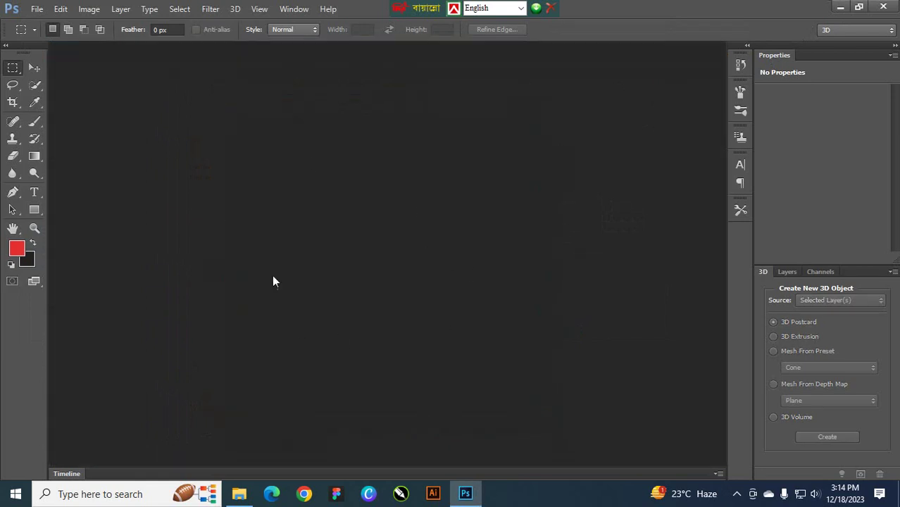
# Open the photo 4f60d74ad8993ad1eb7a1cc5b820f460 of the couple against a plain background and dock its window as a tab
pyautogui.doubleClick(377, 187)
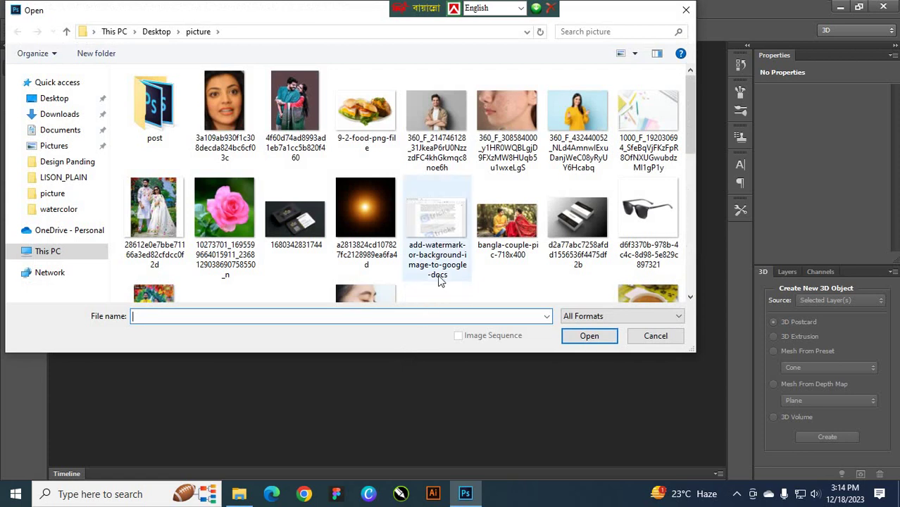
pyautogui.click(299, 109)
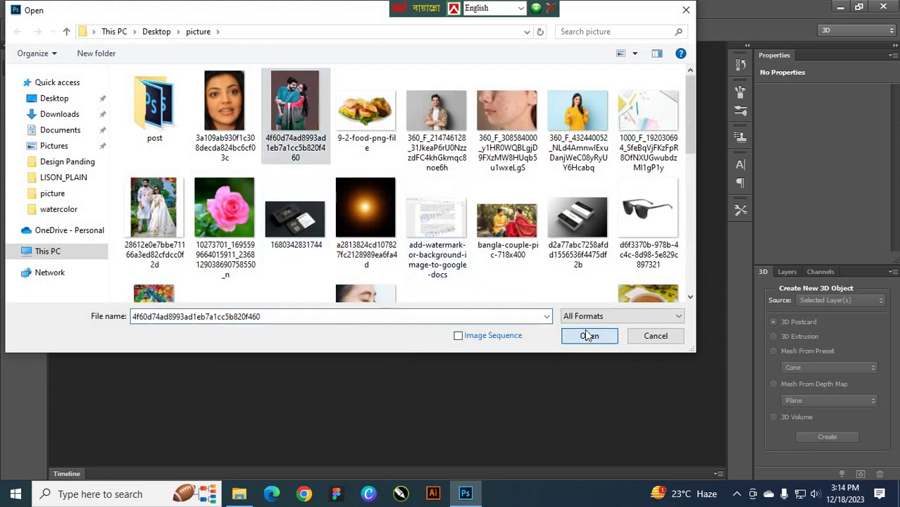
pyautogui.click(589, 336)
pyautogui.moveTo(216, 49); pyautogui.dragTo(251, 46)
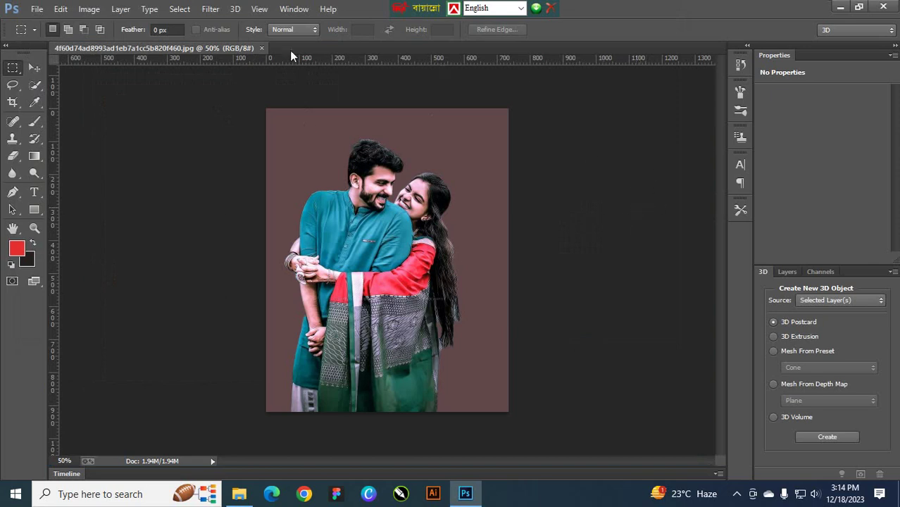
# Open the pink rose image from the picture folder and dock it as a second tab beside the couple photo
pyautogui.click(37, 9)
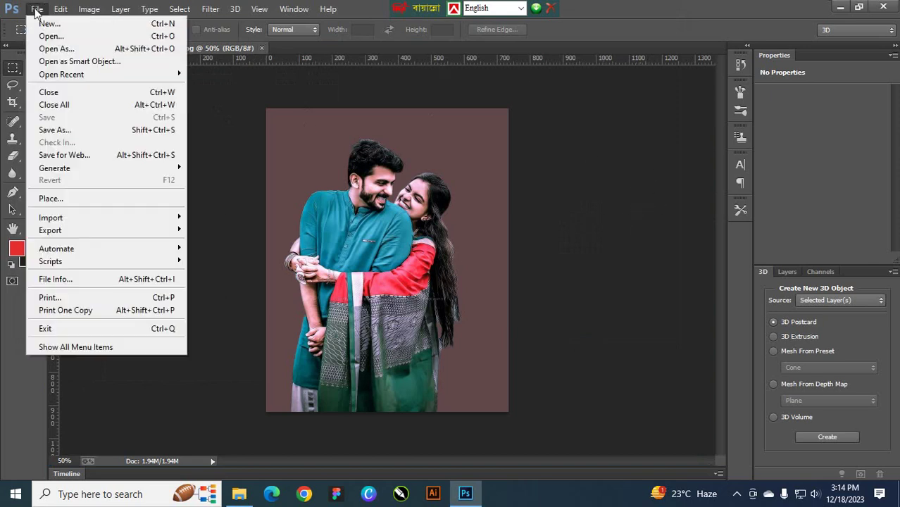
pyautogui.click(81, 34)
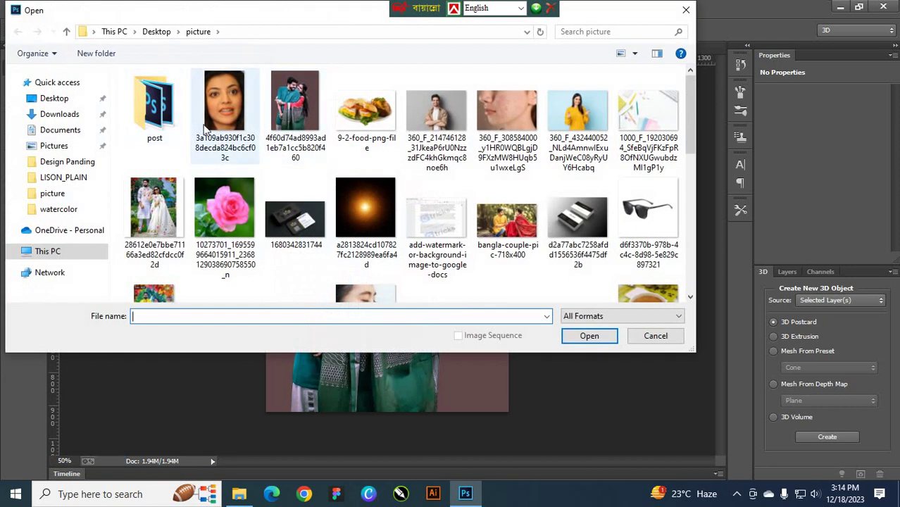
pyautogui.click(225, 203)
pyautogui.click(588, 337)
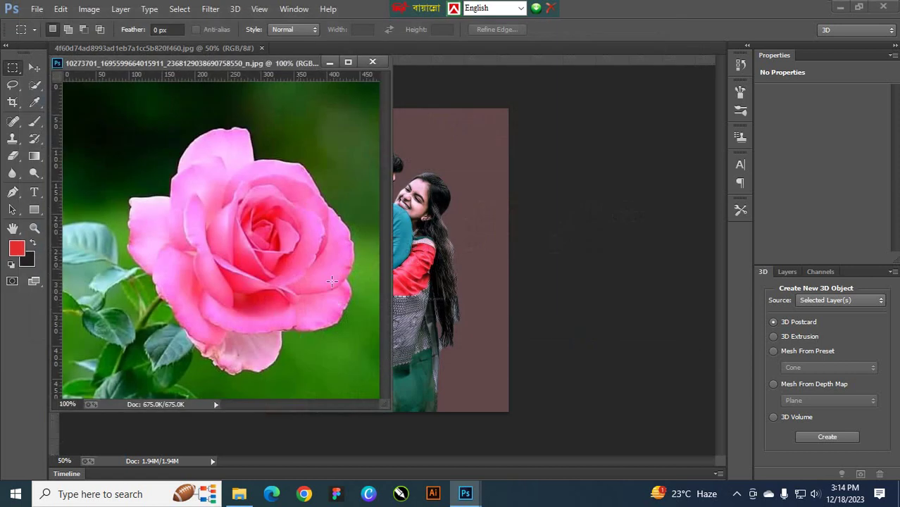
pyautogui.moveTo(269, 66); pyautogui.dragTo(353, 53)
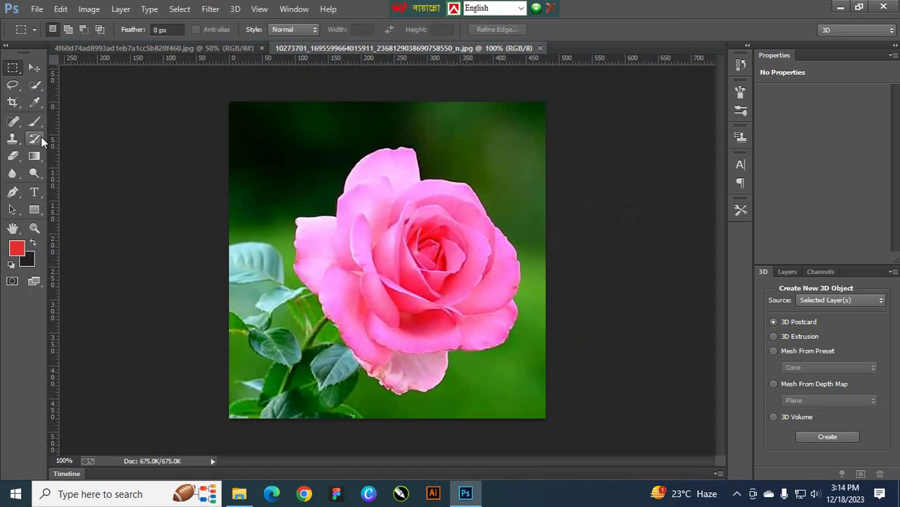
# Choose the standard Lasso Tool from the lasso tool group for the rose image
pyautogui.click(14, 86)
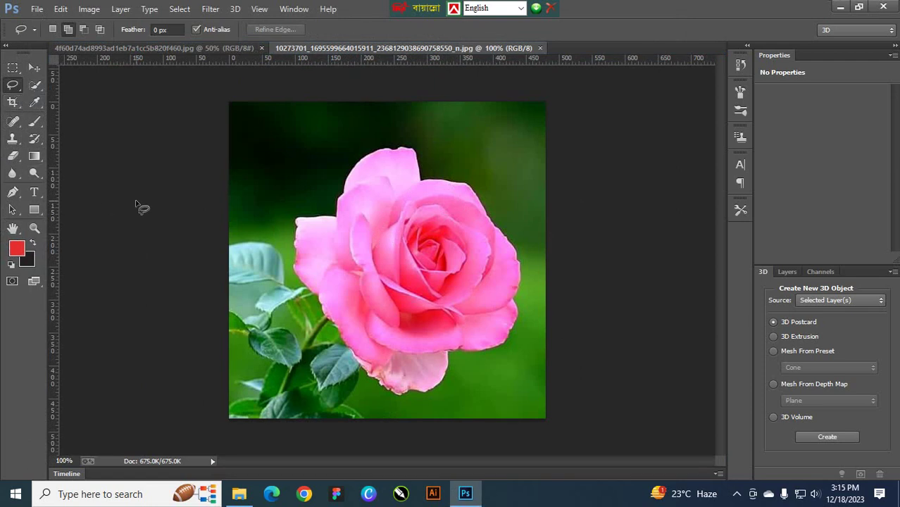
pyautogui.rightClick(14, 91)
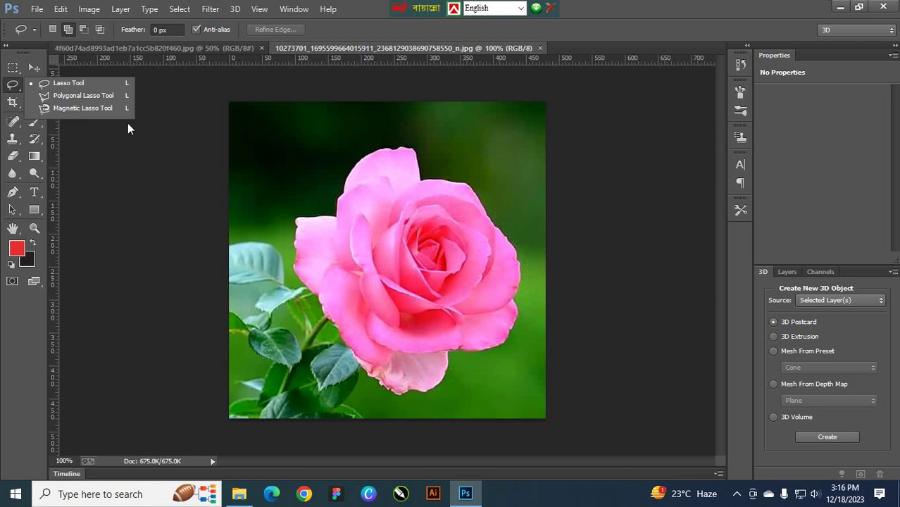
pyautogui.click(56, 84)
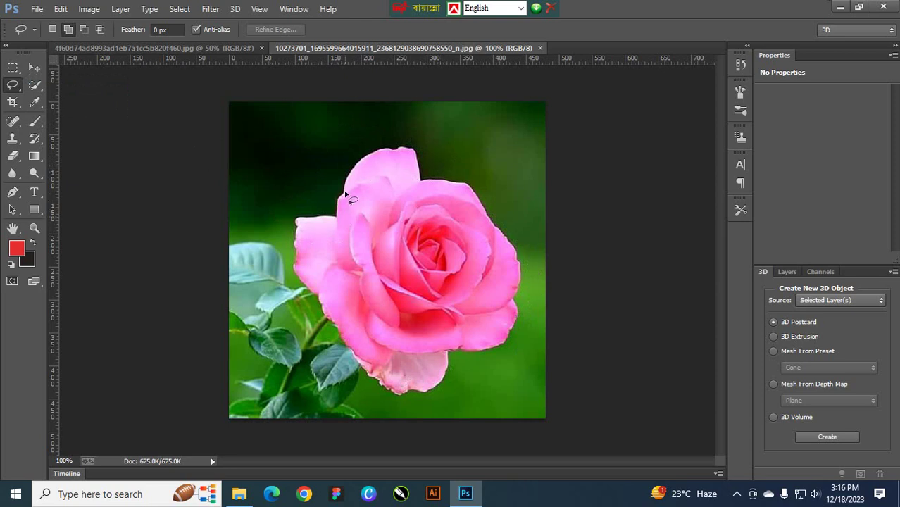
# Trace freehand lasso selections along the rose's uppermost petal, deselecting each one
pyautogui.moveTo(344, 194)
pyautogui.mouseDown()
pyautogui.moveTo(366, 157)
pyautogui.moveTo(403, 149)
pyautogui.moveTo(418, 159)
pyautogui.moveTo(417, 179)
pyautogui.moveTo(400, 194)
pyautogui.moveTo(381, 178)
pyautogui.moveTo(342, 193)
pyautogui.mouseUp()
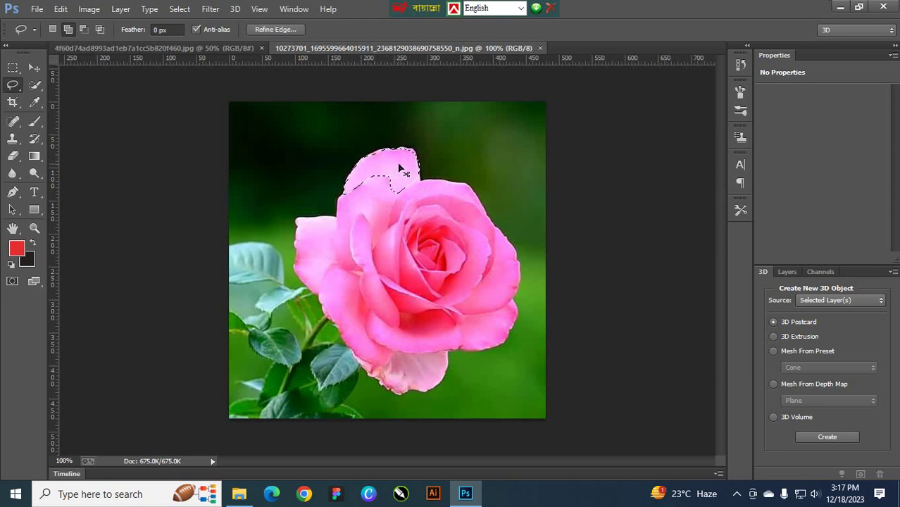
pyautogui.hotkey('ctrl', 'd')
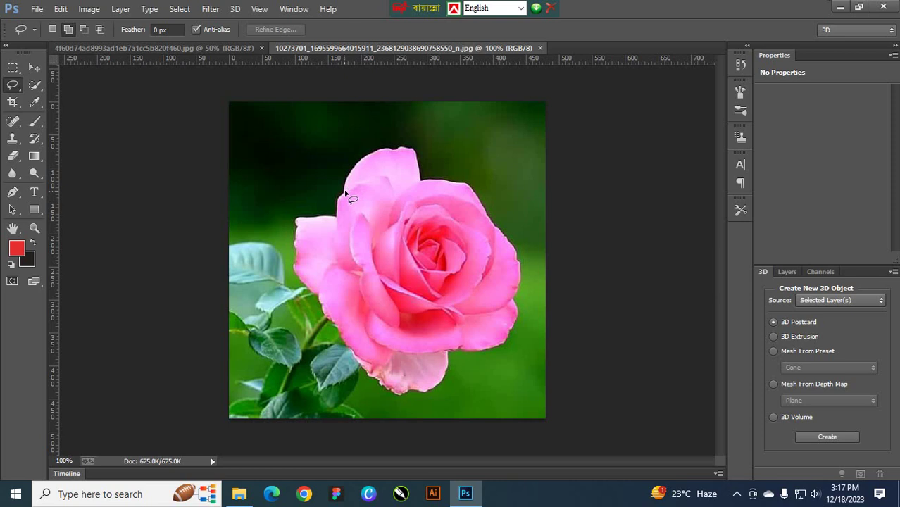
pyautogui.moveTo(345, 194)
pyautogui.mouseDown()
pyautogui.moveTo(372, 152)
pyautogui.moveTo(408, 153)
pyautogui.mouseUp()
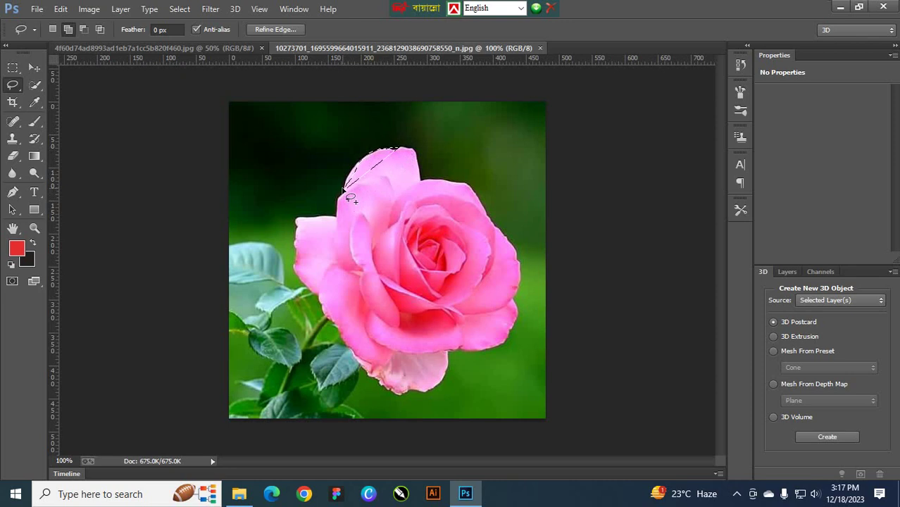
pyautogui.click(402, 191)
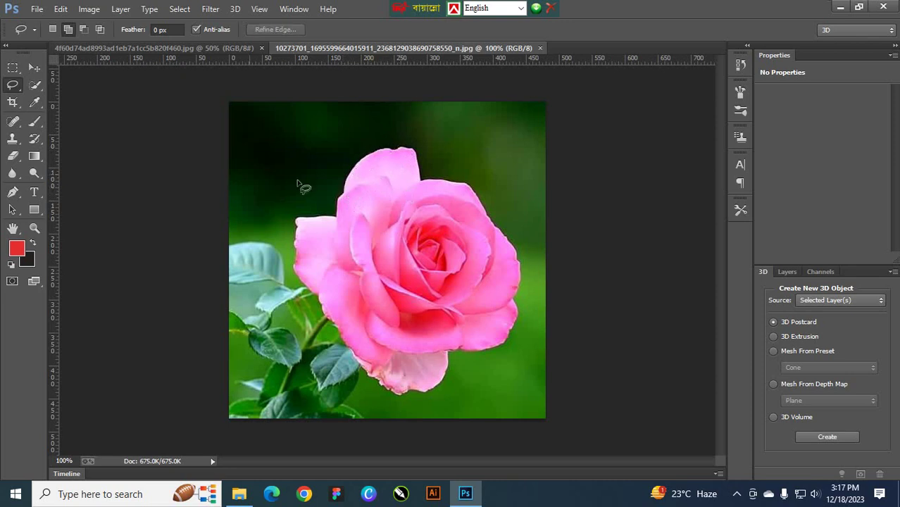
# Draw a rounded freehand lasso selection on the dark background to the upper left of the rose
pyautogui.moveTo(242, 146)
pyautogui.mouseDown()
pyautogui.moveTo(283, 107)
pyautogui.moveTo(339, 153)
pyautogui.moveTo(315, 178)
pyautogui.mouseUp()
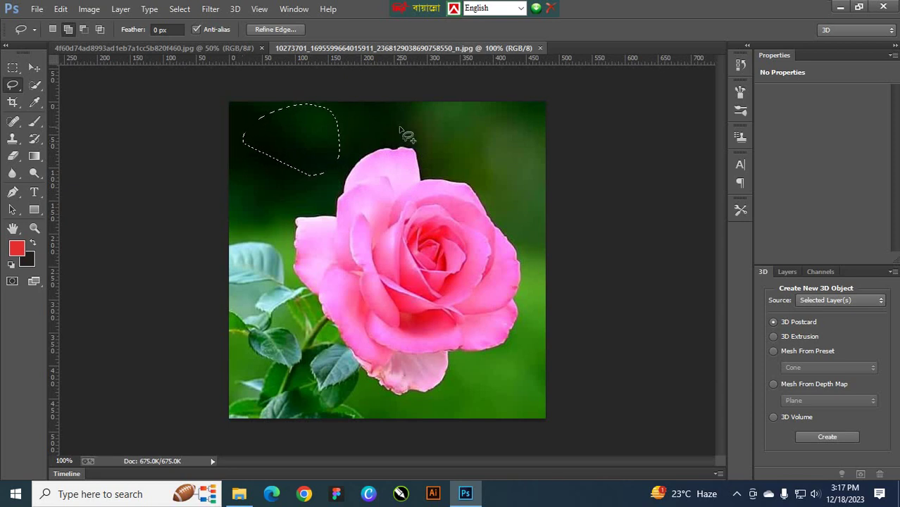
# Add freehand lasso selections on the upper-right background and above the rose's uppermost petal, and clear them all
pyautogui.moveTo(461, 123)
pyautogui.mouseDown()
pyautogui.moveTo(496, 111)
pyautogui.moveTo(514, 132)
pyautogui.moveTo(541, 242)
pyautogui.mouseUp()
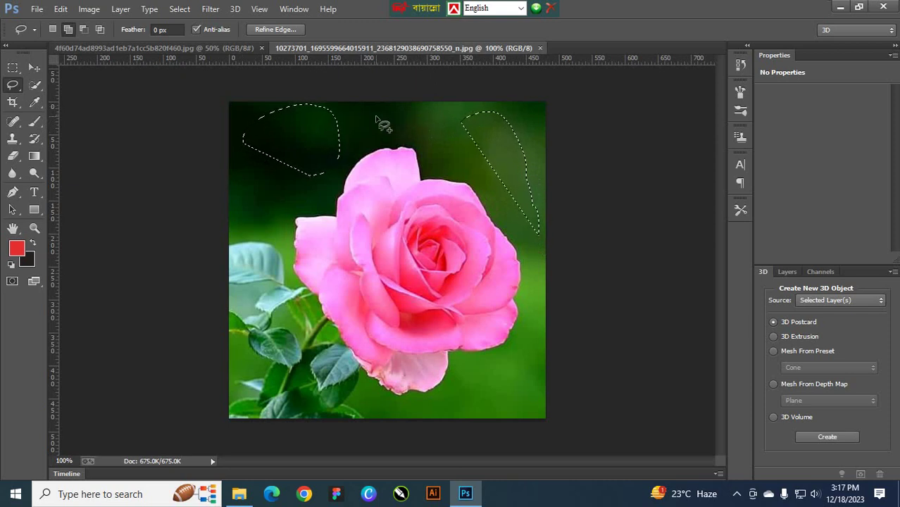
pyautogui.moveTo(375, 117)
pyautogui.mouseDown()
pyautogui.moveTo(428, 111)
pyautogui.moveTo(428, 146)
pyautogui.mouseUp()
pyautogui.click(386, 139)
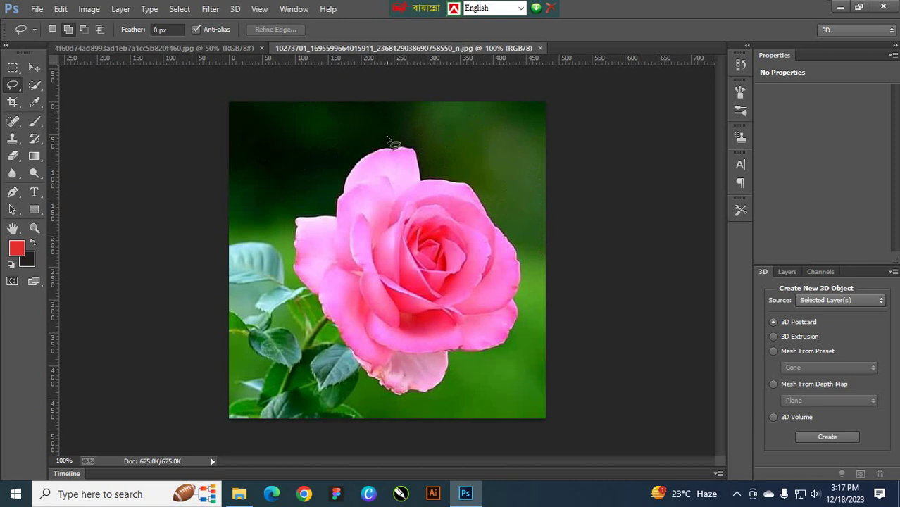
# Switch the lasso to New Selection mode, and draw and deselect a small oval selection on the dark upper-left background
pyautogui.click(53, 29)
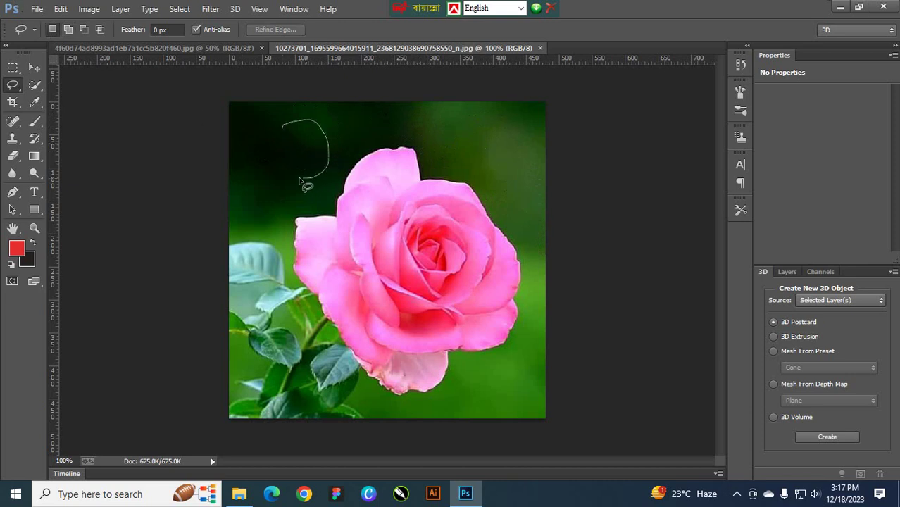
pyautogui.moveTo(281, 149); pyautogui.dragTo(282, 124)
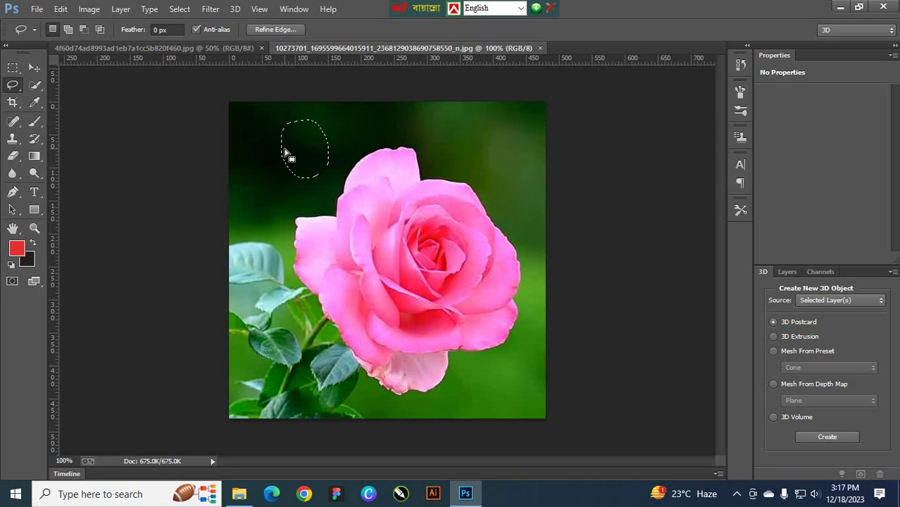
pyautogui.click(302, 161)
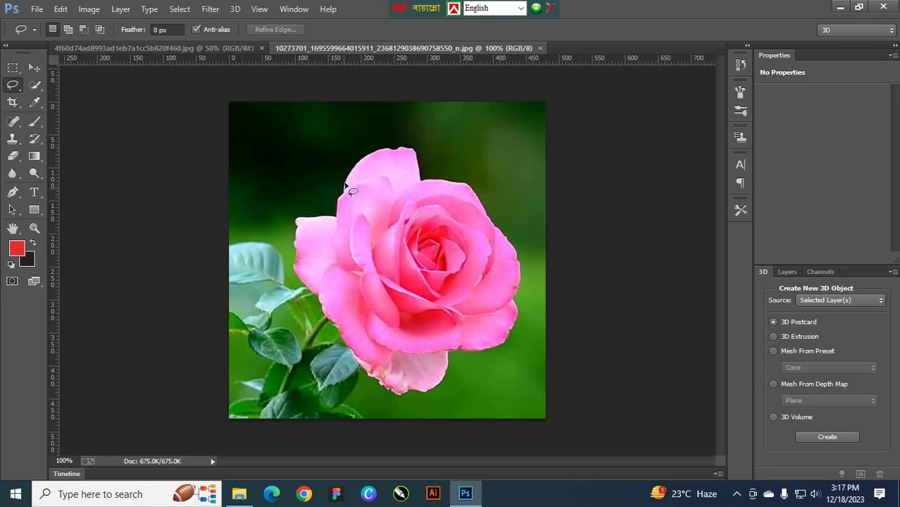
# Trace a freehand lasso selection around the rose's uppermost petal, keeping the standard Lasso Tool chosen
pyautogui.moveTo(350, 169)
pyautogui.mouseDown()
pyautogui.moveTo(389, 147)
pyautogui.moveTo(414, 150)
pyautogui.moveTo(418, 174)
pyautogui.moveTo(396, 196)
pyautogui.moveTo(384, 175)
pyautogui.moveTo(363, 185)
pyautogui.moveTo(343, 213)
pyautogui.mouseUp()
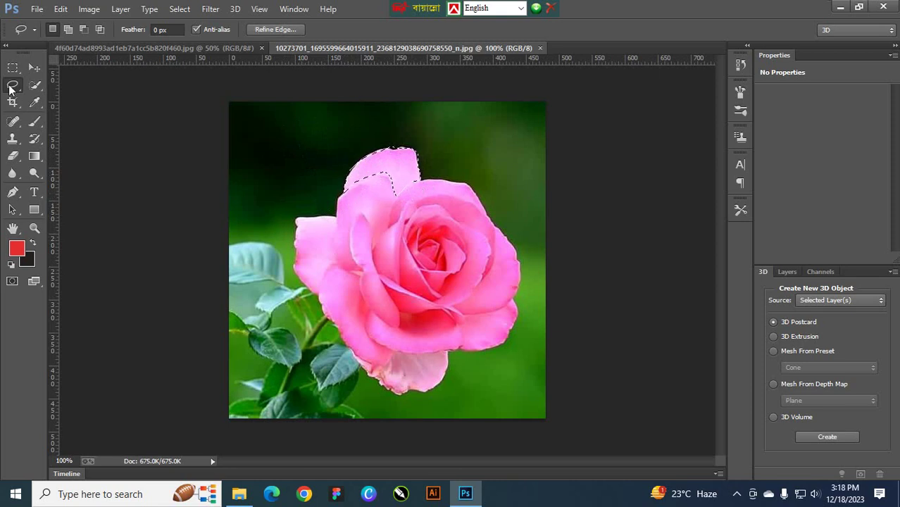
pyautogui.click(11, 88)
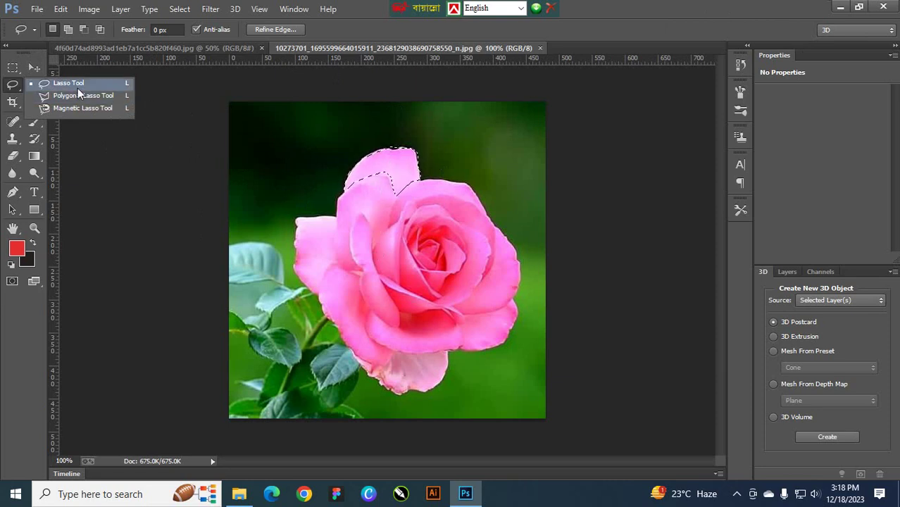
pyautogui.click(46, 84)
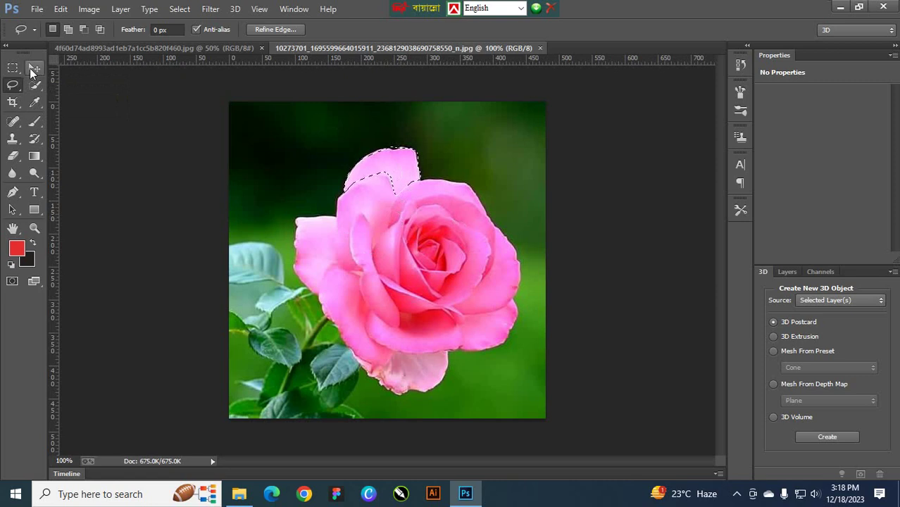
# Move the selected uppermost petal to the upper-right background with the Move Tool, and undo the move
pyautogui.click(31, 68)
pyautogui.moveTo(384, 167); pyautogui.dragTo(495, 134)
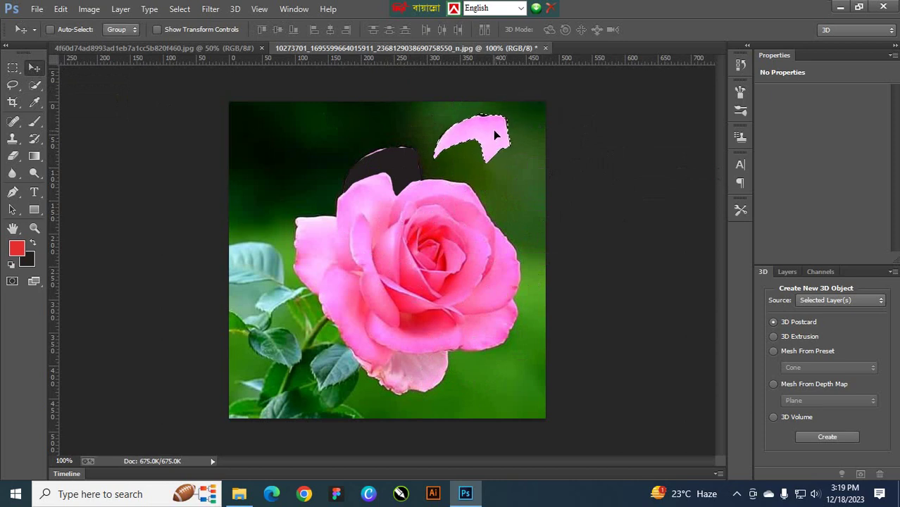
pyautogui.hotkey('ctrl', 'alt', 'z')
pyautogui.hotkey('ctrl', 'alt', 'z')
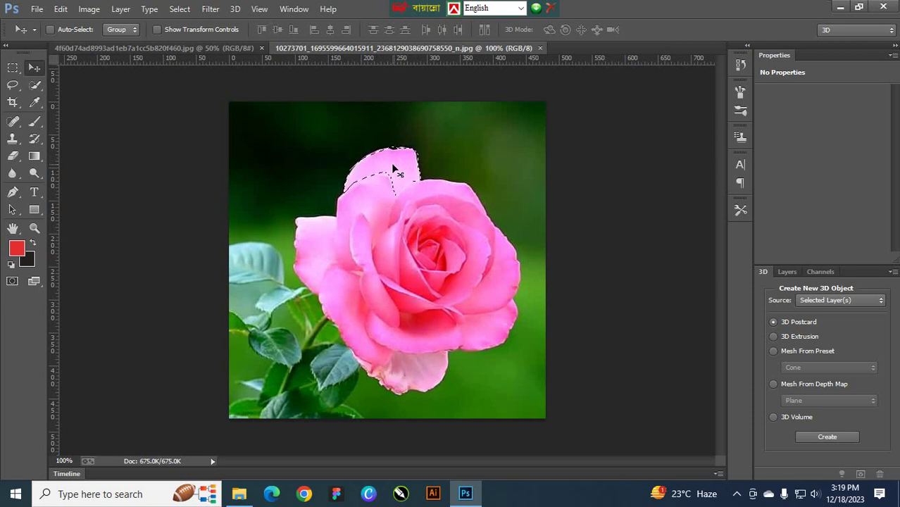
# Recolour the selected uppermost petal with Hue/Saturation, using Hue +41 and Lightness -6 and fine-tuning the Saturation
pyautogui.hotkey('ctrl', 'u')
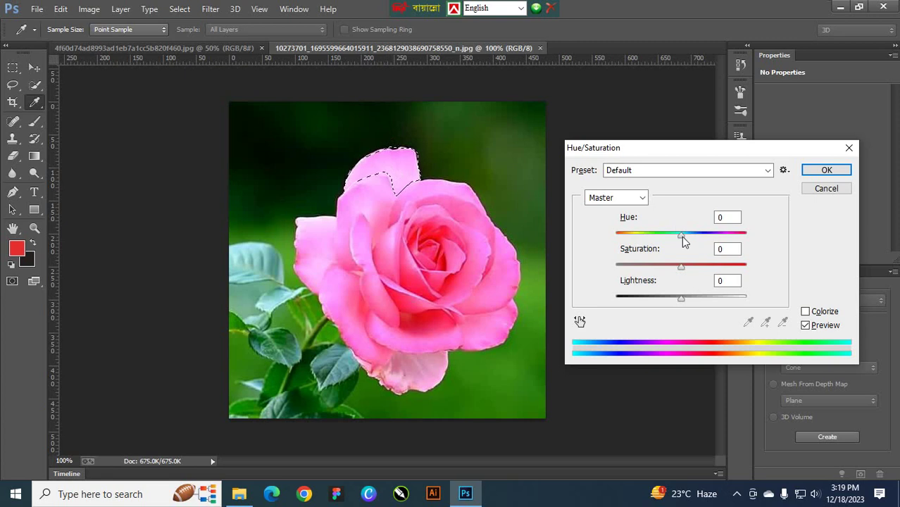
pyautogui.moveTo(681, 236)
pyautogui.mouseDown()
pyautogui.moveTo(720, 231)
pyautogui.moveTo(669, 244)
pyautogui.mouseUp()
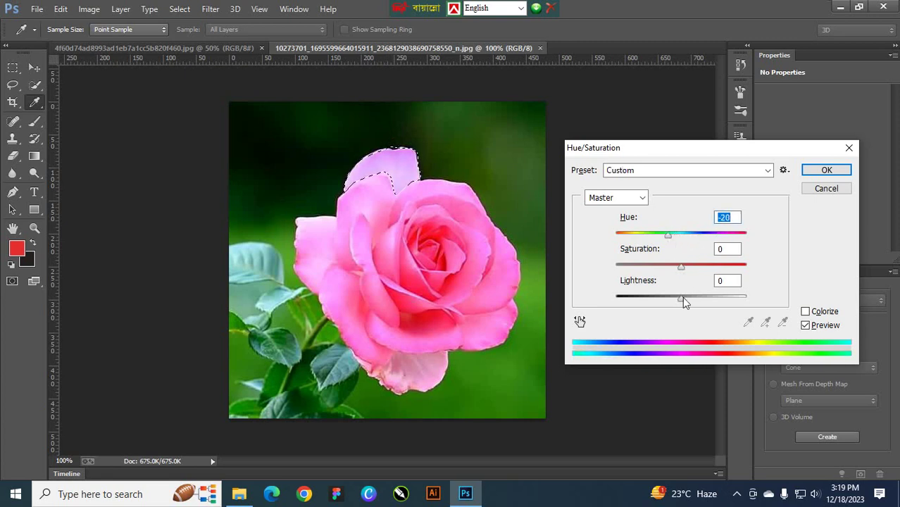
pyautogui.moveTo(682, 297); pyautogui.dragTo(708, 237)
pyautogui.moveTo(684, 299)
pyautogui.mouseDown()
pyautogui.moveTo(676, 303)
pyautogui.moveTo(697, 300)
pyautogui.moveTo(677, 301)
pyautogui.mouseUp()
pyautogui.moveTo(677, 268); pyautogui.dragTo(678, 273)
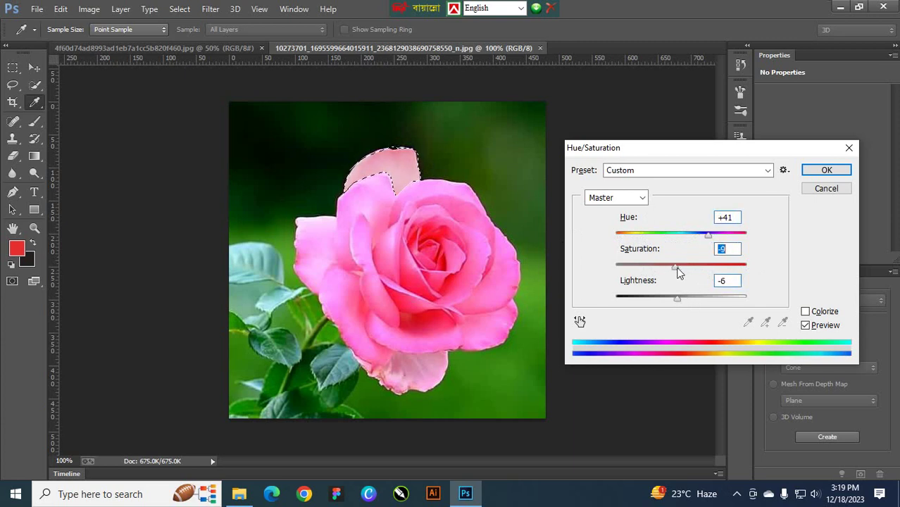
pyautogui.click(827, 170)
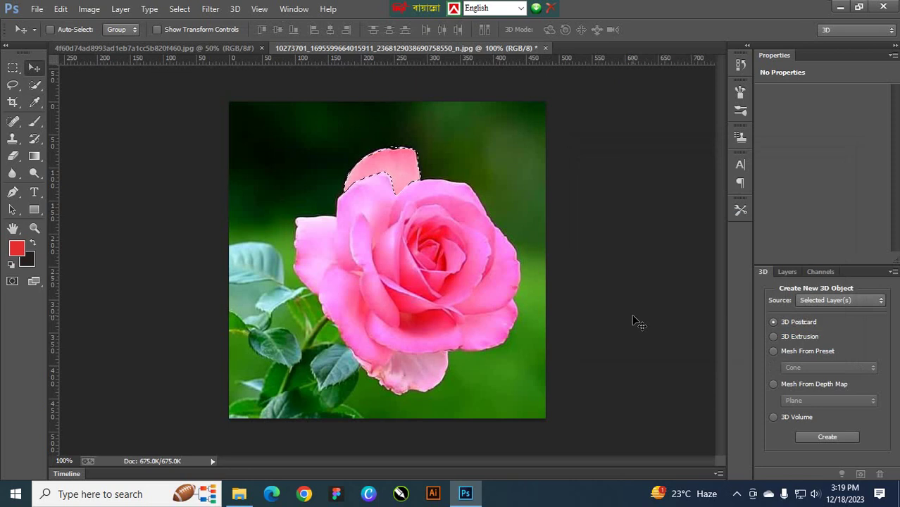
# Compare the uppermost petal before and after its recolouring, keep the new colour, and clear the selection
pyautogui.hotkey('ctrl', 'z')
pyautogui.hotkey('ctrl', 'z')
pyautogui.hotkey('ctrl', 'd')
# Trace a freehand selection around the rose's outer left petal with the standard Lasso Tool
pyautogui.click(14, 86)
pyautogui.click(48, 86)
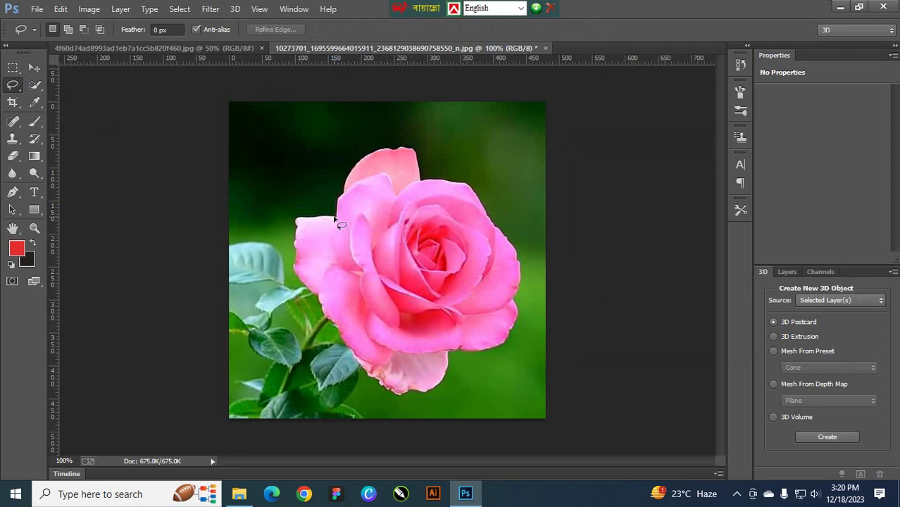
pyautogui.moveTo(335, 217)
pyautogui.mouseDown()
pyautogui.moveTo(295, 221)
pyautogui.moveTo(295, 268)
pyautogui.moveTo(318, 299)
pyautogui.moveTo(336, 262)
pyautogui.moveTo(338, 220)
pyautogui.mouseUp()
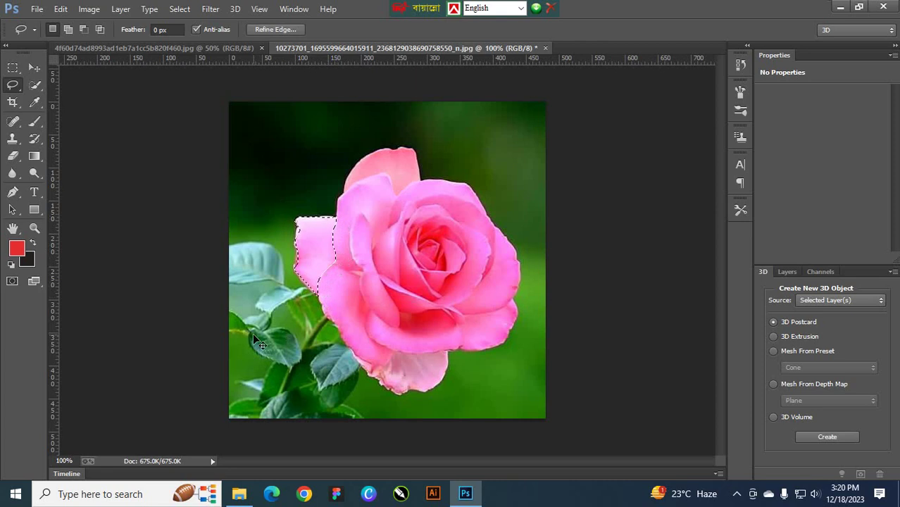
# Recolour the outer left petal with Hue/Saturation at Hue +83, Saturation +68 and Lightness -11, and deselect it
pyautogui.hotkey('ctrl', 'u')
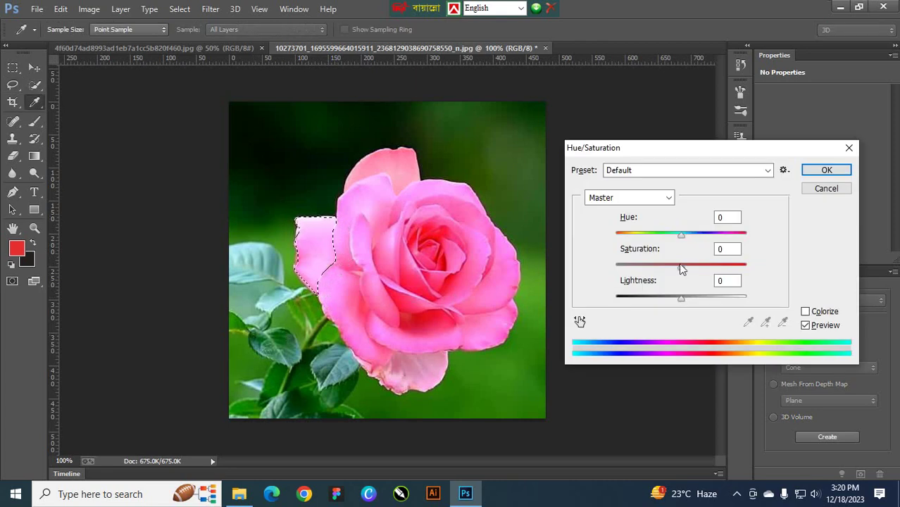
pyautogui.moveTo(681, 266); pyautogui.dragTo(727, 268)
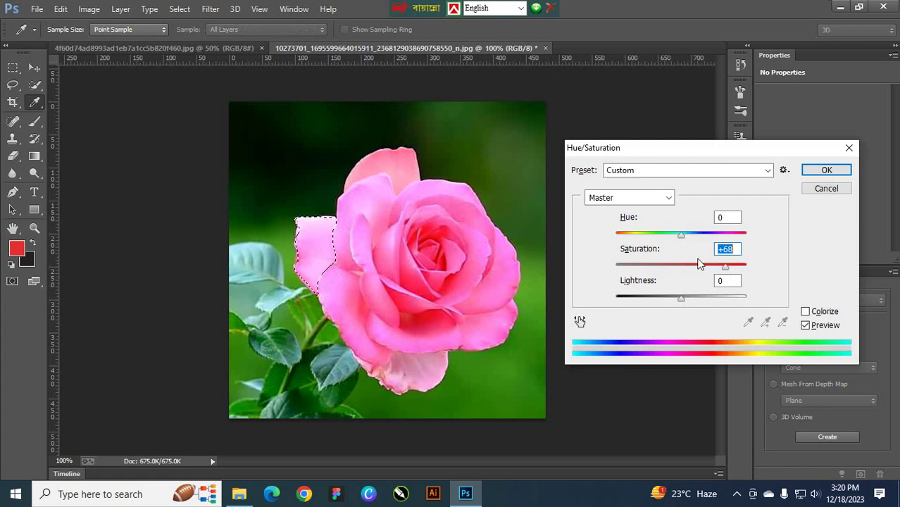
pyautogui.moveTo(680, 235); pyautogui.dragTo(723, 236)
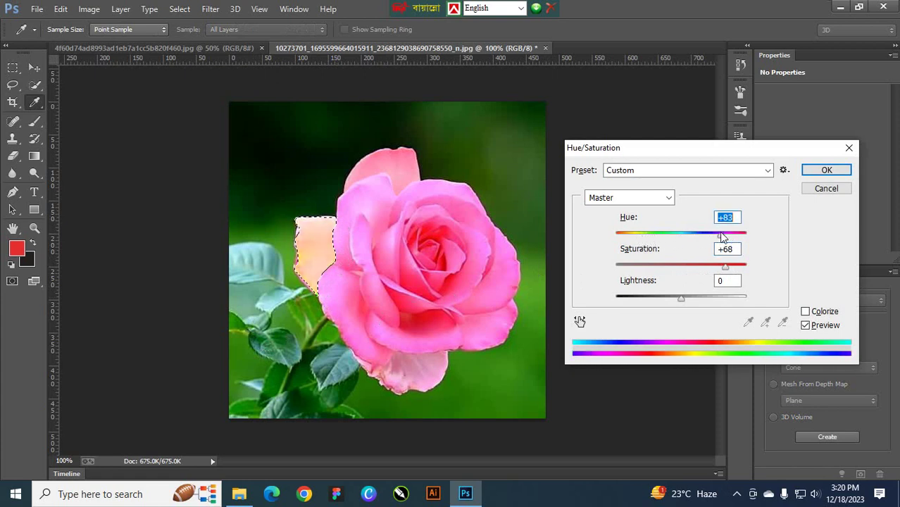
pyautogui.click(680, 297)
pyautogui.moveTo(679, 297); pyautogui.dragTo(673, 296)
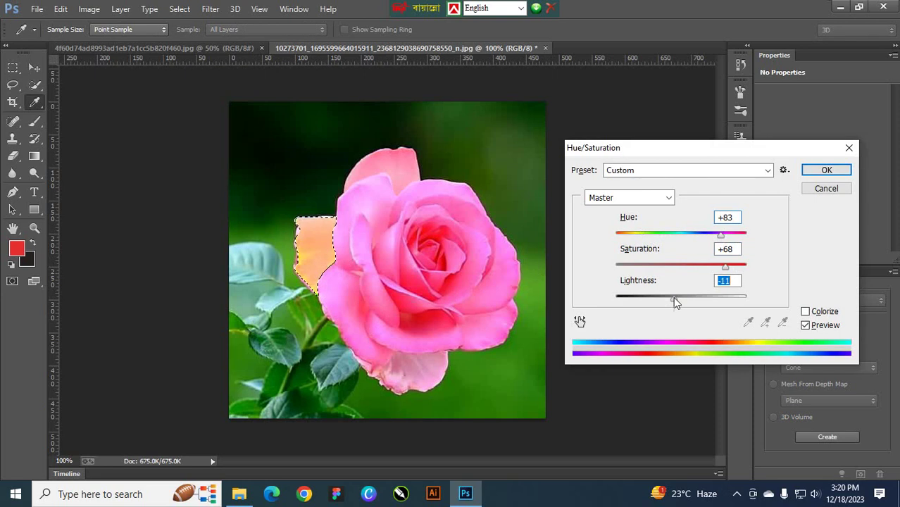
pyautogui.click(826, 171)
pyautogui.press('l')
pyautogui.click(560, 290)
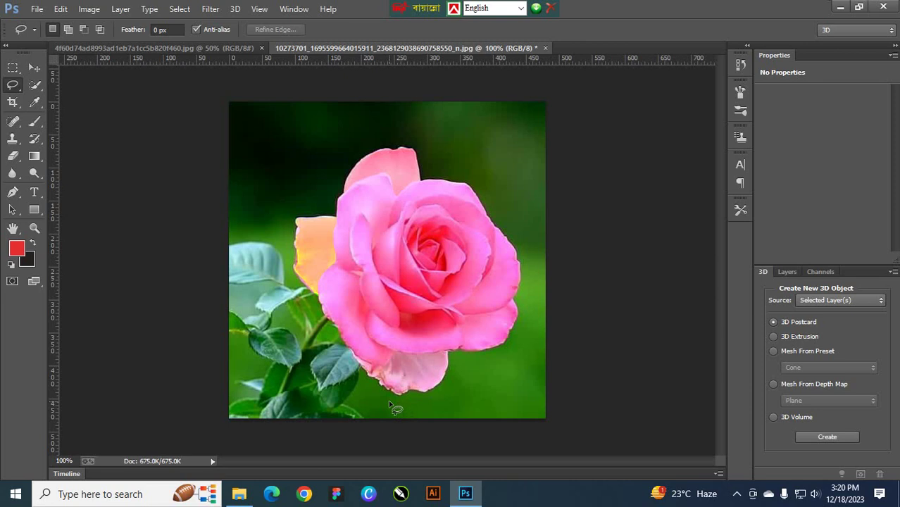
# Magnify the rose image to 600% and restore the lasso selection around the orange petal
pyautogui.hotkey('ctrl', '+')
pyautogui.hotkey('ctrl', '+')
pyautogui.hotkey('ctrl', '+')
pyautogui.hotkey('ctrl', '+')
pyautogui.hotkey('ctrl', '+')
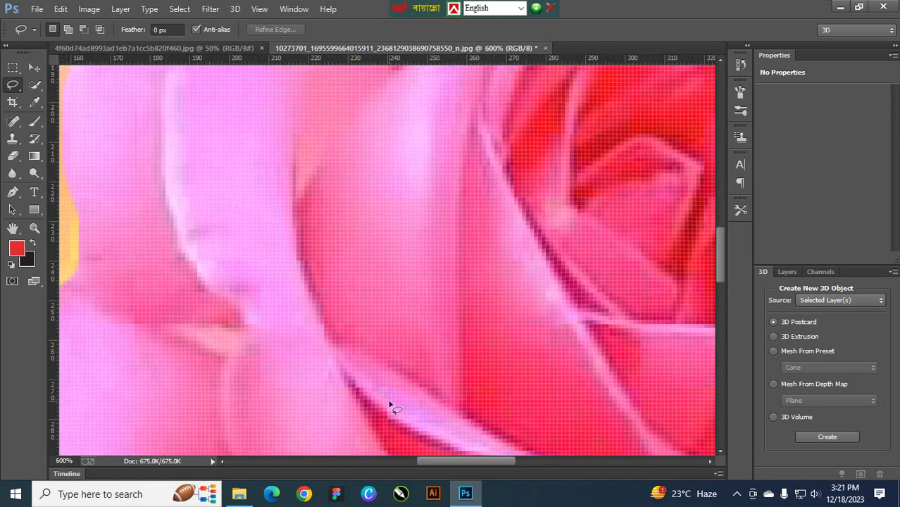
pyautogui.hotkey('ctrl', '-')
pyautogui.hotkey('ctrl', 'z')
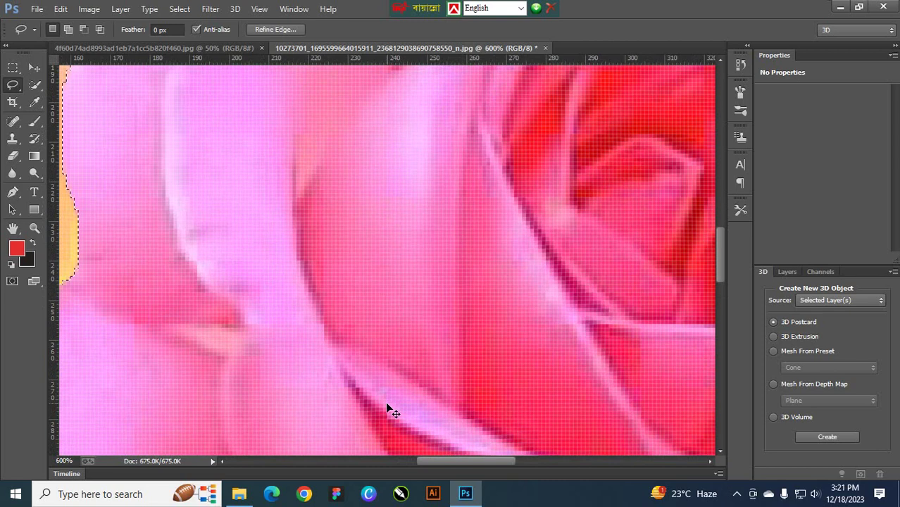
# Examine the rose at different magnifications, returning to 100%, enlarging to 400%, and reducing back to 100%
pyautogui.hotkey('ctrl', '-')
pyautogui.hotkey('ctrl', '-')
pyautogui.hotkey('ctrl', '-')
pyautogui.hotkey('ctrl', '-')
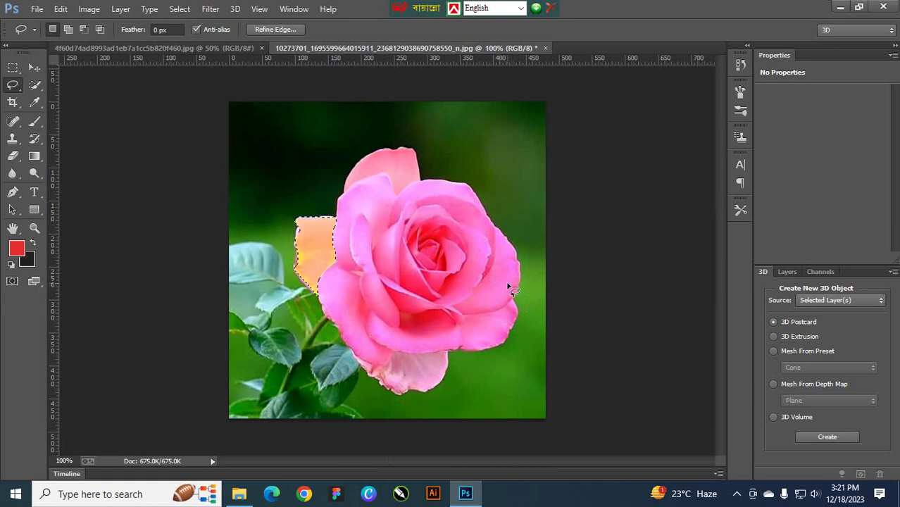
pyautogui.hotkey('ctrl', '+')
pyautogui.hotkey('ctrl', '+')
pyautogui.hotkey('ctrl', '+')
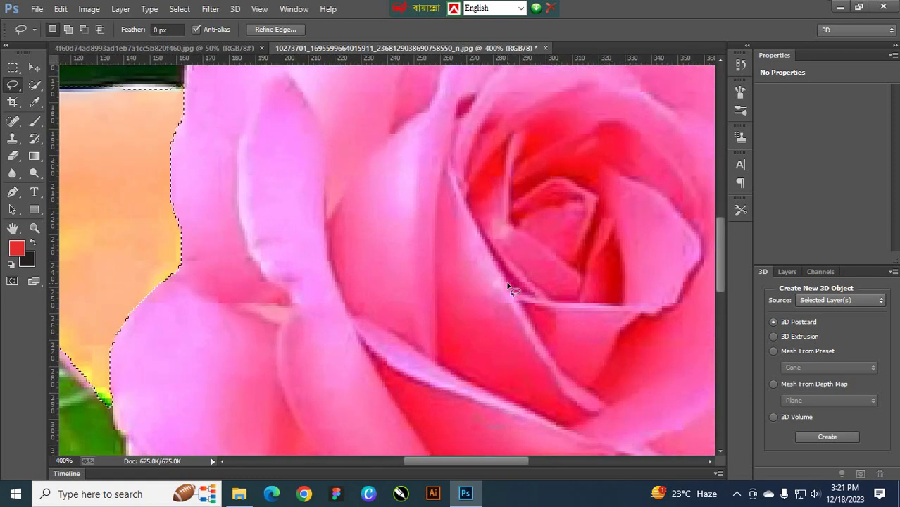
pyautogui.hotkey('ctrl', '-')
pyautogui.hotkey('ctrl', '-')
pyautogui.hotkey('ctrl', '-')
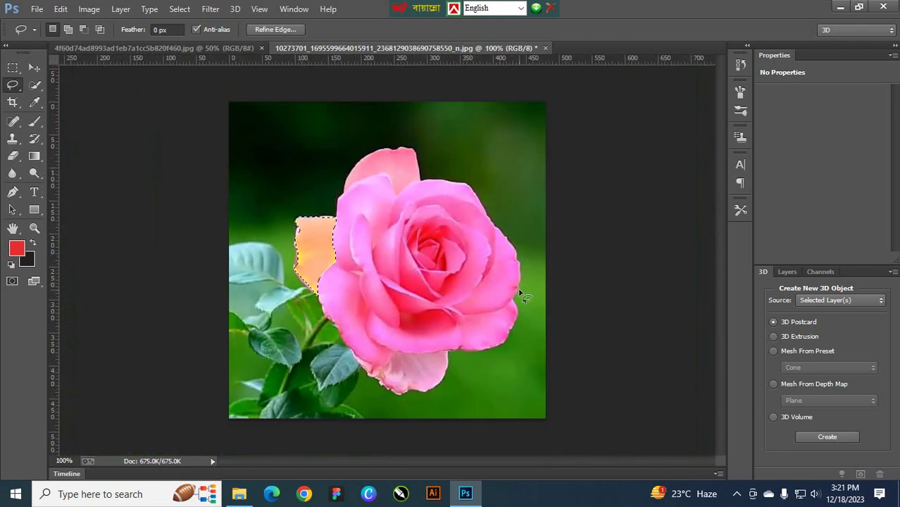
# Examine the rose's right edge, the selected orange petal and the recoloured uppermost petal at varying magnifications
pyautogui.press('alt')
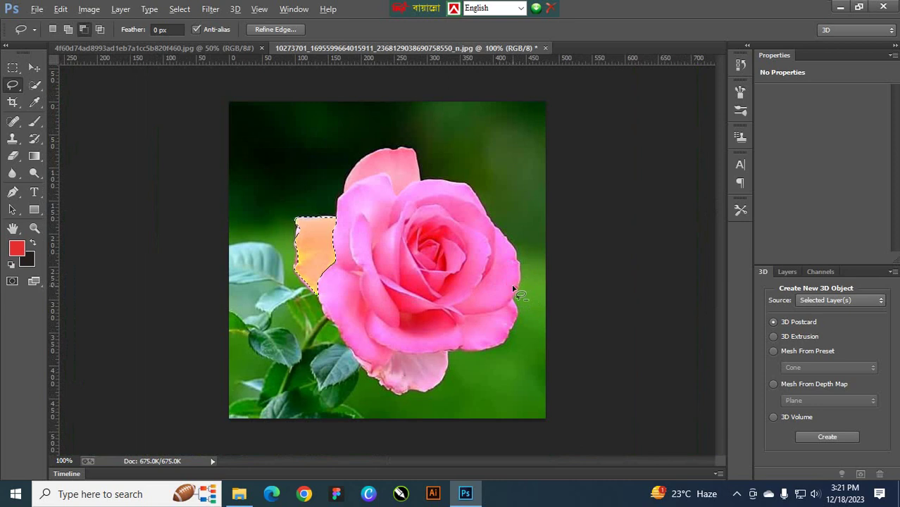
pyautogui.scroll(4, 508, 296)
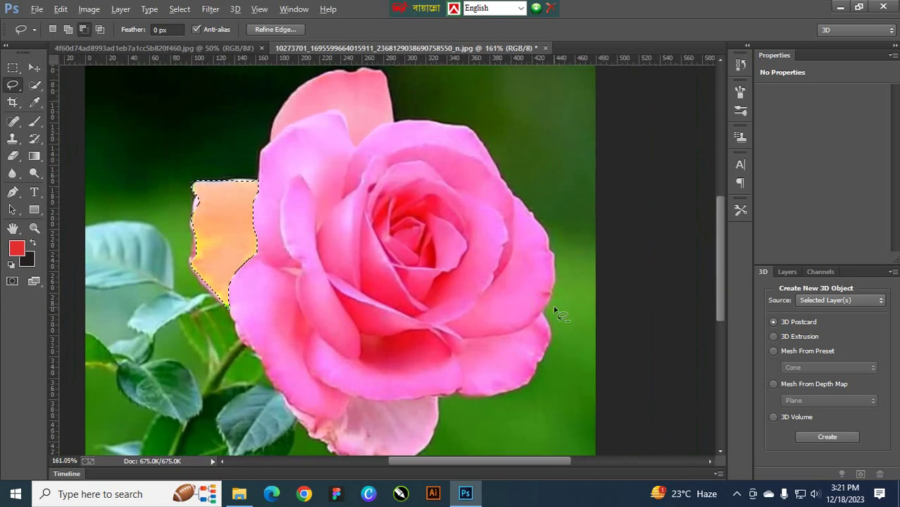
pyautogui.scroll(3, 539, 301)
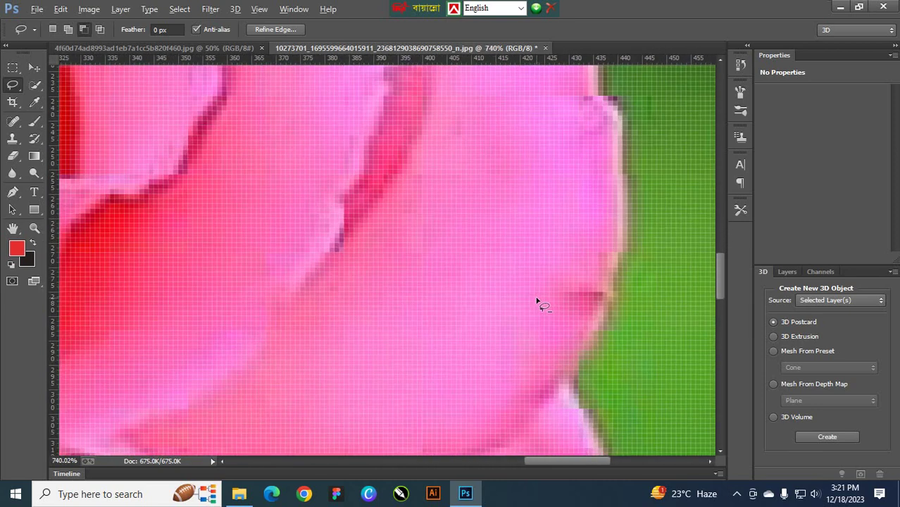
pyautogui.scroll(-2, 538, 302)
pyautogui.scroll(-4, 538, 302)
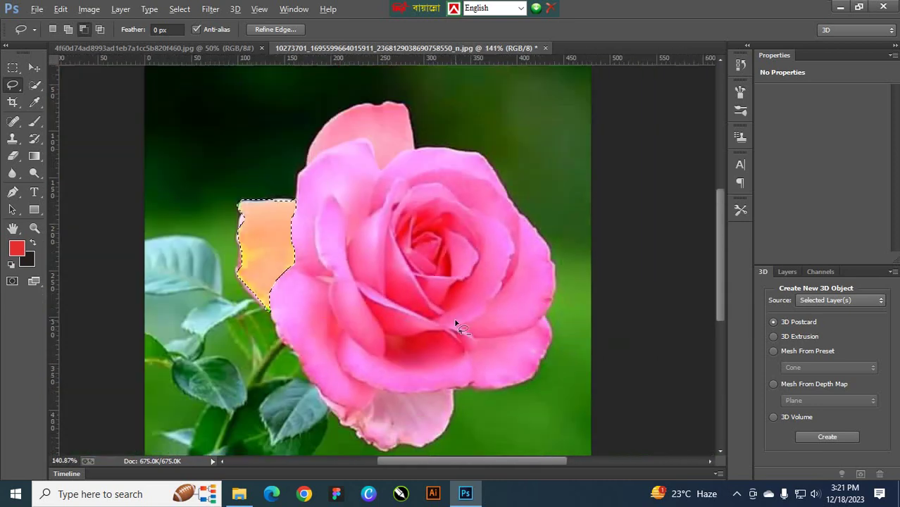
pyautogui.scroll(6, 259, 255)
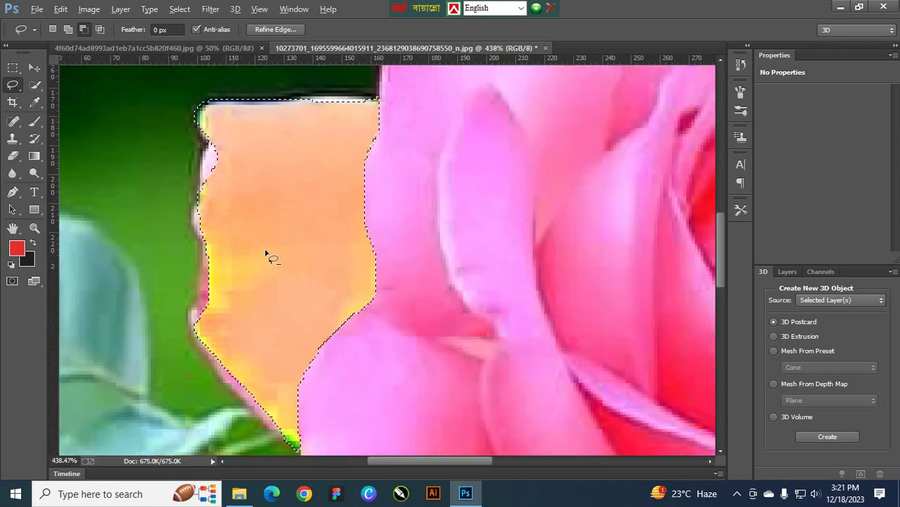
pyautogui.scroll(-5, 276, 258)
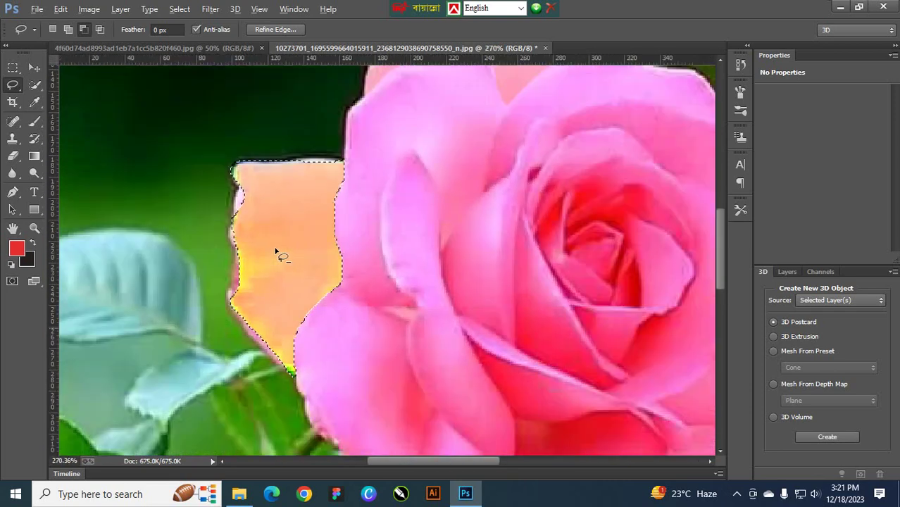
pyautogui.scroll(-1, 281, 262)
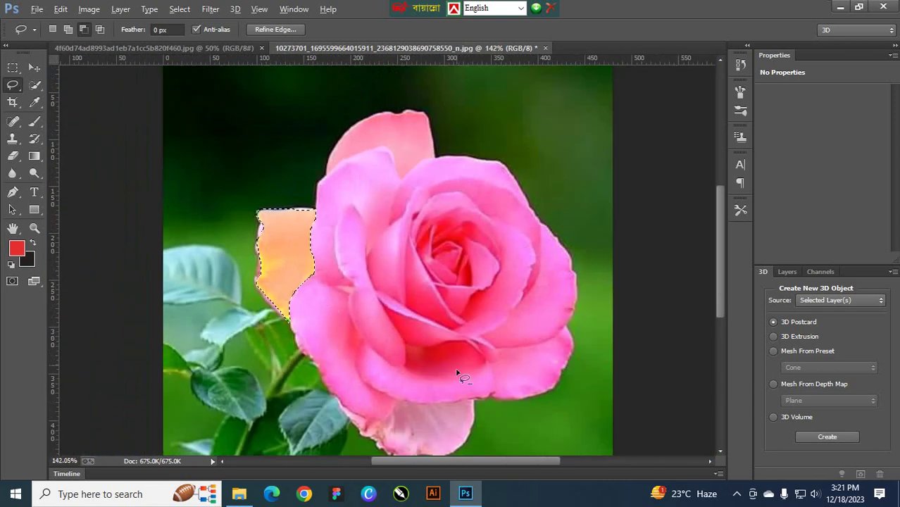
pyautogui.scroll(5, 412, 148)
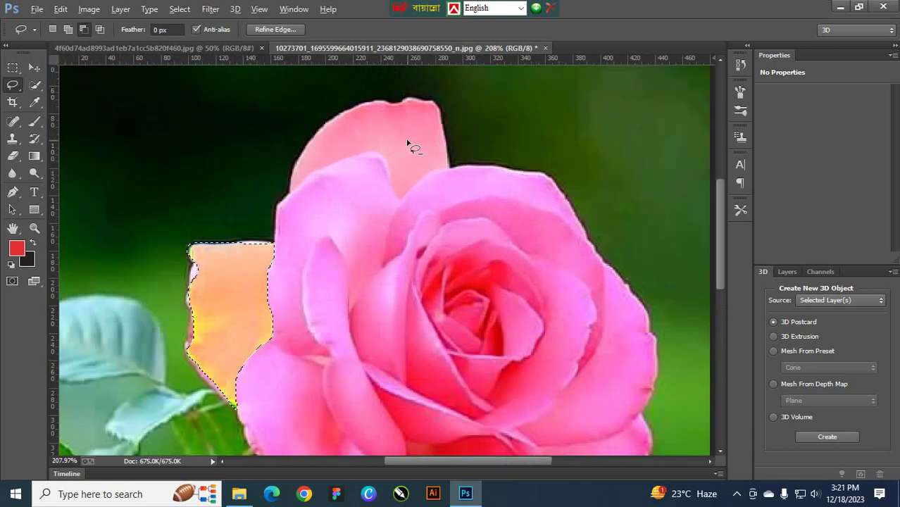
pyautogui.scroll(-3, 414, 149)
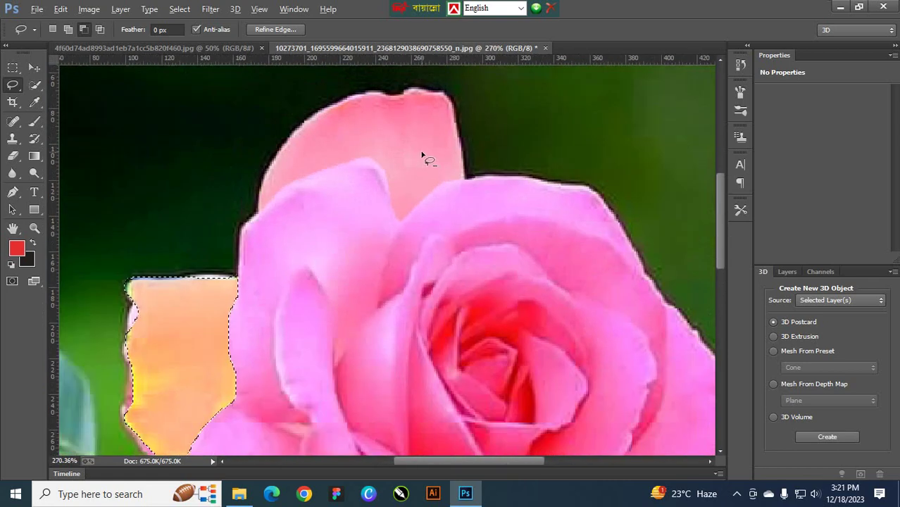
# Examine the recoloured uppermost petal and the selected orange petal at magnifications between about 265% and 518%
pyautogui.scroll(3, 422, 155)
pyautogui.scroll(-3, 420, 155)
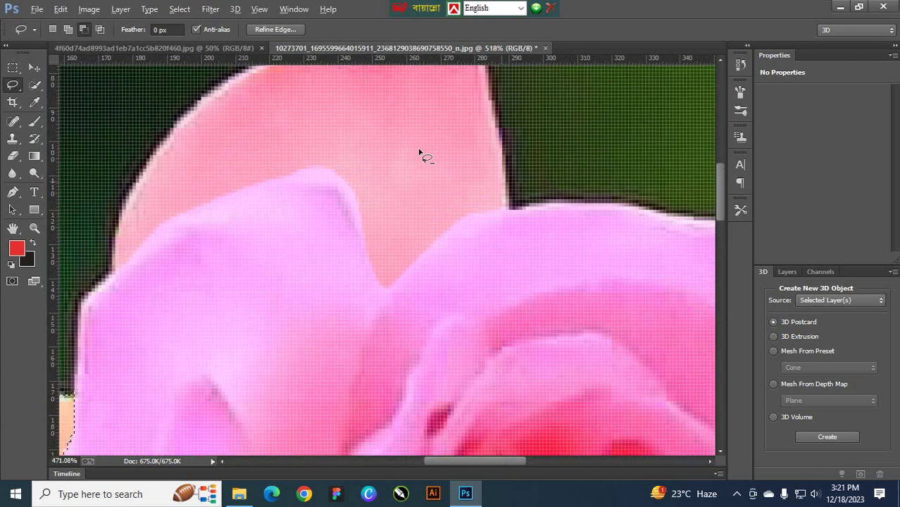
pyautogui.scroll(3, 423, 159)
pyautogui.scroll(-3, 425, 164)
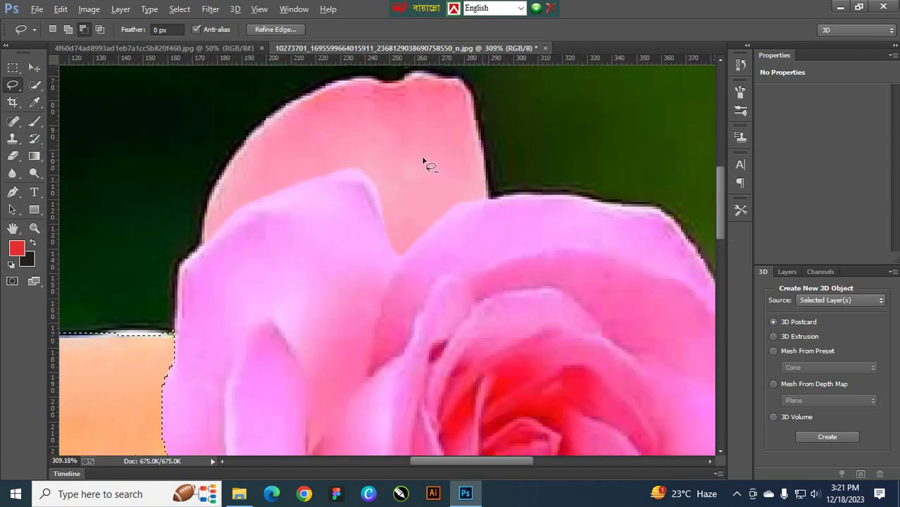
pyautogui.scroll(3, 423, 158)
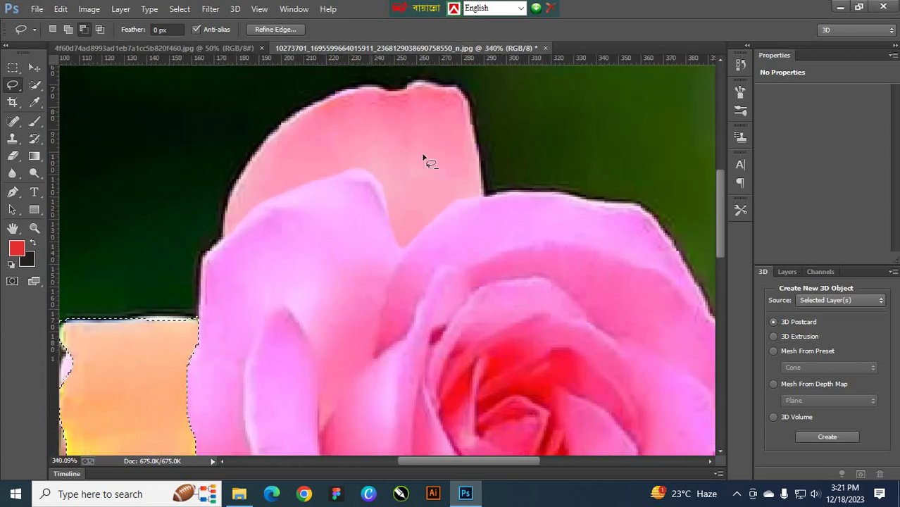
pyautogui.scroll(-4, 424, 153)
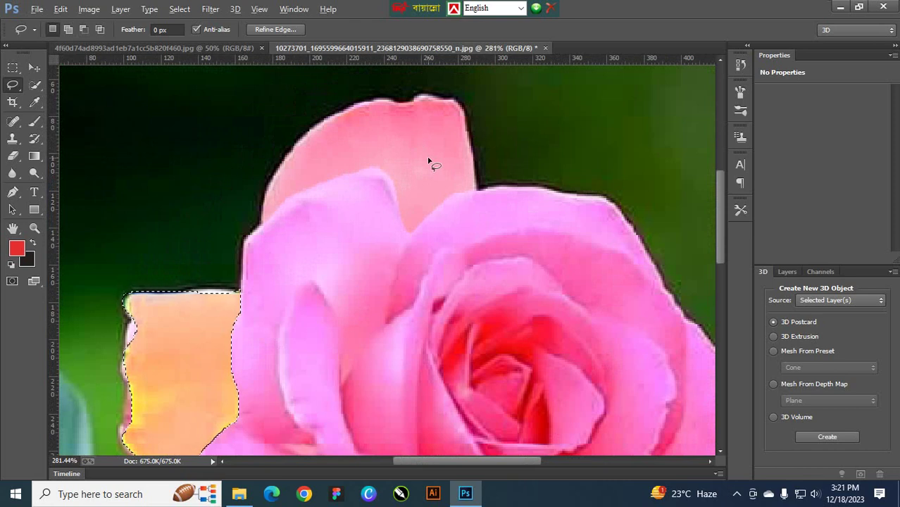
pyautogui.scroll(2, 418, 169)
pyautogui.scroll(-3, 414, 177)
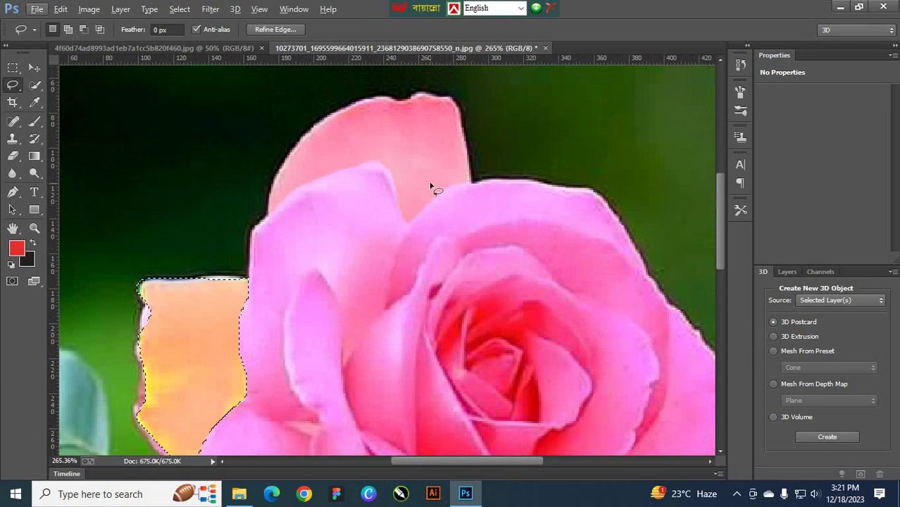
# Use the Zoom Tool to enlarge the uppermost petal to 1600%, and reduce the image to 50%
pyautogui.click(37, 229)
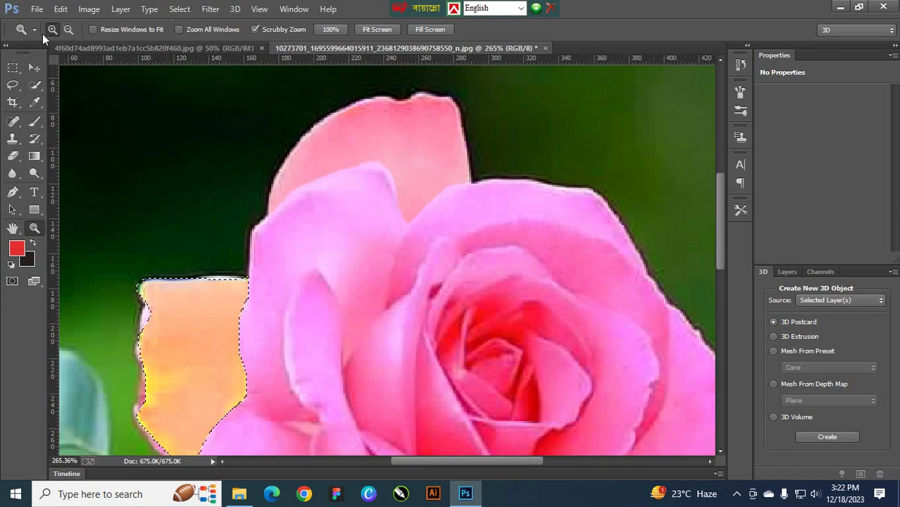
pyautogui.moveTo(388, 141); pyautogui.dragTo(391, 143)
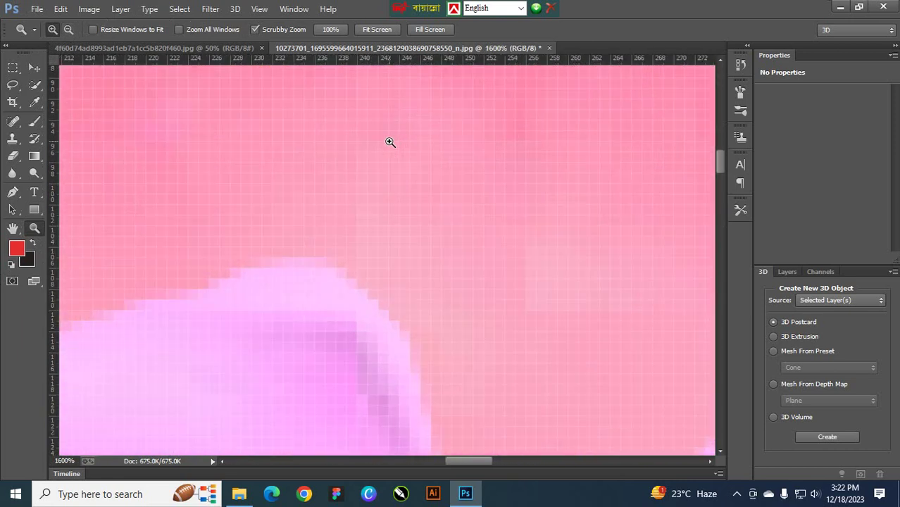
pyautogui.click(68, 30)
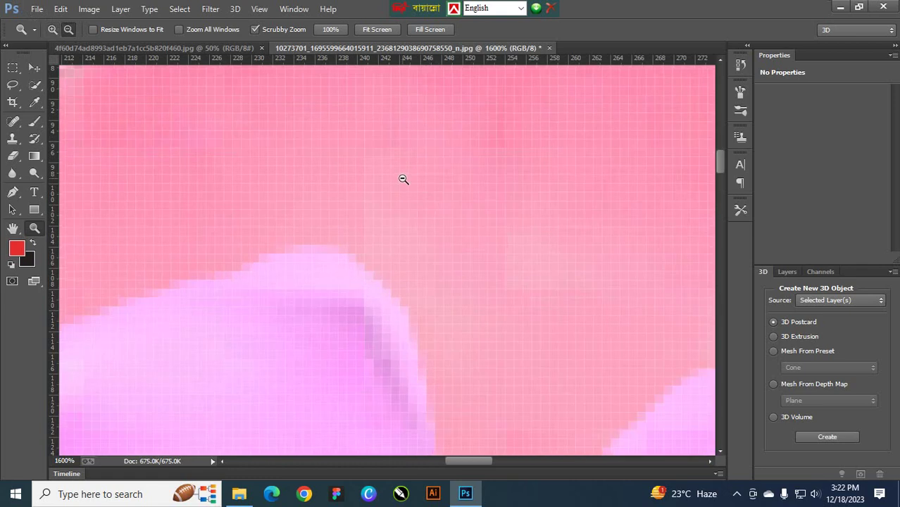
pyautogui.moveTo(404, 180); pyautogui.dragTo(396, 313)
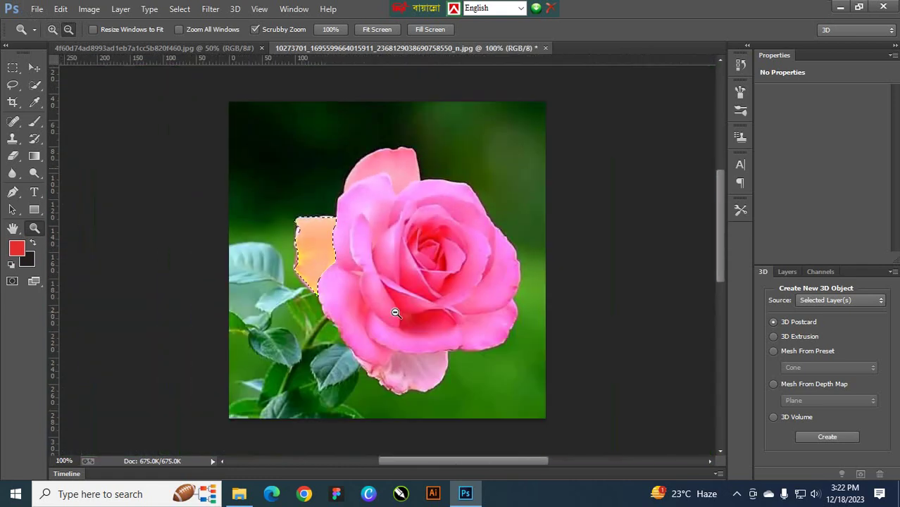
pyautogui.moveTo(424, 382); pyautogui.dragTo(408, 326)
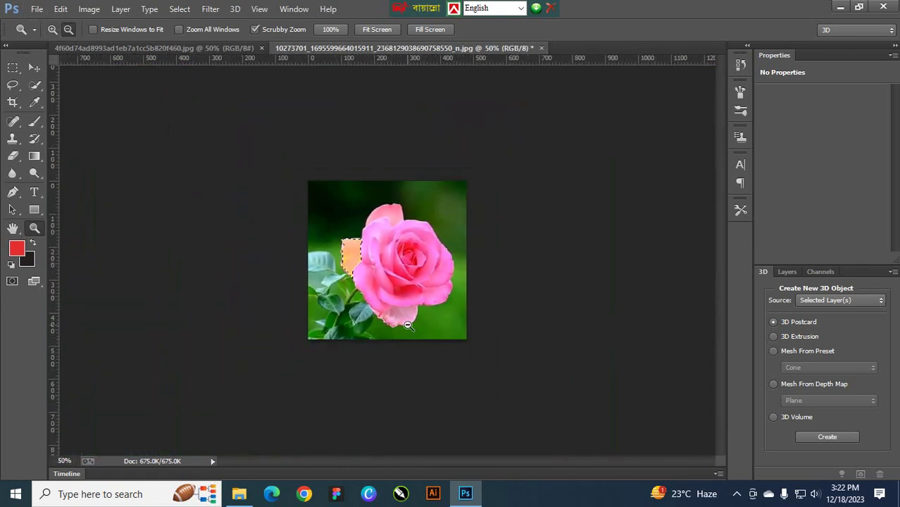
# Enlarge the rose's lowest petal to 700% with the Zoom Tool, and reduce it to 500%
pyautogui.click(52, 29)
pyautogui.moveTo(399, 326); pyautogui.dragTo(426, 423)
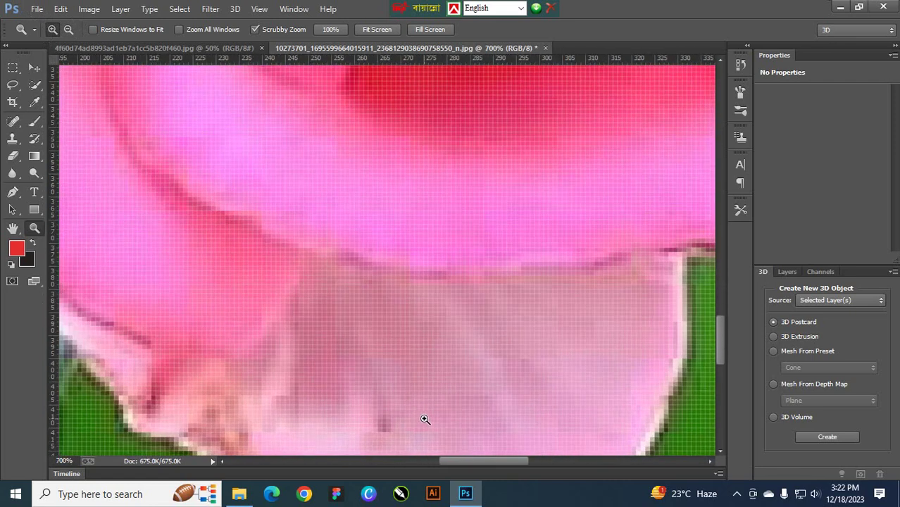
pyautogui.click(69, 30)
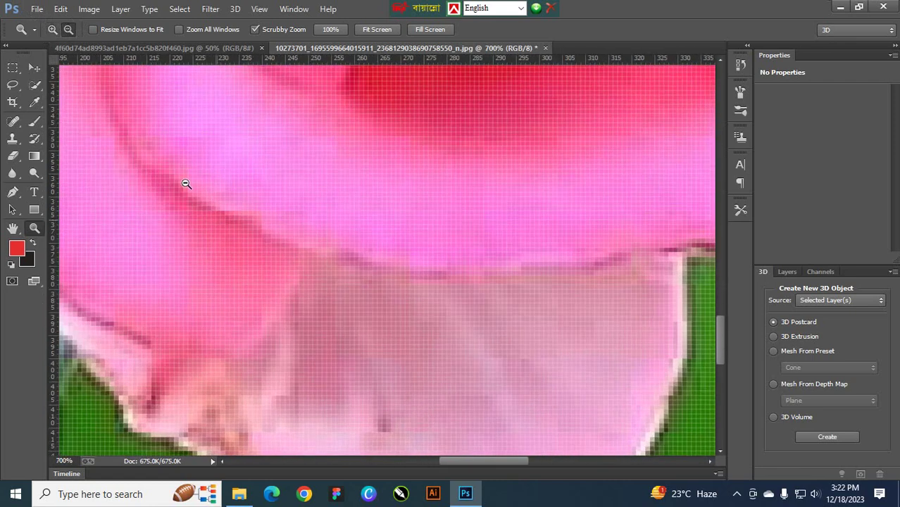
pyautogui.click(497, 421)
pyautogui.click(362, 342)
pyautogui.click(52, 30)
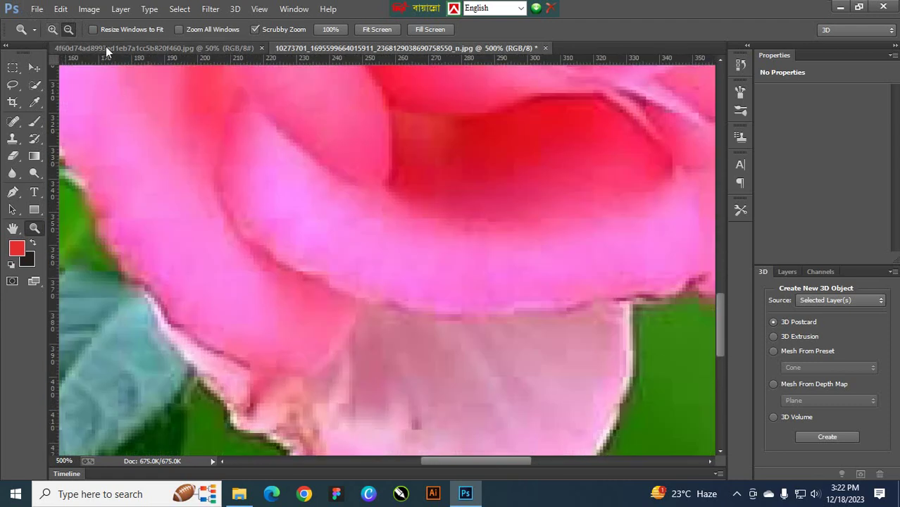
# Magnify the lowest petal to 3200%, and temporarily reverse the Zoom Tool to reduce the view to 400%
pyautogui.click(516, 421)
pyautogui.click(517, 422)
pyautogui.click(516, 421)
pyautogui.click(517, 420)
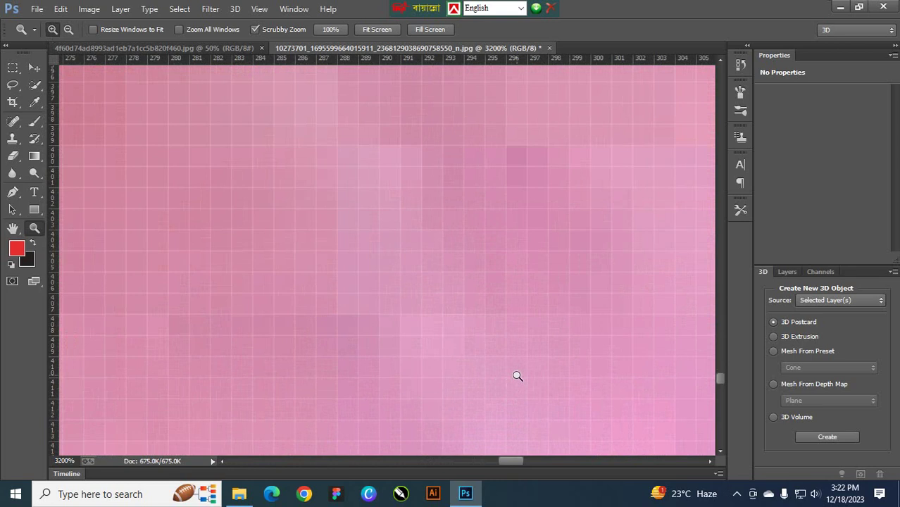
pyautogui.press('alt')
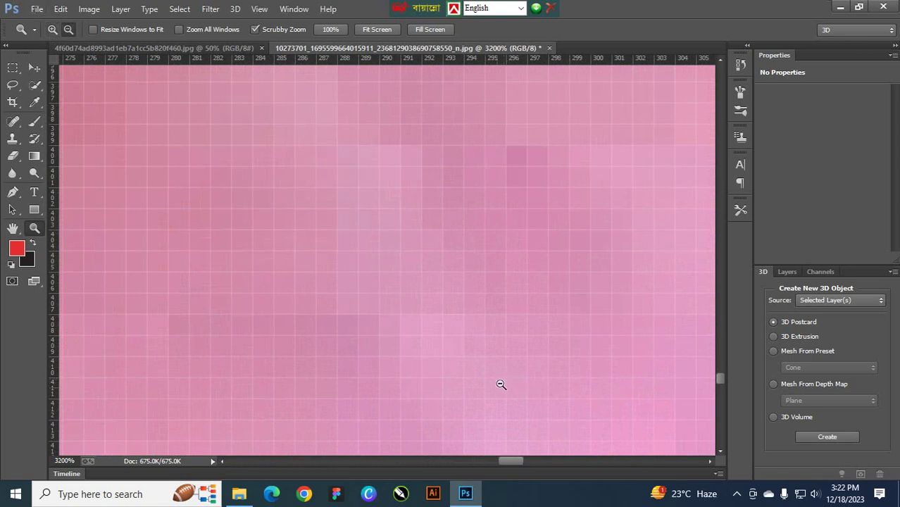
pyautogui.keyDown('alt'); pyautogui.click(508, 379); pyautogui.keyUp('alt')
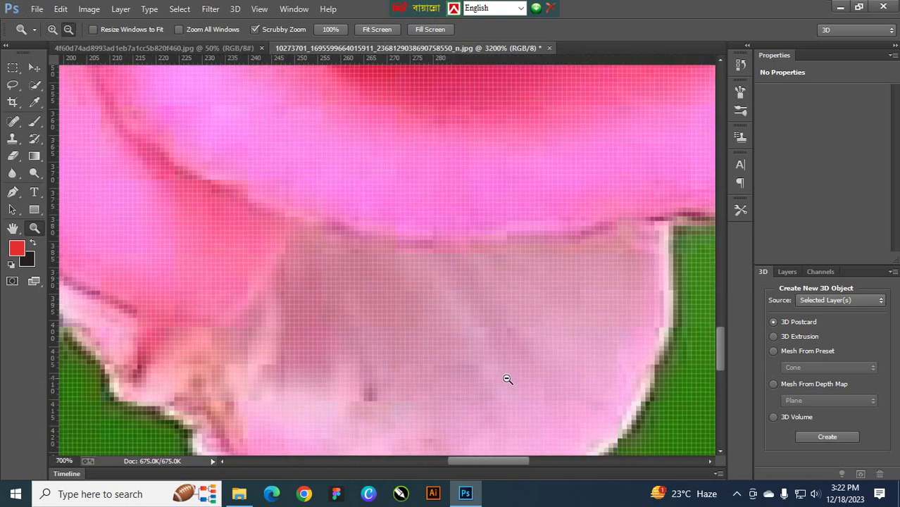
pyautogui.keyDown('alt'); pyautogui.click(508, 379); pyautogui.keyUp('alt')
pyautogui.keyDown('alt'); pyautogui.click(508, 379); pyautogui.keyUp('alt')
pyautogui.keyDown('alt'); pyautogui.click(508, 379); pyautogui.keyUp('alt')
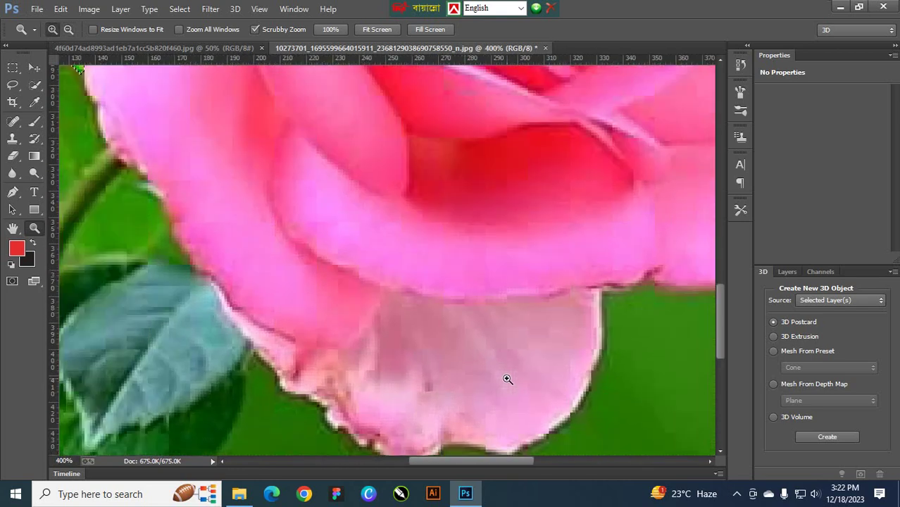
# Repeat the zoom on the lowest petal, enlarging from 400% to 3200% and returning to 400%
pyautogui.click(507, 379)
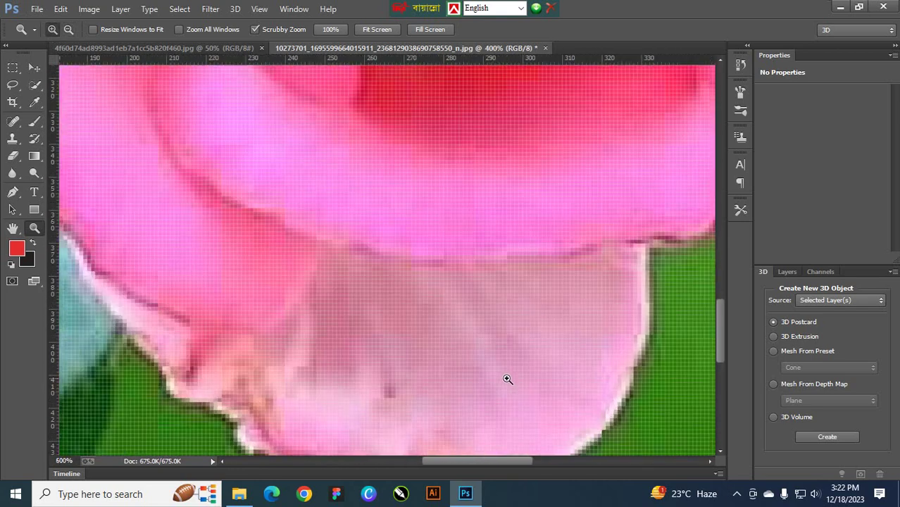
pyautogui.click(508, 379)
pyautogui.click(508, 379)
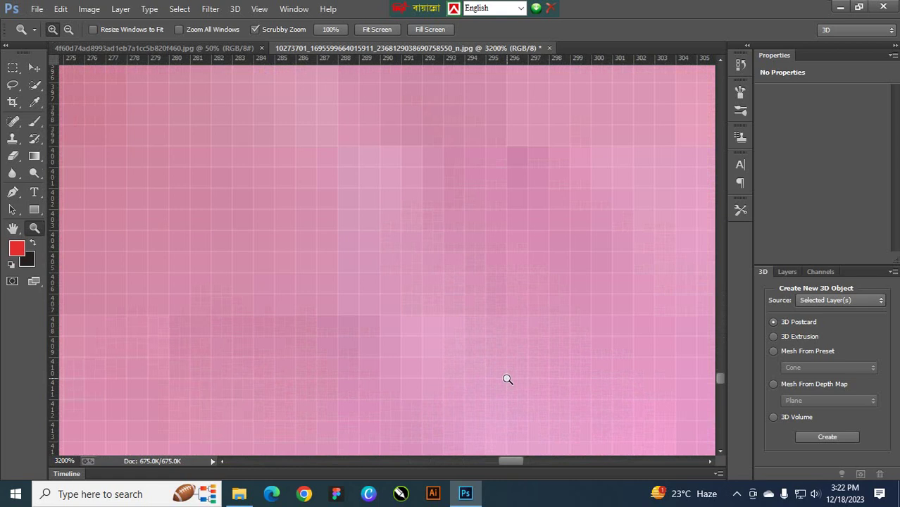
pyautogui.keyDown('alt'); pyautogui.click(508, 379); pyautogui.keyUp('alt')
pyautogui.keyDown('alt'); pyautogui.click(508, 379); pyautogui.keyUp('alt')
pyautogui.keyDown('alt'); pyautogui.click(508, 379); pyautogui.keyUp('alt')
pyautogui.keyDown('alt'); pyautogui.click(508, 379); pyautogui.keyUp('alt')
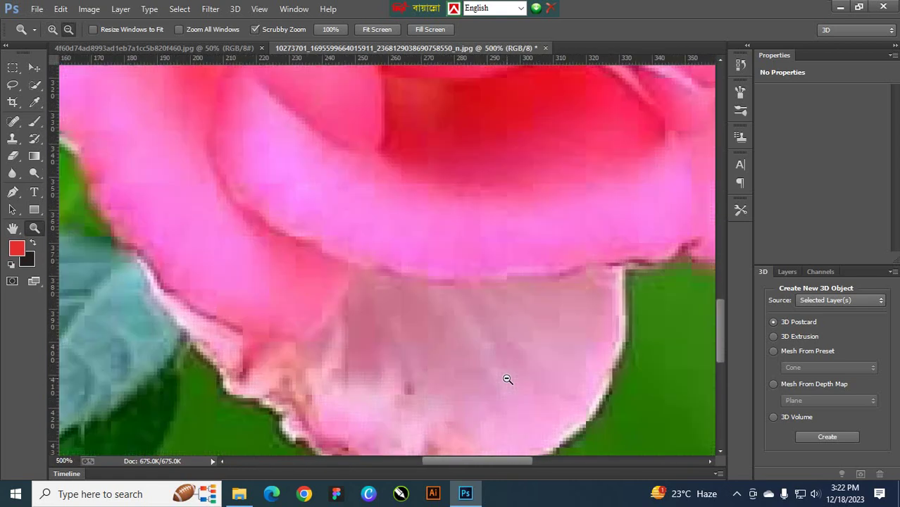
pyautogui.keyDown('alt'); pyautogui.click(508, 379); pyautogui.keyUp('alt')
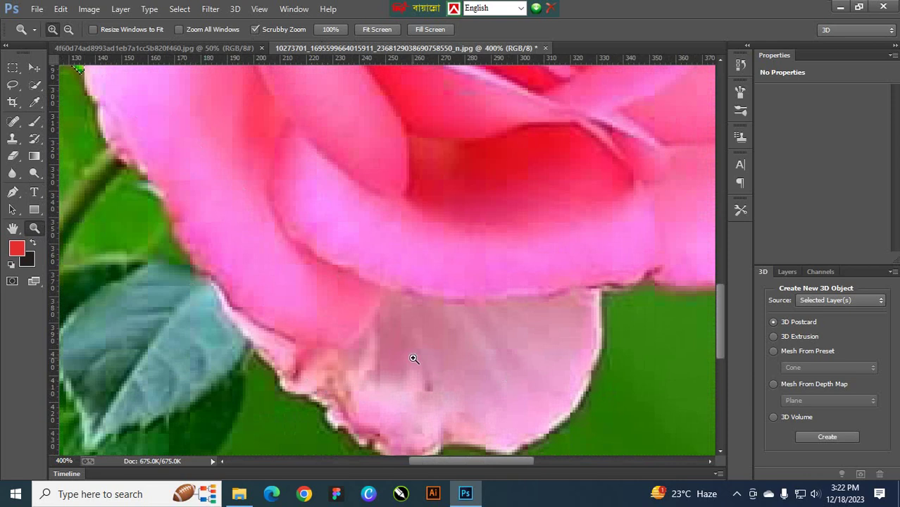
pyautogui.press('super')
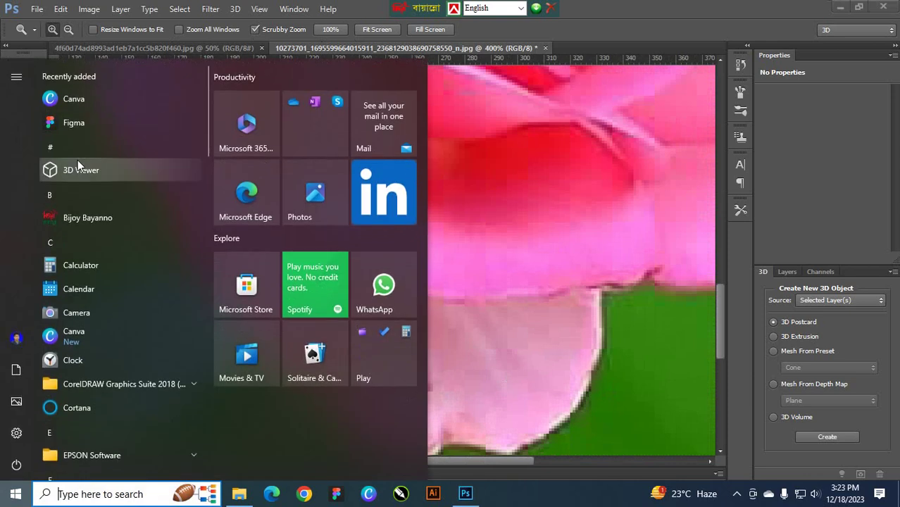
pyautogui.click(646, 242)
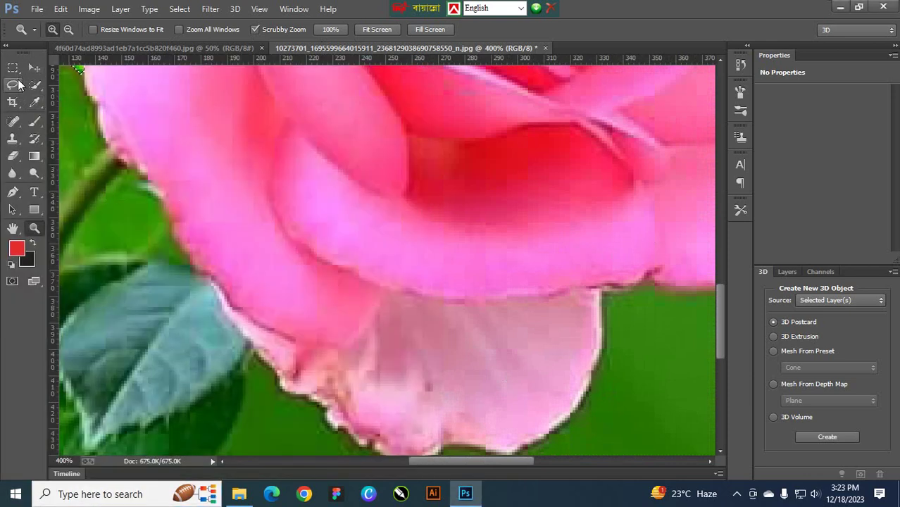
# Activate the Lasso Tool and magnify the lowest petal to 440% while keeping that tool active
pyautogui.click(16, 85)
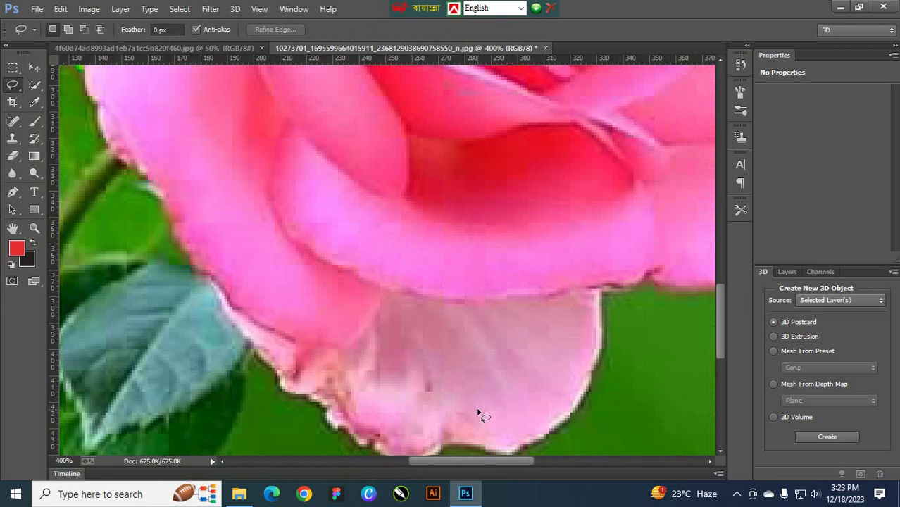
pyautogui.scroll(6, 477, 413)
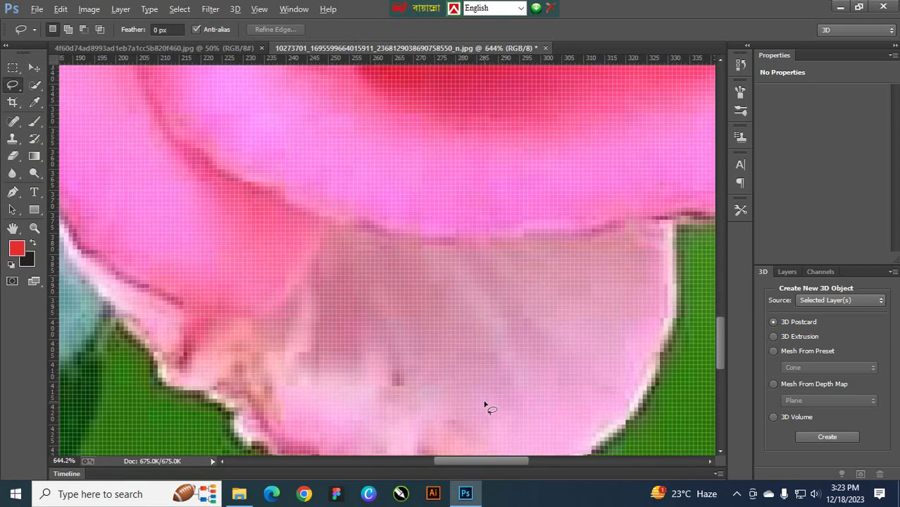
pyautogui.scroll(-2, 485, 407)
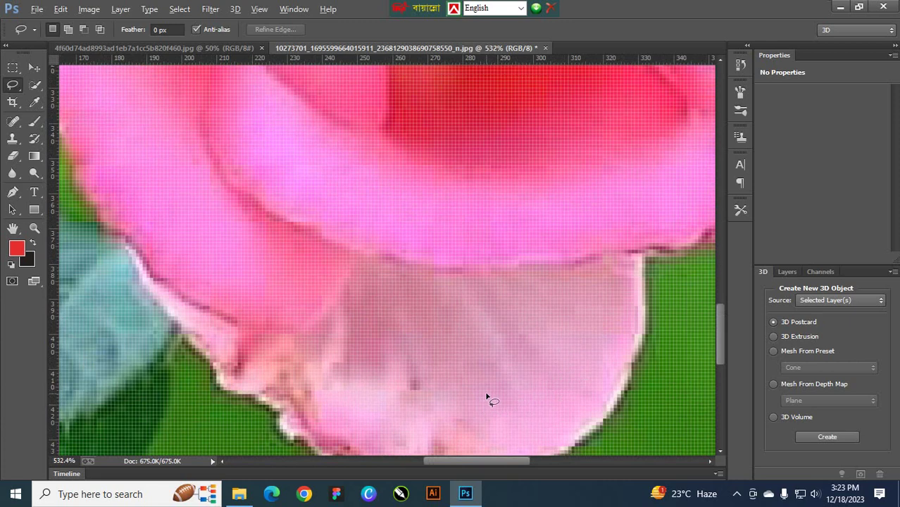
pyautogui.scroll(-1, 486, 396)
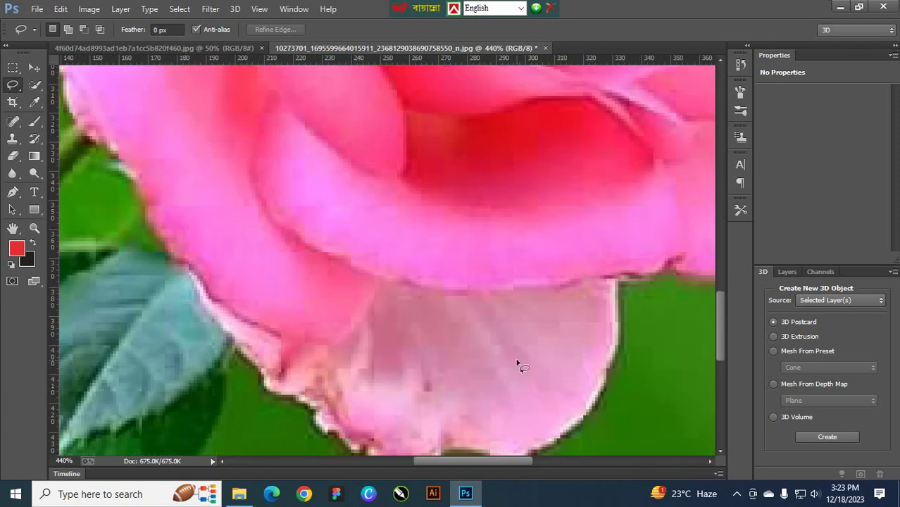
pyautogui.moveTo(516, 360)
pyautogui.mouseDown()
pyautogui.moveTo(457, 378)
pyautogui.moveTo(464, 384)
pyautogui.mouseUp()
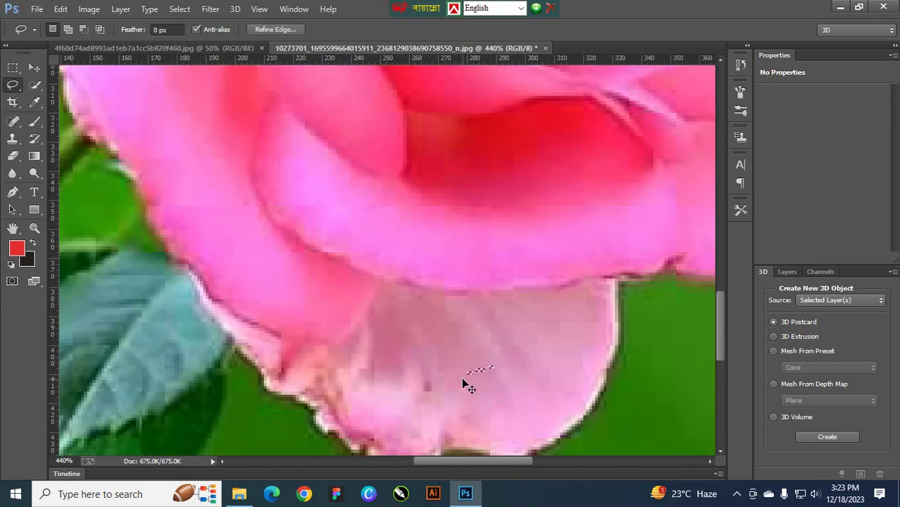
pyautogui.hotkey('ctrl', 's')
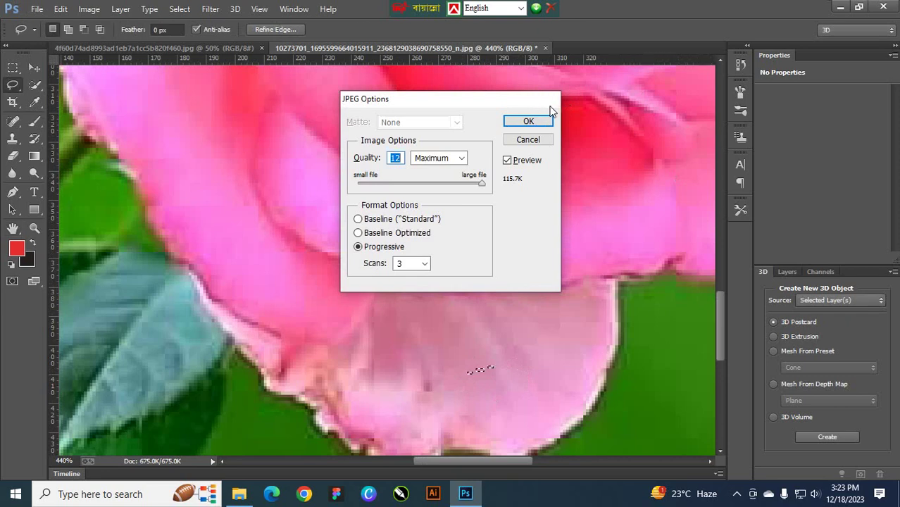
pyautogui.click(550, 115)
pyautogui.hotkey('ctrl', 'd')
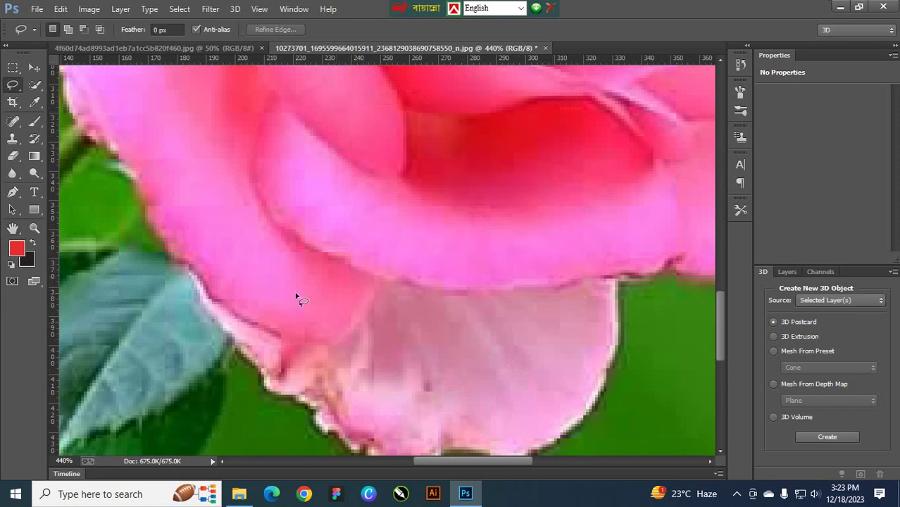
# Review the available Lasso tool variants, keep the regular Lasso Tool, and display the marquee tool variants
pyautogui.scroll(1, 342, 313)
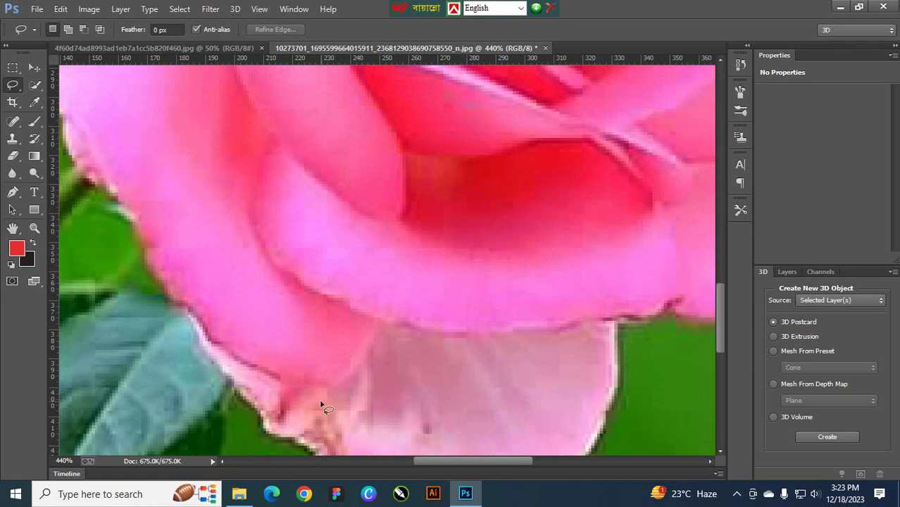
pyautogui.rightClick(16, 91)
pyautogui.click(57, 88)
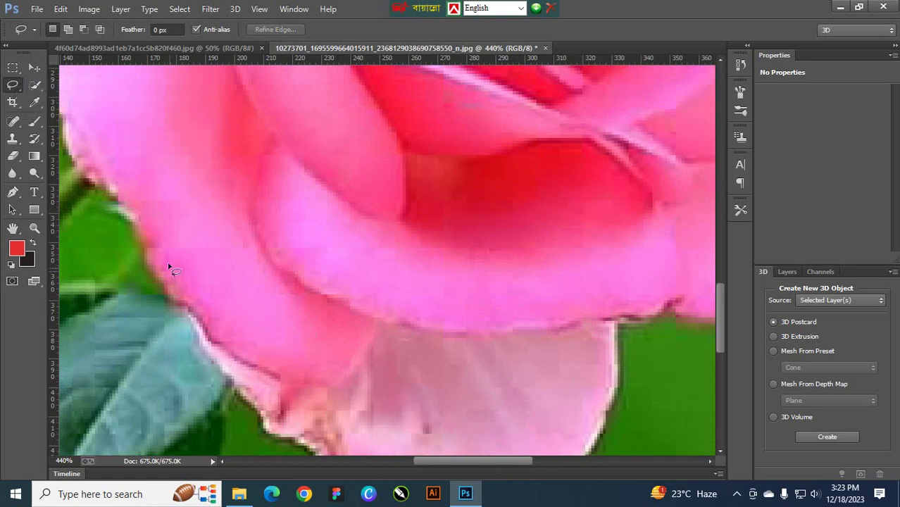
pyautogui.rightClick(17, 88)
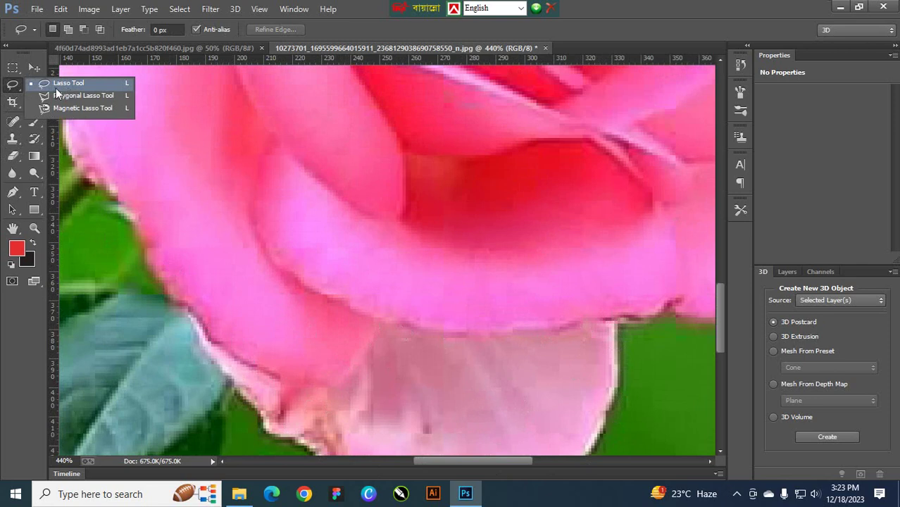
pyautogui.click(9, 86)
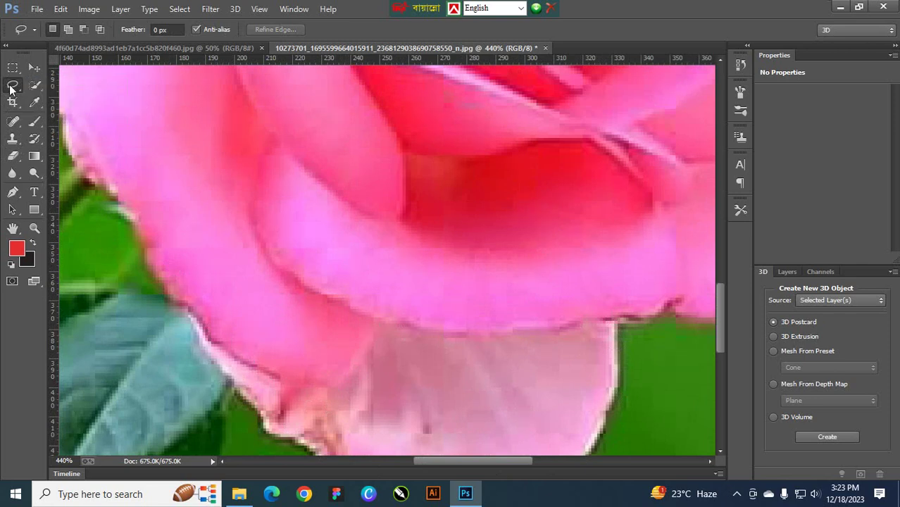
pyautogui.click(12, 67)
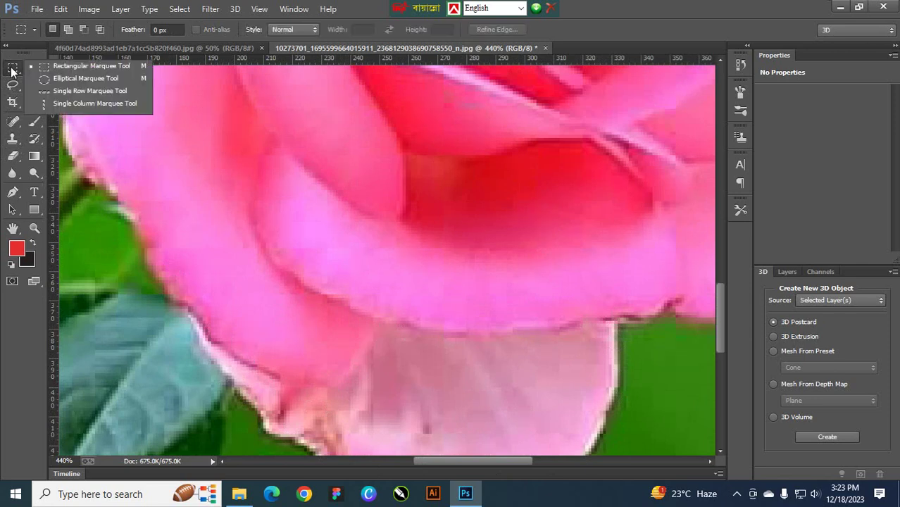
# Activate the Polygonal Lasso Tool and outline the lowest petal from its upper right corner down its right edge
pyautogui.click(12, 86)
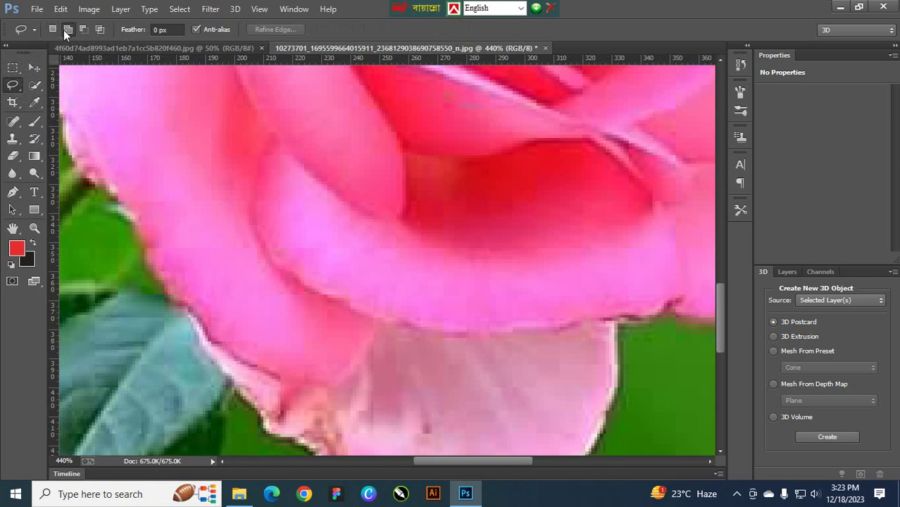
pyautogui.click(84, 31)
pyautogui.rightClick(13, 87)
pyautogui.click(46, 94)
pyautogui.click(618, 324)
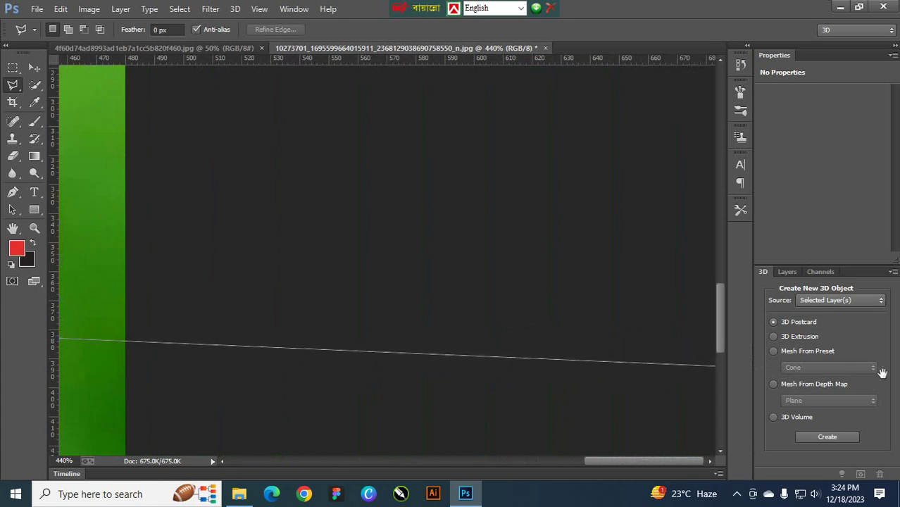
pyautogui.hscroll(-10, 604, 267)
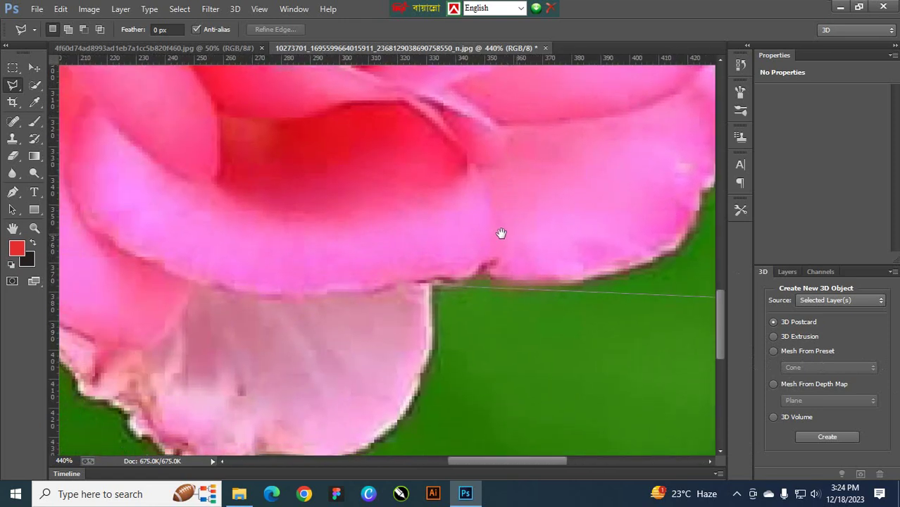
pyautogui.moveTo(500, 233); pyautogui.dragTo(512, 241)
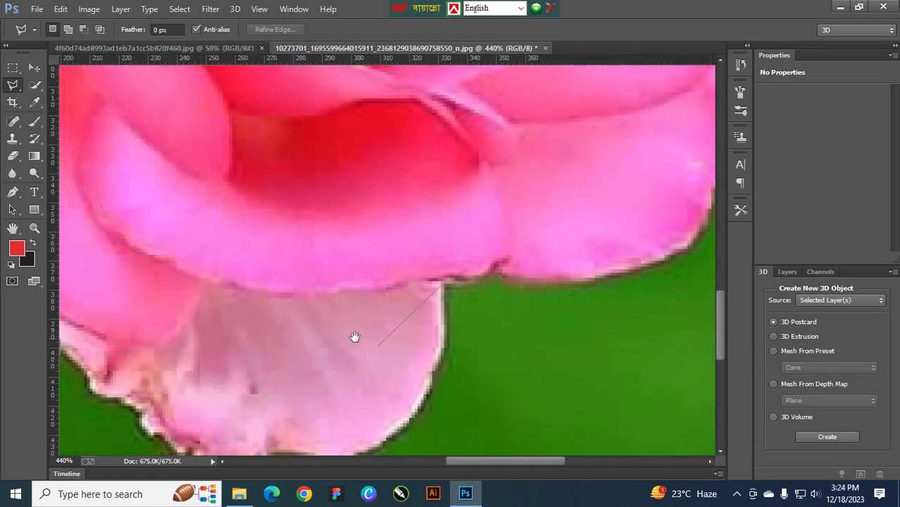
pyautogui.moveTo(353, 337)
pyautogui.mouseDown()
pyautogui.moveTo(474, 314)
pyautogui.moveTo(466, 360)
pyautogui.mouseUp()
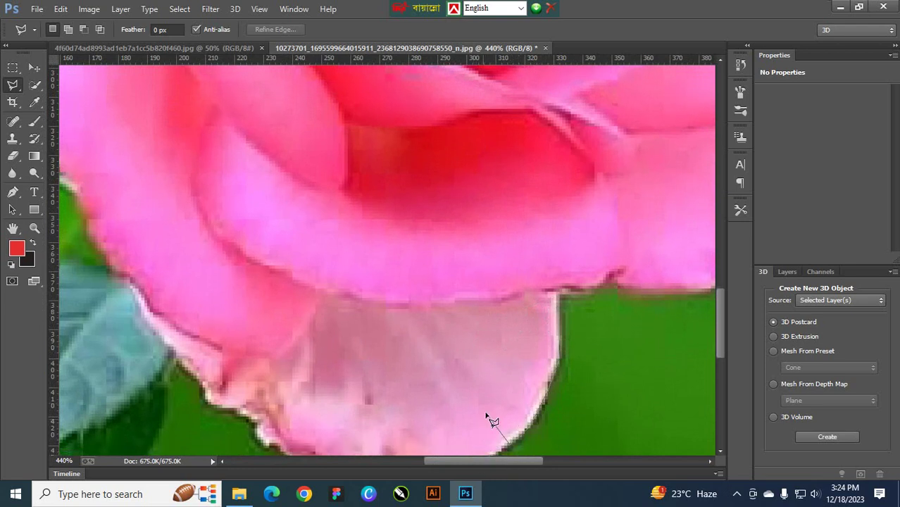
# Continue the polygonal outline along the lowest petal's bottom edge to the underside of its left lobe
pyautogui.click(502, 451)
pyautogui.moveTo(477, 411)
pyautogui.mouseDown()
pyautogui.moveTo(480, 241)
pyautogui.moveTo(484, 404)
pyautogui.mouseUp()
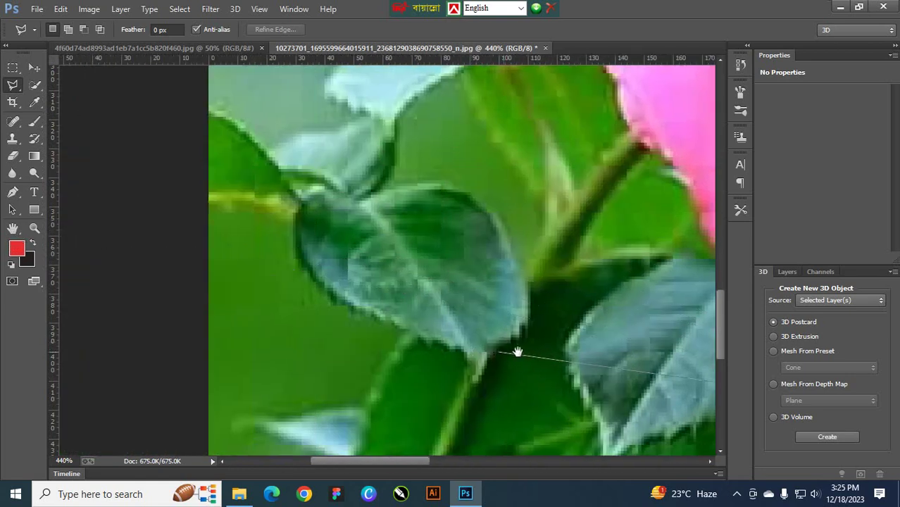
pyautogui.moveTo(518, 354); pyautogui.dragTo(242, 338)
pyautogui.moveTo(619, 338); pyautogui.dragTo(310, 318)
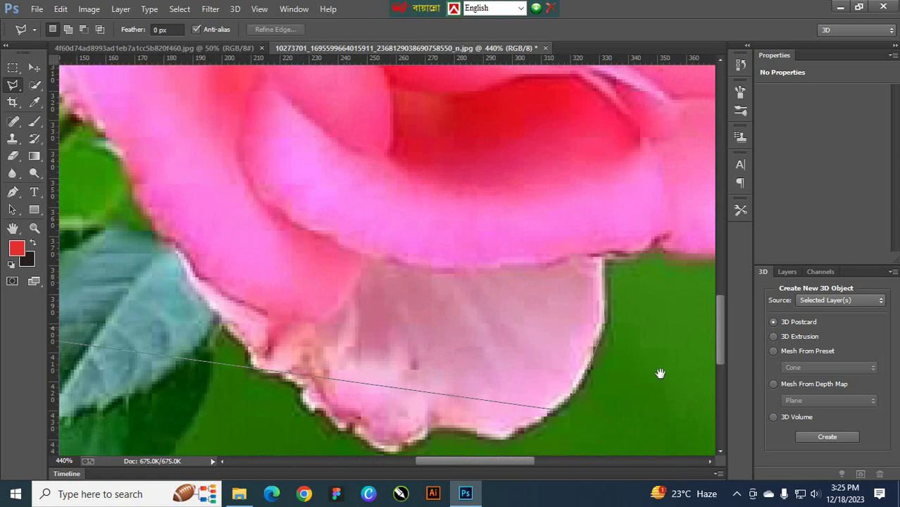
pyautogui.click(574, 408)
pyautogui.moveTo(512, 396); pyautogui.dragTo(491, 416)
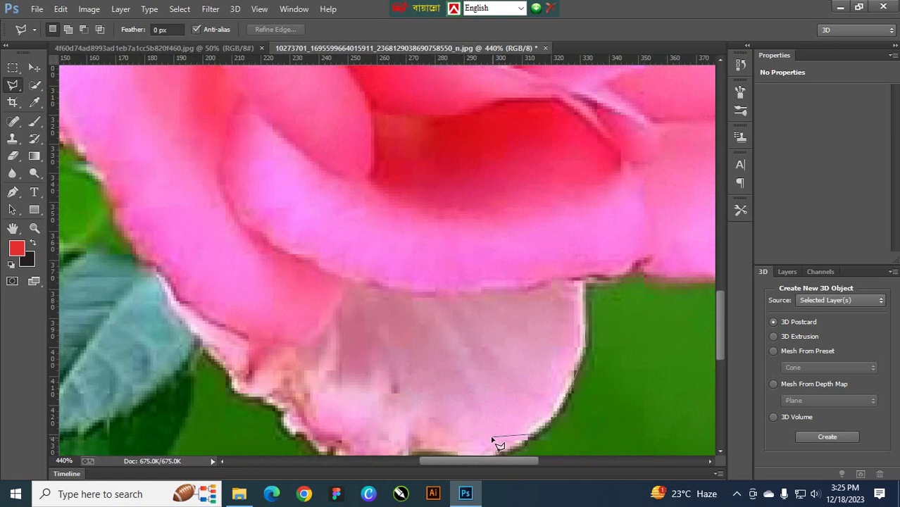
pyautogui.moveTo(511, 364); pyautogui.dragTo(511, 381)
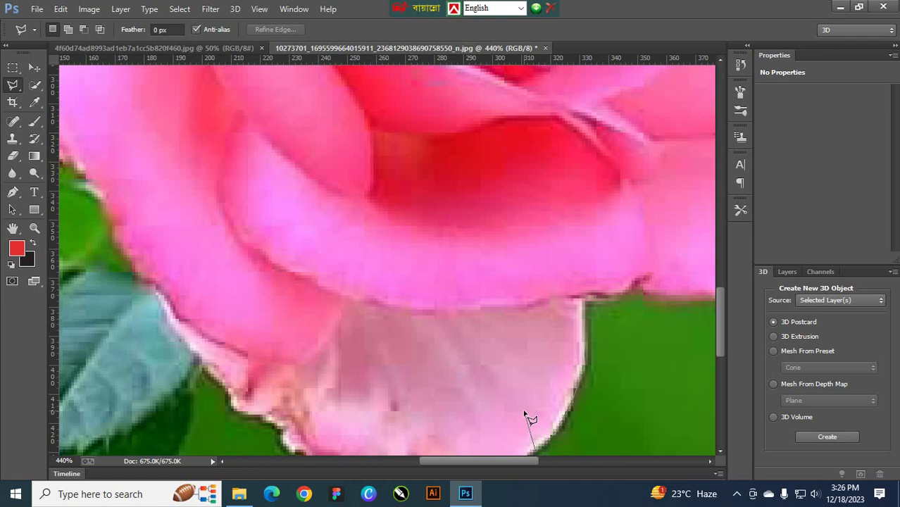
pyautogui.press('space')
pyautogui.moveTo(524, 410)
pyautogui.mouseDown()
pyautogui.moveTo(505, 299)
pyautogui.moveTo(530, 307)
pyautogui.mouseUp()
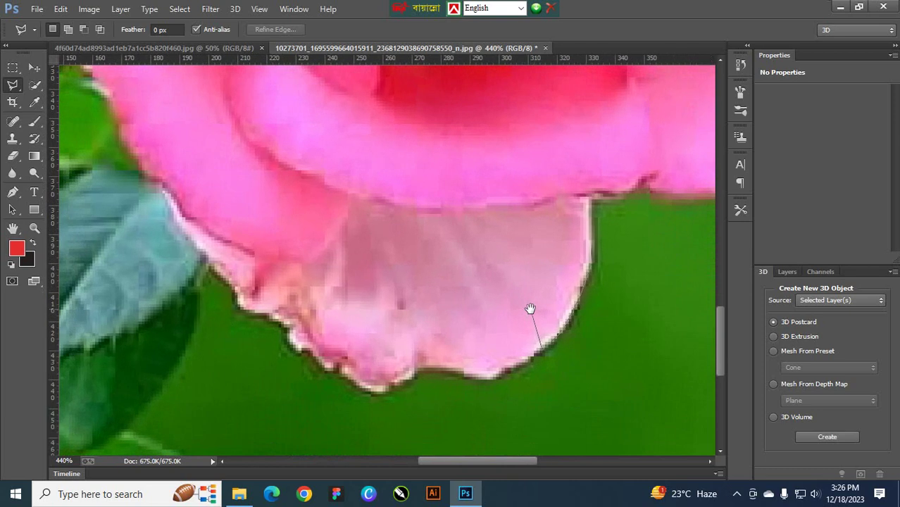
pyautogui.click(494, 380)
pyautogui.click(358, 386)
# Place several stray outline points in the green background below the petal and remove them one by one
pyautogui.click(379, 411)
pyautogui.click(477, 405)
pyautogui.click(612, 368)
pyautogui.click(662, 273)
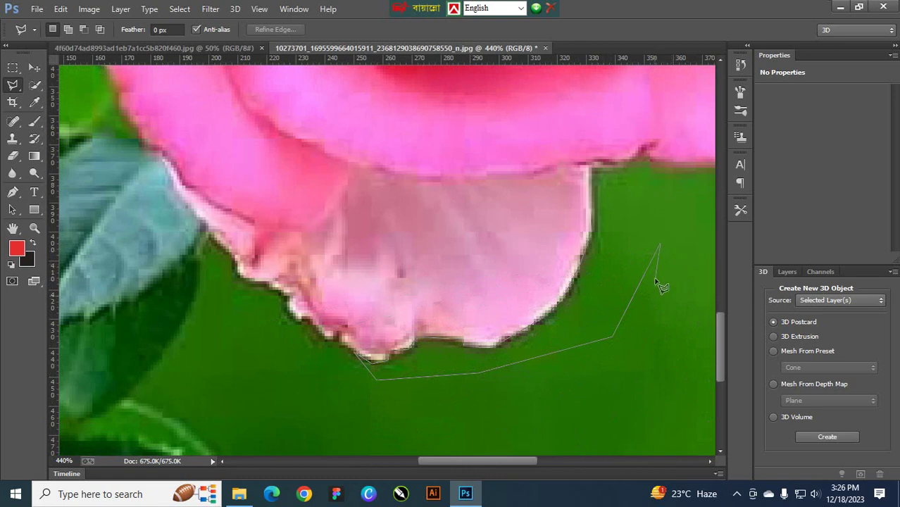
pyautogui.press('BackSpace')
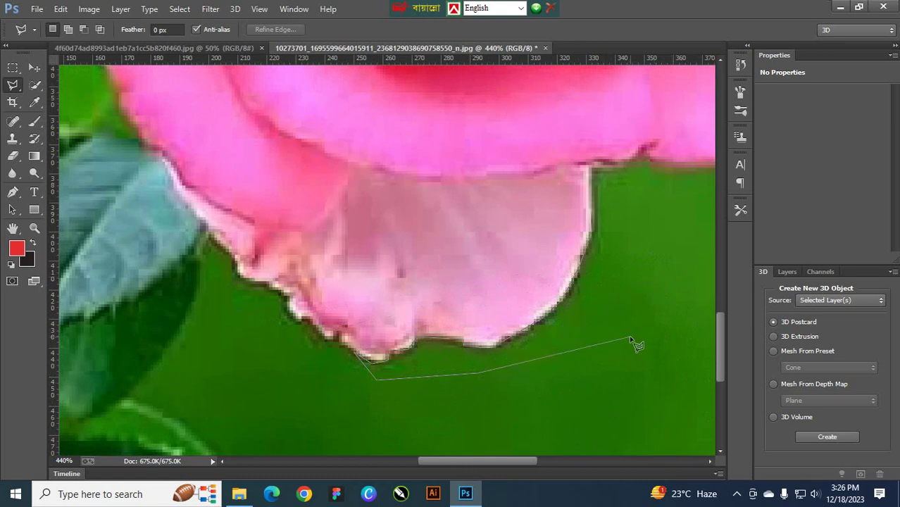
pyautogui.press('BackSpace')
pyautogui.press('BackSpace')
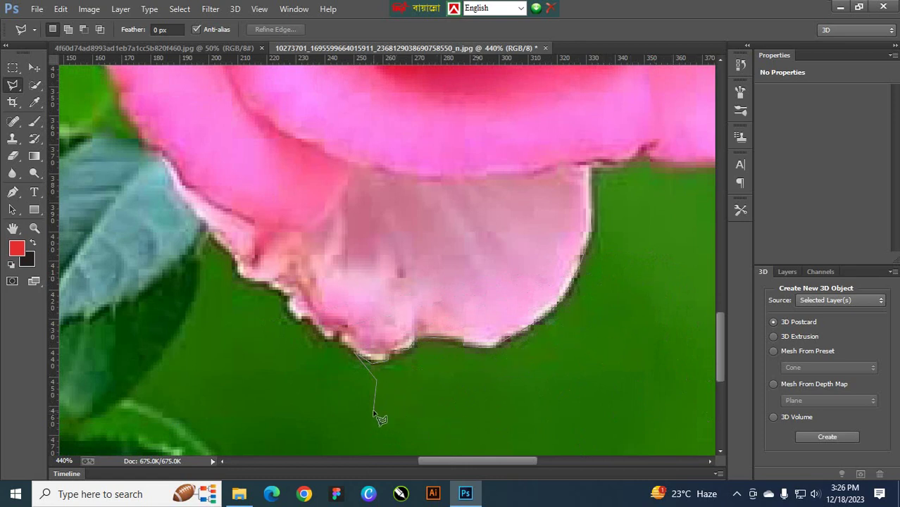
pyautogui.press('BackSpace')
# Trace the petal's remaining left edge and its upper boundary back to the starting corner, closing the polygonal selection
pyautogui.scroll(-5, 395, 423)
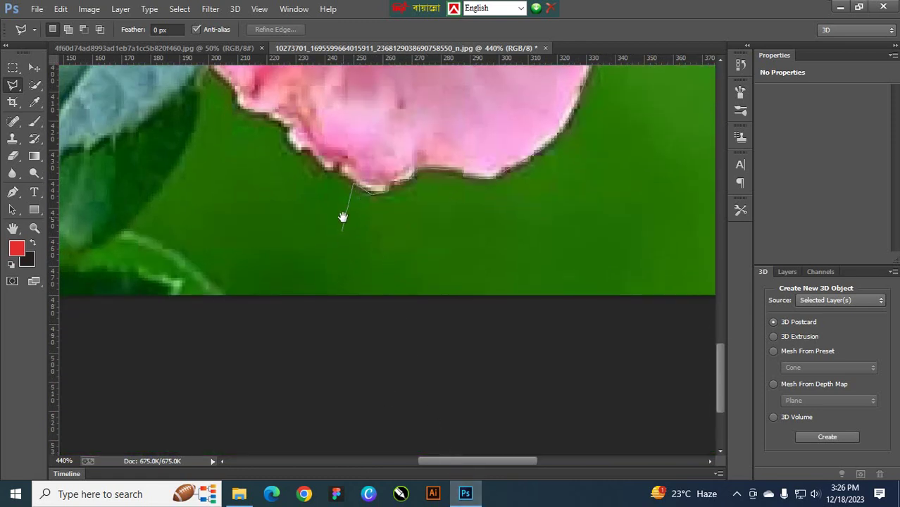
pyautogui.scroll(5, 339, 310)
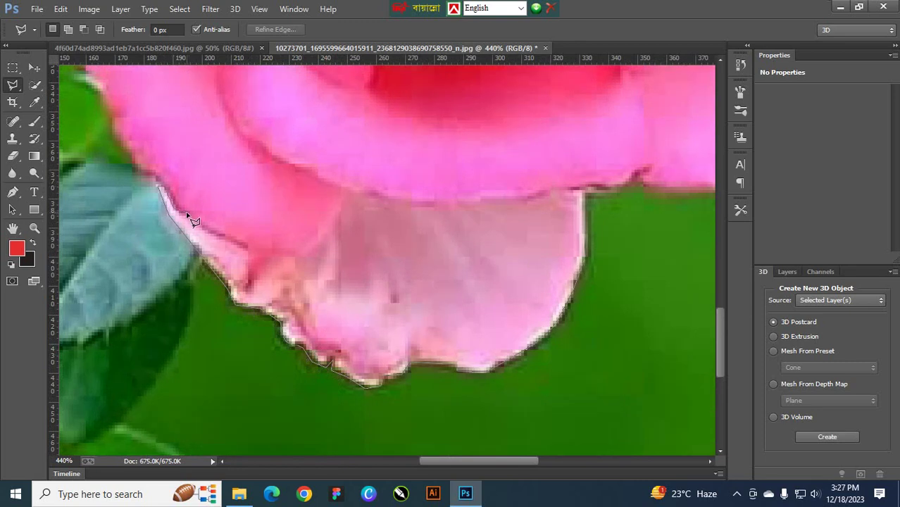
pyautogui.click(247, 246)
pyautogui.click(290, 255)
pyautogui.click(314, 243)
pyautogui.click(337, 215)
pyautogui.click(343, 189)
pyautogui.click(387, 200)
pyautogui.click(437, 207)
pyautogui.click(487, 202)
pyautogui.click(526, 204)
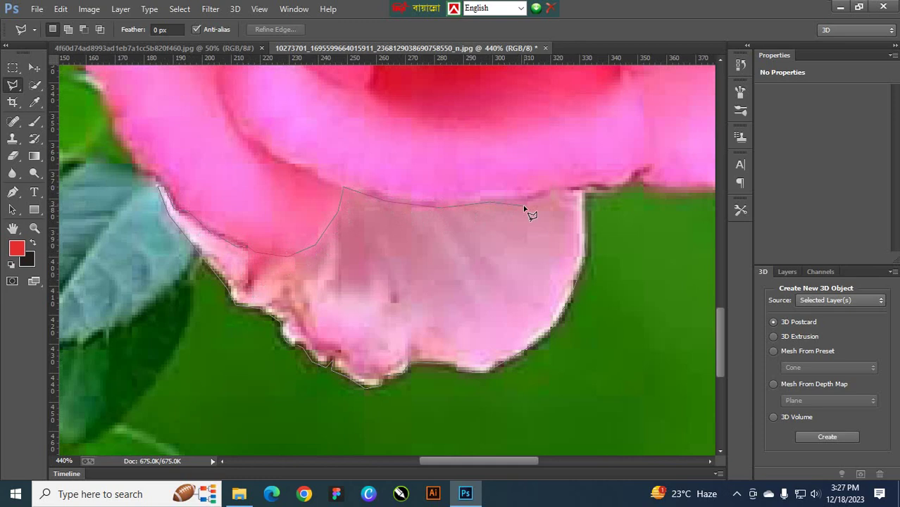
pyautogui.click(579, 191)
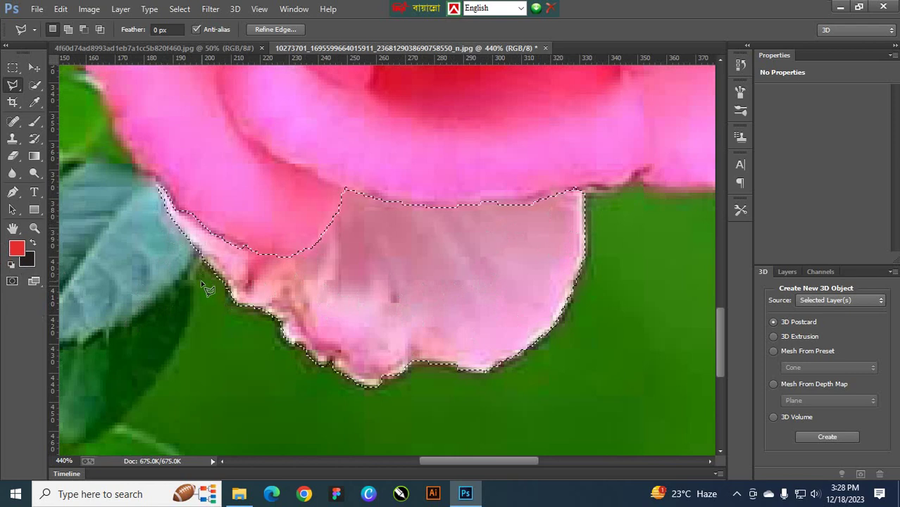
# Fill the selected lowest petal with the red foreground colour, deselect it, and undo both the deselection and the fill
pyautogui.hotkey('alt', 'BackSpace')
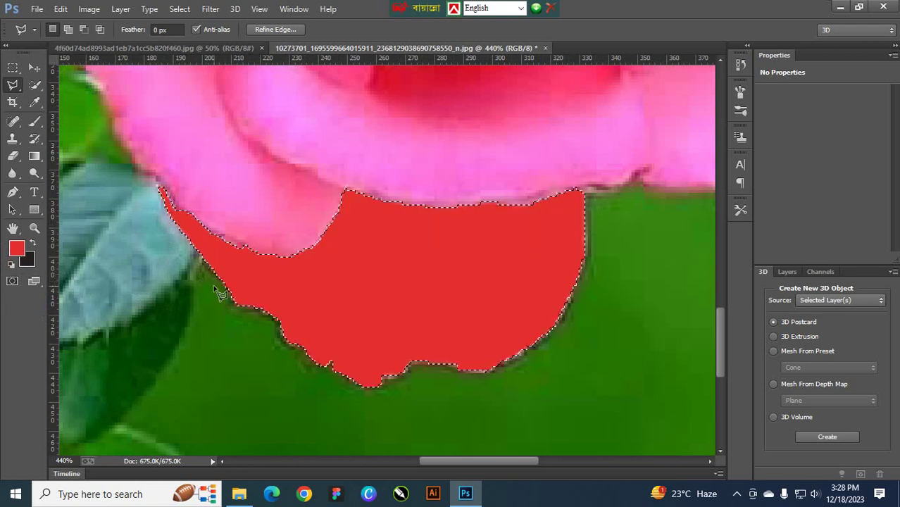
pyautogui.hotkey('ctrl', '-')
pyautogui.hotkey('ctrl', '-')
pyautogui.hotkey('ctrl', 'd')
pyautogui.hotkey('ctrl', '-')
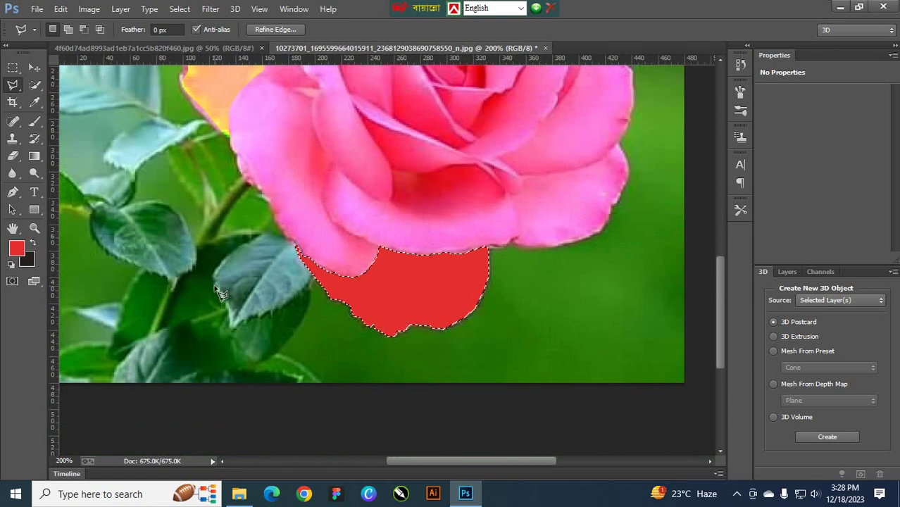
pyautogui.hotkey('ctrl', 'd')
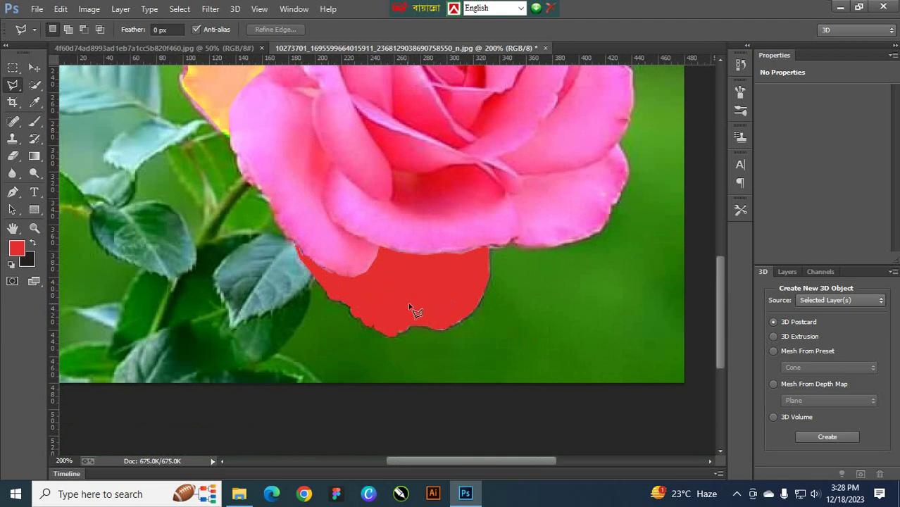
pyautogui.hotkey('ctrl', 'alt', 'z')
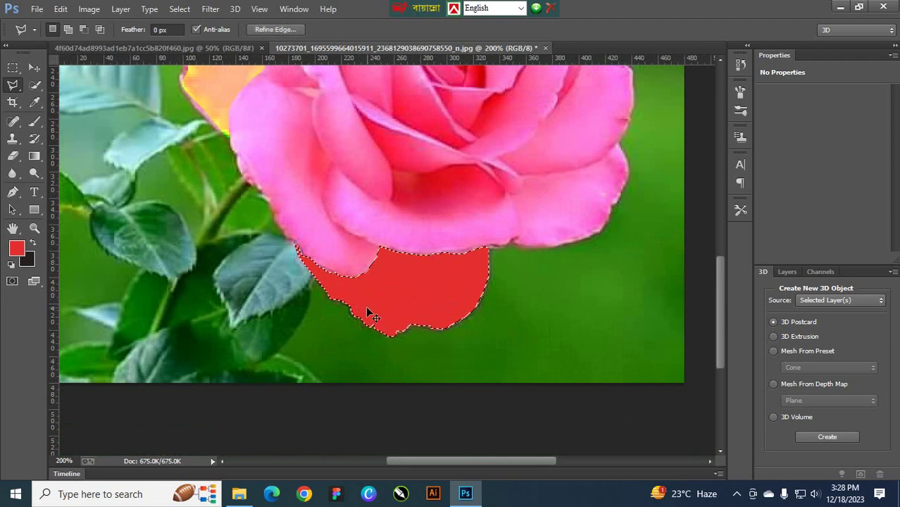
pyautogui.hotkey('ctrl', 'alt', 'z')
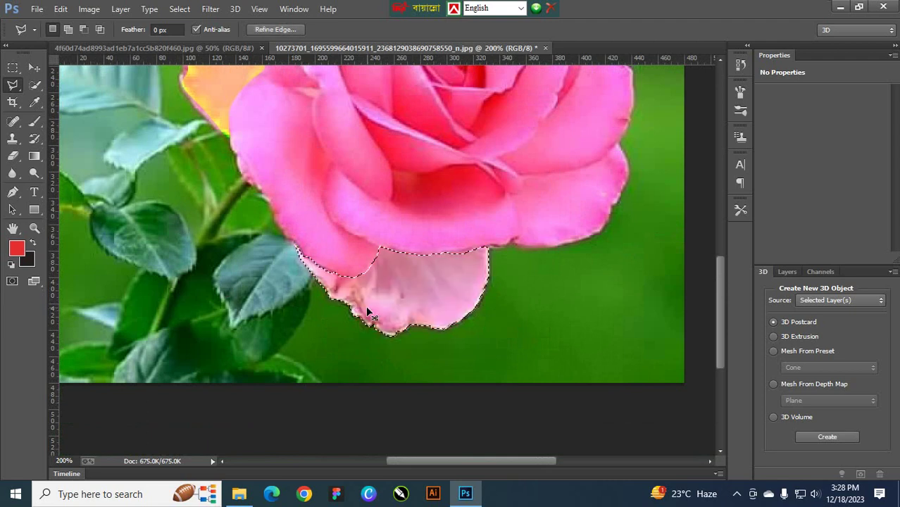
# Recolour the selected lowest petal purple using Hue/Saturation with Hue -63, Saturation +57 and Lightness -15
pyautogui.press('i')
pyautogui.hotkey('ctrl', 'u')
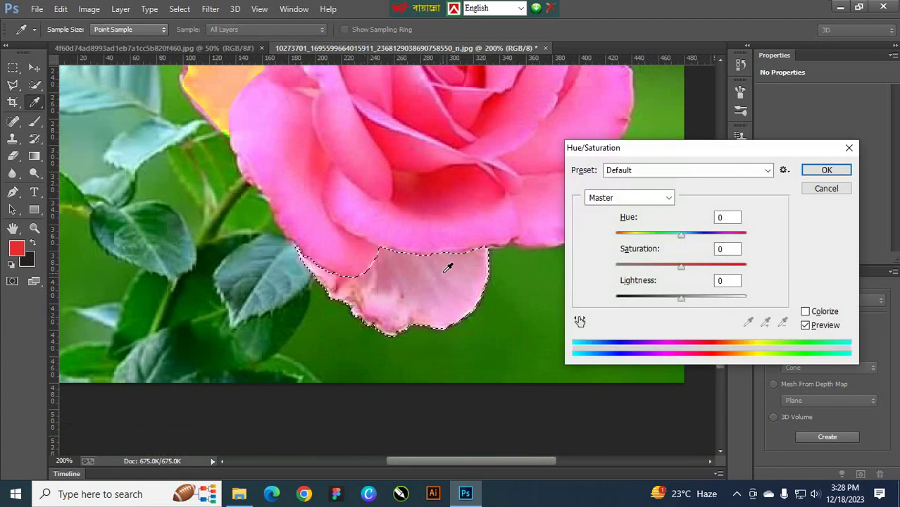
pyautogui.moveTo(681, 240); pyautogui.dragTo(647, 234)
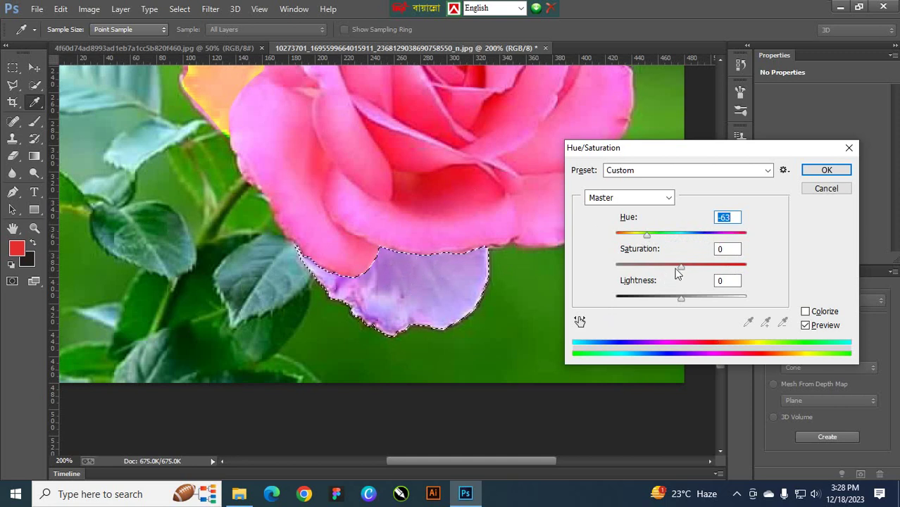
pyautogui.moveTo(681, 265); pyautogui.dragTo(729, 267)
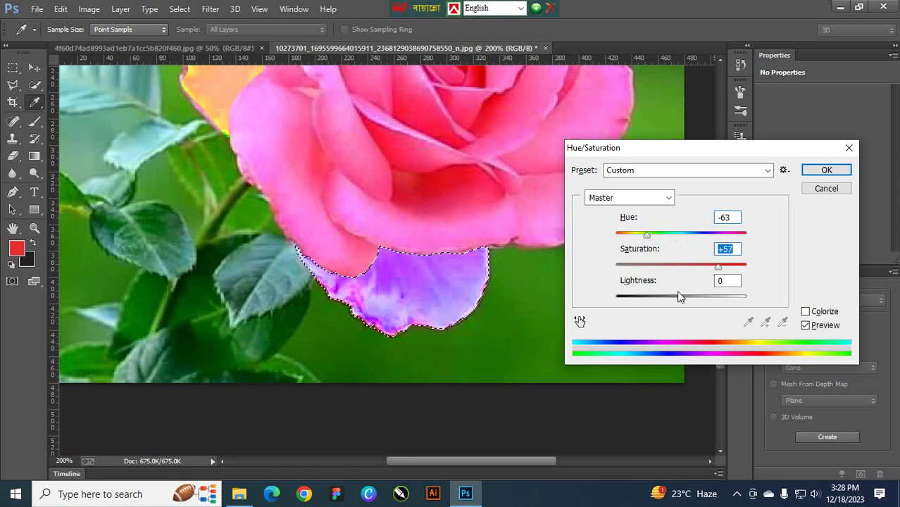
pyautogui.moveTo(679, 296); pyautogui.dragTo(671, 302)
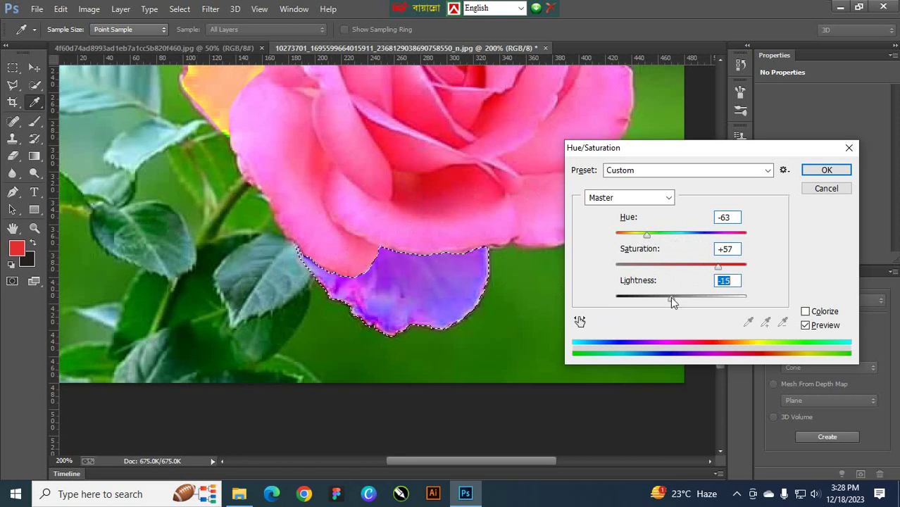
pyautogui.click(826, 170)
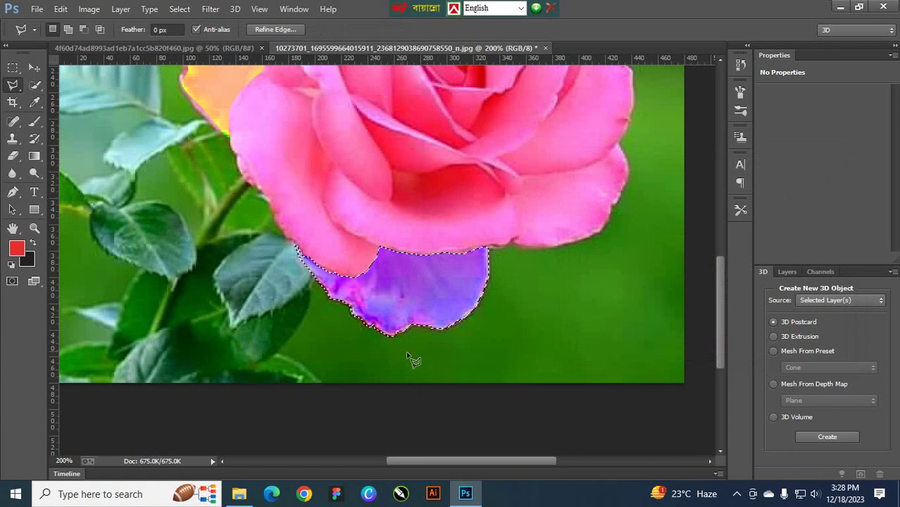
# Review the Lasso tool variants, keep the Polygonal Lasso Tool, and deselect the lowest petal
pyautogui.moveTo(12, 85)
pyautogui.mouseDown()
pyautogui.moveTo(52, 101)
pyautogui.moveTo(42, 86)
pyautogui.moveTo(16, 86)
pyautogui.moveTo(69, 90)
pyautogui.mouseUp()
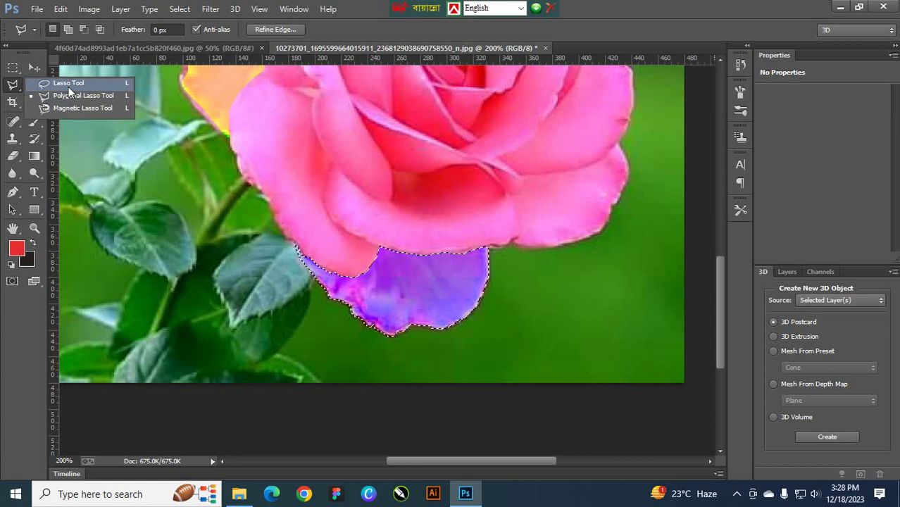
pyautogui.moveTo(68, 86)
pyautogui.mouseDown()
pyautogui.moveTo(104, 88)
pyautogui.moveTo(374, 261)
pyautogui.mouseUp()
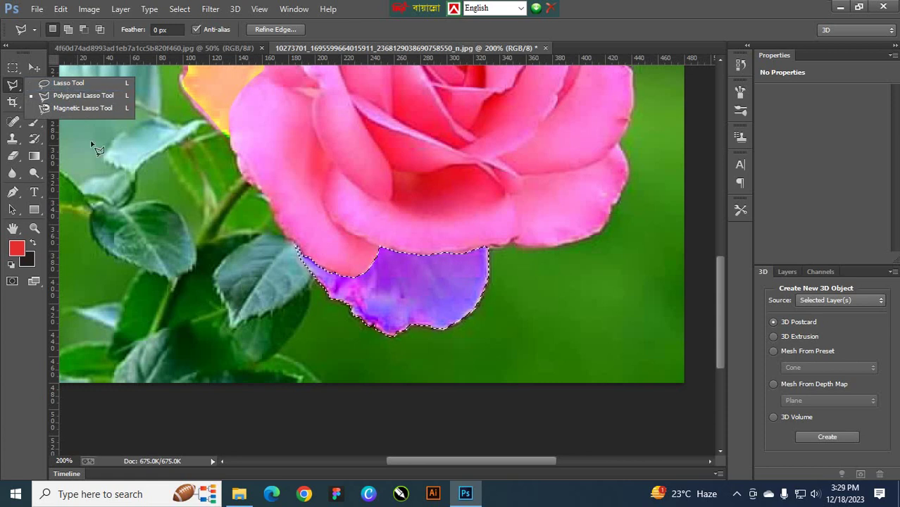
pyautogui.moveTo(94, 148); pyautogui.dragTo(76, 118)
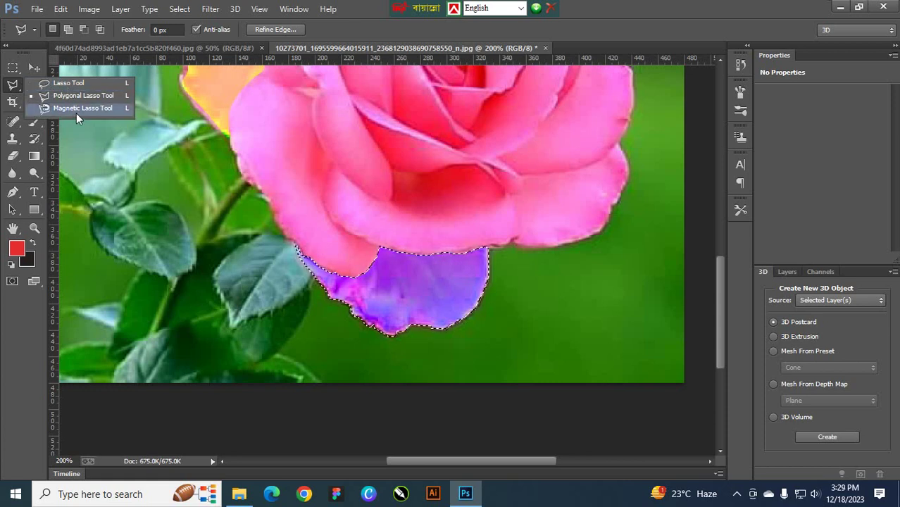
pyautogui.moveTo(77, 113); pyautogui.dragTo(394, 390)
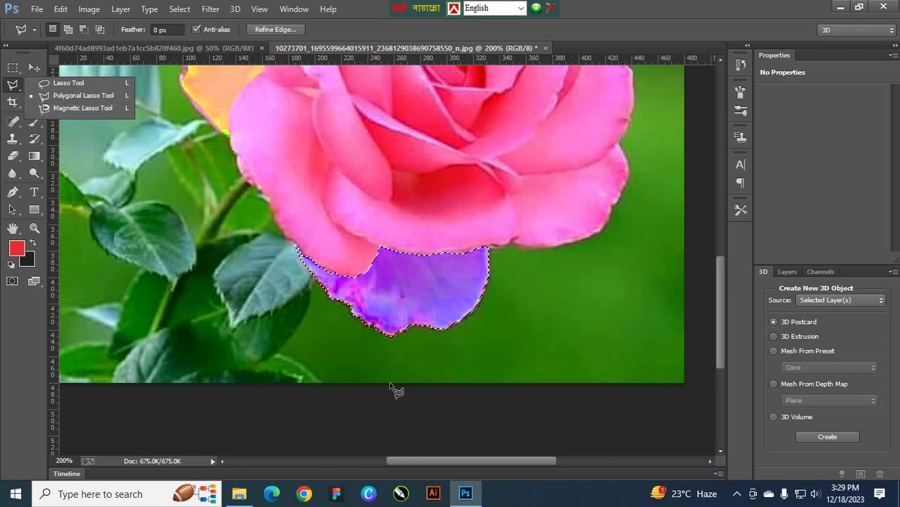
pyautogui.hotkey('ctrl', 'd')
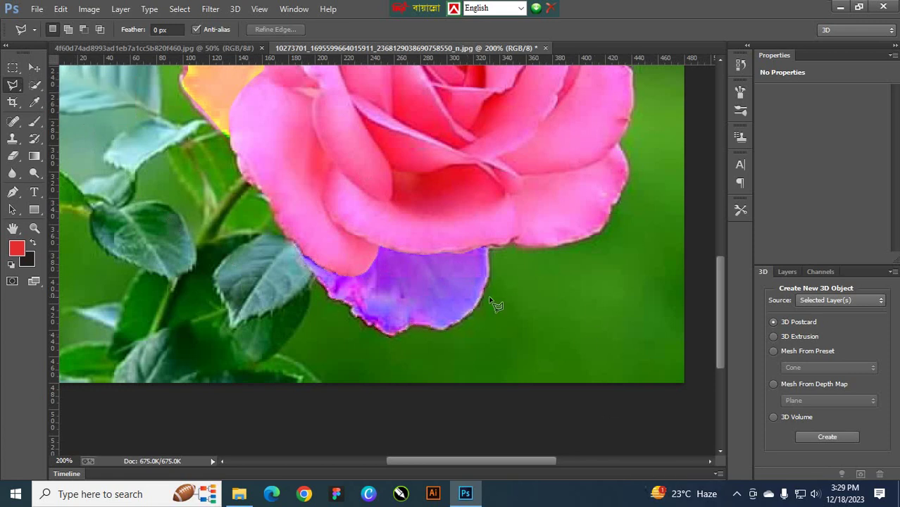
# Select the whole rose, including its recoloured outer petals, by tracing its outline with the Magnetic Lasso Tool
pyautogui.click(12, 84)
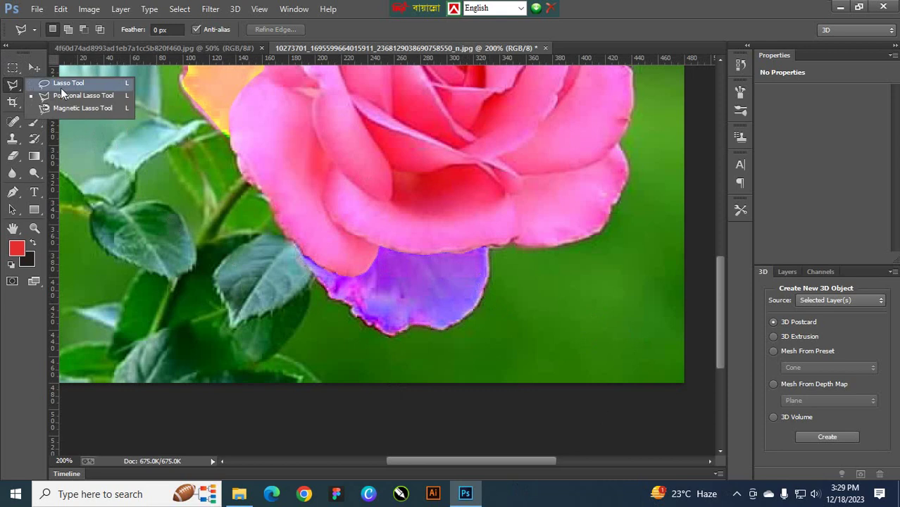
pyautogui.click(74, 104)
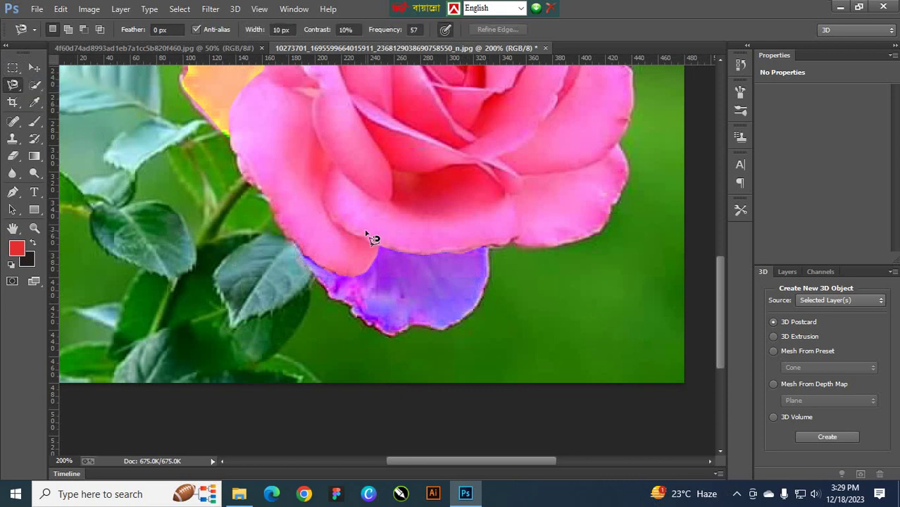
pyautogui.scroll(1, 321, 262)
pyautogui.hotkey('ctrl', '-')
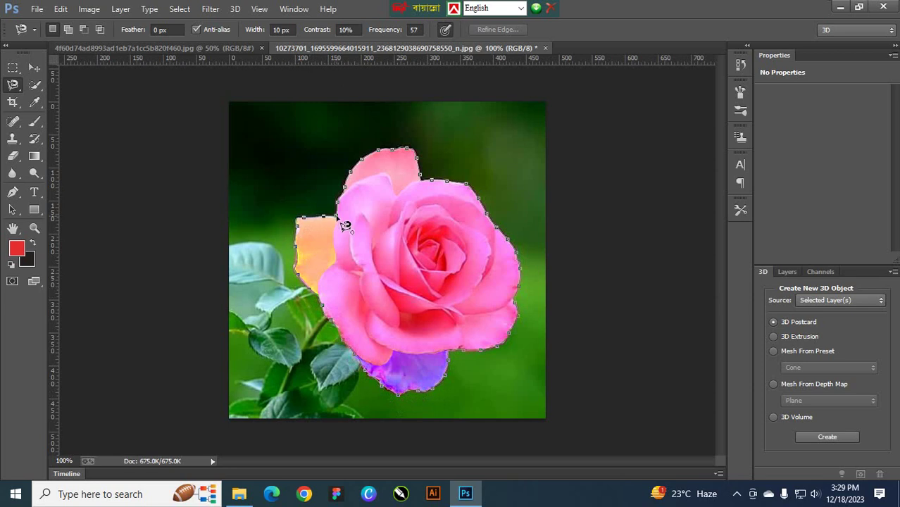
pyautogui.click(338, 217)
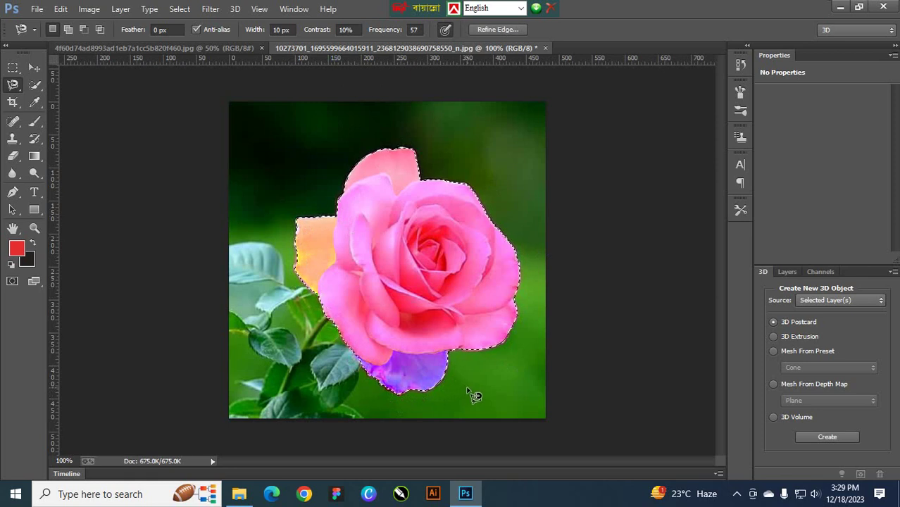
# Move the selected rose slightly left and up within its photo using the Move Tool
pyautogui.click(33, 69)
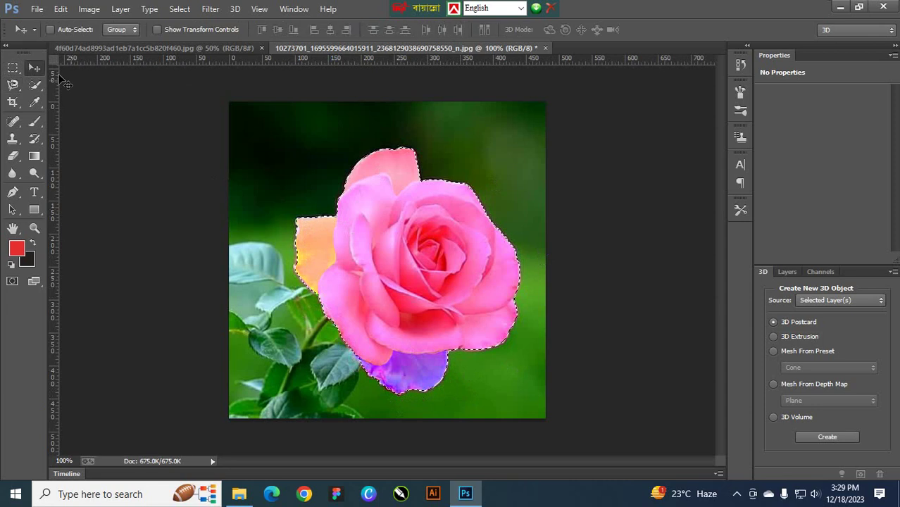
pyautogui.moveTo(430, 267); pyautogui.dragTo(412, 260)
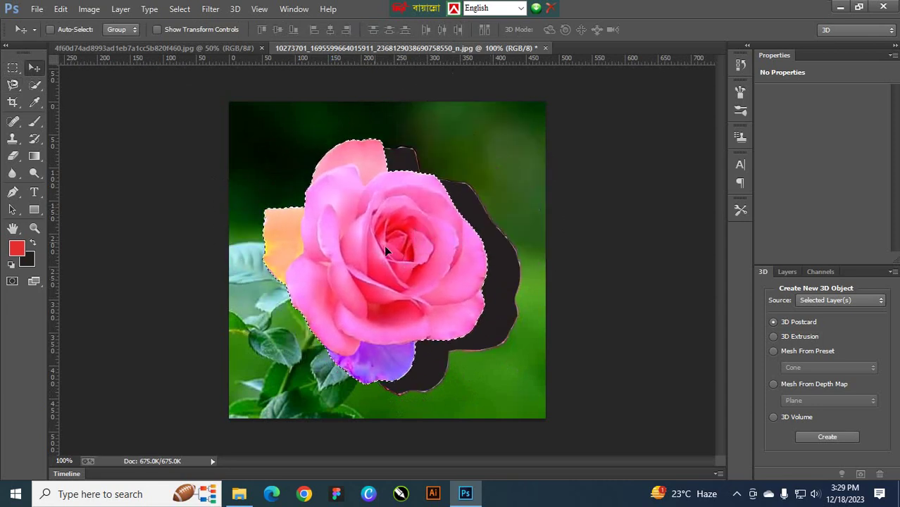
# Create a new A4 document, 210 × 297 mm, at 300 pixels/inch in RGB Color with a white background
pyautogui.click(36, 8)
pyautogui.click(44, 21)
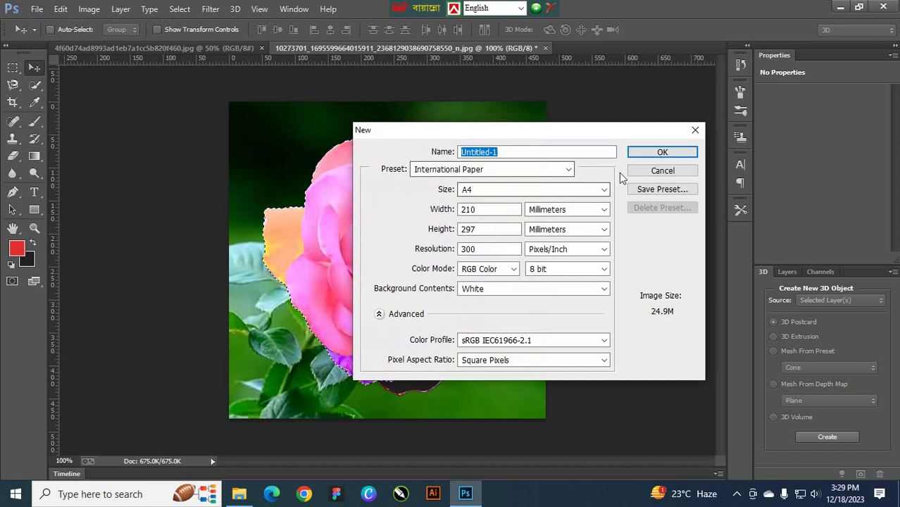
pyautogui.click(642, 154)
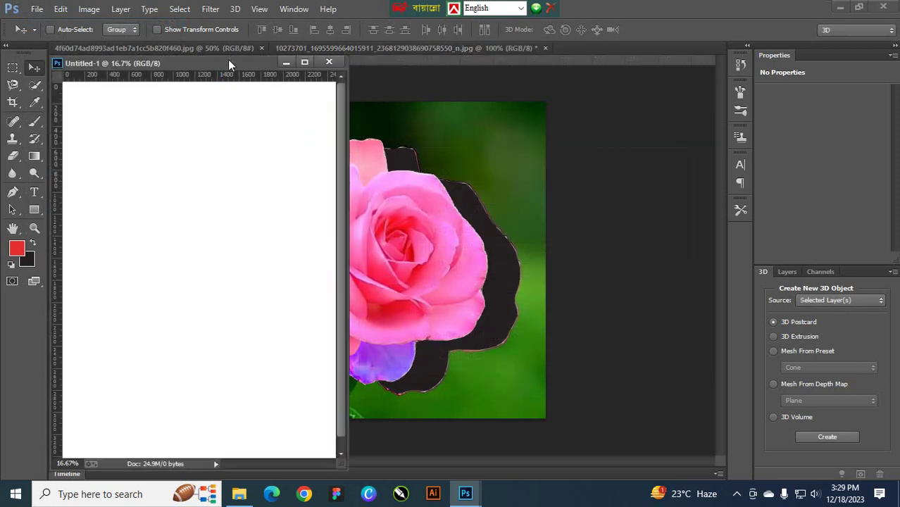
# Shift the floating blank document aside and copy the selected rose from the photo onto its white page
pyautogui.moveTo(227, 62); pyautogui.dragTo(561, 90)
pyautogui.click(325, 251)
pyautogui.moveTo(324, 247); pyautogui.dragTo(507, 257)
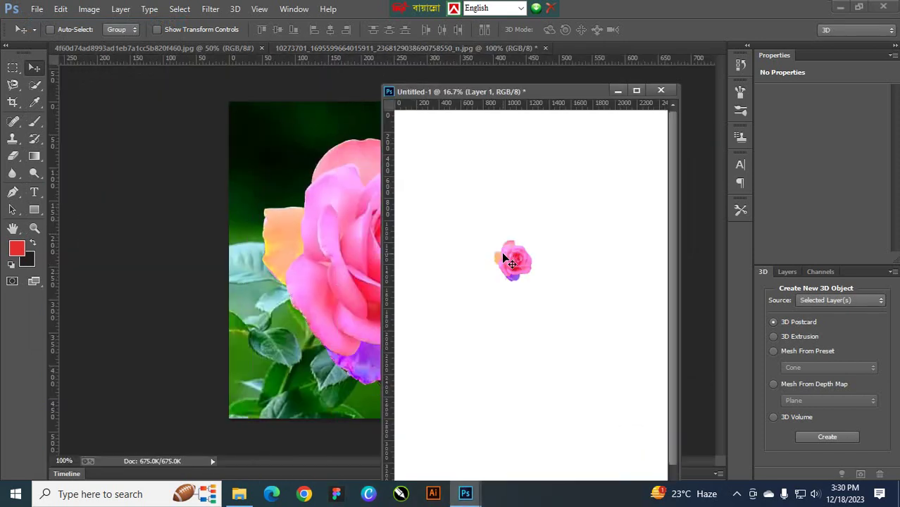
# Maximise and restore the floating document's window, and dock it beside the other open images
pyautogui.click(636, 90)
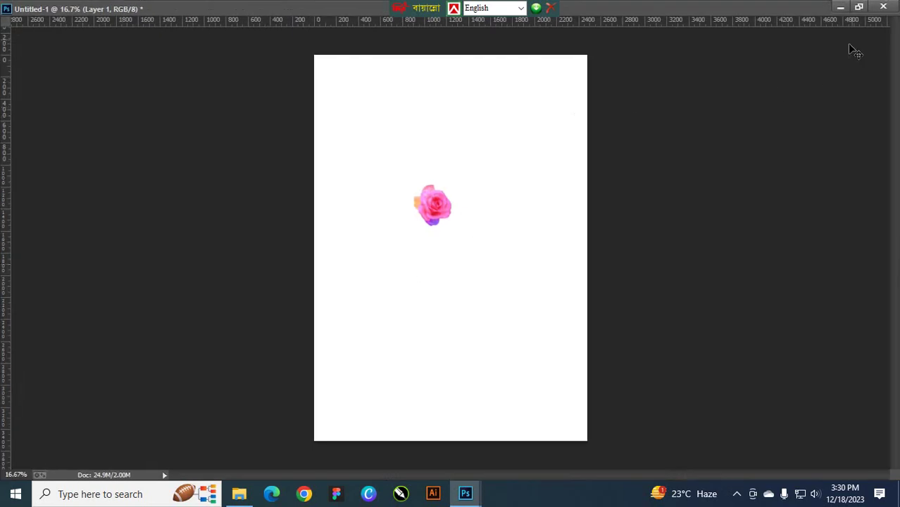
pyautogui.click(858, 6)
pyautogui.moveTo(563, 98); pyautogui.dragTo(546, 55)
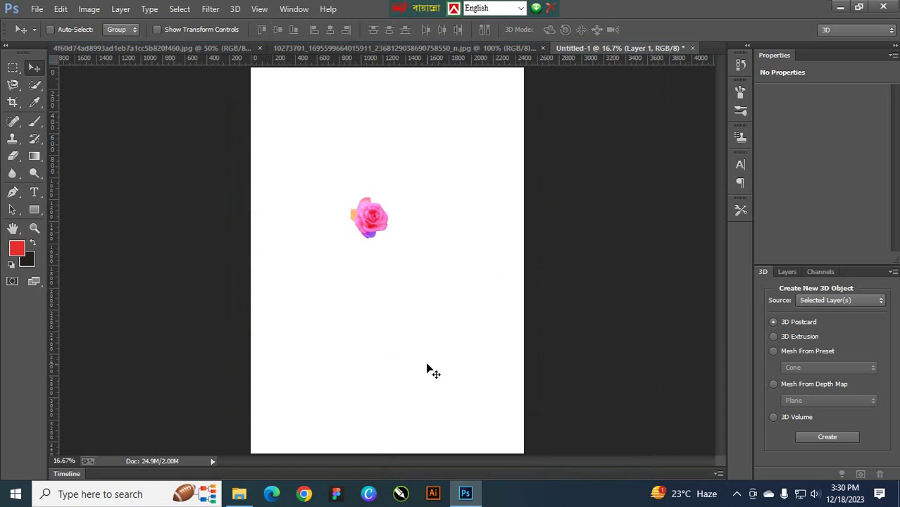
# Switch between the couple photo, the rose photo and the new A4 document to compare the three open files
pyautogui.click(142, 48)
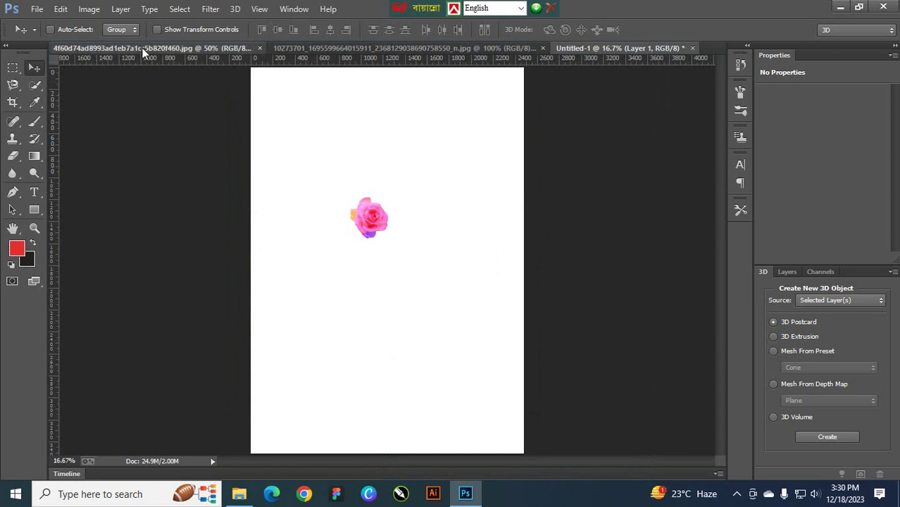
pyautogui.click(334, 50)
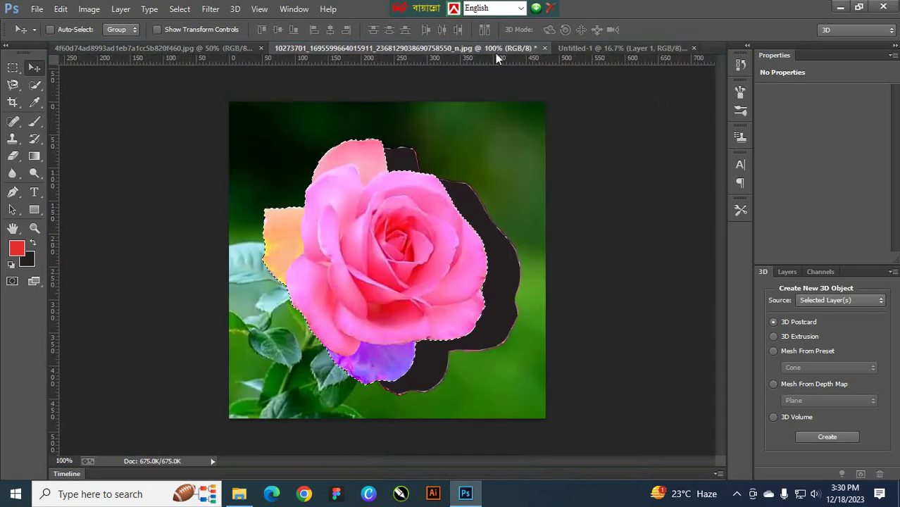
pyautogui.click(609, 48)
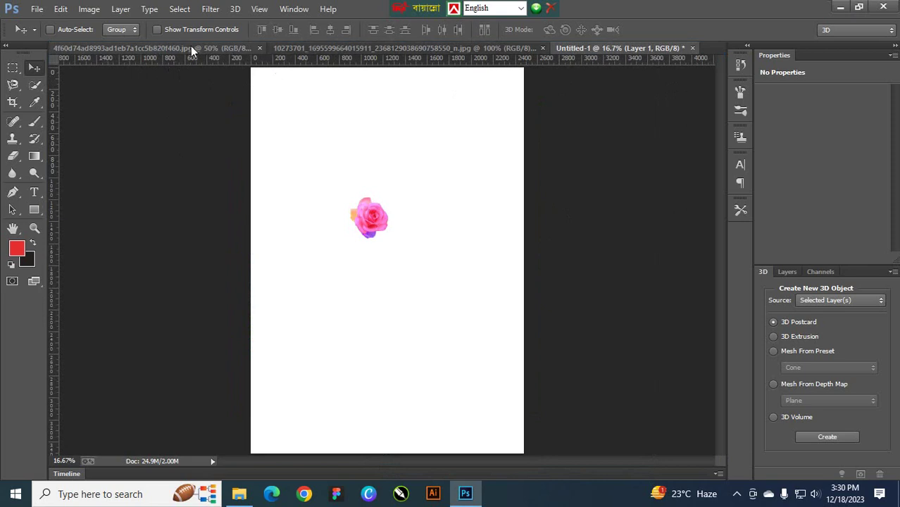
pyautogui.click(191, 47)
pyautogui.click(324, 48)
pyautogui.click(577, 48)
pyautogui.click(162, 48)
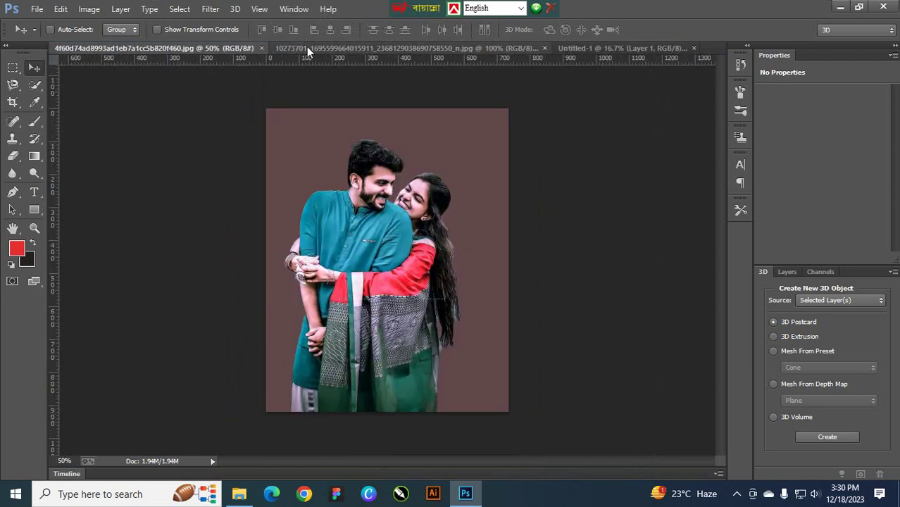
pyautogui.click(310, 47)
pyautogui.click(578, 48)
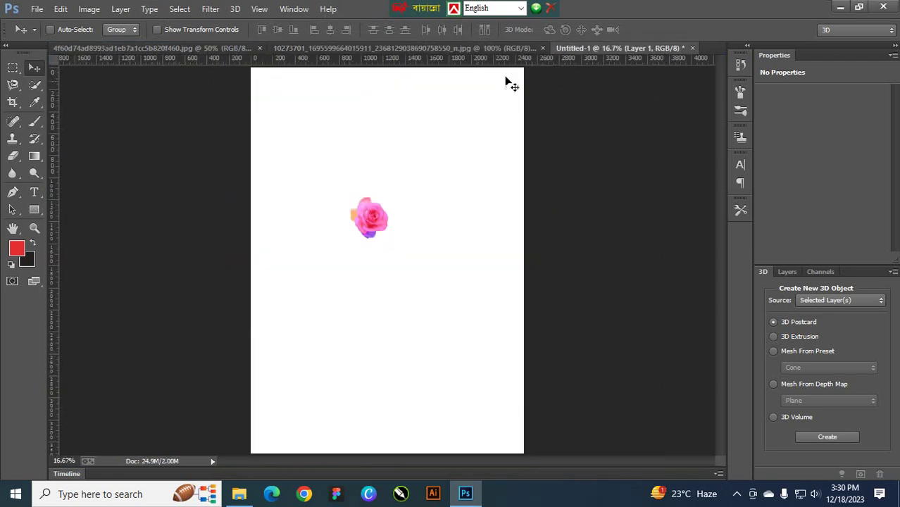
# Move the copied rose closer to the centre of the A4 page, comparing it with the rose in the source photo
pyautogui.moveTo(355, 209); pyautogui.dragTo(358, 218)
pyautogui.click(416, 47)
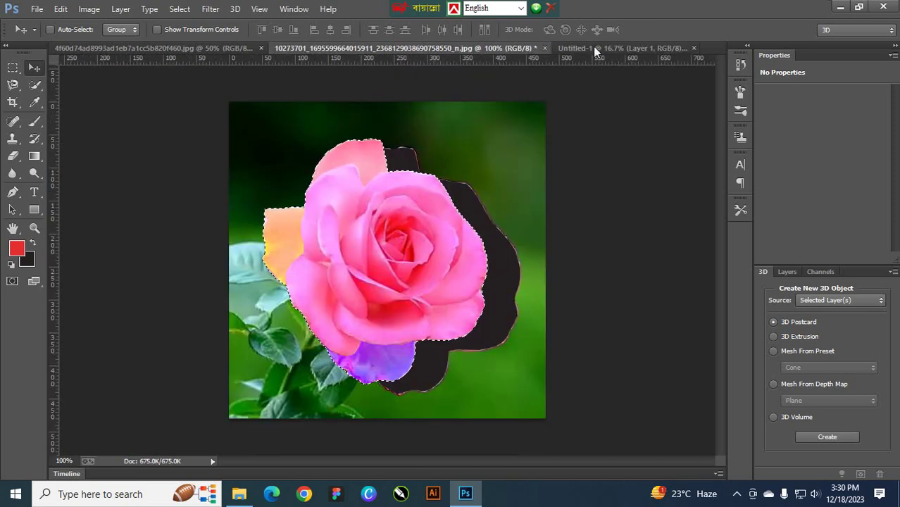
pyautogui.click(617, 49)
pyautogui.moveTo(386, 252); pyautogui.dragTo(400, 264)
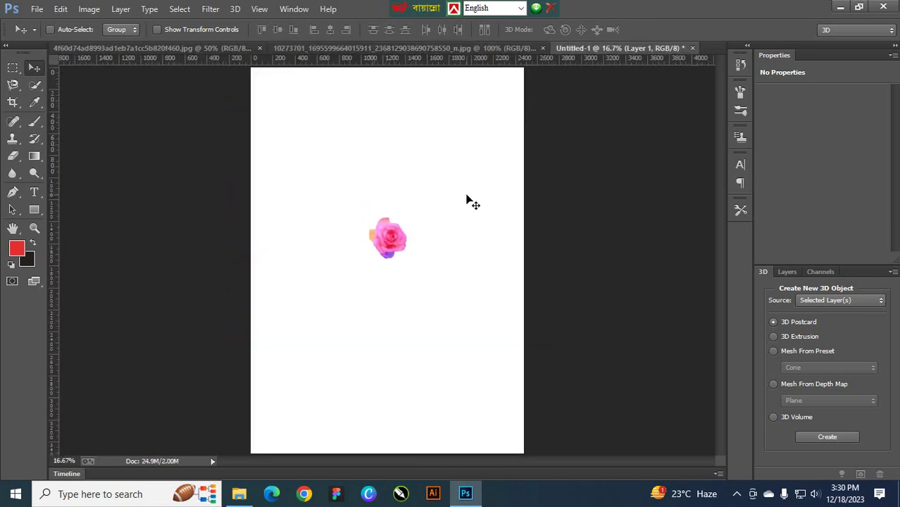
pyautogui.click(504, 49)
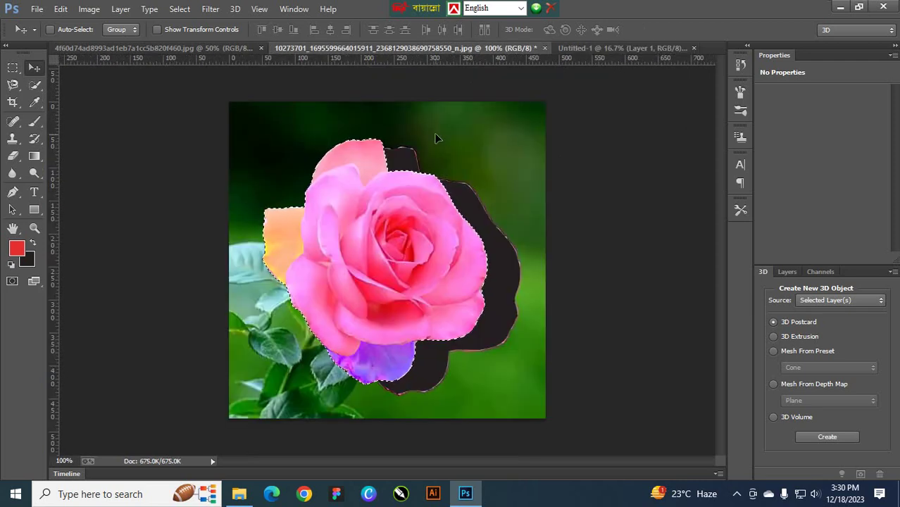
pyautogui.click(620, 48)
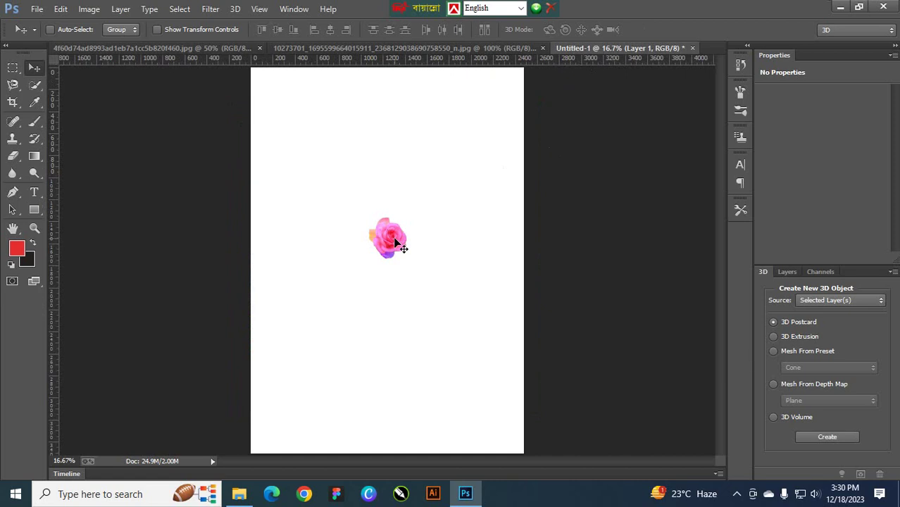
# Check the rose photo's dimensions and resolution in Image Size, and close the dialog without changing anything
pyautogui.click(381, 50)
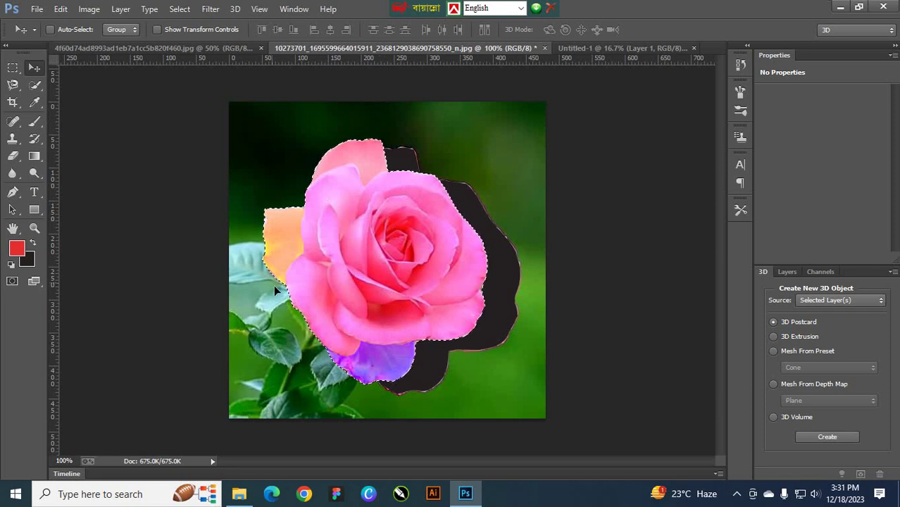
pyautogui.click(86, 10)
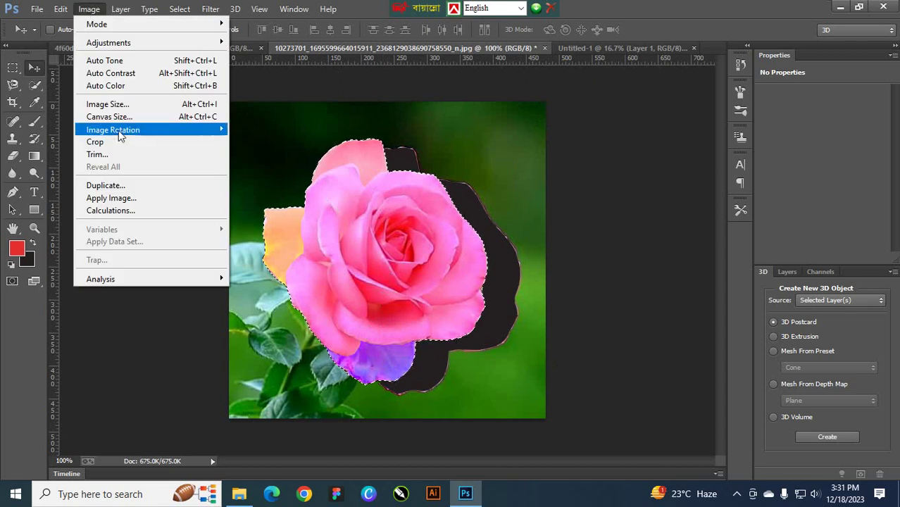
pyautogui.click(176, 105)
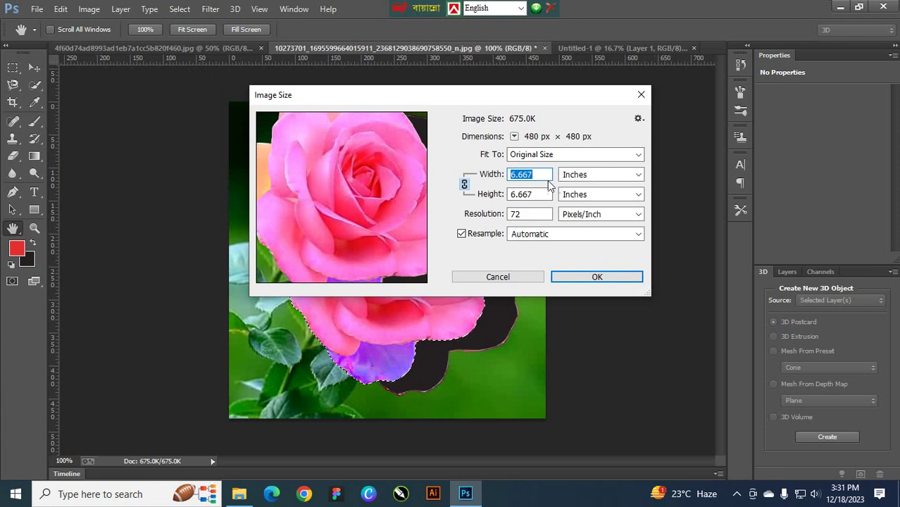
pyautogui.click(641, 95)
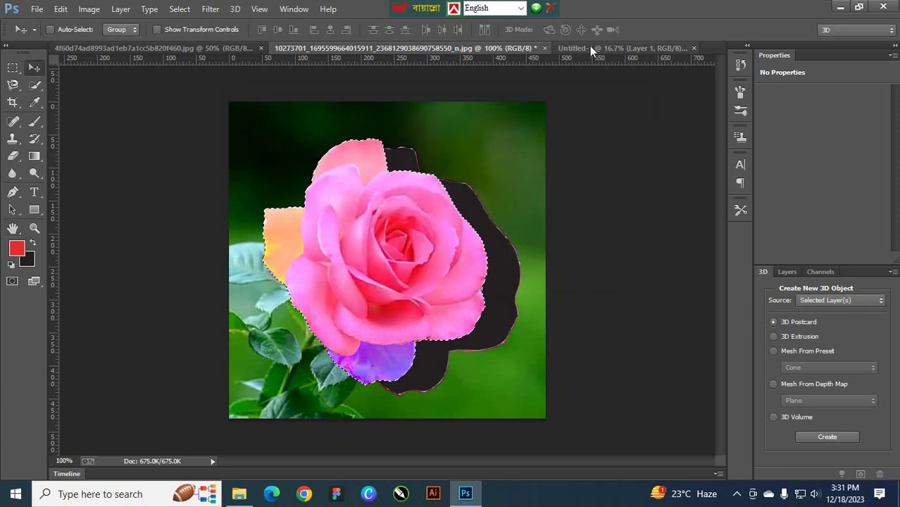
# Check the A4 document's dimensions and resolution in Image Size, and close the dialog without changing anything
pyautogui.click(590, 47)
pyautogui.click(81, 8)
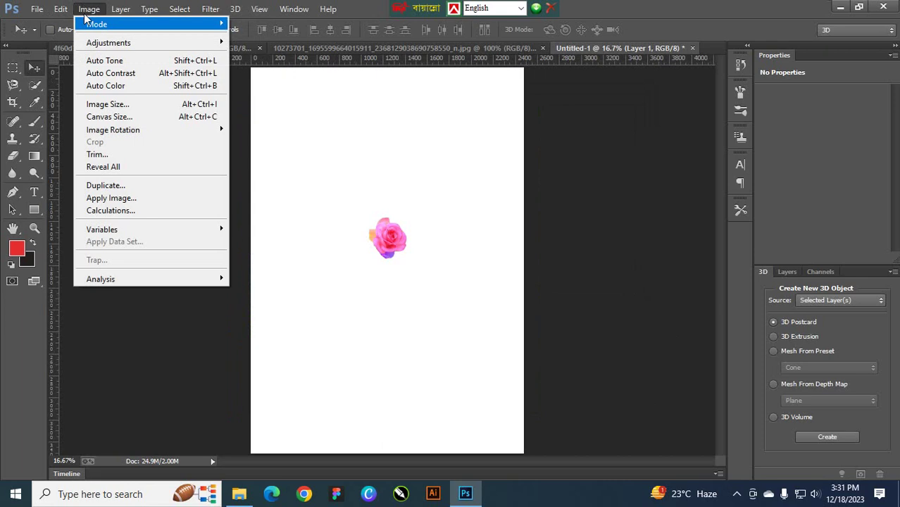
pyautogui.click(106, 104)
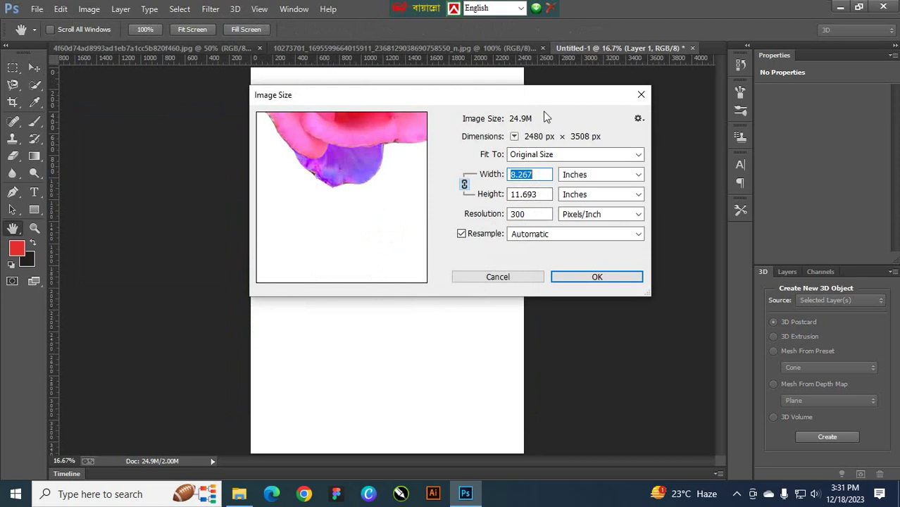
pyautogui.moveTo(547, 117); pyautogui.dragTo(550, 135)
pyautogui.click(646, 116)
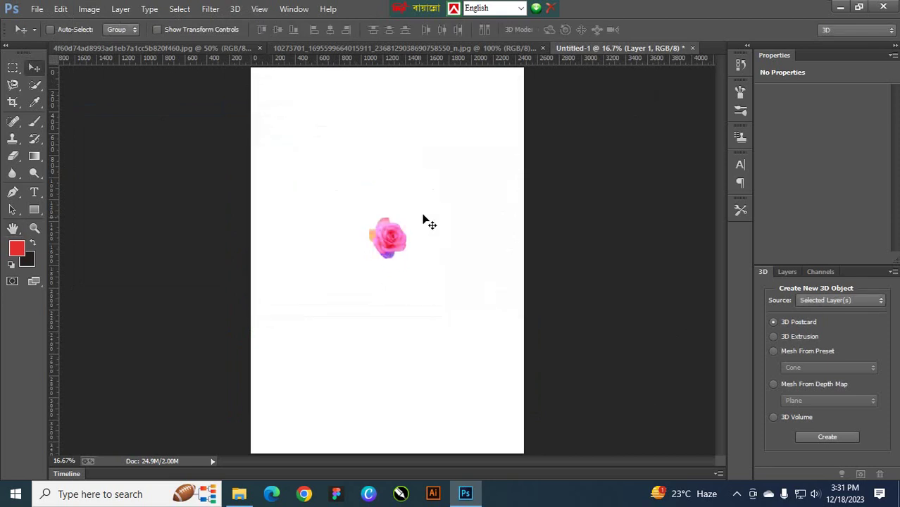
# Nudge the rose slightly down and left on the A4 page, and compare its appearance at 100% and full-page magnification
pyautogui.moveTo(393, 241); pyautogui.dragTo(388, 249)
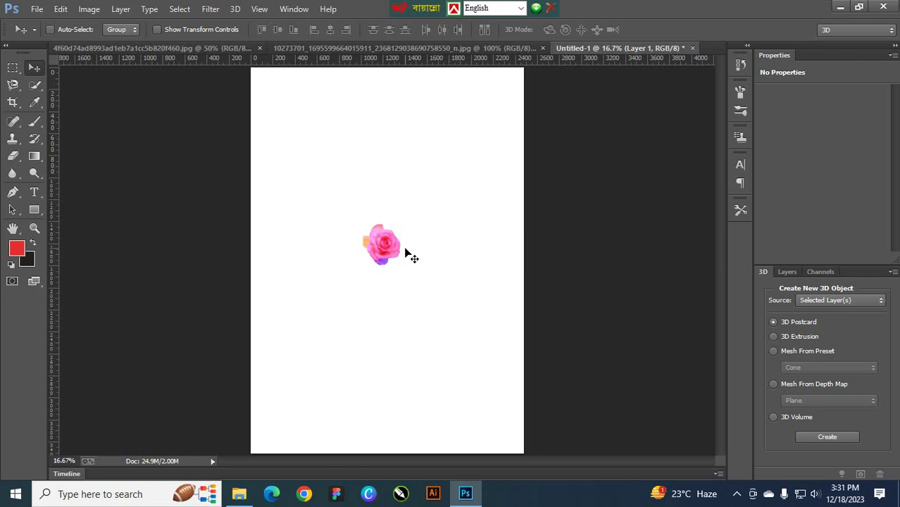
pyautogui.hotkey('ctrl', '+')
pyautogui.hotkey('ctrl', '+')
pyautogui.hotkey('ctrl', '+')
pyautogui.hotkey('ctrl', '+')
pyautogui.hotkey('ctrl', '+')
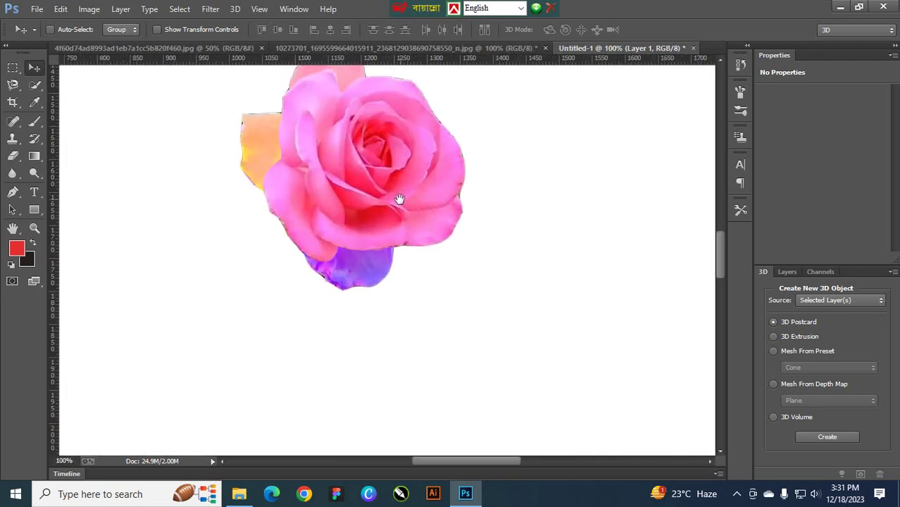
pyautogui.moveTo(399, 199); pyautogui.dragTo(413, 254)
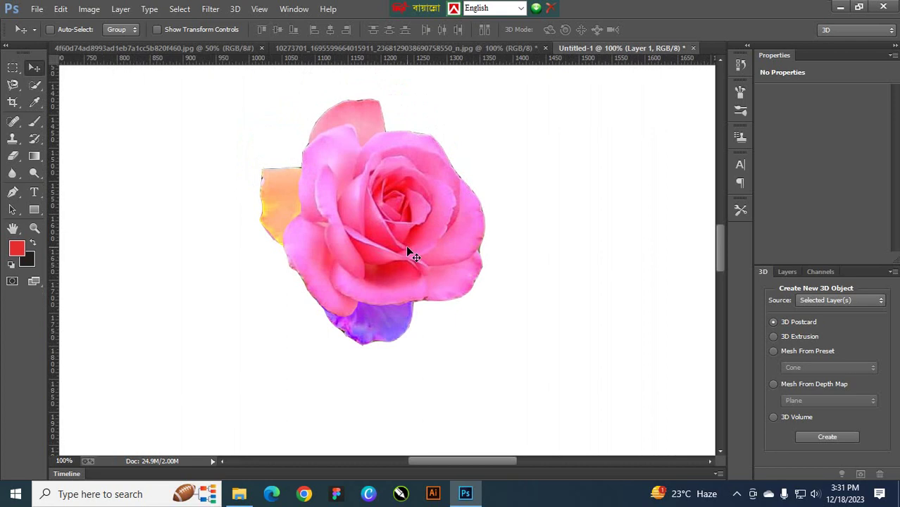
pyautogui.hotkey('ctrl', '-')
pyautogui.hotkey('ctrl', '-')
pyautogui.hotkey('ctrl', '-')
pyautogui.hotkey('ctrl', '-')
pyautogui.hotkey('ctrl', '-')
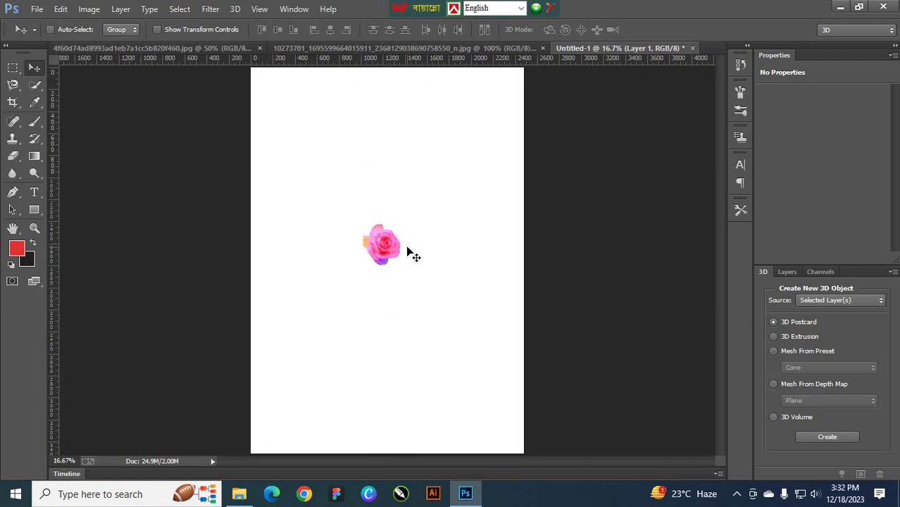
pyautogui.scroll(5, 408, 252)
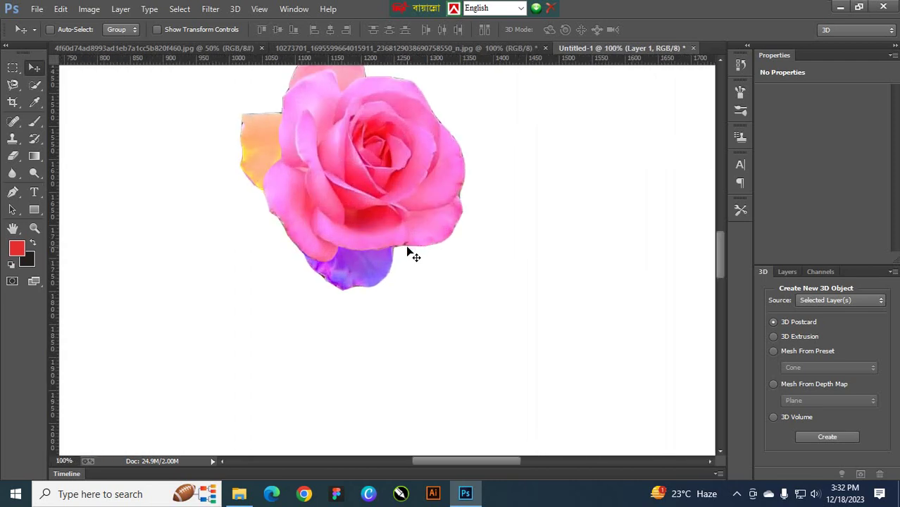
pyautogui.scroll(-6, 408, 252)
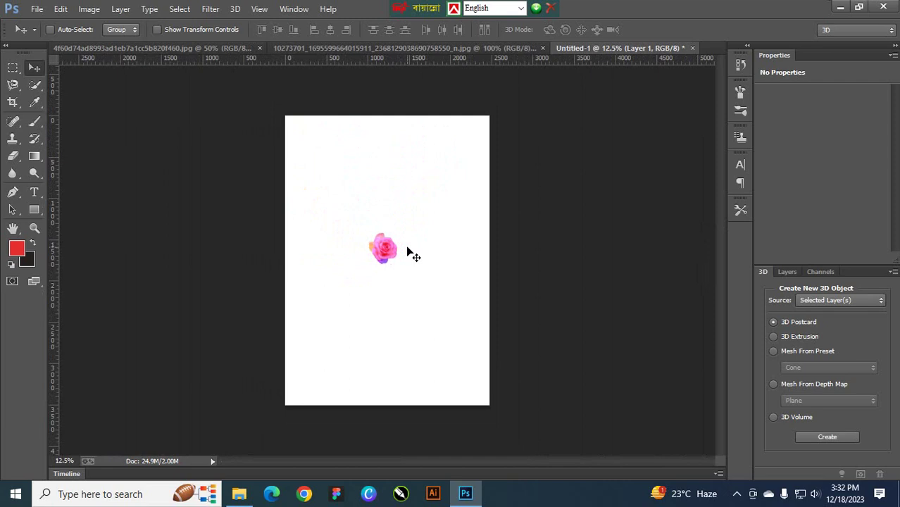
# Try moving the selected rose within the source photo, undo the move, and start a Free Transform on the selection
pyautogui.click(373, 49)
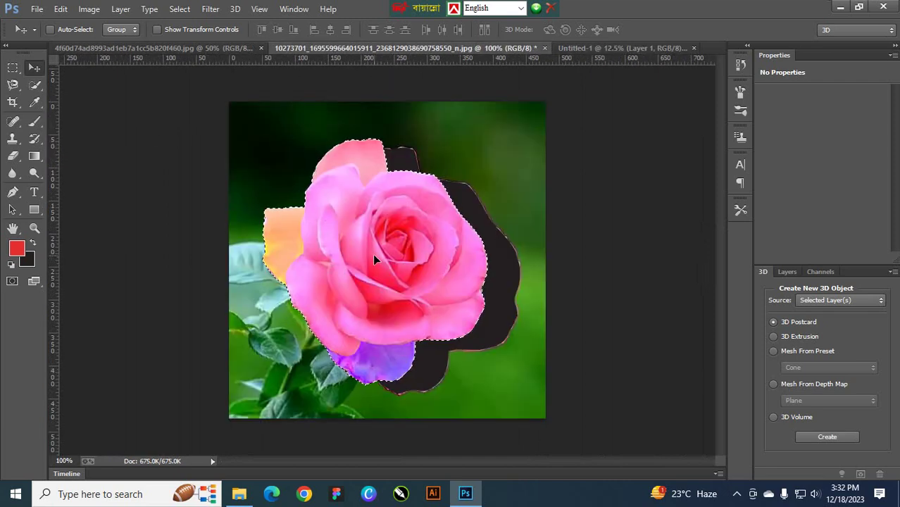
pyautogui.moveTo(373, 254); pyautogui.dragTo(401, 257)
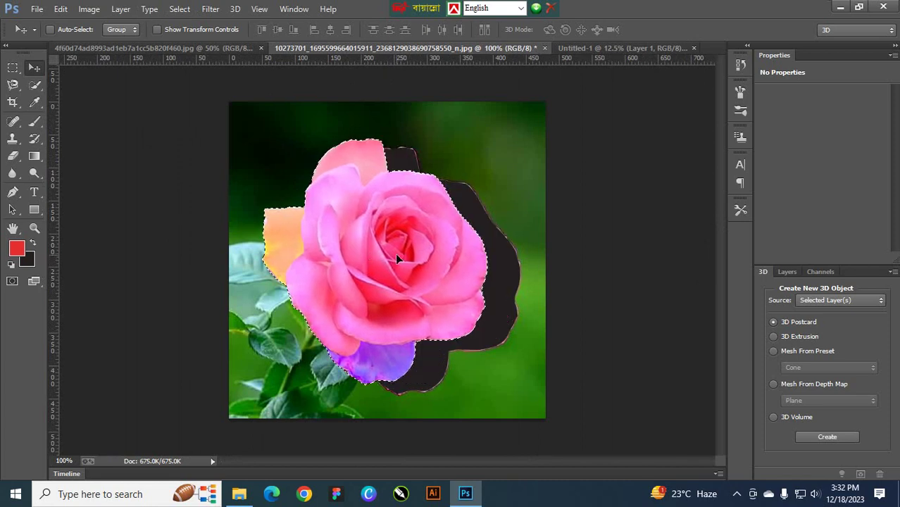
pyautogui.hotkey('ctrl', 'z')
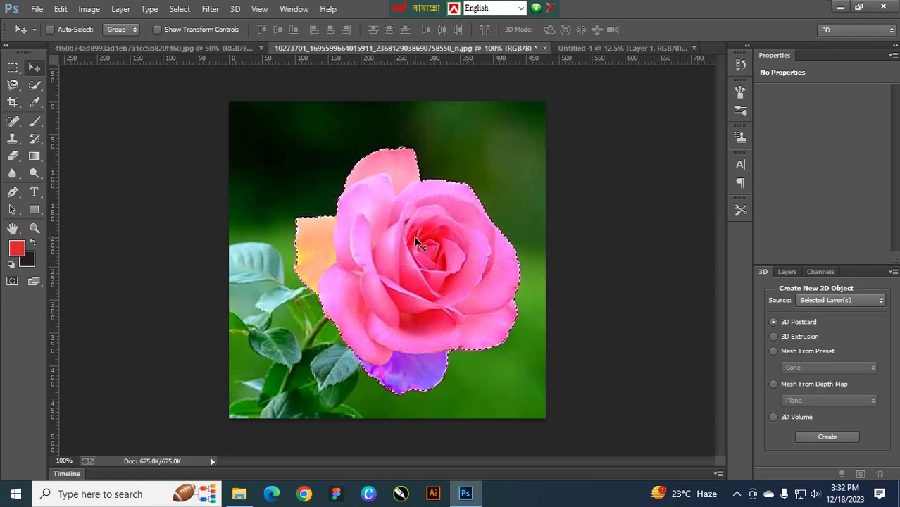
pyautogui.hotkey('ctrl', 't')
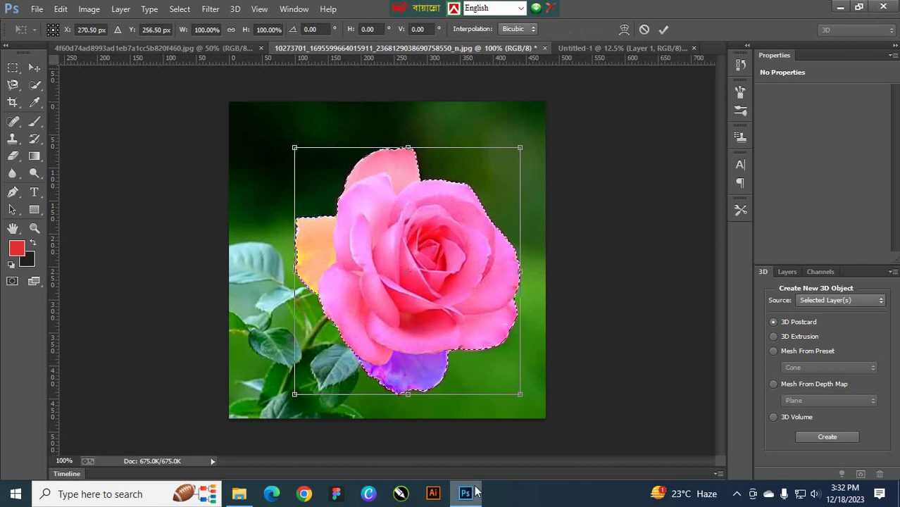
pyautogui.moveTo(461, 496)
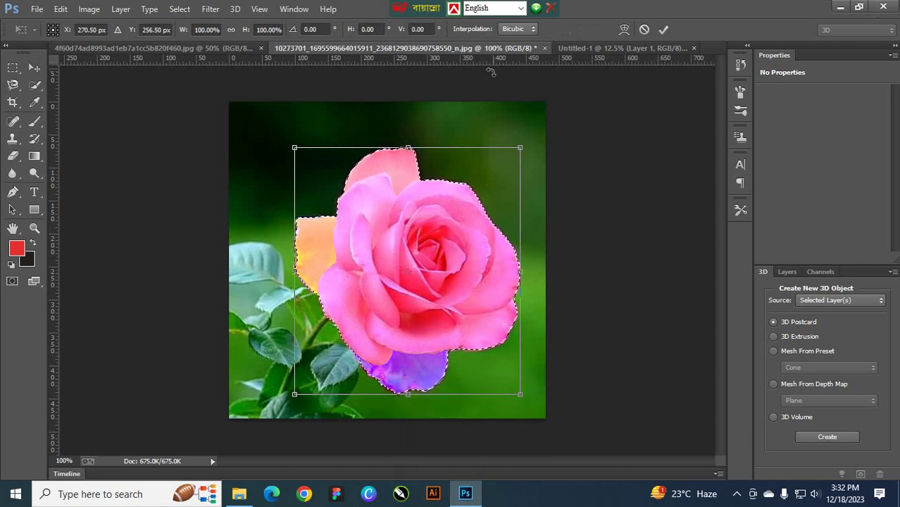
# Enlarge the rose in the A4 document with Free Transform until it nearly fills the page width, and move it slightly down
pyautogui.click(623, 49)
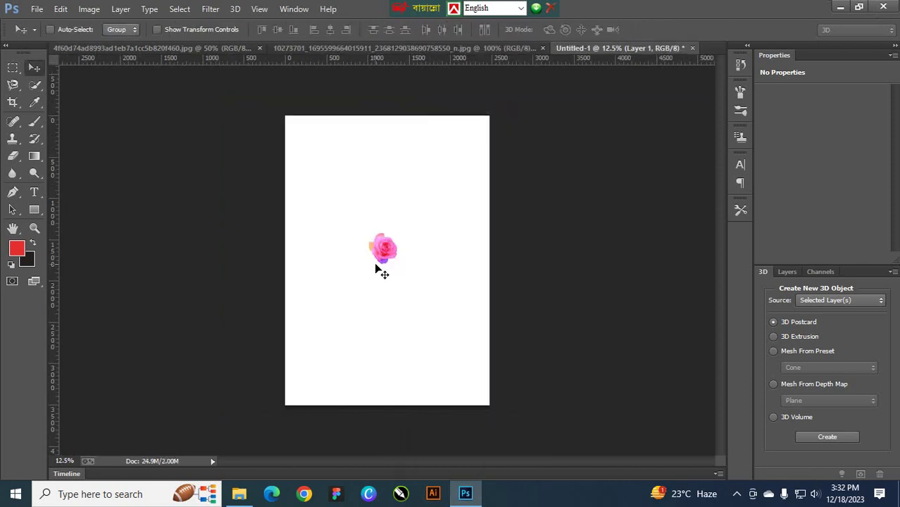
pyautogui.hotkey('ctrl', 't')
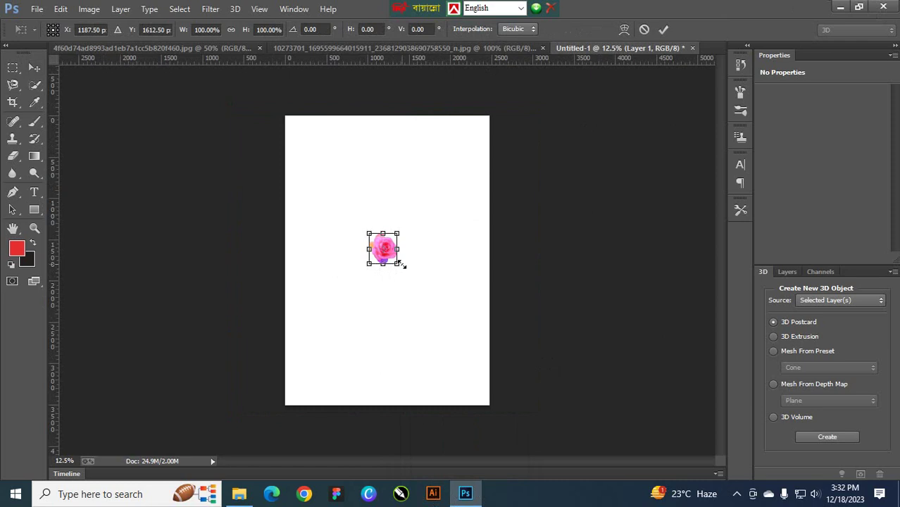
pyautogui.moveTo(401, 265); pyautogui.dragTo(476, 344)
pyautogui.click(662, 30)
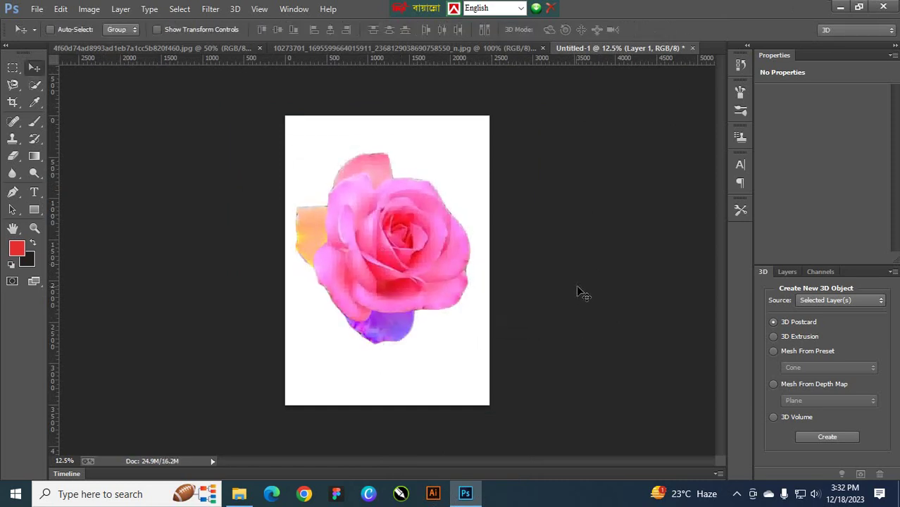
pyautogui.moveTo(396, 257); pyautogui.dragTo(398, 262)
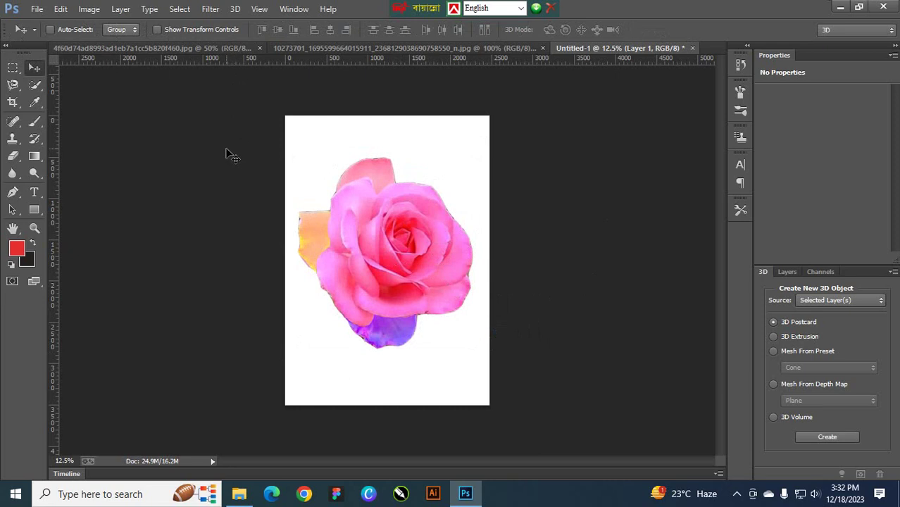
# Show the rose photo's layers and convert the locked Background into a regular layer named f
pyautogui.click(364, 51)
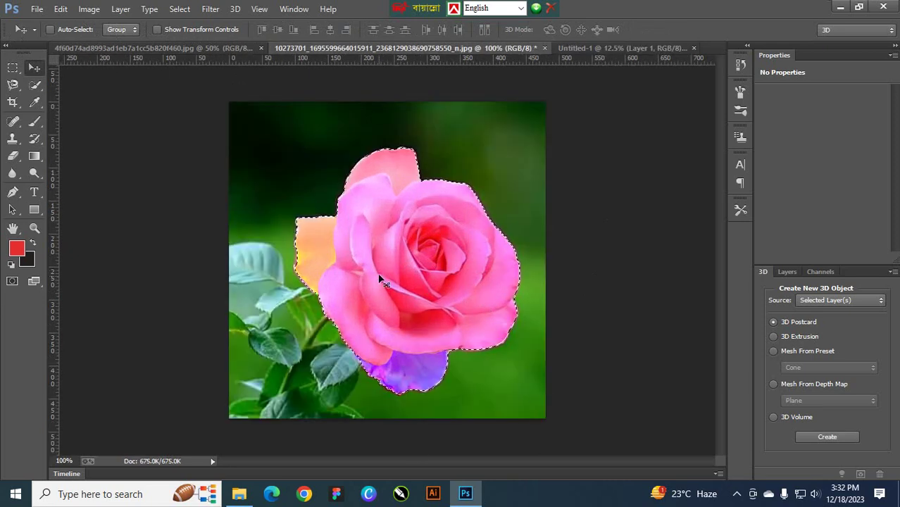
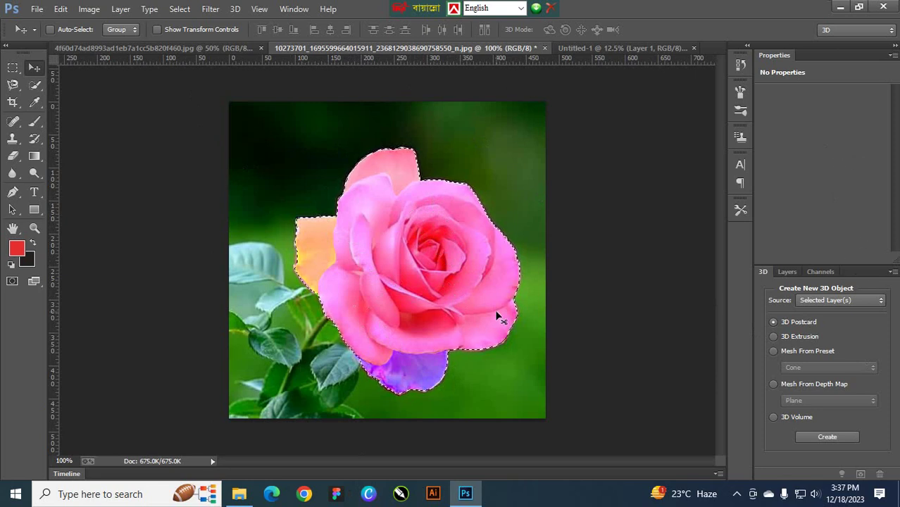
pyautogui.click(292, 9)
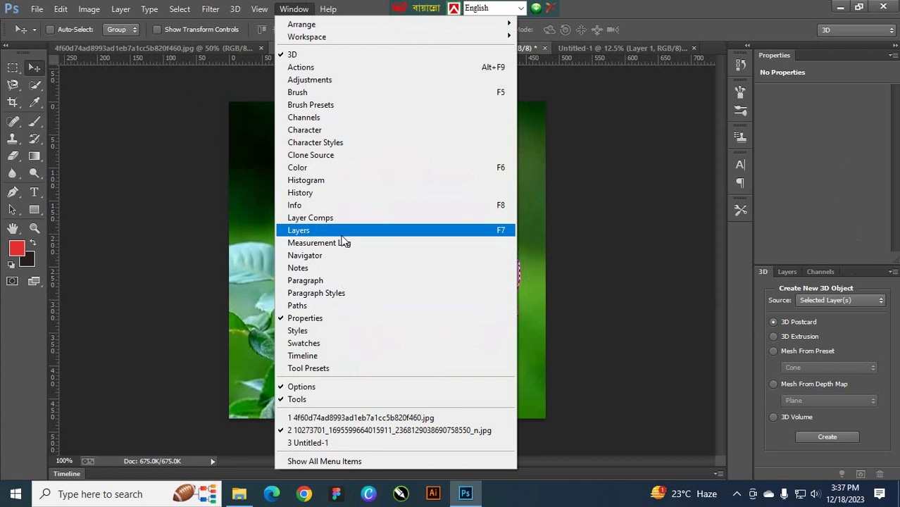
pyautogui.click(298, 230)
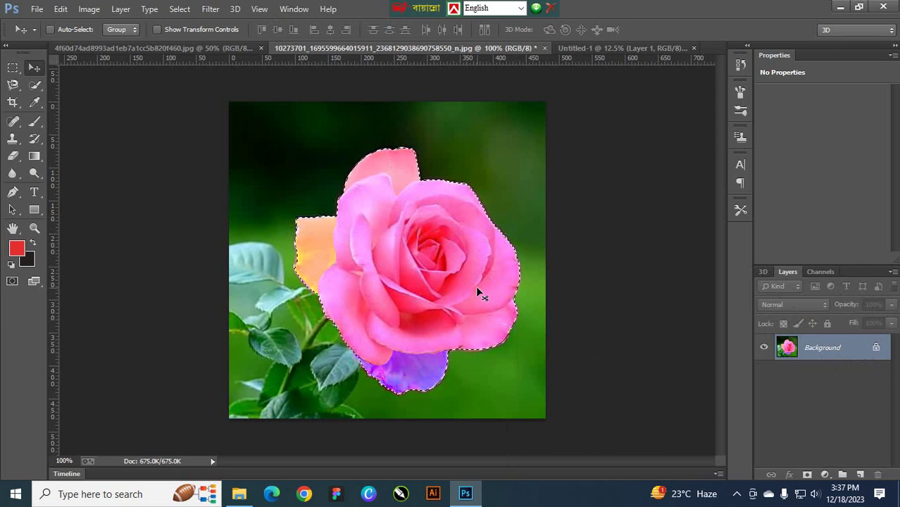
pyautogui.press('Delete')
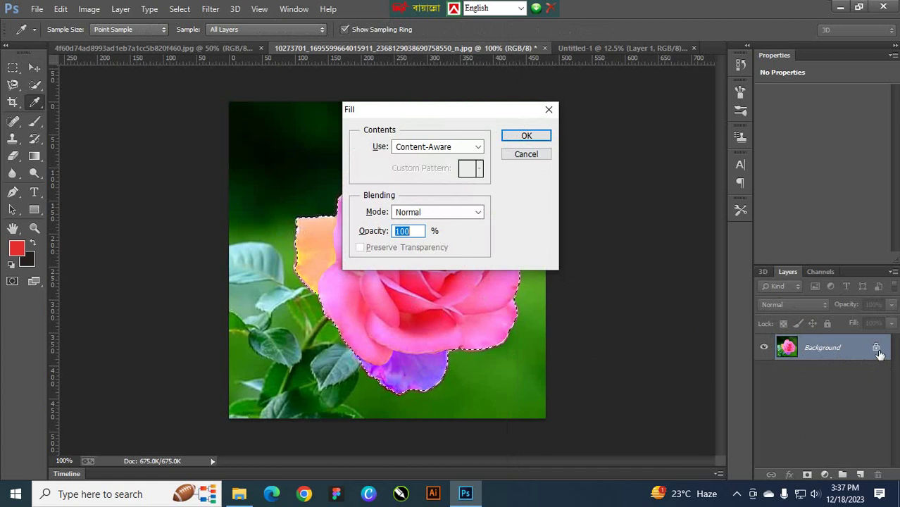
pyautogui.click(548, 109)
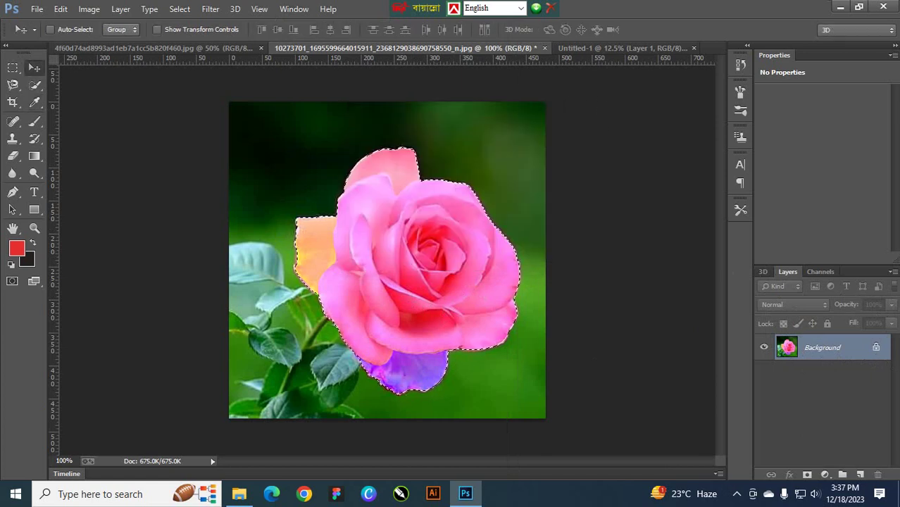
pyautogui.doubleClick(877, 354)
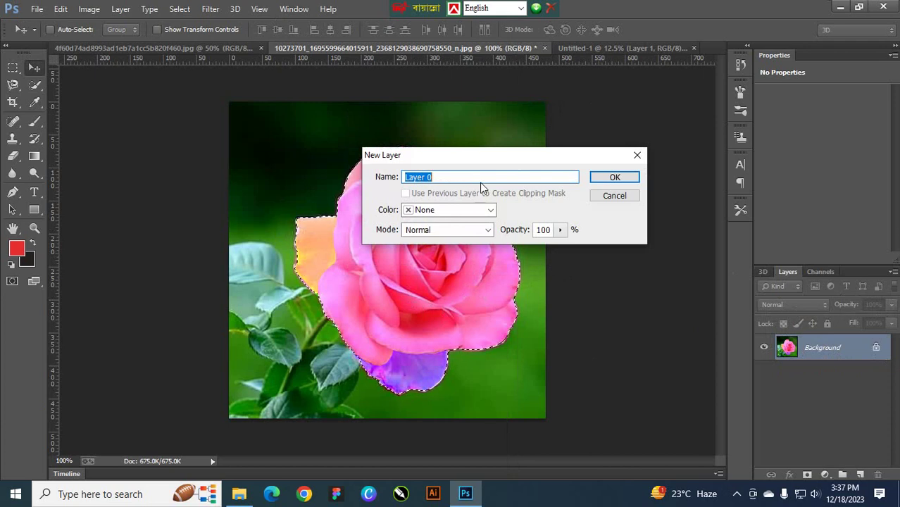
pyautogui.write('f')
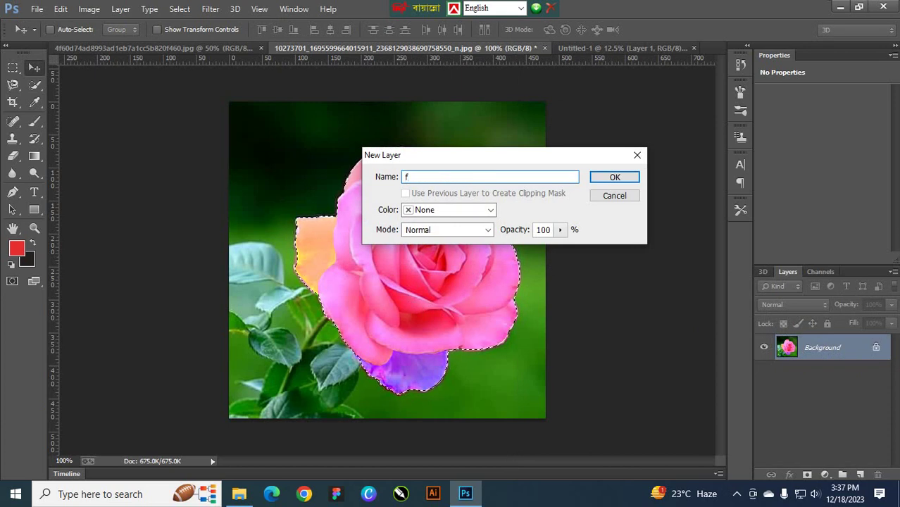
pyautogui.click(615, 178)
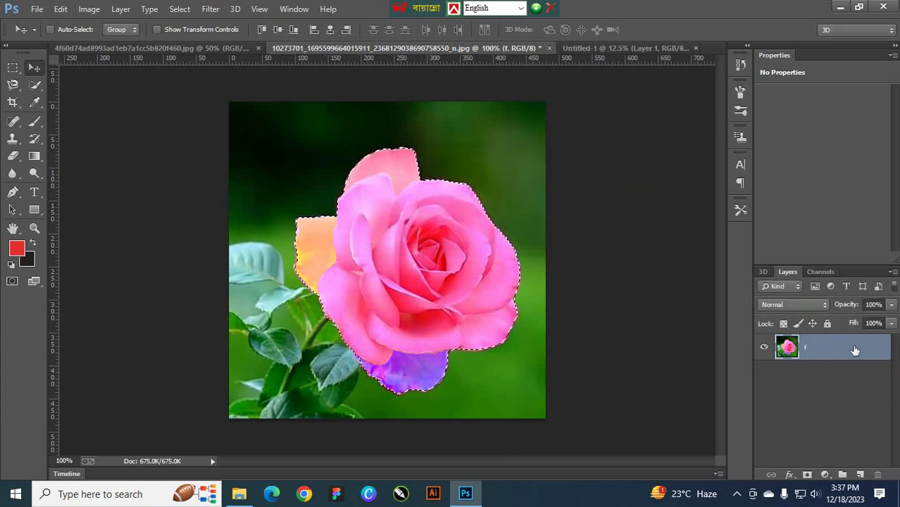
# Delete the selected rose from layer f, undo the deletion once, and delete it again to leave a transparent cut-out
pyautogui.press('Delete')
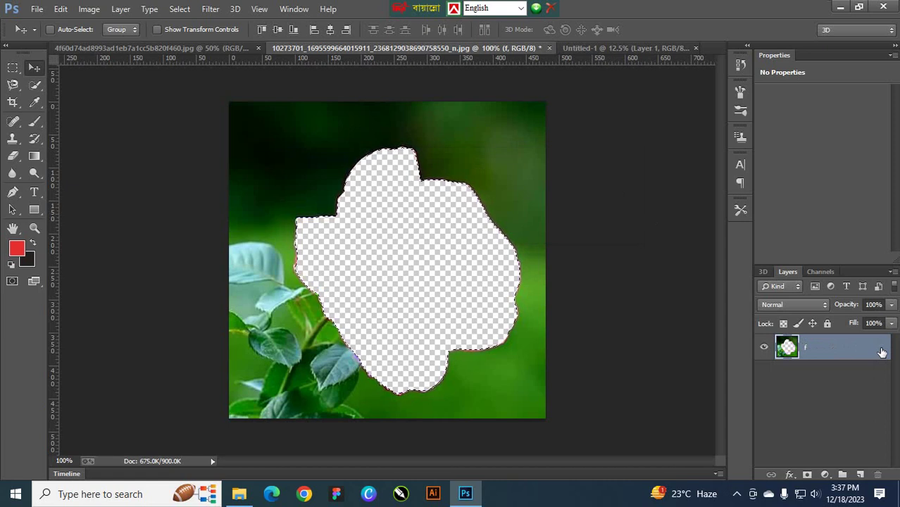
pyautogui.hotkey('ctrl', 'z')
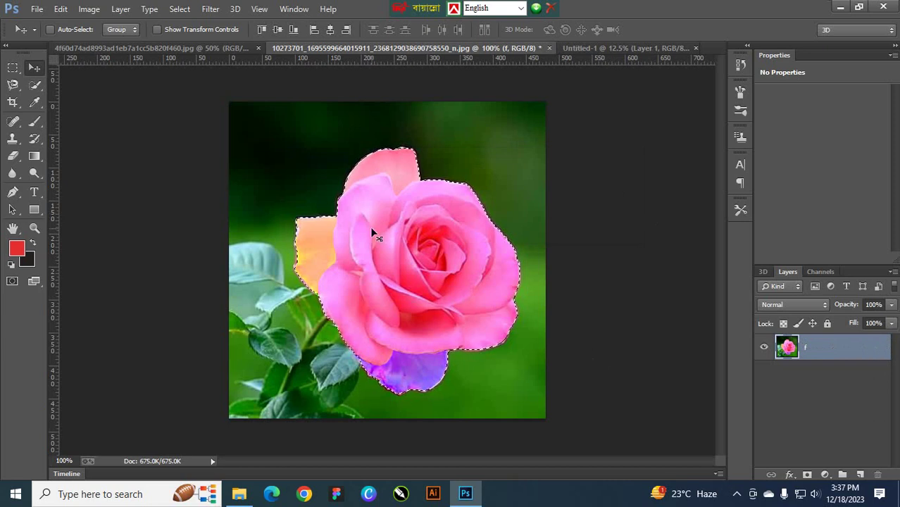
pyautogui.press('Delete')
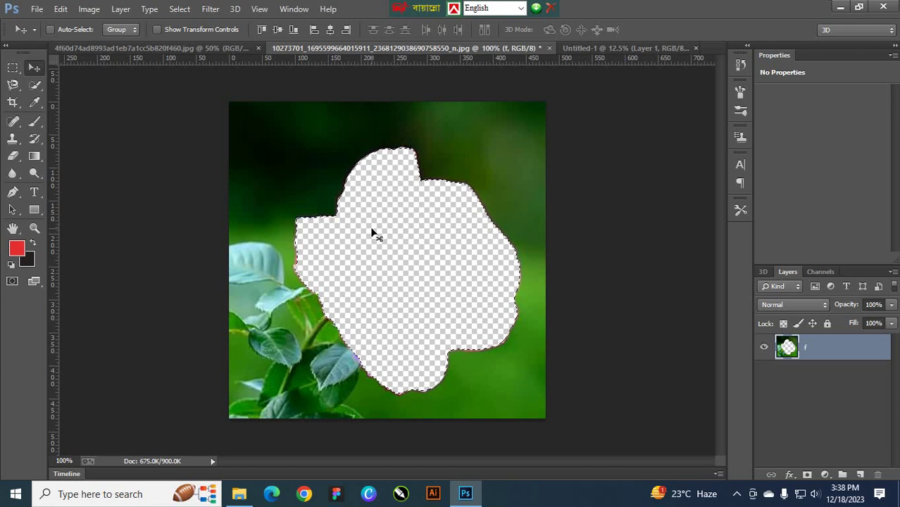
pyautogui.click(736, 494)
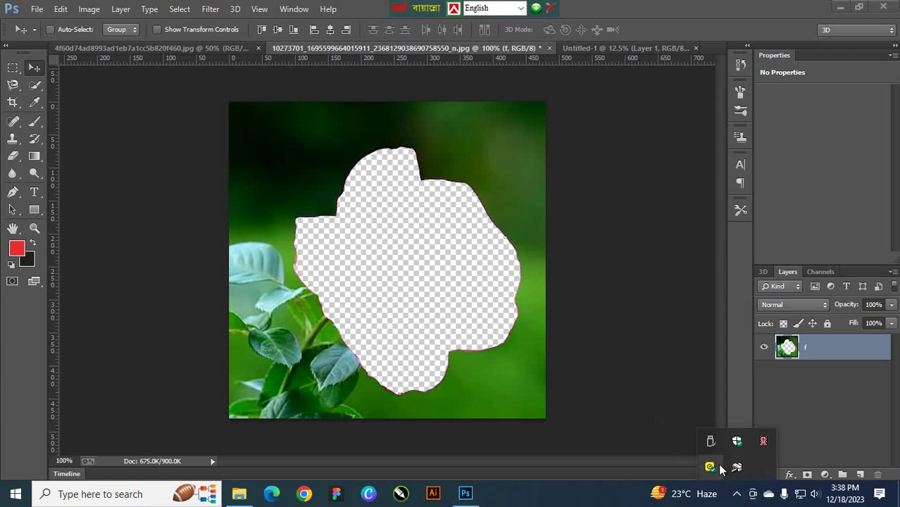
pyautogui.click(507, 384)
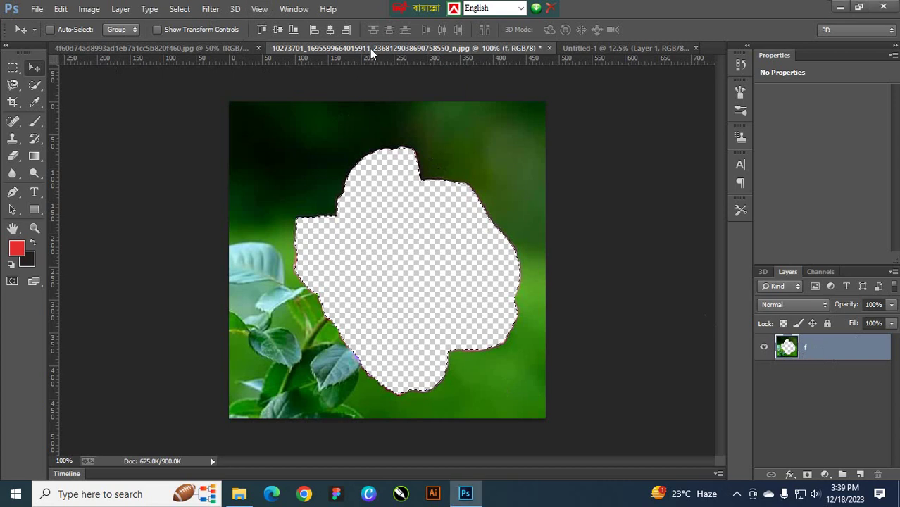
# Copy the enlarged rose from the A4 document back into the rose photo as a new layer, and clear the selection
pyautogui.click(623, 48)
pyautogui.moveTo(401, 259); pyautogui.dragTo(373, 204)
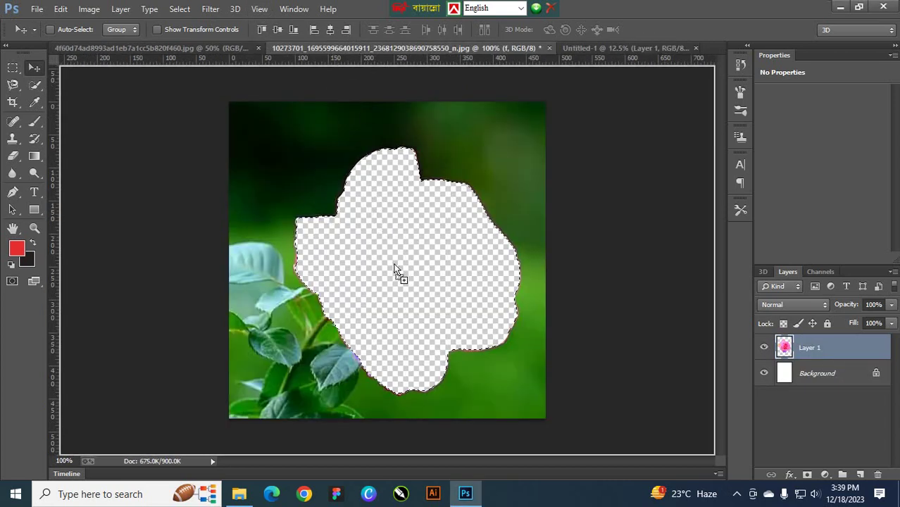
pyautogui.moveTo(394, 268); pyautogui.dragTo(395, 267)
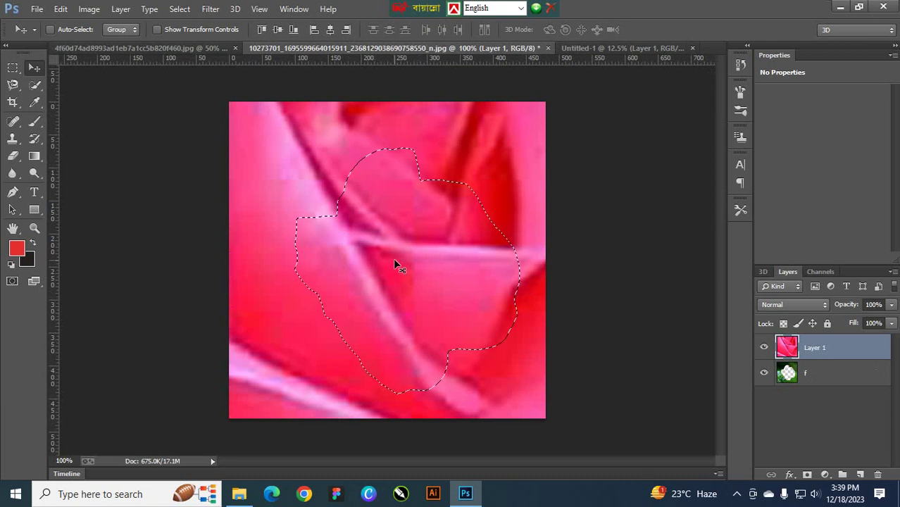
pyautogui.hotkey('ctrl', 't')
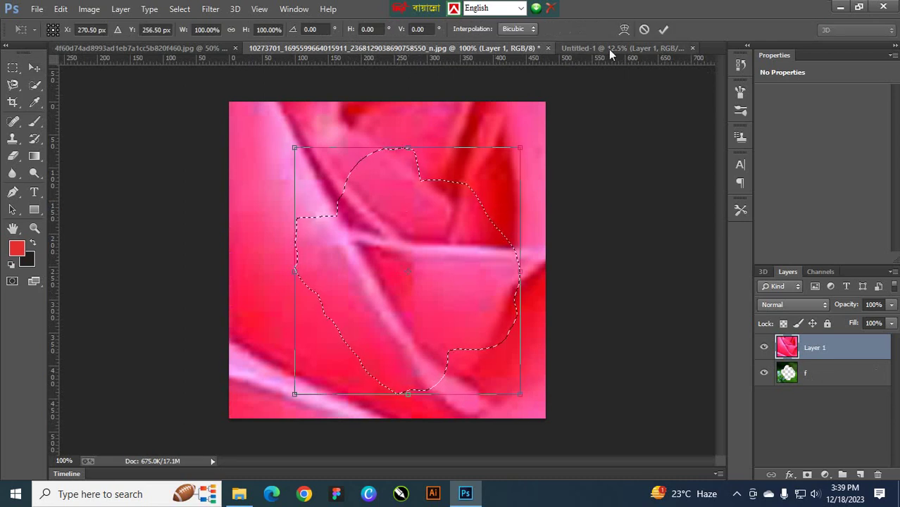
pyautogui.click(663, 29)
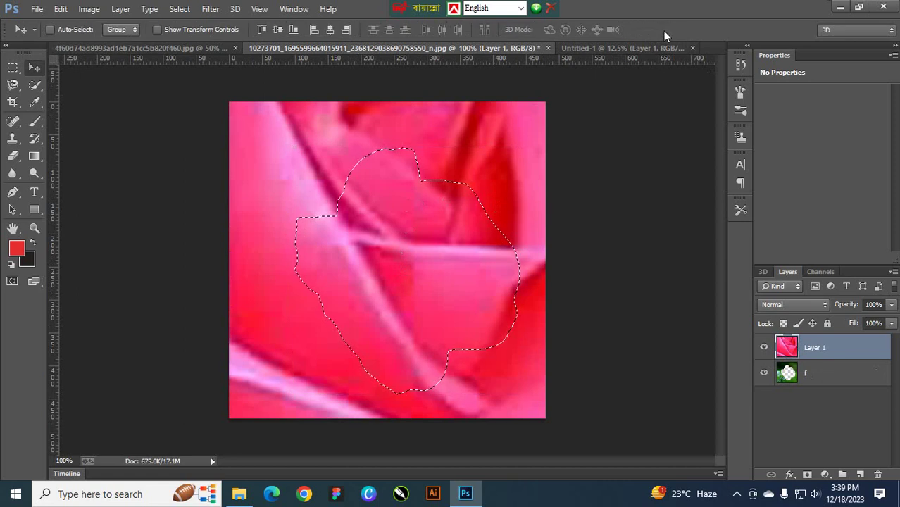
pyautogui.hotkey('ctrl', 'd')
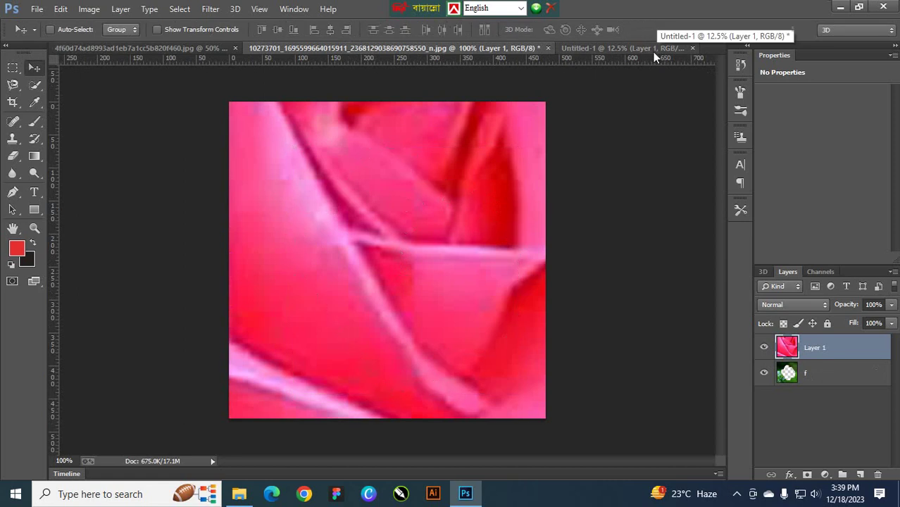
# Scale the oversized rose layer down proportionally around its centre to about 18.4% with Free Transform
pyautogui.hotkey('ctrl', 't')
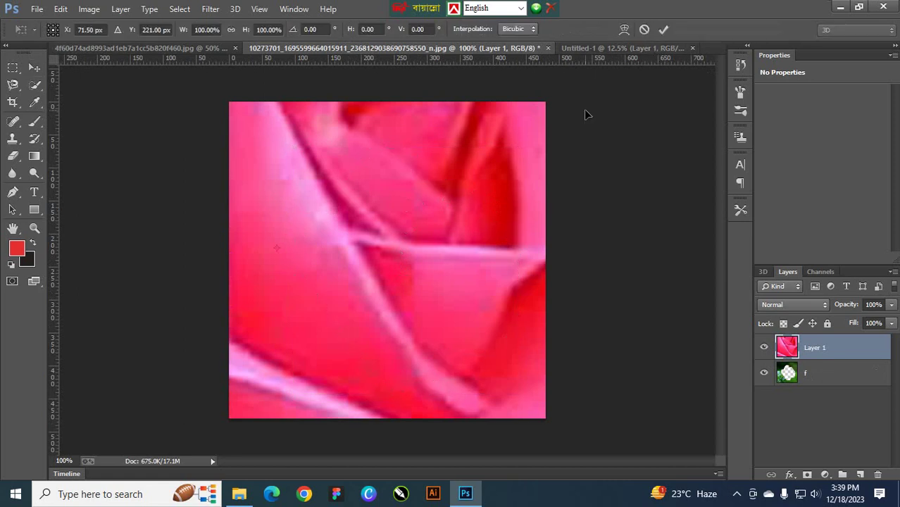
pyautogui.hotkey('ctrl', '0')
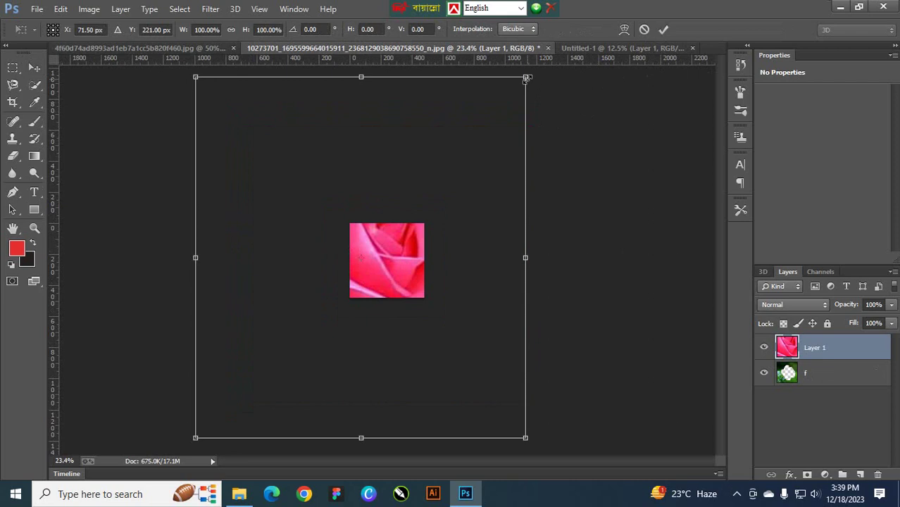
pyautogui.moveTo(527, 78); pyautogui.dragTo(435, 268)
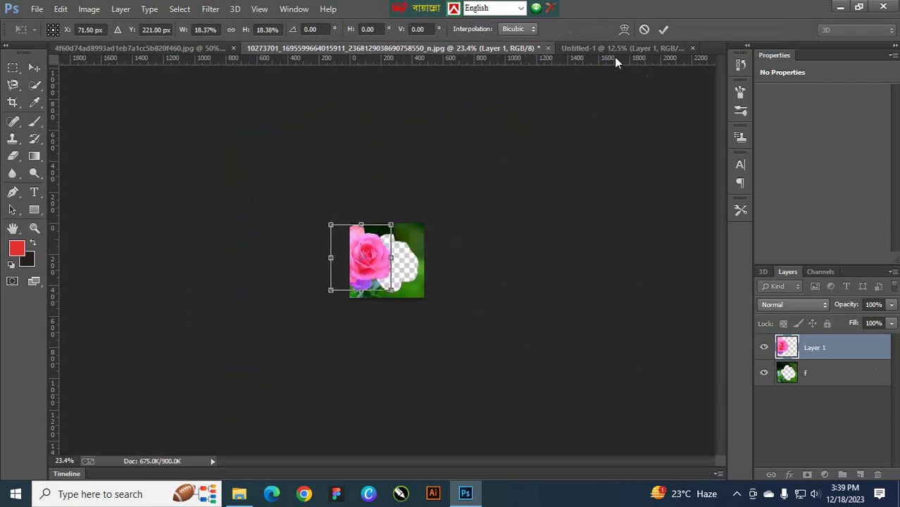
# Move the rose over the transparent cut-out, shrink it to about 16% to cover the hole exactly, and apply the transform
pyautogui.hotkey('ctrl', '+')
pyautogui.hotkey('ctrl', '+')
pyautogui.hotkey('ctrl', '+')
pyautogui.hotkey('ctrl', '+')
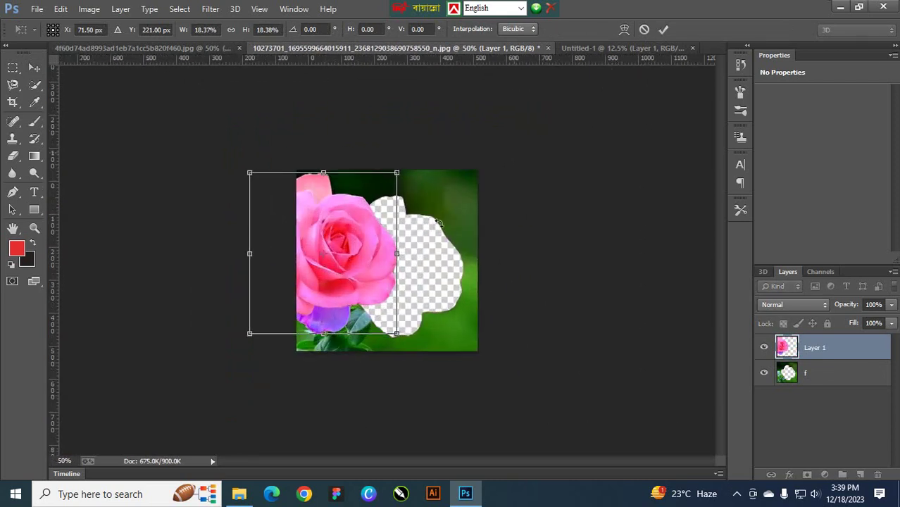
pyautogui.moveTo(388, 286); pyautogui.dragTo(431, 307)
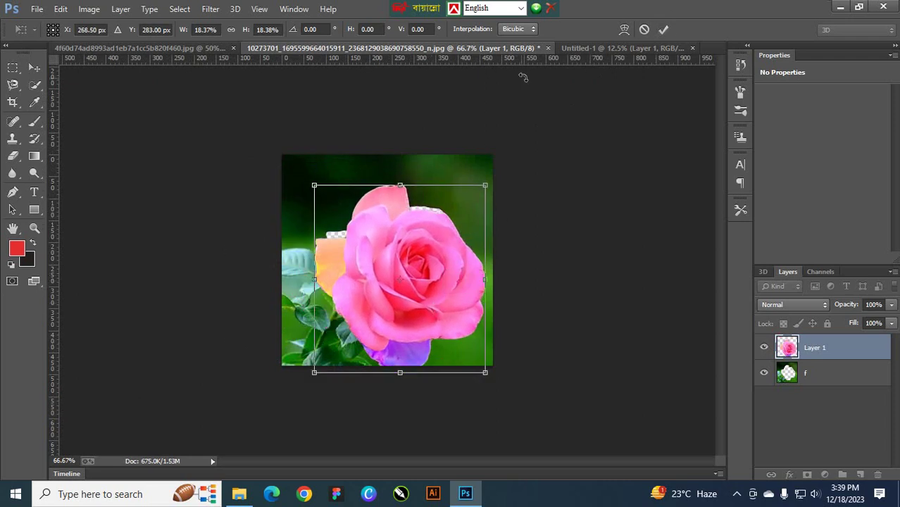
pyautogui.moveTo(488, 186); pyautogui.dragTo(476, 199)
pyautogui.moveTo(399, 302); pyautogui.dragTo(399, 283)
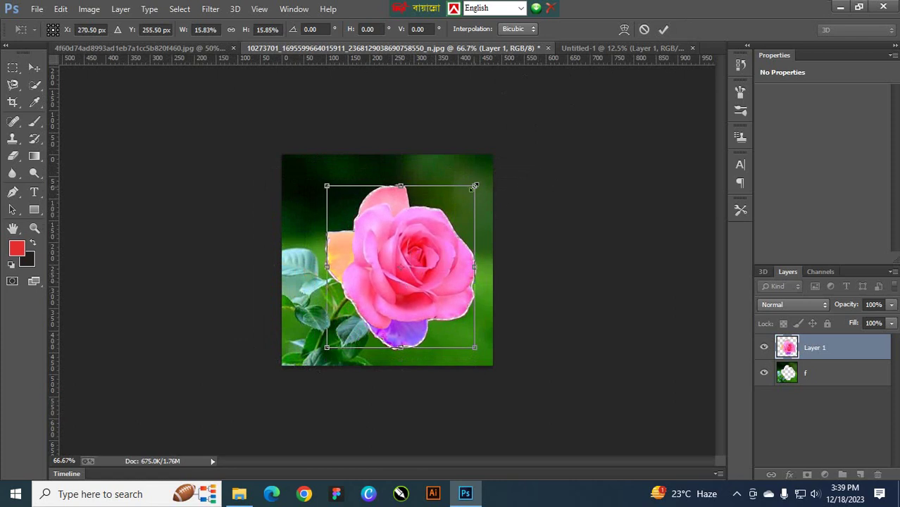
pyautogui.moveTo(474, 188); pyautogui.dragTo(477, 186)
pyautogui.click(664, 29)
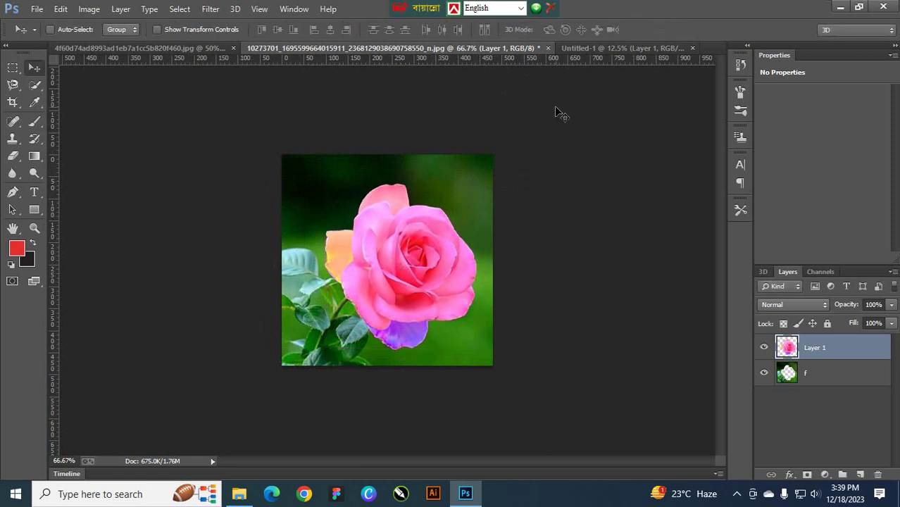
# Load the outline of Layer 1's rose as a selection and merge Layer 1 down into layer f
pyautogui.hotkey('ctrl', '+')
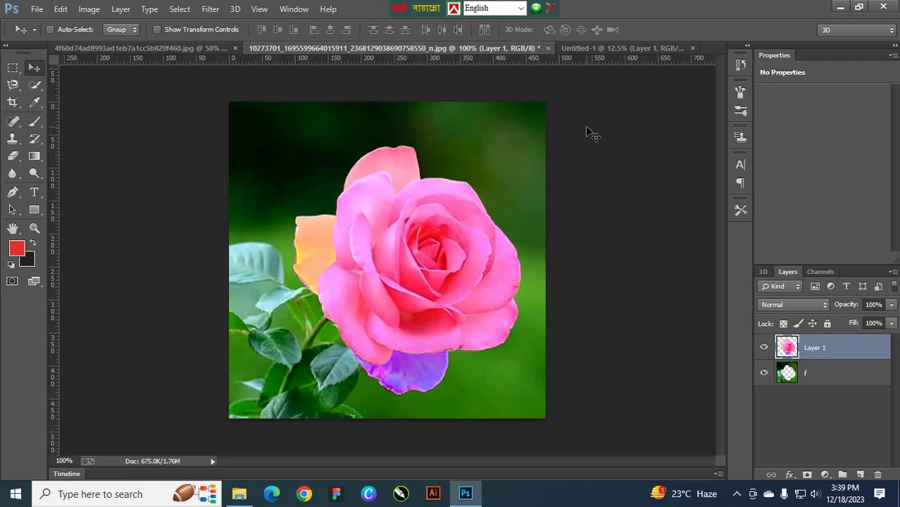
pyautogui.keyDown('ctrl'); pyautogui.click(787, 349); pyautogui.keyUp('ctrl')
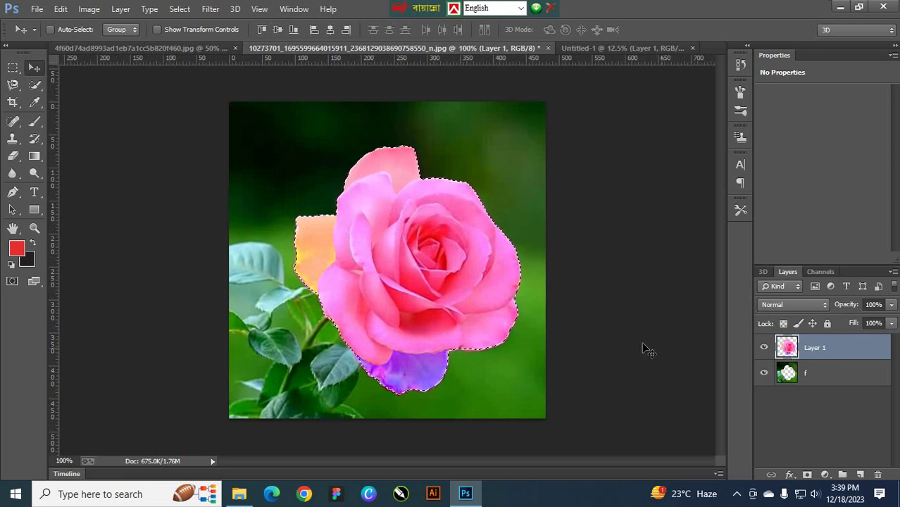
pyautogui.click(810, 375)
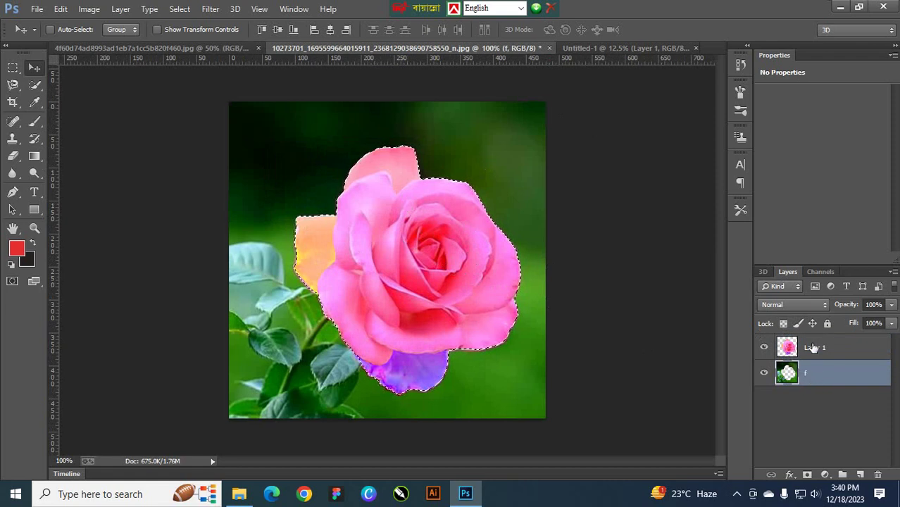
pyautogui.click(813, 348)
pyautogui.hotkey('ctrl', 'e')
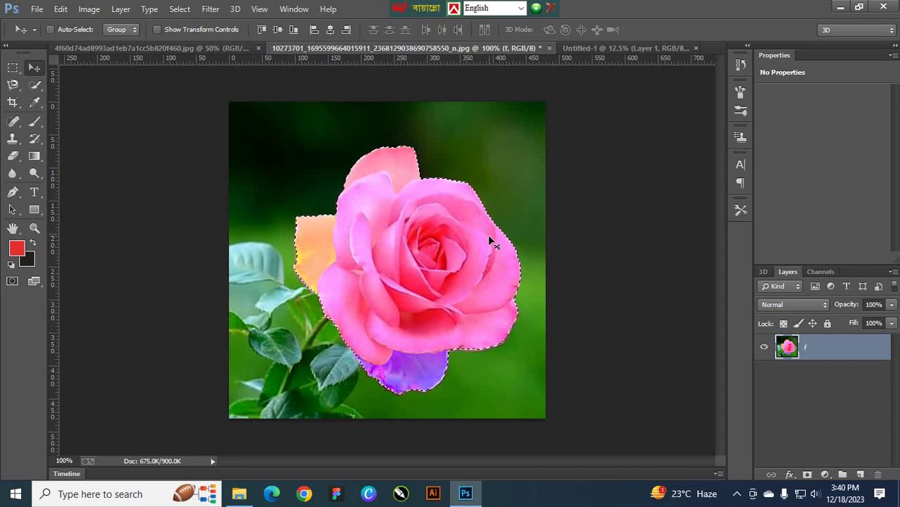
# Switch to the Lasso tool, invert the rose selection and delete the background around the flower
pyautogui.rightClick(415, 247)
pyautogui.click(446, 215)
pyautogui.rightClick(395, 172)
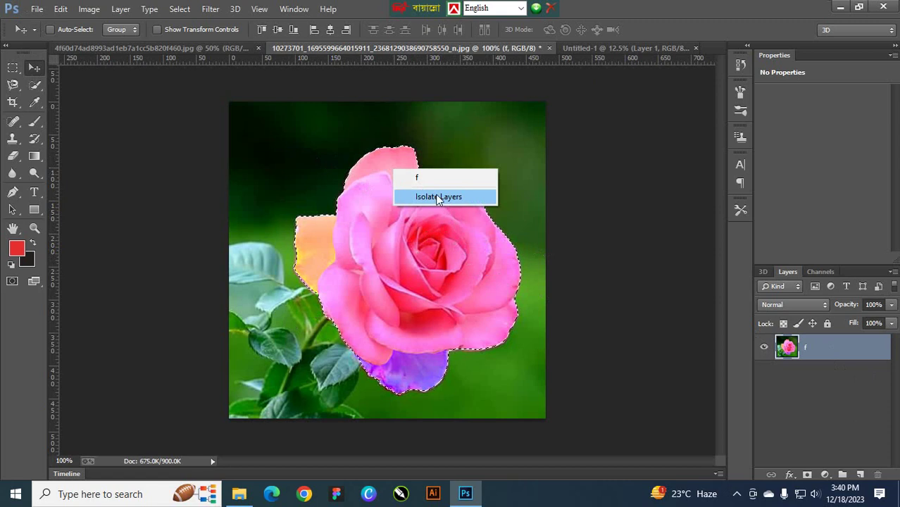
pyautogui.click(255, 142)
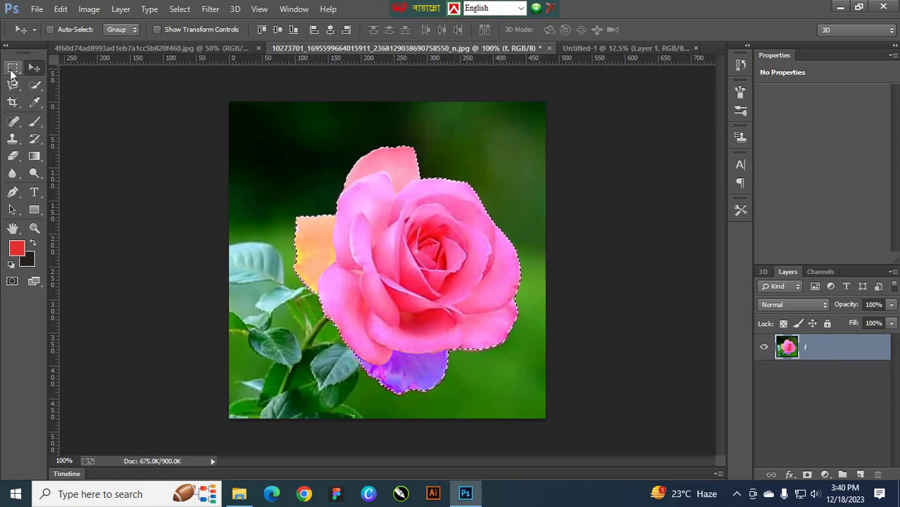
pyautogui.moveTo(13, 84); pyautogui.dragTo(55, 84)
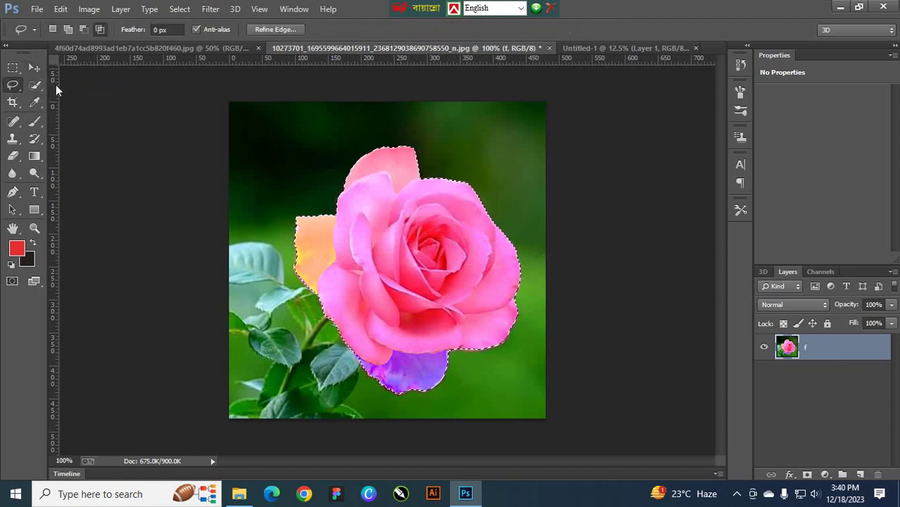
pyautogui.rightClick(440, 257)
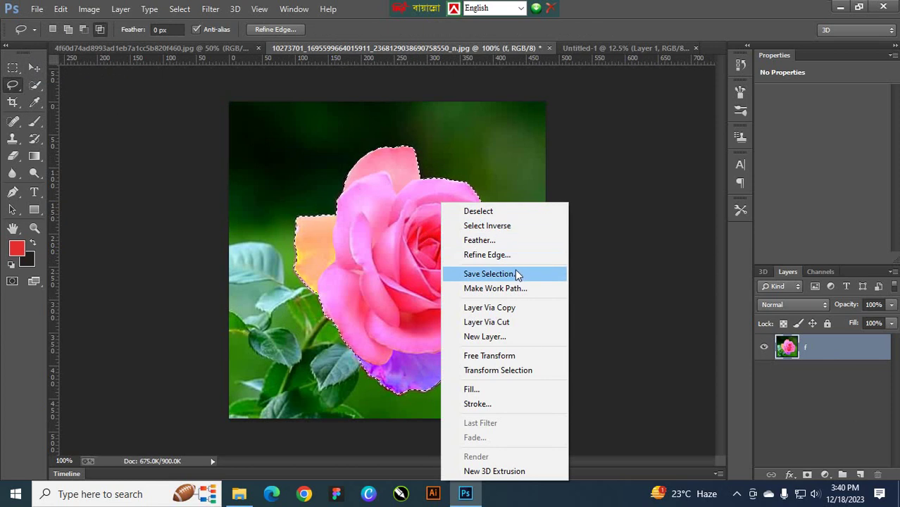
pyautogui.click(508, 233)
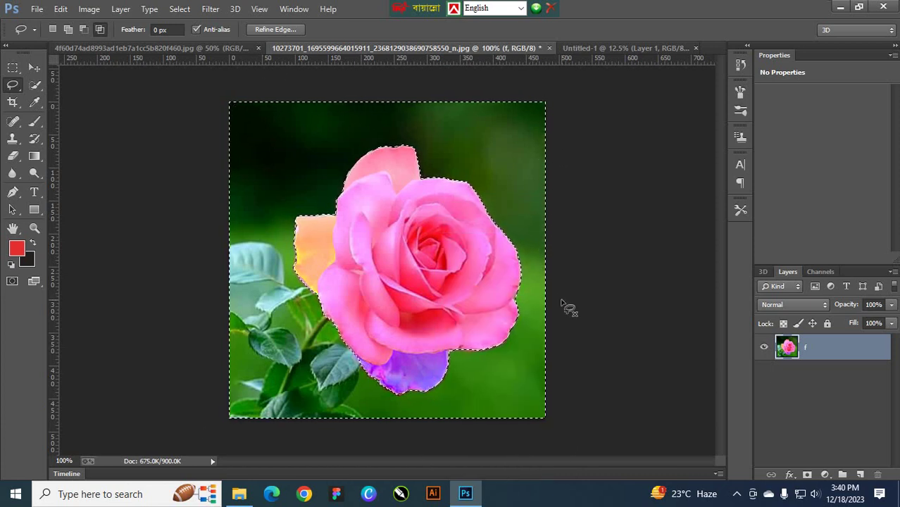
pyautogui.press('Delete')
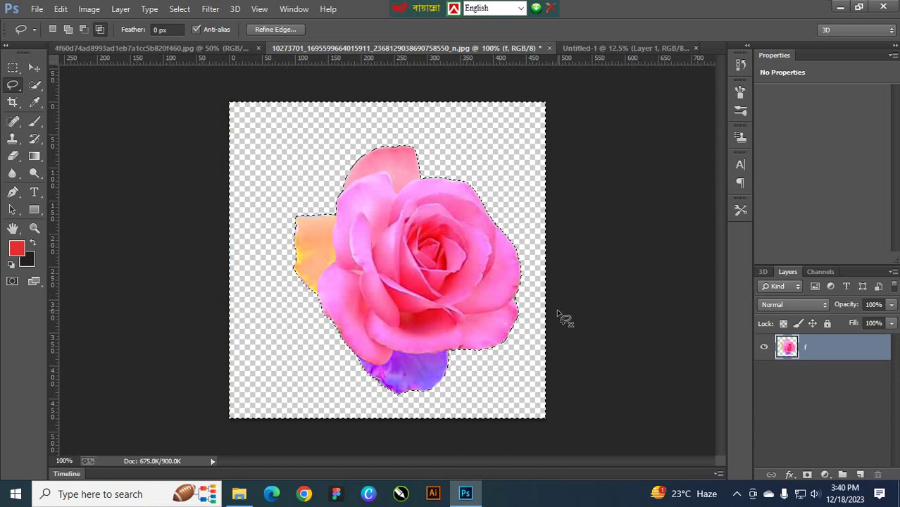
# Clear the selection, duplicate the isolated rose layer and shift the copy partly off the canvas's left edge
pyautogui.hotkey('ctrl', 'd')
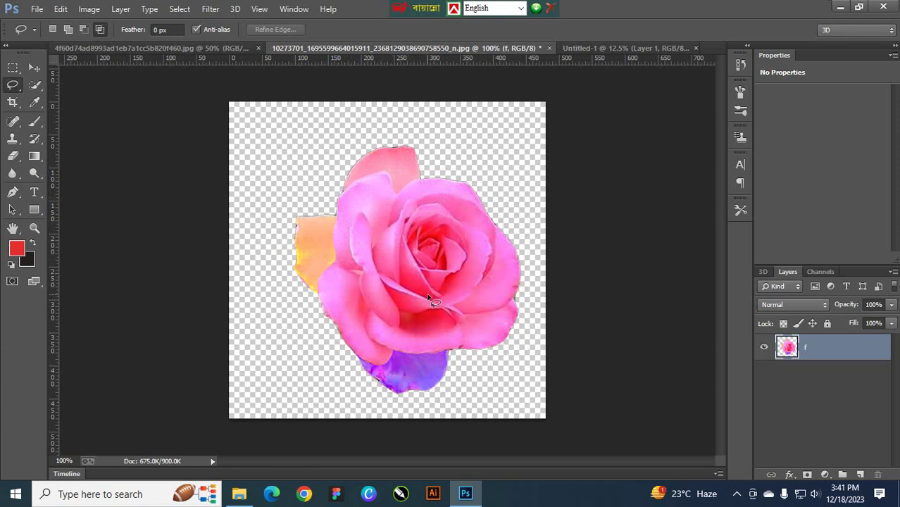
pyautogui.moveTo(430, 283); pyautogui.dragTo(175, 253)
pyautogui.hotkey('ctrl', 'j')
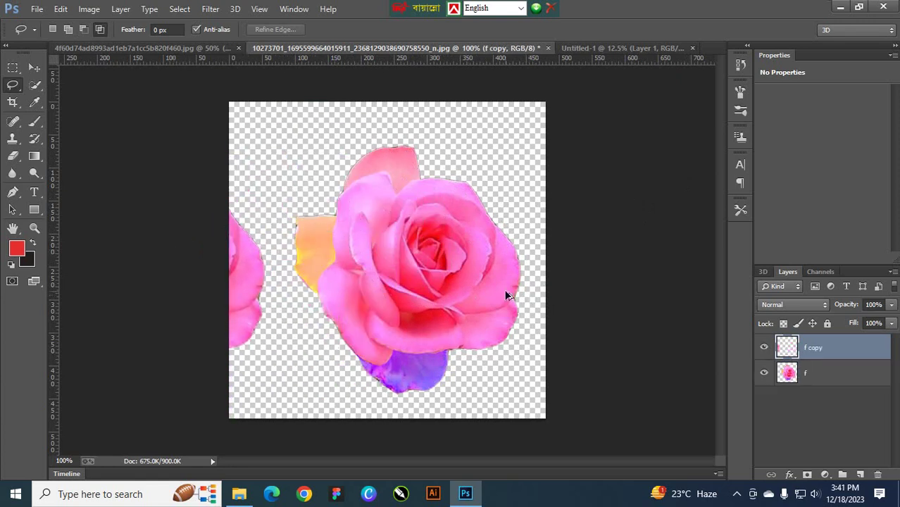
pyautogui.moveTo(507, 295); pyautogui.dragTo(633, 321)
pyautogui.hotkey('ctrl', 'z')
pyautogui.moveTo(389, 276)
pyautogui.mouseDown()
pyautogui.moveTo(890, 260)
pyautogui.moveTo(497, 295)
pyautogui.moveTo(391, 260)
pyautogui.moveTo(398, 268)
pyautogui.mouseUp()
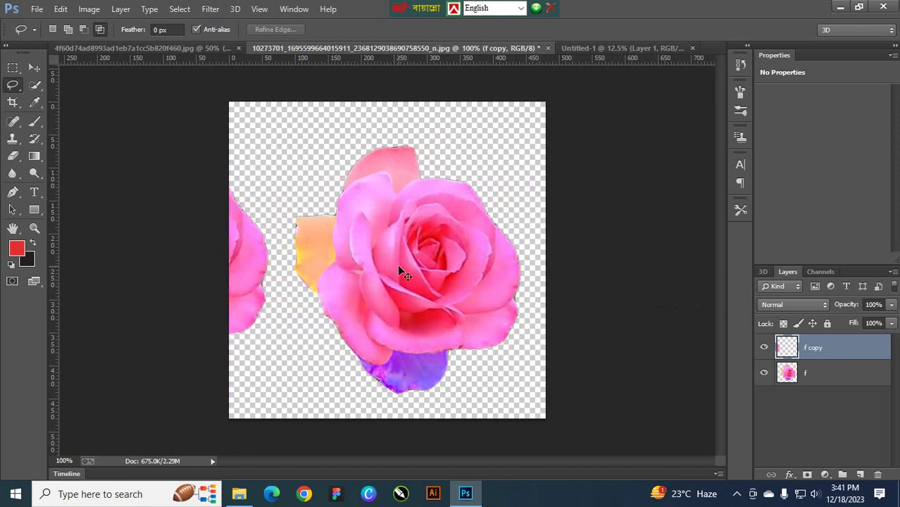
# Undo the rose duplication, background deletion and layer merge, back to separate layers Layer 1 and f
pyautogui.hotkey('ctrl', 'alt', 'z')
pyautogui.hotkey('ctrl', 'alt', 'z')
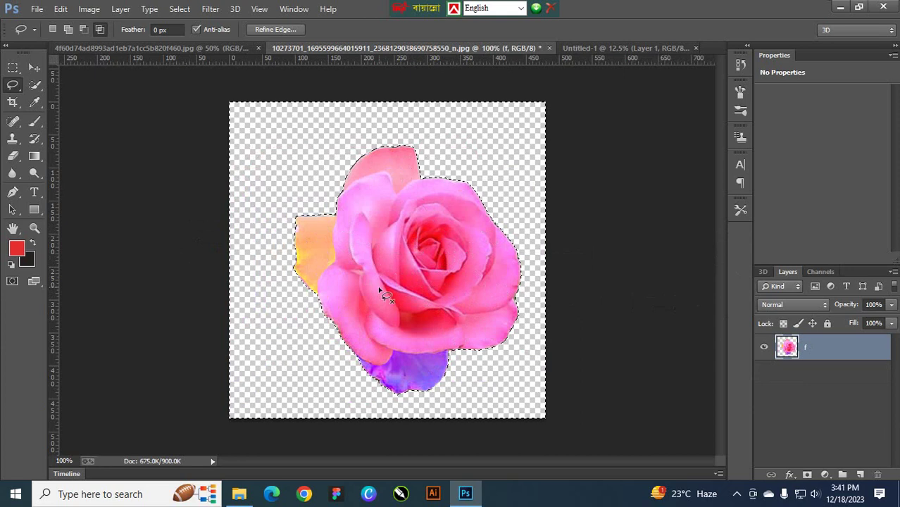
pyautogui.hotkey('ctrl', 'z')
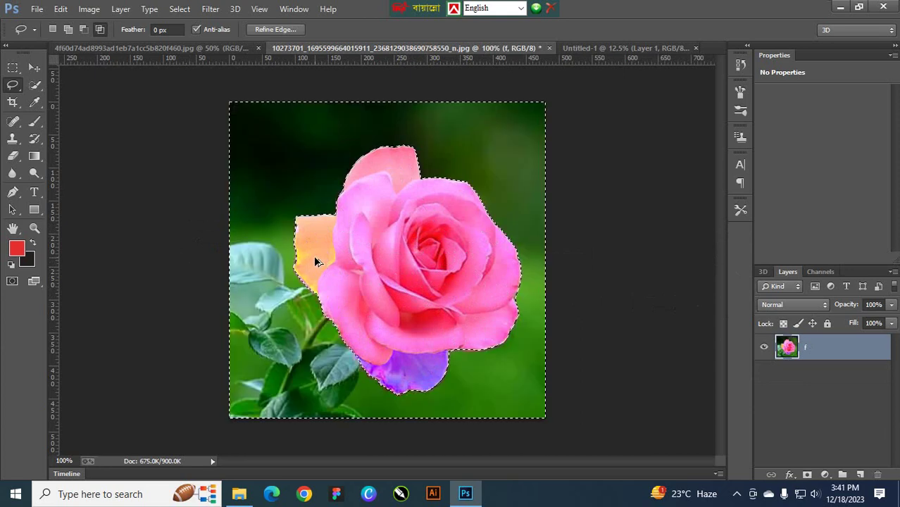
pyautogui.hotkey('ctrl', 'j')
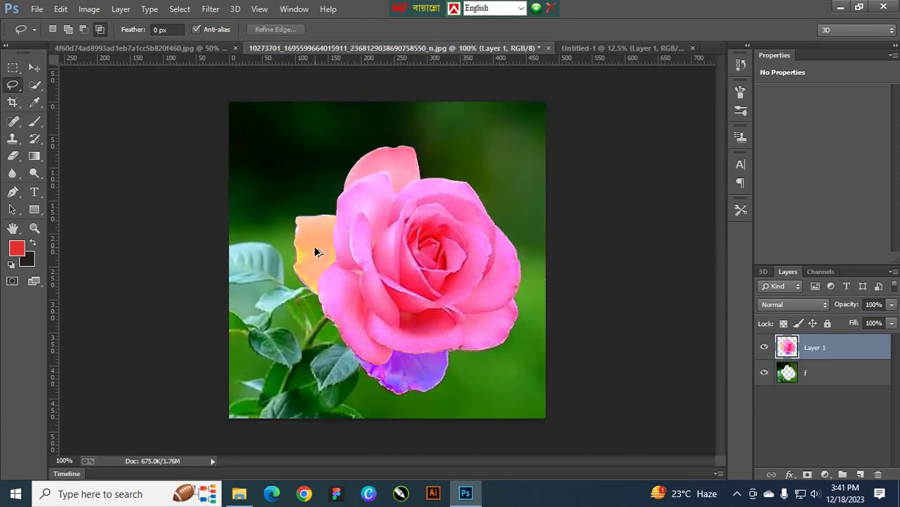
# Outline the orange petal at the rose's left with the Lasso tool, save the selection as 1, and deselect
pyautogui.rightClick(11, 90)
pyautogui.click(50, 87)
pyautogui.moveTo(296, 219)
pyautogui.mouseDown()
pyautogui.moveTo(300, 279)
pyautogui.moveTo(314, 297)
pyautogui.moveTo(335, 255)
pyautogui.moveTo(333, 220)
pyautogui.moveTo(307, 216)
pyautogui.moveTo(310, 224)
pyautogui.mouseUp()
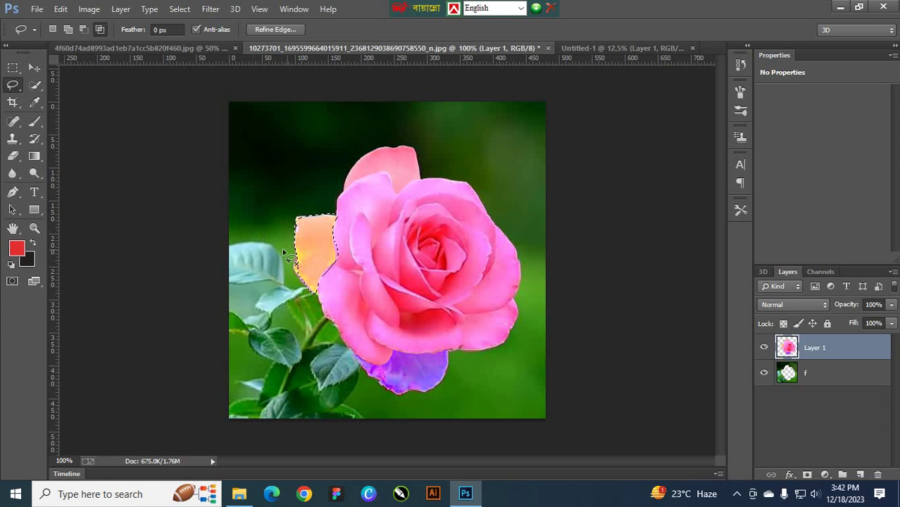
pyautogui.rightClick(311, 246)
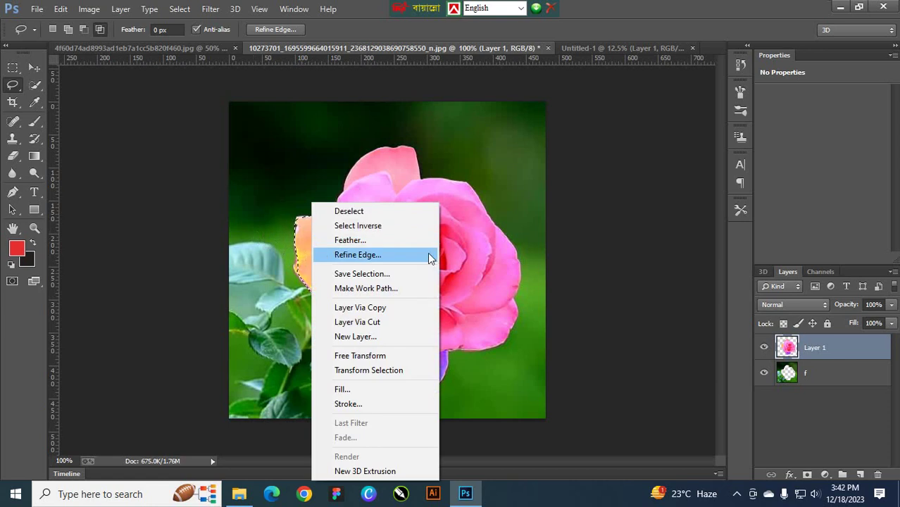
pyautogui.click(390, 277)
pyautogui.write('1')
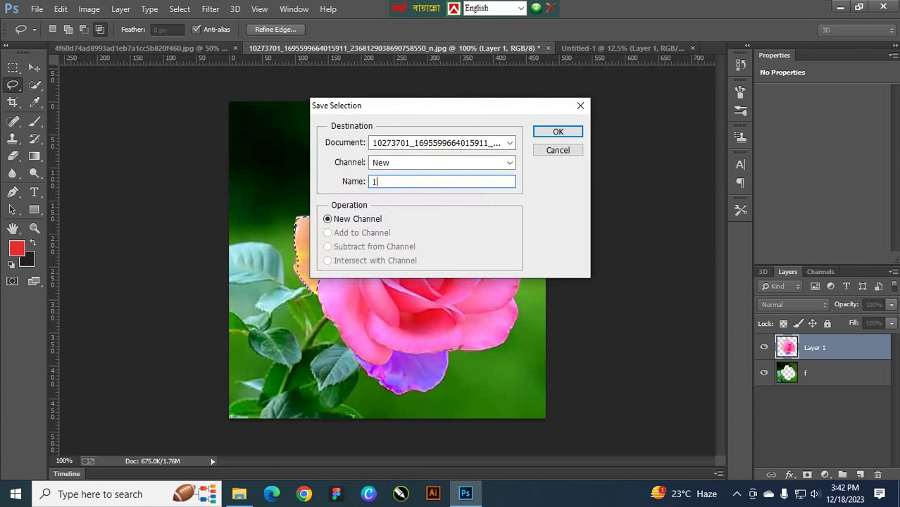
pyautogui.click(568, 132)
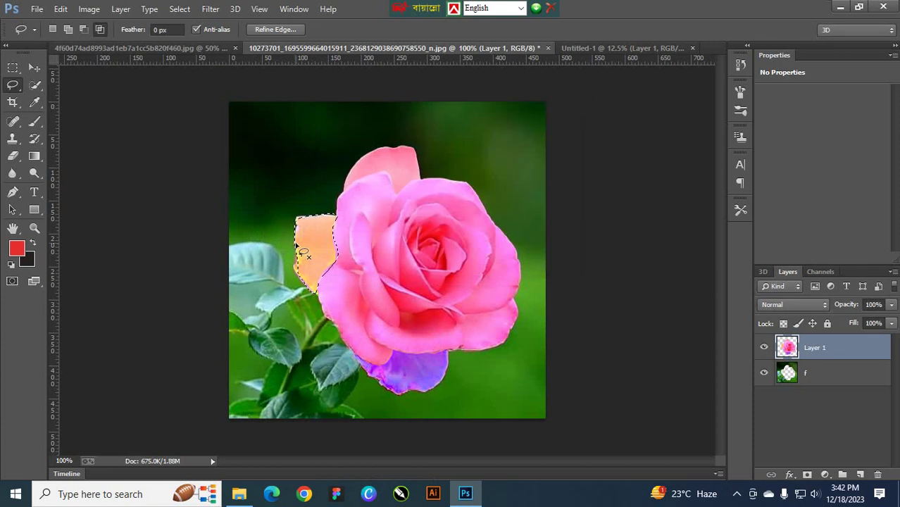
pyautogui.hotkey('ctrl', 'd')
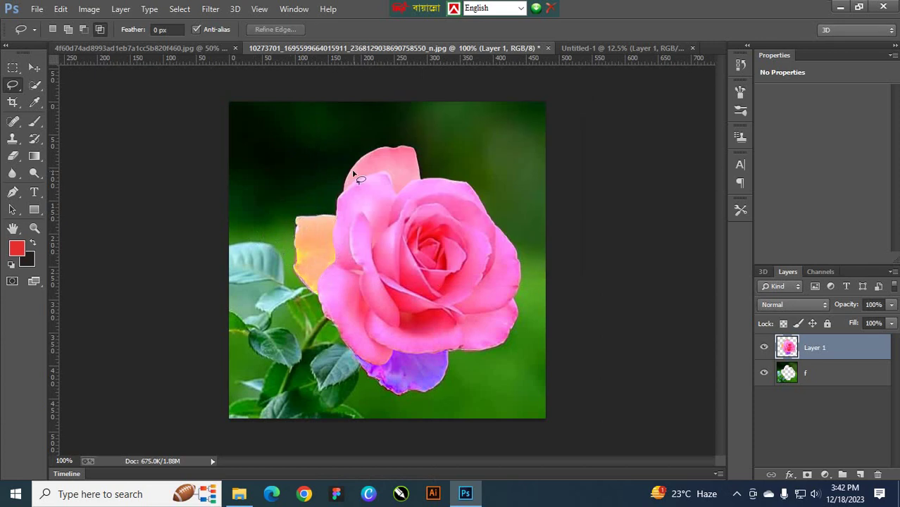
# Outline the rose's topmost back petal with the Lasso tool, save the selection as 2, and deselect
pyautogui.moveTo(345, 197)
pyautogui.mouseDown()
pyautogui.moveTo(361, 160)
pyautogui.moveTo(382, 150)
pyautogui.moveTo(411, 146)
pyautogui.moveTo(421, 163)
pyautogui.moveTo(423, 178)
pyautogui.moveTo(404, 197)
pyautogui.moveTo(389, 179)
pyautogui.moveTo(364, 181)
pyautogui.moveTo(345, 197)
pyautogui.mouseUp()
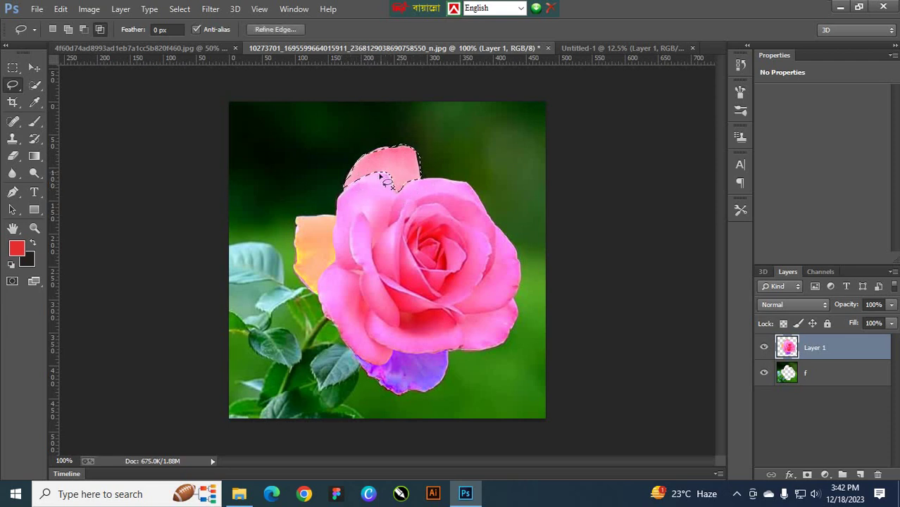
pyautogui.rightClick(390, 162)
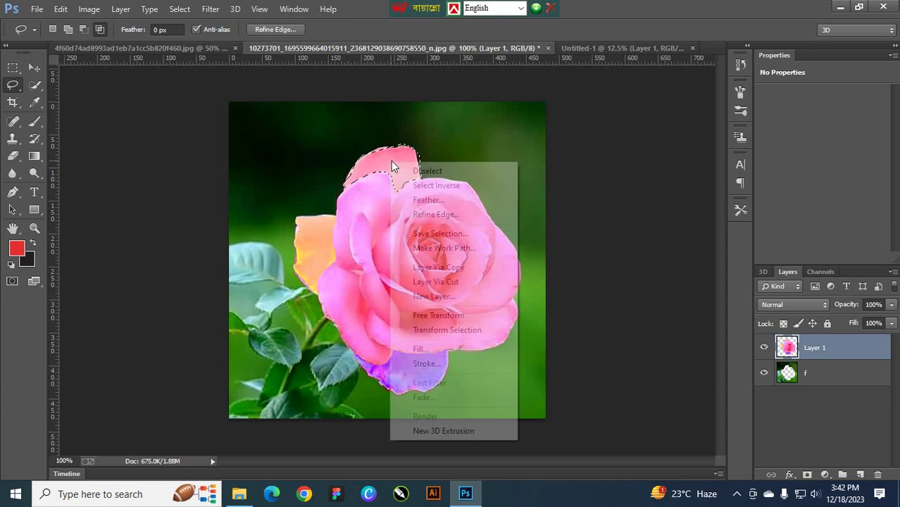
pyautogui.click(455, 235)
pyautogui.write('2')
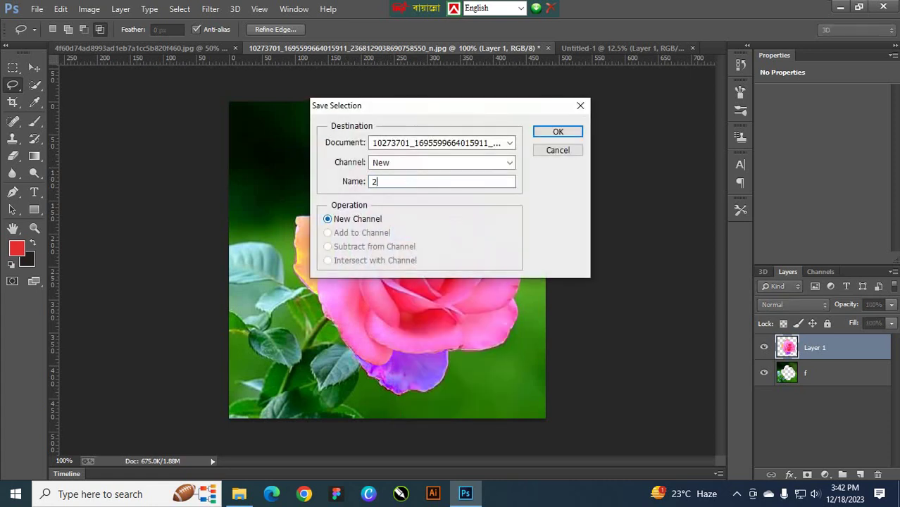
pyautogui.click(558, 133)
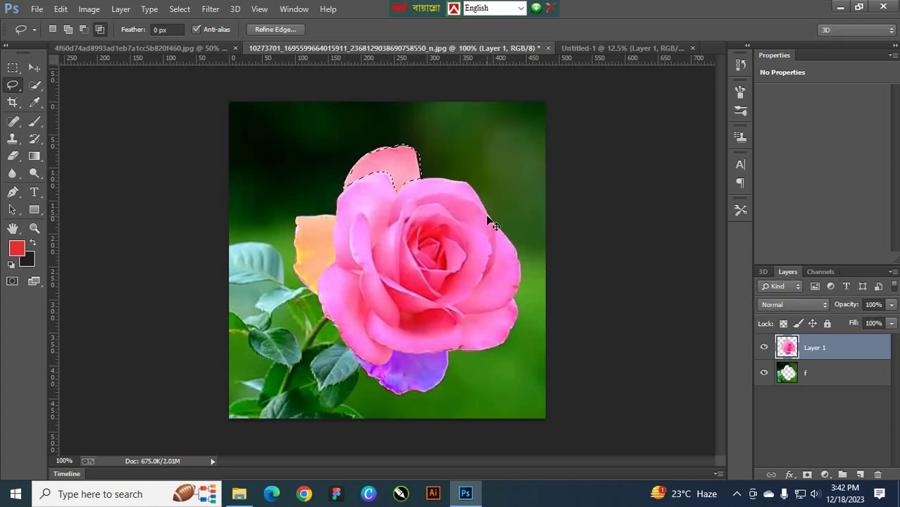
pyautogui.hotkey('ctrl', 'd')
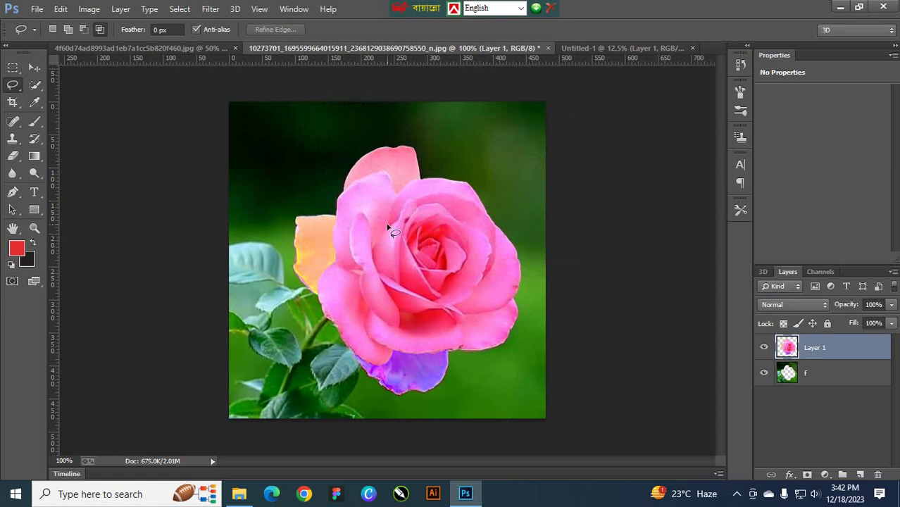
# Outline the curved petal edge above the rose's centre with the Lasso tool, save the selection as 3, and deselect
pyautogui.moveTo(387, 227)
pyautogui.mouseDown()
pyautogui.moveTo(401, 186)
pyautogui.moveTo(431, 176)
pyautogui.moveTo(475, 188)
pyautogui.moveTo(489, 219)
pyautogui.moveTo(469, 200)
pyautogui.moveTo(436, 196)
pyautogui.moveTo(410, 202)
pyautogui.moveTo(388, 227)
pyautogui.mouseUp()
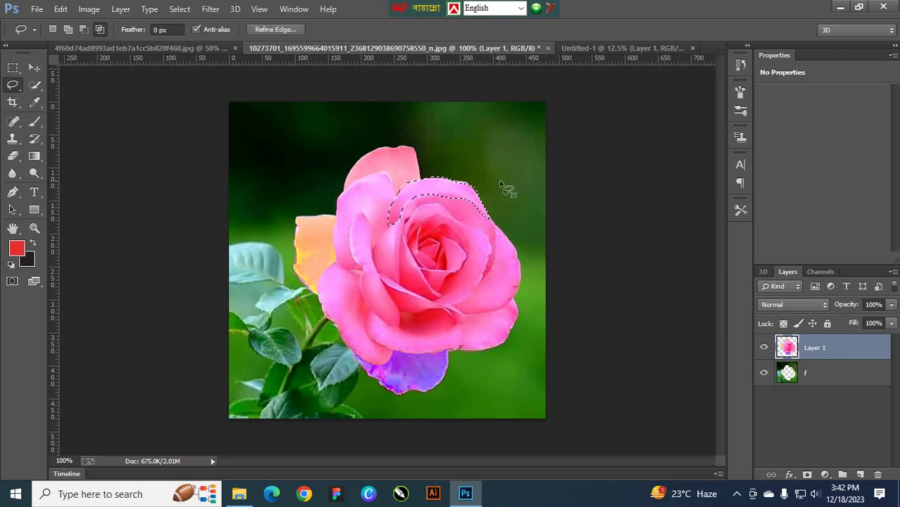
pyautogui.rightClick(463, 187)
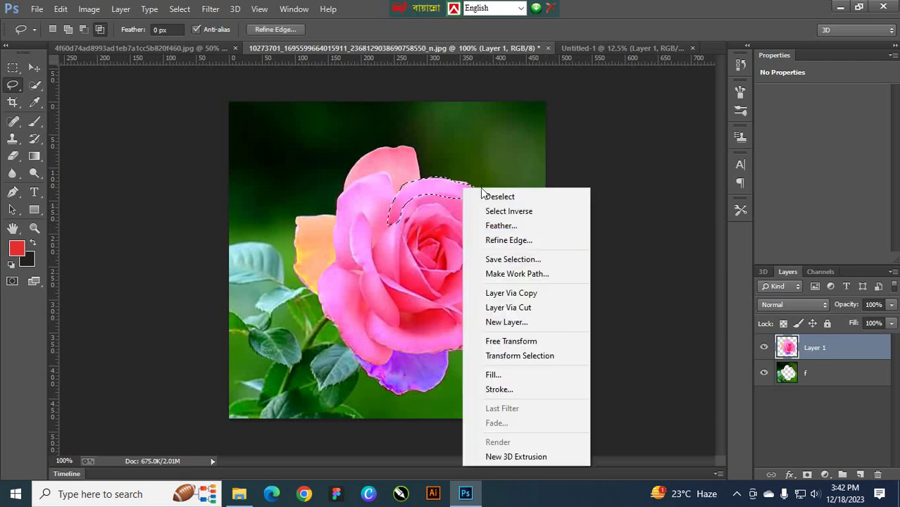
pyautogui.click(524, 258)
pyautogui.write('3')
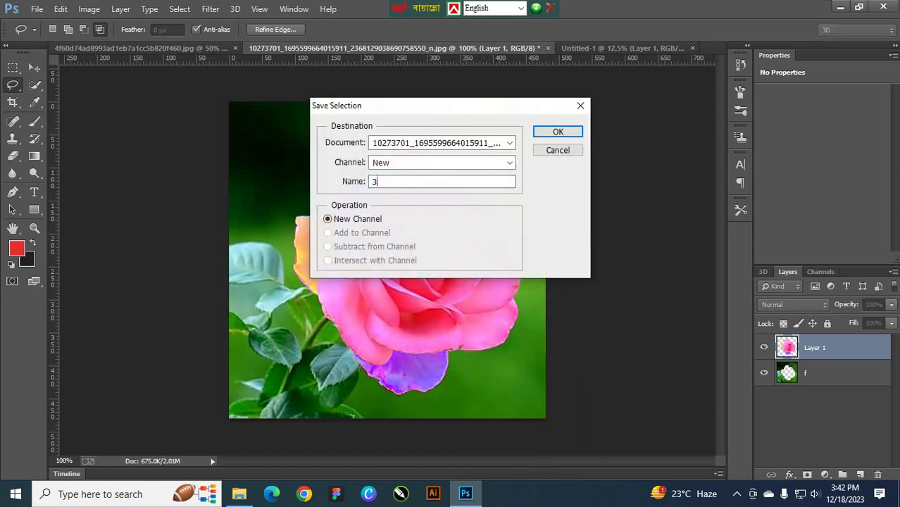
pyautogui.click(558, 132)
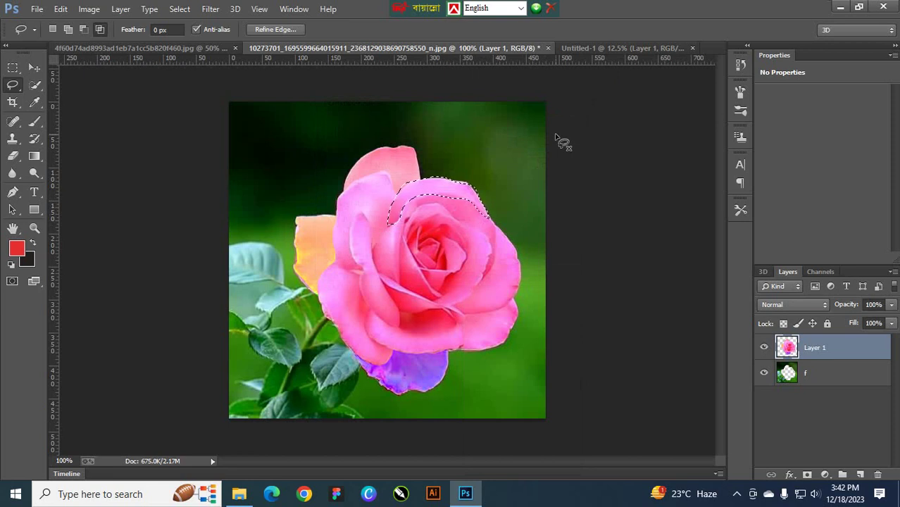
pyautogui.click(472, 216)
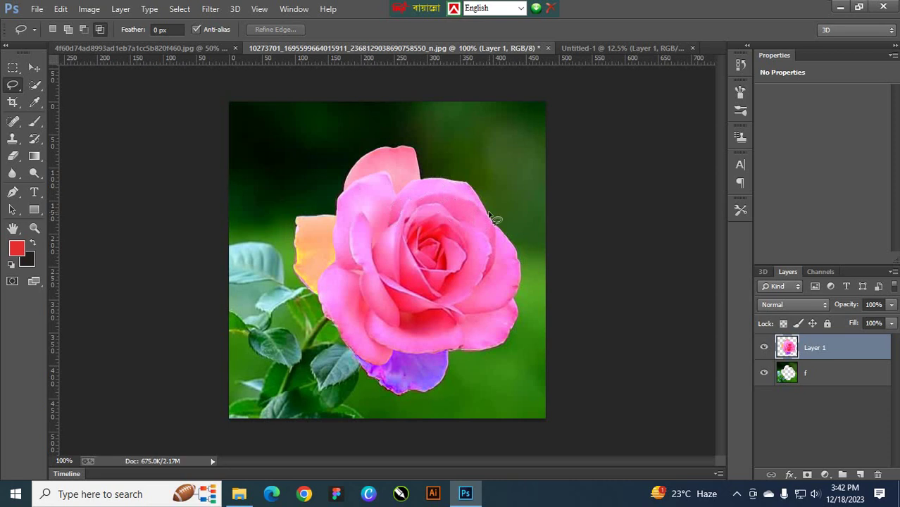
# Load a stored selection in the rose photo with the Load Selection command
pyautogui.rightClick(387, 170)
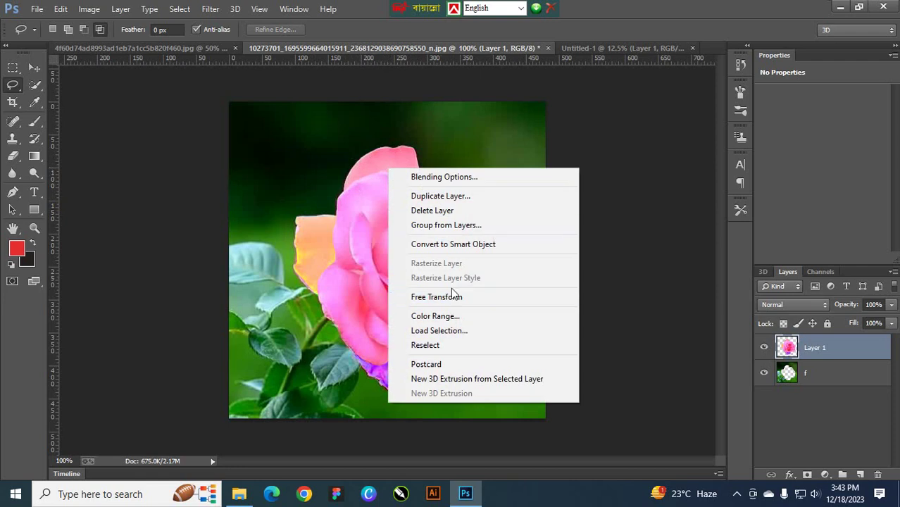
pyautogui.click(477, 331)
pyautogui.moveTo(447, 109); pyautogui.dragTo(467, 184)
pyautogui.click(564, 203)
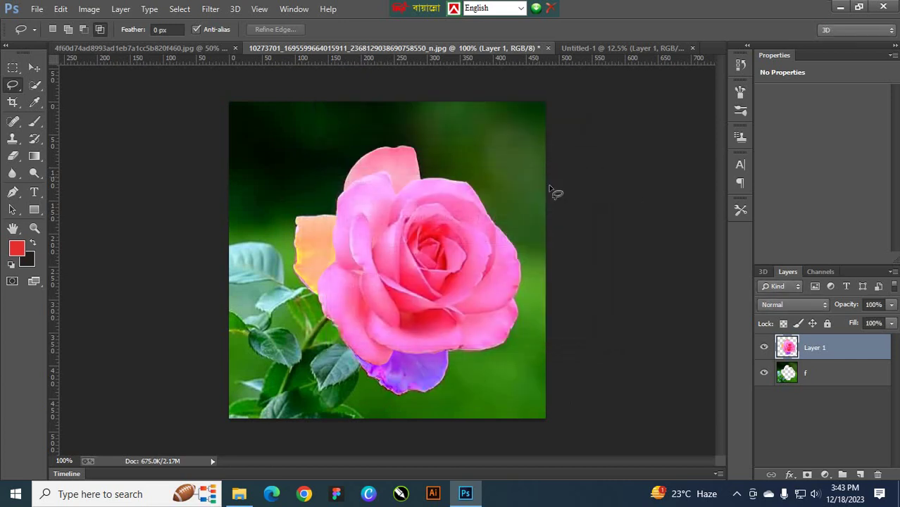
# Load saved selection 3 as a new selection around the rose's upper petal, and deselect it
pyautogui.click(179, 10)
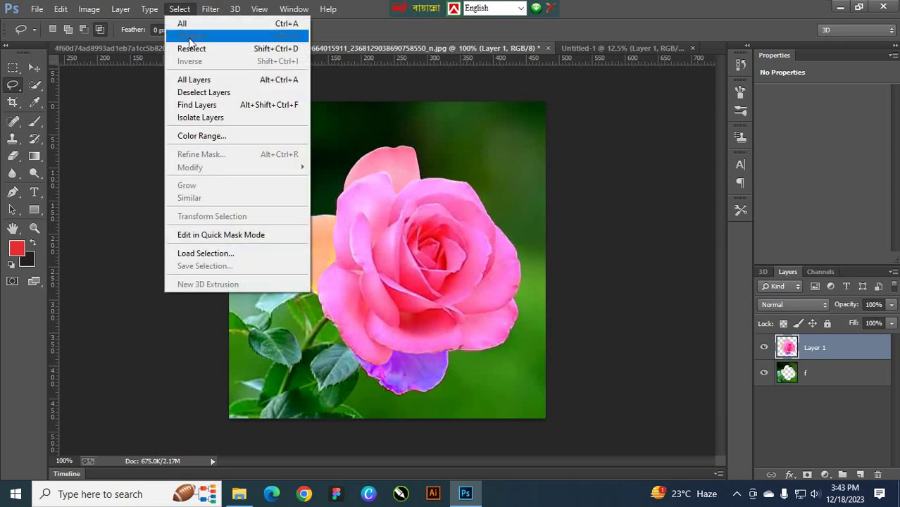
pyautogui.click(248, 257)
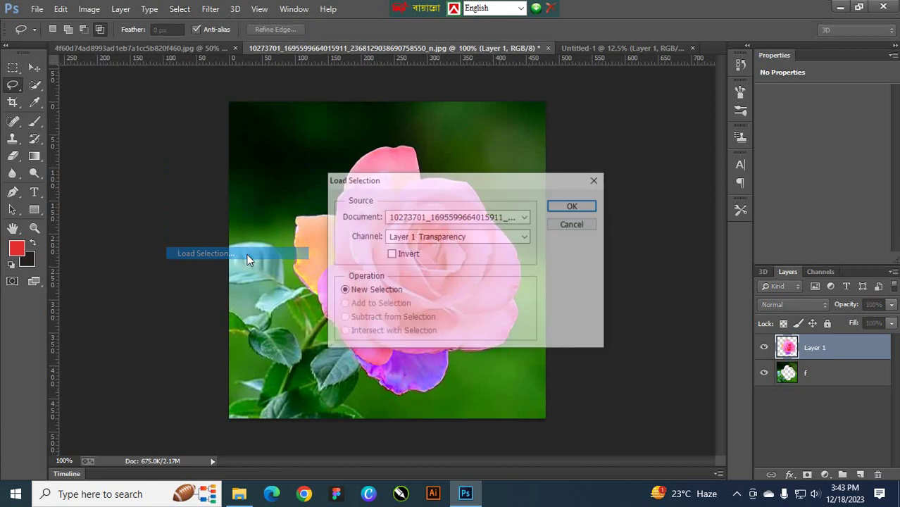
pyautogui.moveTo(479, 185); pyautogui.dragTo(498, 149)
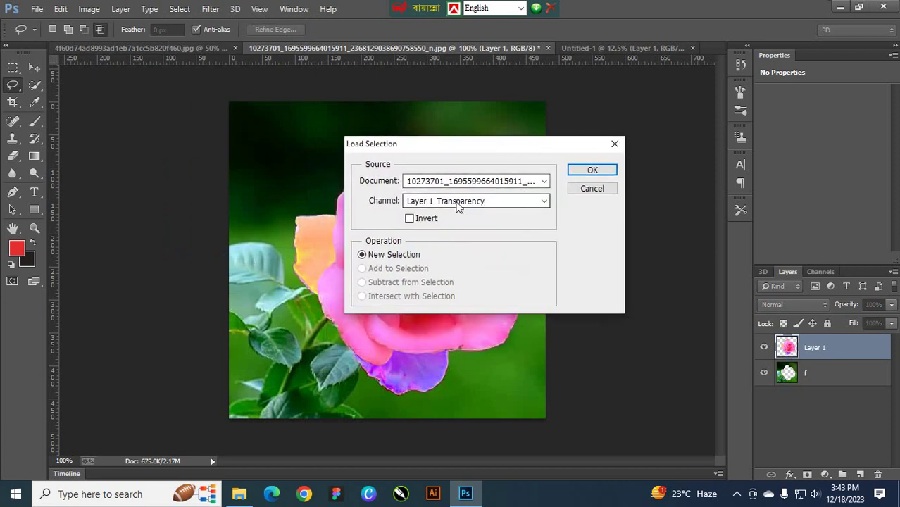
pyautogui.click(546, 201)
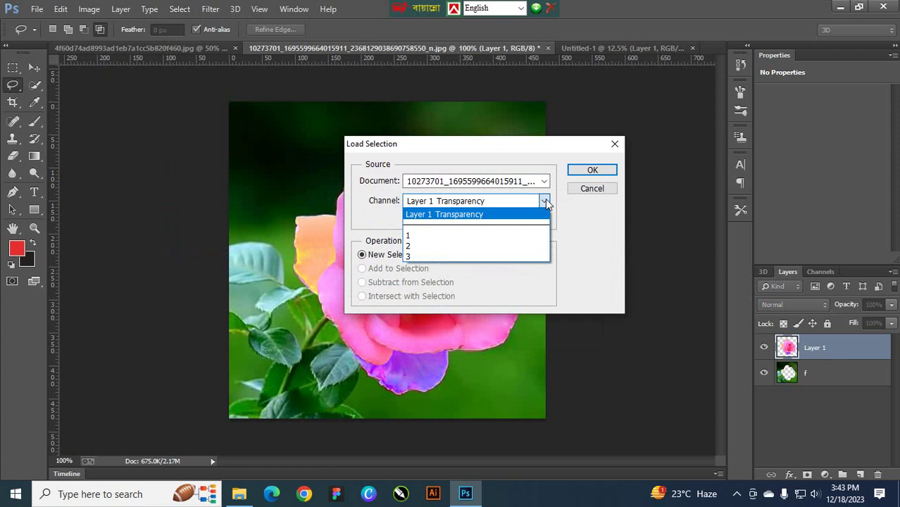
pyautogui.click(440, 256)
pyautogui.click(592, 170)
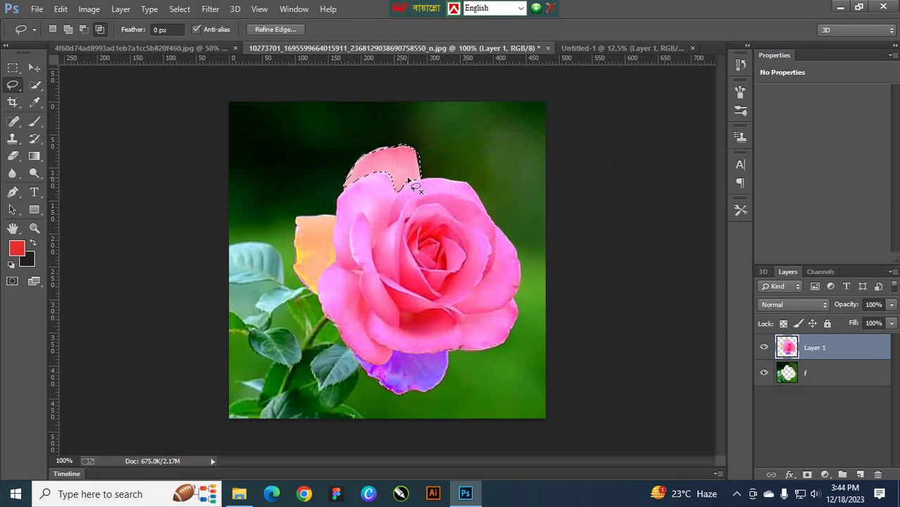
pyautogui.hotkey('ctrl', 'd')
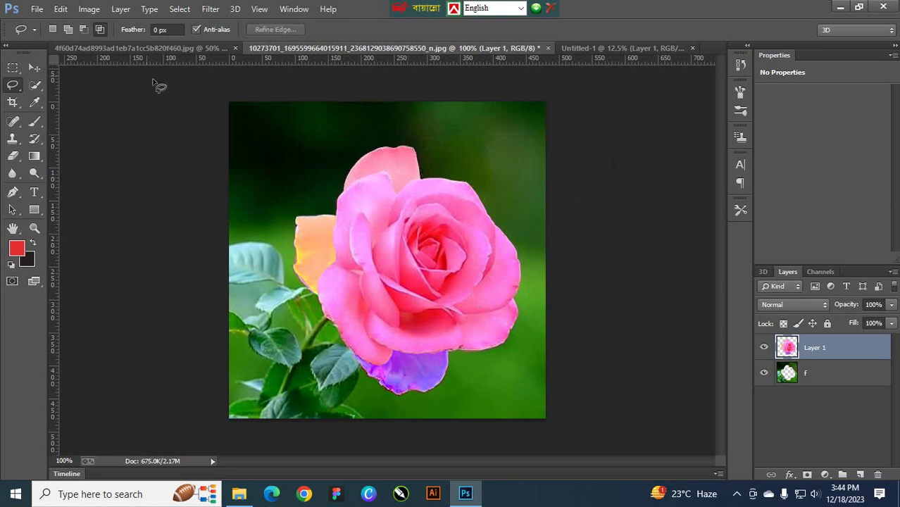
pyautogui.rightClick(13, 86)
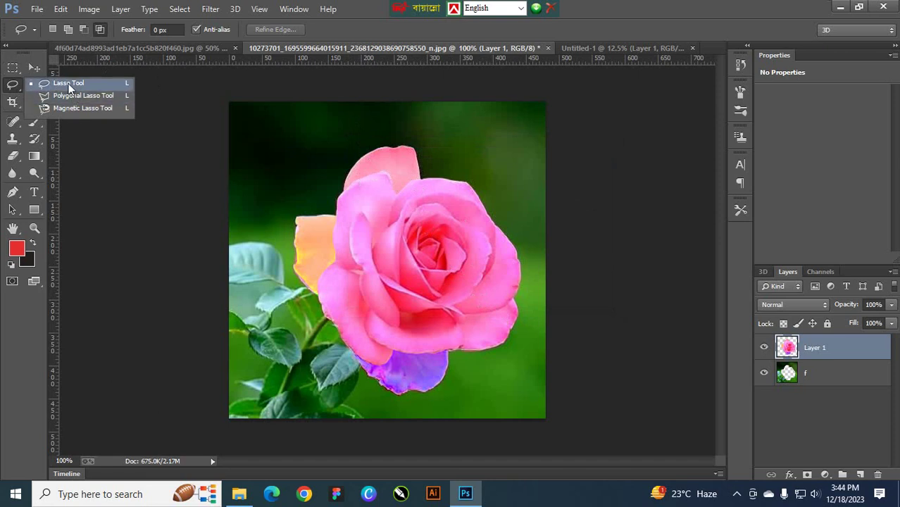
pyautogui.click(16, 85)
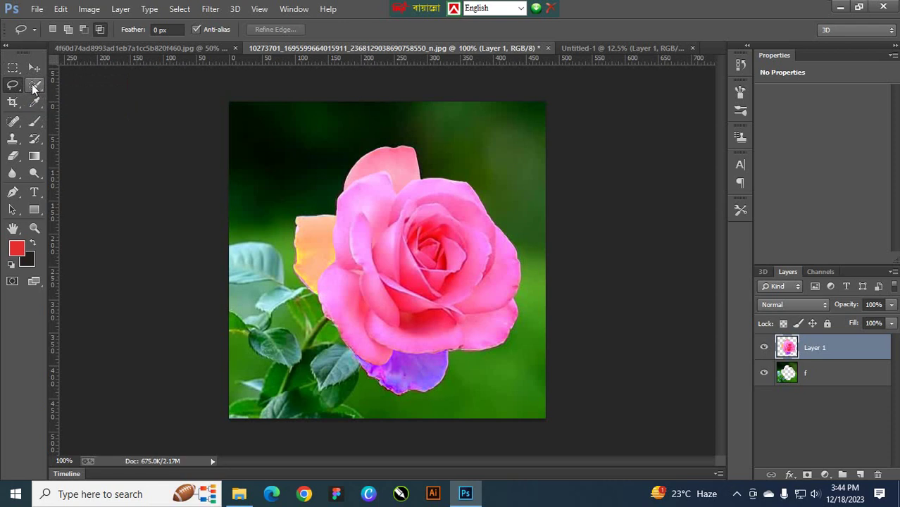
pyautogui.click(33, 86)
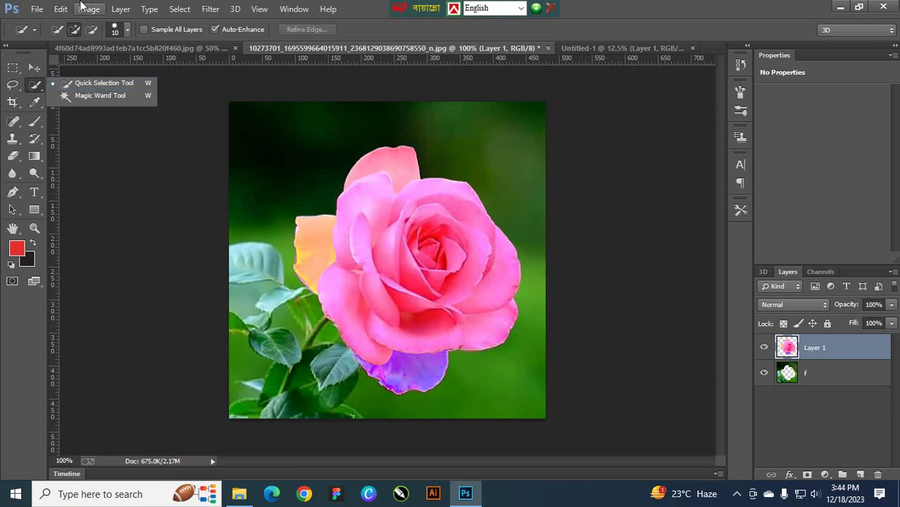
pyautogui.click(102, 83)
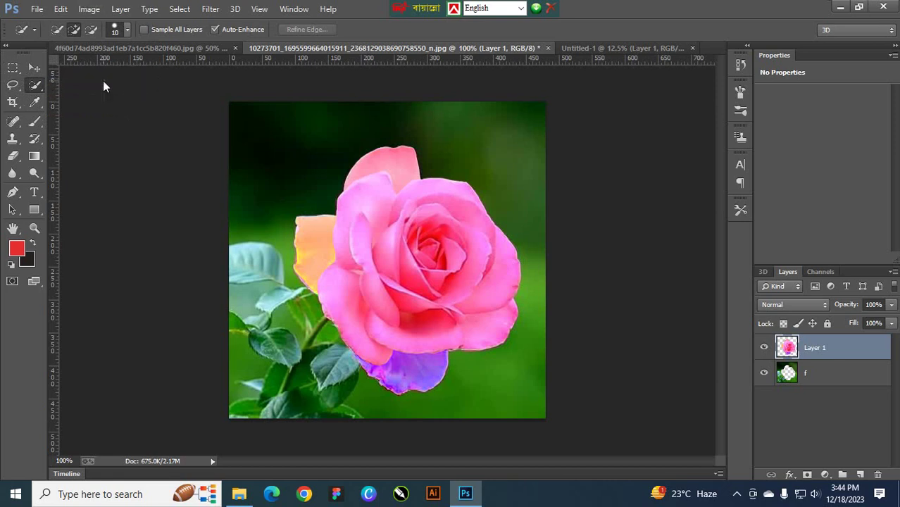
pyautogui.click(12, 84)
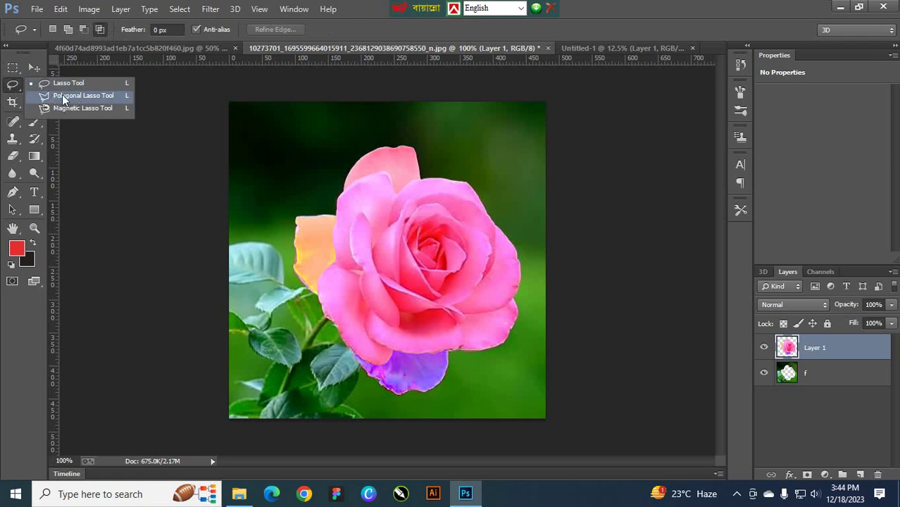
pyautogui.click(12, 85)
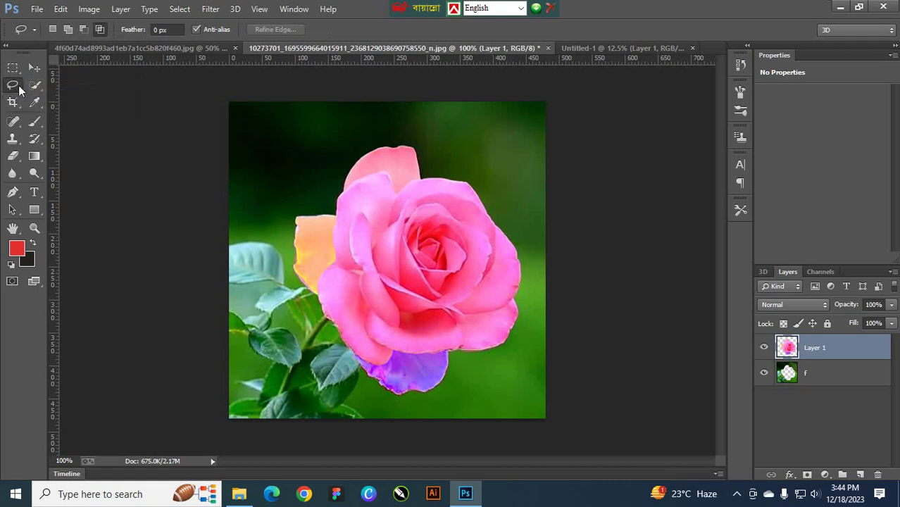
# Activate the Quick Selection tool and enlarge its brush to 800 px
pyautogui.click(34, 84)
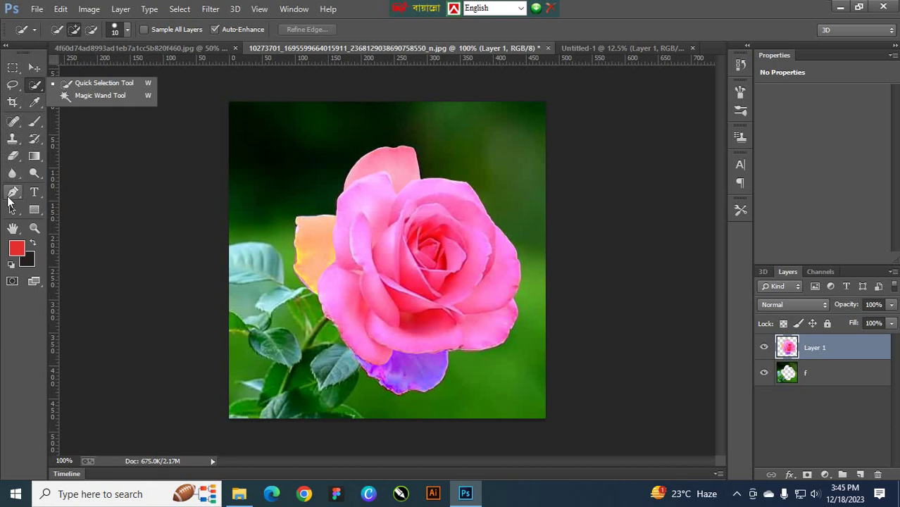
pyautogui.click(93, 84)
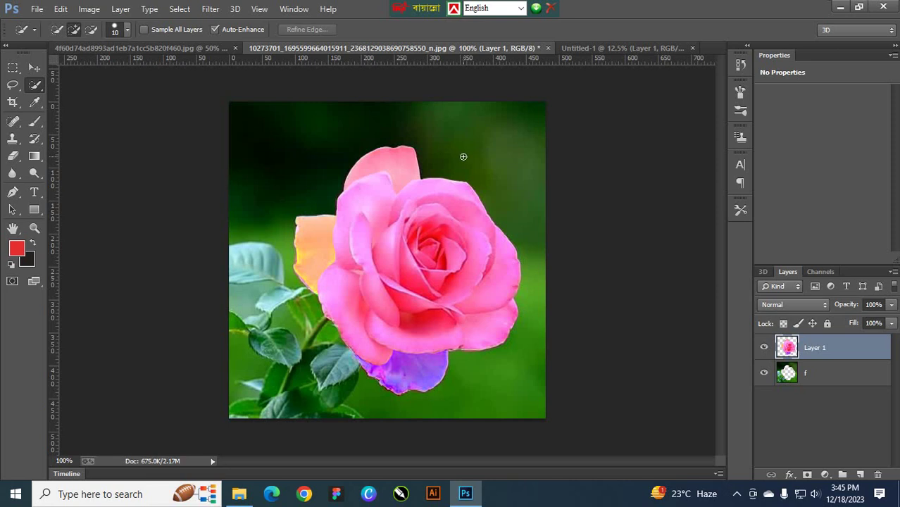
pyautogui.press('[')
pyautogui.press('[')
pyautogui.press('[')
pyautogui.press(']')
pyautogui.press(']')
pyautogui.press(']')
pyautogui.press(']')
pyautogui.press(']')
pyautogui.press(']')
pyautogui.press(']')
pyautogui.press(']')
pyautogui.press(']')
pyautogui.press(']')
pyautogui.press(']')
pyautogui.press(']')
pyautogui.press(']')
pyautogui.press(']')
pyautogui.press(']')
pyautogui.press(']')
pyautogui.press(']')
pyautogui.press(']')
pyautogui.press(']')
pyautogui.press(']')
pyautogui.press(']')
pyautogui.press(']')
pyautogui.press(']')
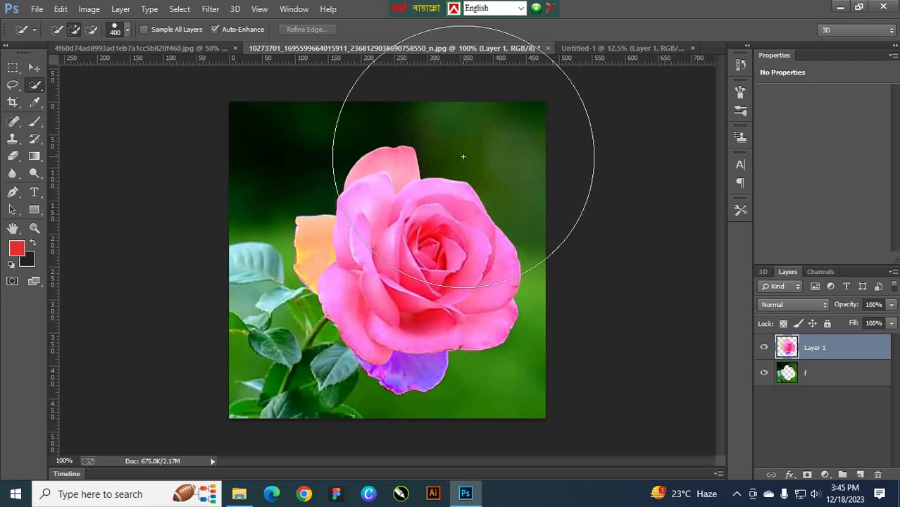
pyautogui.press(']')
pyautogui.press(']')
pyautogui.press(']')
pyautogui.press(']')
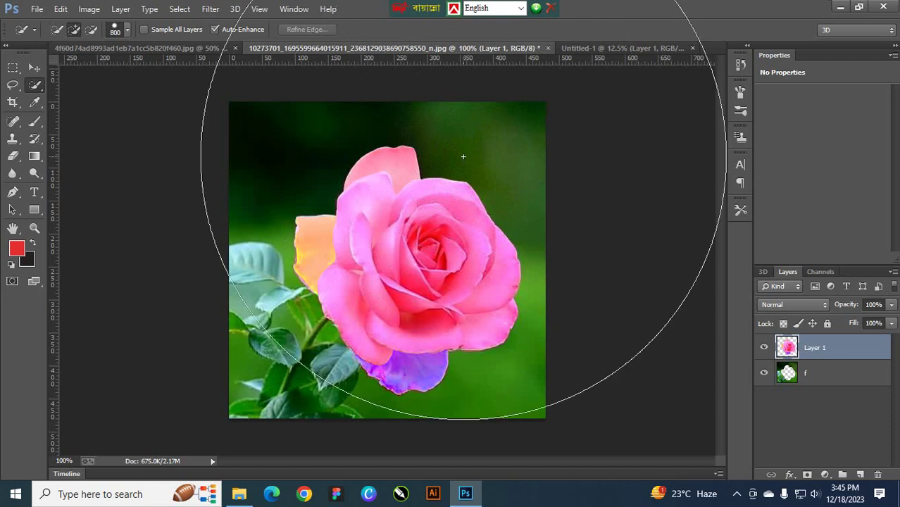
# Reduce the Quick Selection brush size to 50 px
pyautogui.press('[')
pyautogui.press('[')
pyautogui.press('[')
pyautogui.press('[')
pyautogui.press('[')
pyautogui.press('[')
pyautogui.press('[')
pyautogui.press('[')
pyautogui.press('[')
pyautogui.press('[')
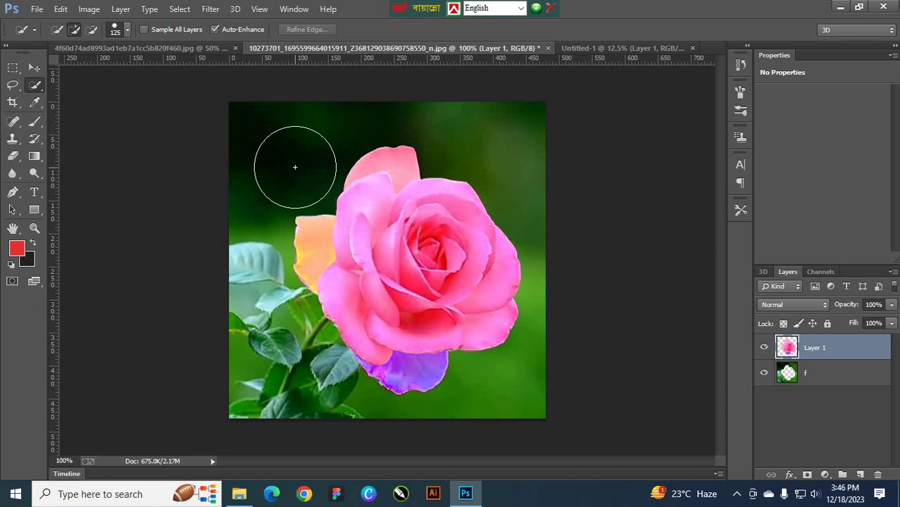
pyautogui.press('[')
pyautogui.press('[')
pyautogui.press('[')
pyautogui.press('[')
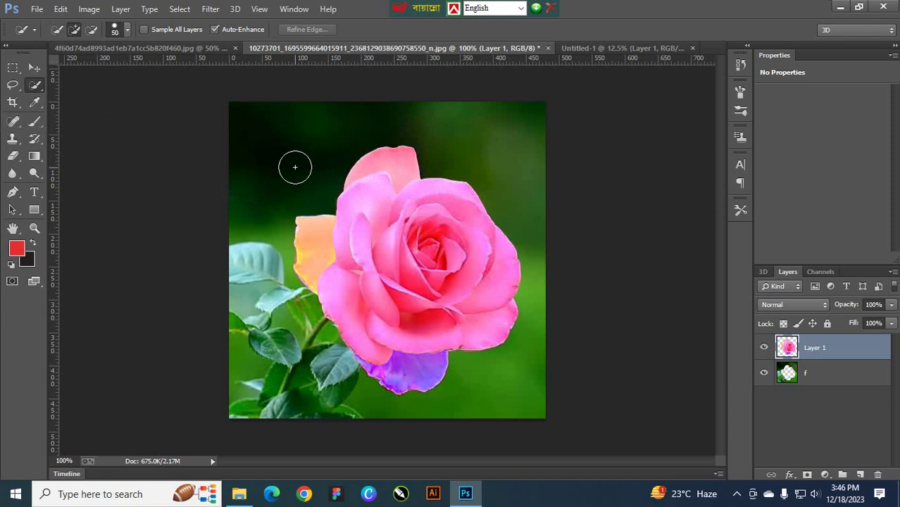
# Vary the Quick Selection brush size up and down, ending at 80 px
pyautogui.press(']')
pyautogui.press(']')
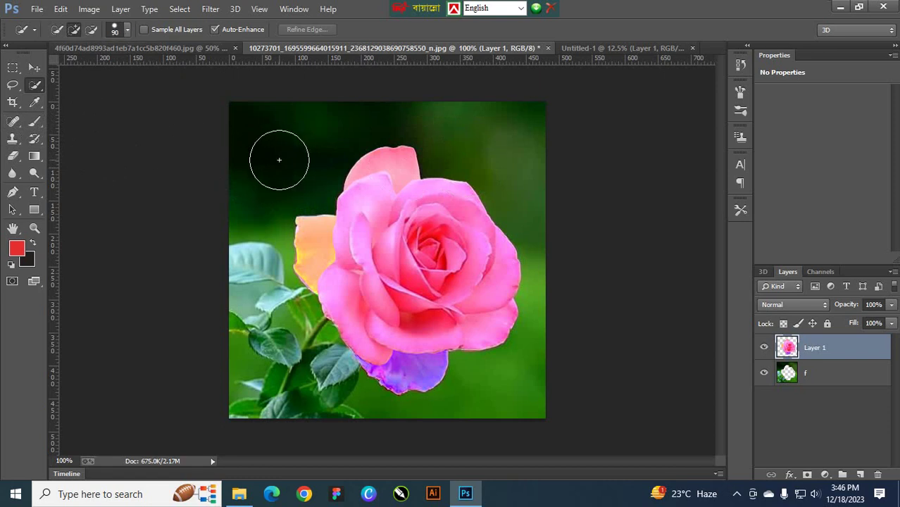
pyautogui.press('[')
pyautogui.press('[')
pyautogui.press('[')
pyautogui.press('[')
pyautogui.press('[')
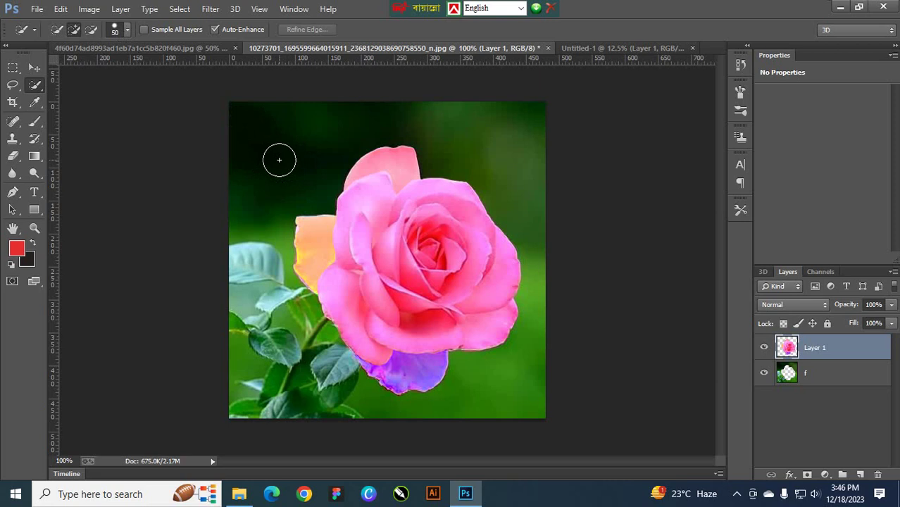
pyautogui.press('[')
pyautogui.press(']')
pyautogui.press(']')
pyautogui.press(']')
pyautogui.press(']')
pyautogui.press(']')
# Select the whole rose on Layer 1 using a 5000 px Quick Selection brush, and deselect it
pyautogui.click(128, 31)
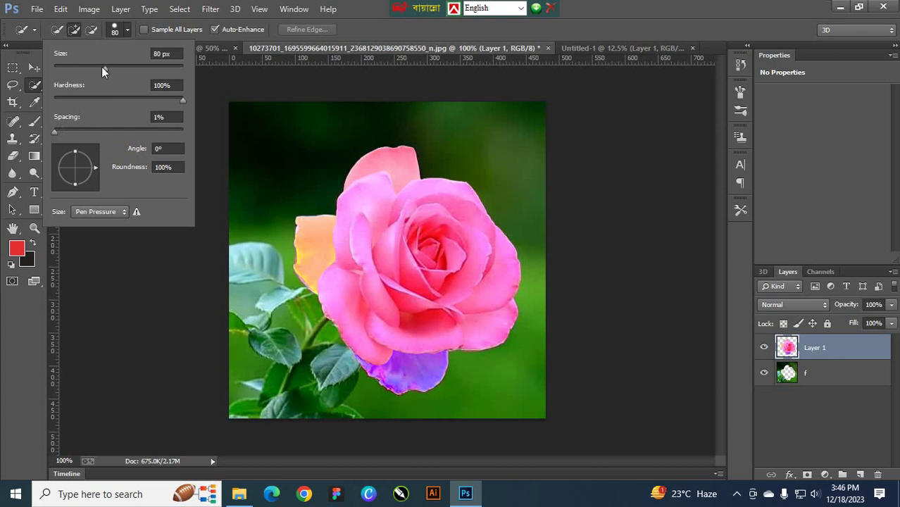
pyautogui.moveTo(104, 68); pyautogui.dragTo(187, 75)
pyautogui.click(264, 136)
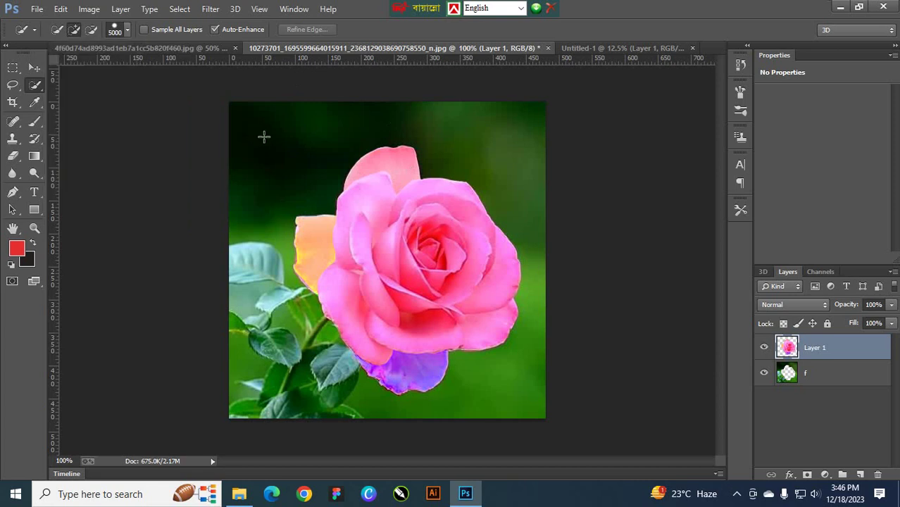
pyautogui.click(349, 200)
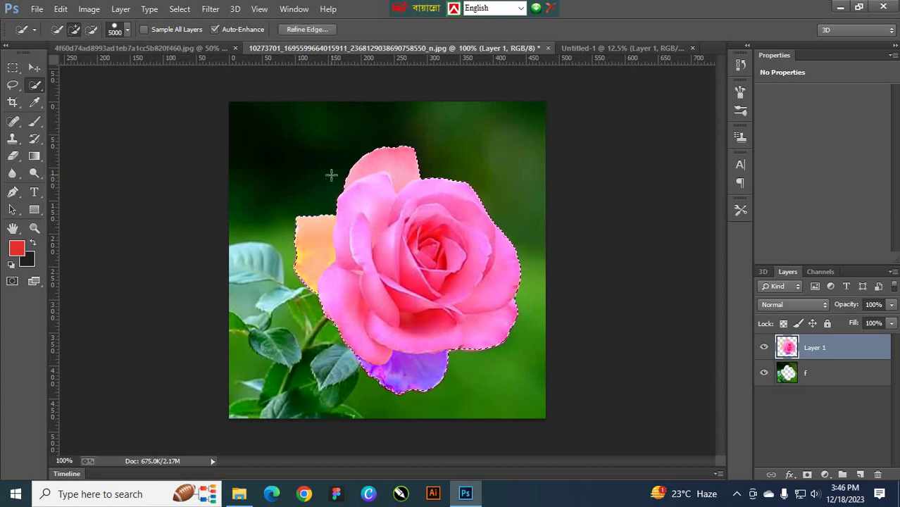
pyautogui.hotkey('ctrl', 'd')
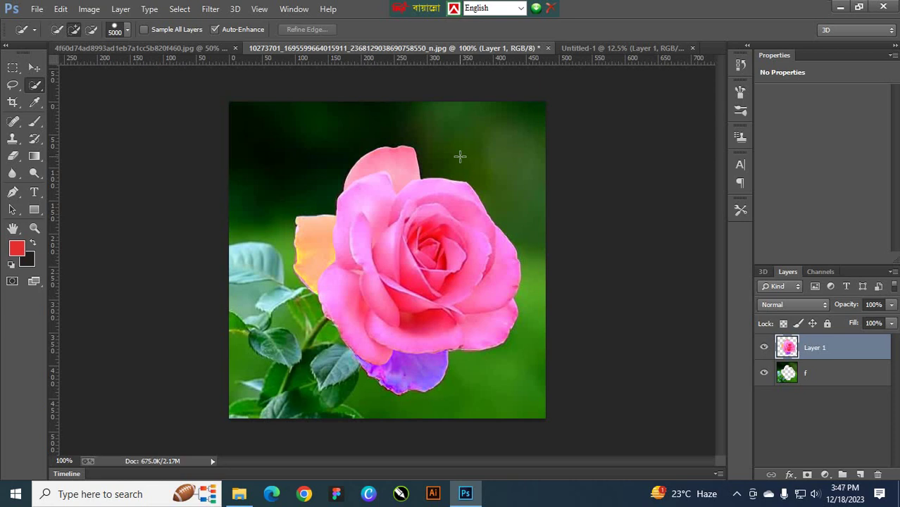
# Reduce the Quick Selection brush size stepwise to 500 px and raise it to 600 px
pyautogui.press('[')
pyautogui.press('[')
pyautogui.press('[')
pyautogui.press('[')
pyautogui.press('[')
pyautogui.press('[')
pyautogui.press('[')
pyautogui.press('[')
pyautogui.press('[')
pyautogui.press('[')
pyautogui.press('[')
pyautogui.press('[')
pyautogui.press('[')
pyautogui.press('[')
pyautogui.press('[')
pyautogui.press('[')
pyautogui.press('[')
pyautogui.press('[')
pyautogui.press('[')
pyautogui.press('[')
pyautogui.press('[')
pyautogui.press('[')
pyautogui.press('[')
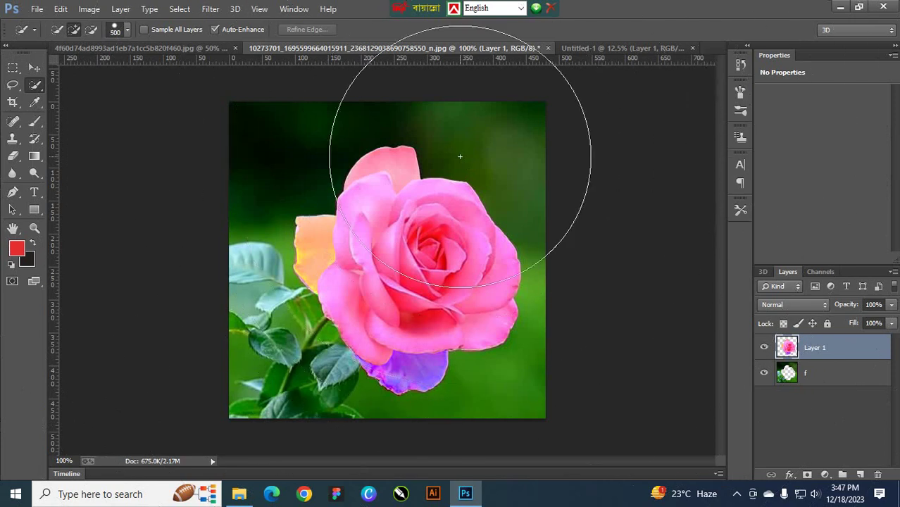
pyautogui.press(']')
# Set the Quick Selection brush size to the 1 px minimum
pyautogui.click(127, 29)
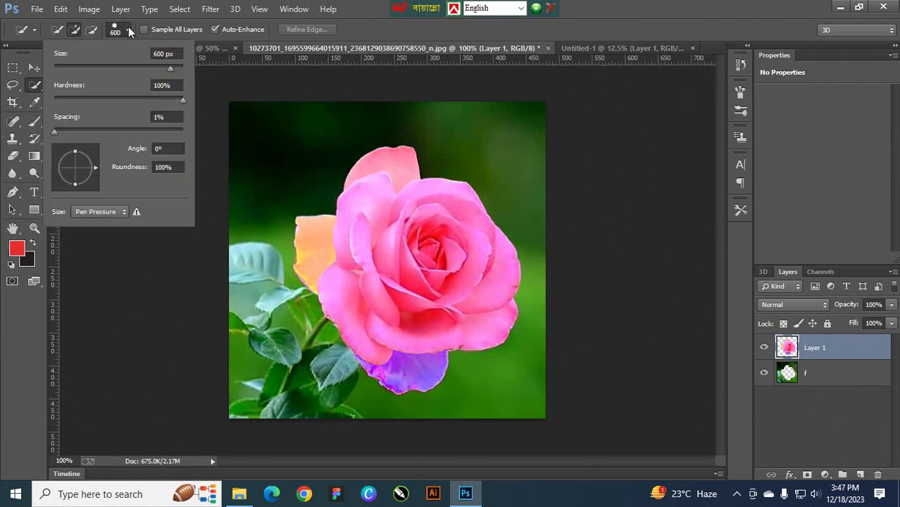
pyautogui.moveTo(162, 70); pyautogui.dragTo(55, 74)
pyautogui.press('Return')
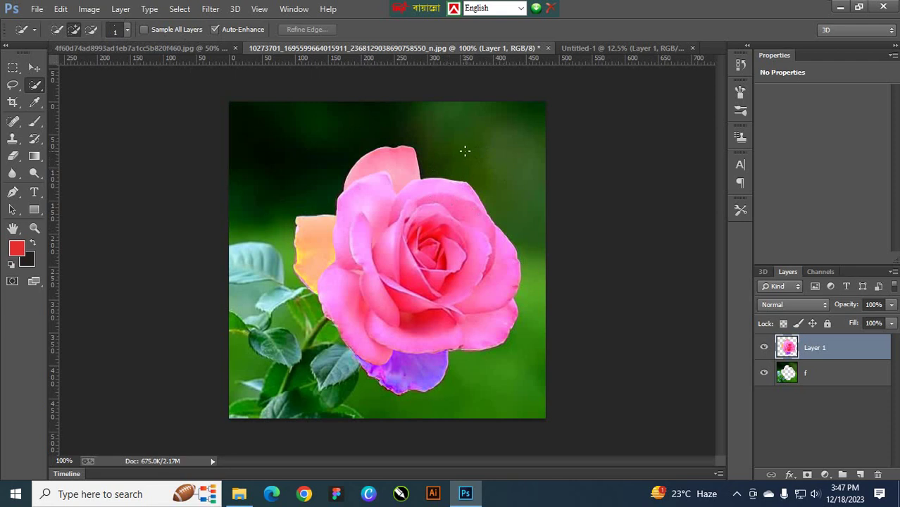
# Set the Quick Selection brush size to the 5000 px maximum
pyautogui.click(124, 33)
pyautogui.moveTo(55, 67); pyautogui.dragTo(183, 67)
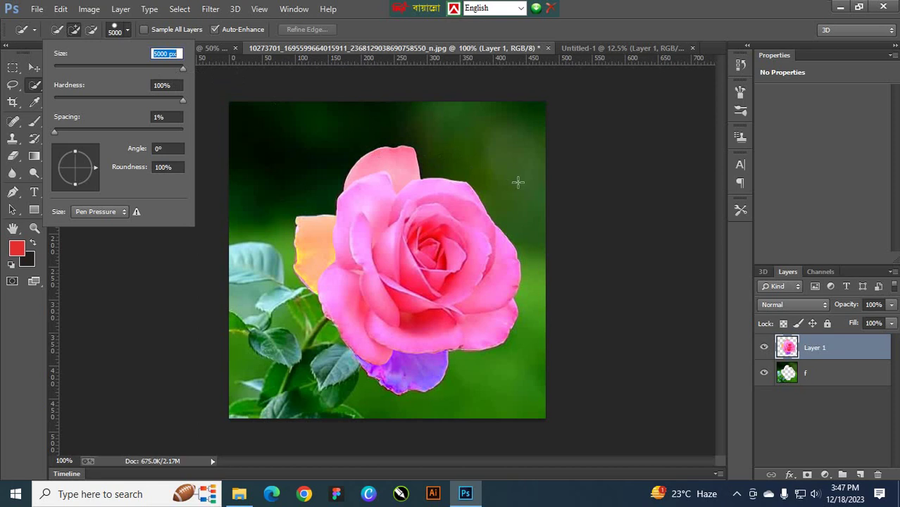
pyautogui.click(124, 29)
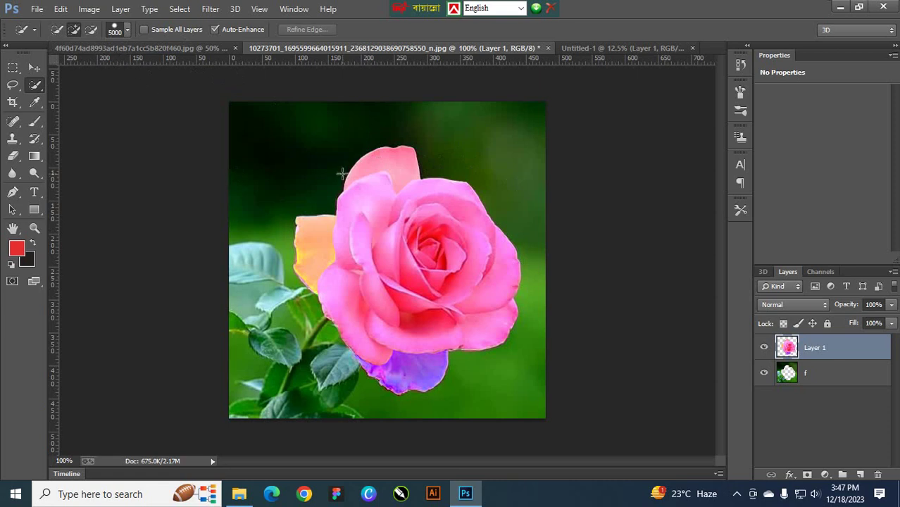
pyautogui.press('Tab')
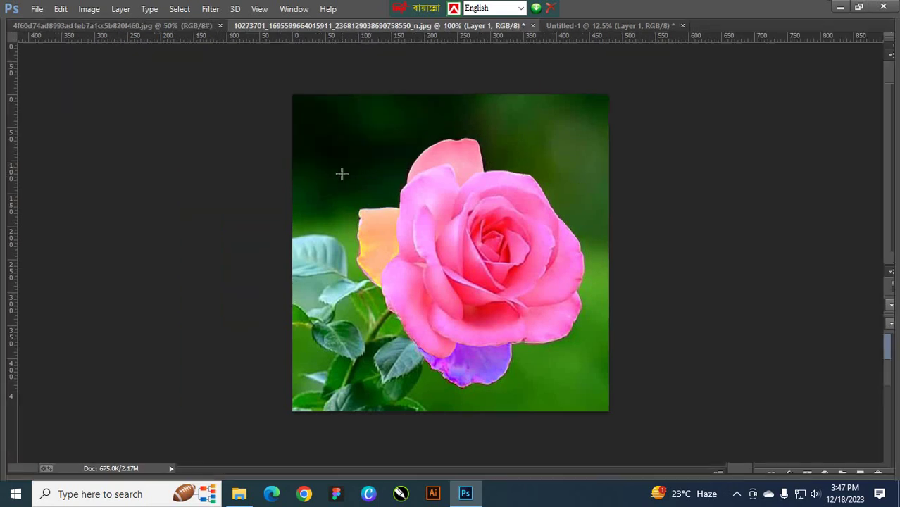
pyautogui.press('Tab')
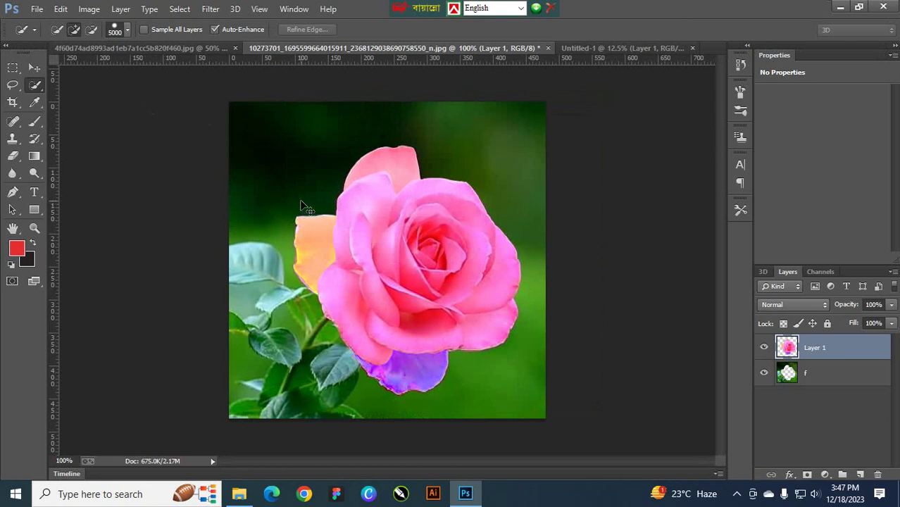
# Move Layer 1 below layer f in the stacking order
pyautogui.hotkey('ctrl', '[')
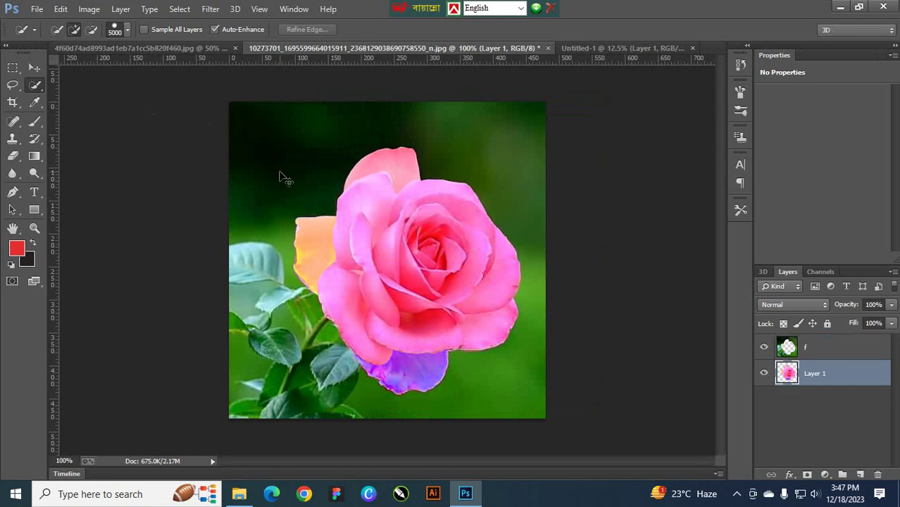
# Set the Quick Selection brush size to 81 px and apply it beside the rose's upper petal
pyautogui.click(117, 30)
pyautogui.moveTo(115, 65); pyautogui.dragTo(106, 65)
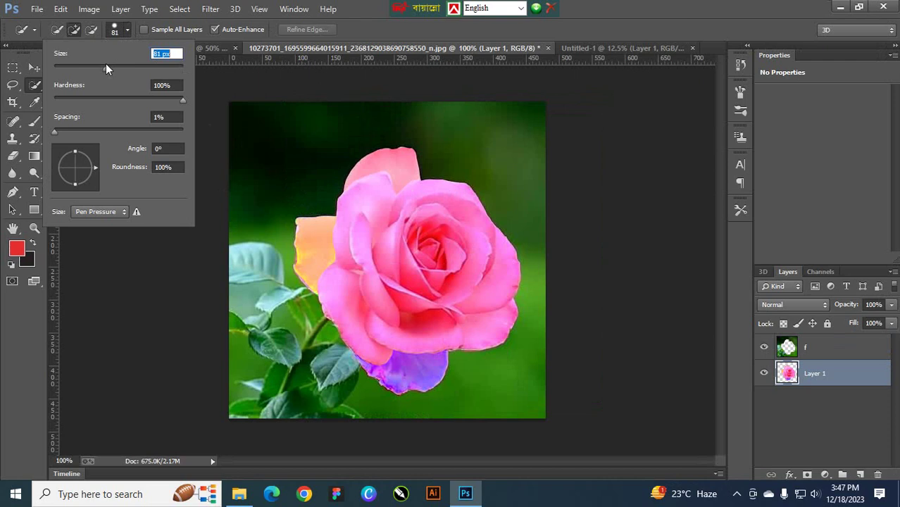
pyautogui.click(330, 156)
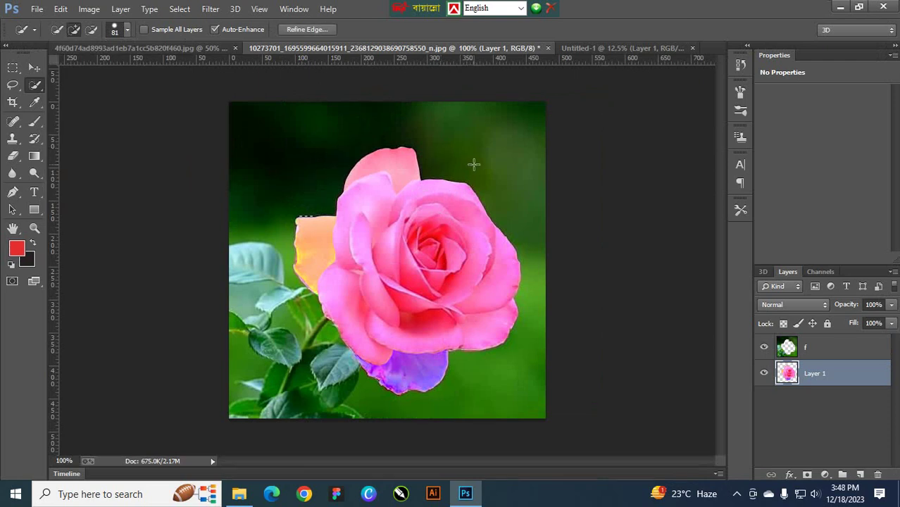
# Reduce the Quick Selection brush size to 30 px
pyautogui.press('[')
pyautogui.press('[')
pyautogui.press('[')
pyautogui.press('[')
pyautogui.press('[')
pyautogui.press('[')
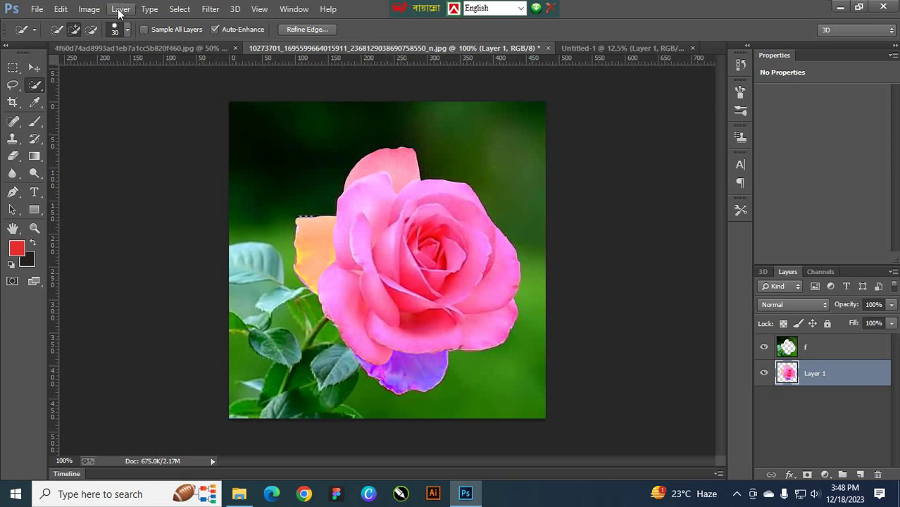
# Apply Quick Selection to the background beside the rose with a 5000 px brush, and clear the resulting selection
pyautogui.click(127, 29)
pyautogui.click(457, 145)
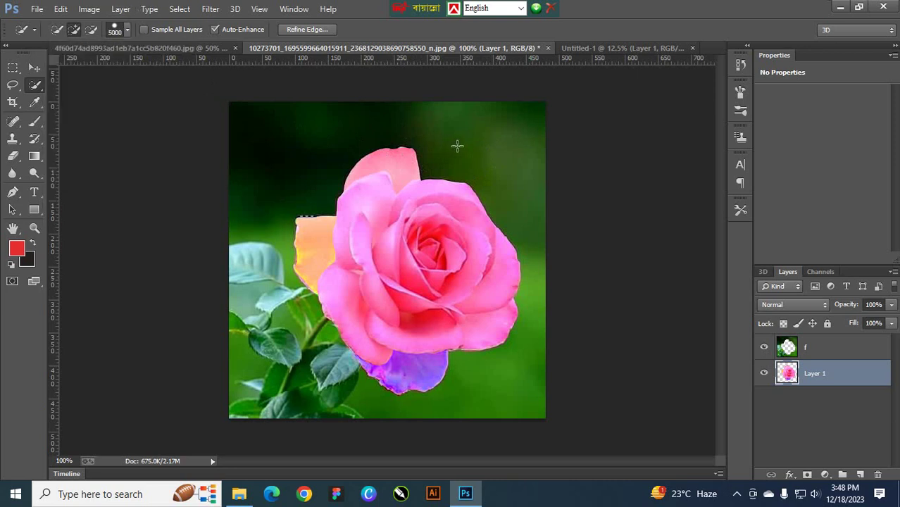
pyautogui.click(483, 152)
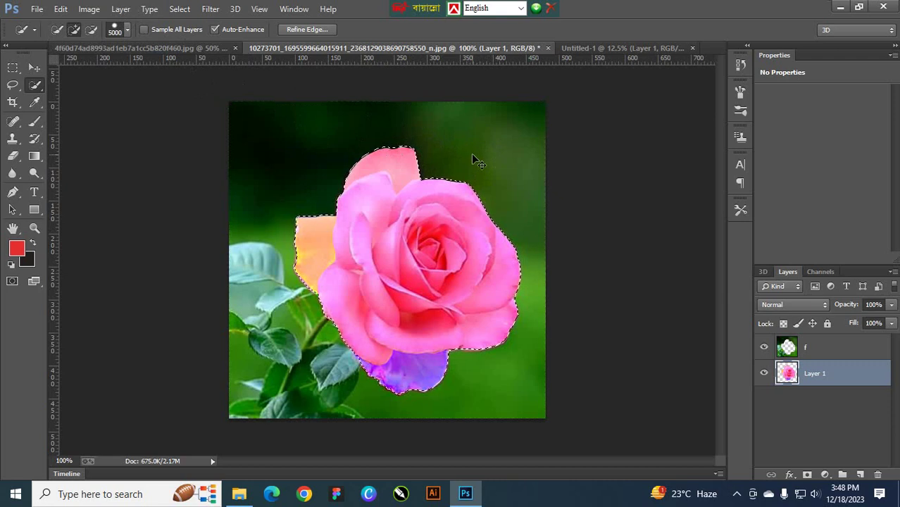
pyautogui.hotkey('ctrl', 'd')
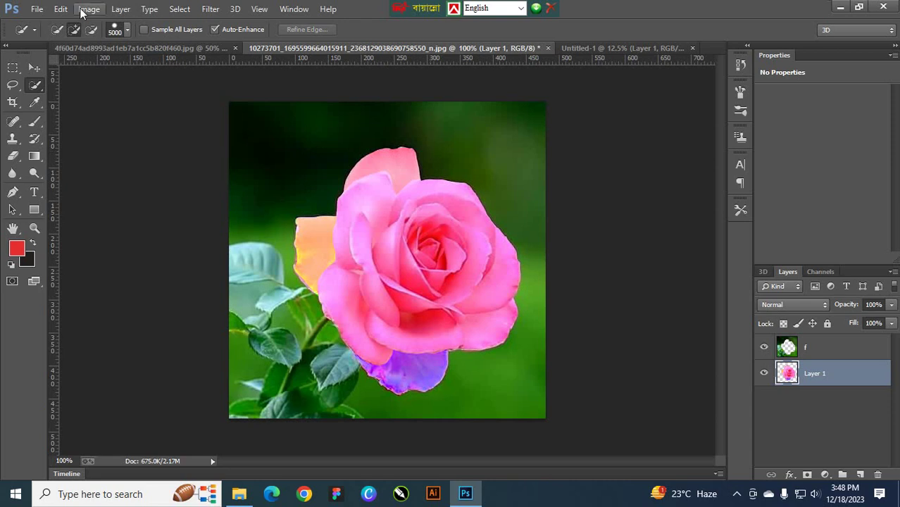
# Reduce the Quick Selection brush size to 17 px
pyautogui.click(127, 29)
pyautogui.moveTo(102, 67); pyautogui.dragTo(78, 68)
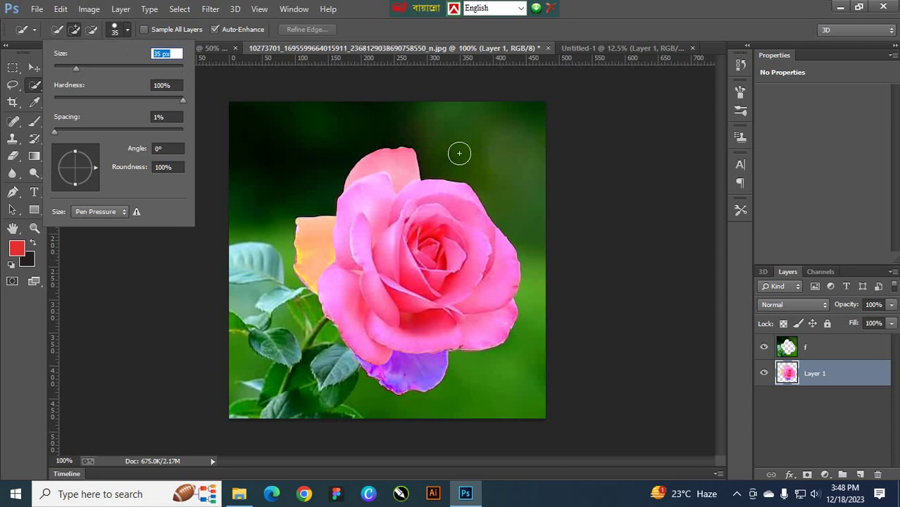
pyautogui.moveTo(186, 71)
pyautogui.mouseDown()
pyautogui.moveTo(121, 73)
pyautogui.moveTo(183, 85)
pyautogui.moveTo(74, 72)
pyautogui.mouseUp()
pyautogui.click(125, 33)
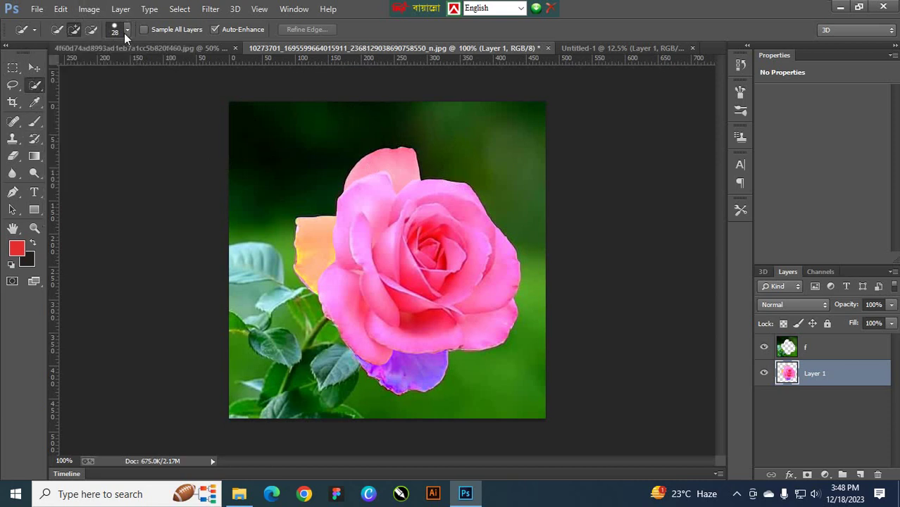
pyautogui.click(75, 35)
pyautogui.click(128, 30)
pyautogui.moveTo(71, 65); pyautogui.dragTo(64, 68)
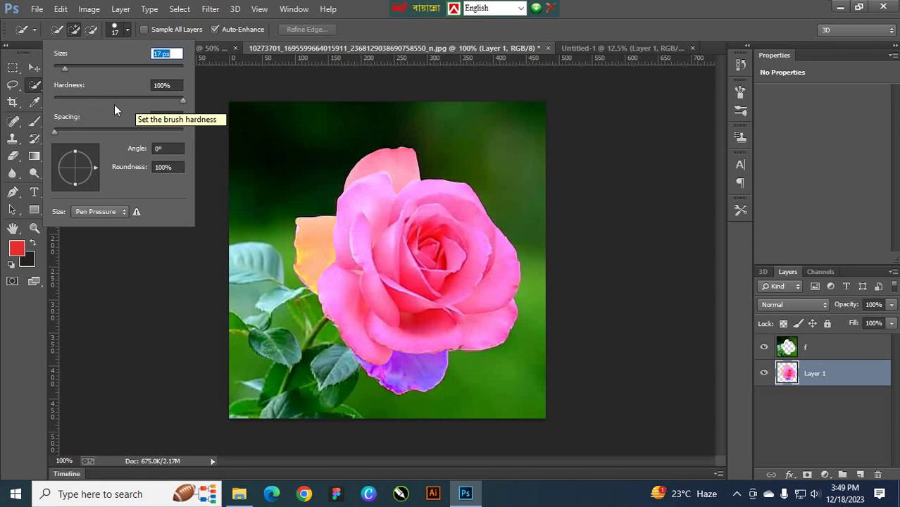
pyautogui.click(128, 29)
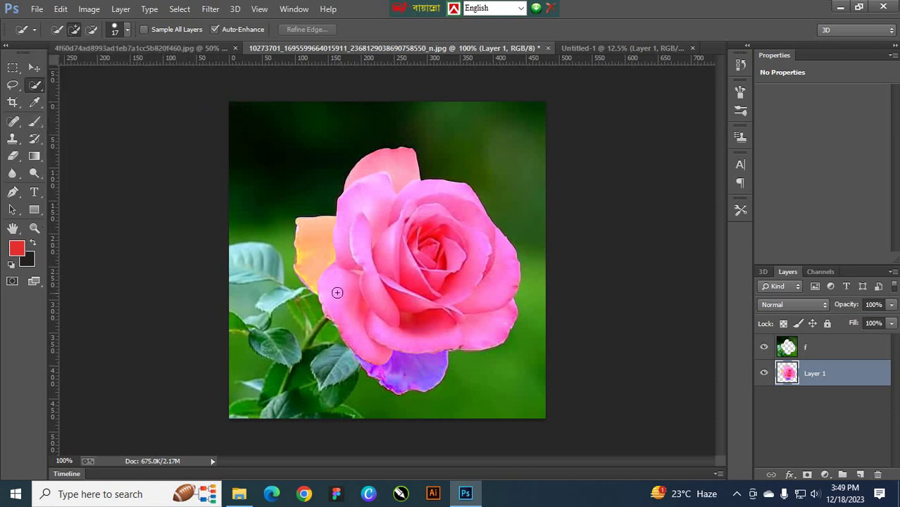
# Create a new document from the International Paper preset and dock its floating window alongside the open images
pyautogui.click(36, 9)
pyautogui.click(49, 24)
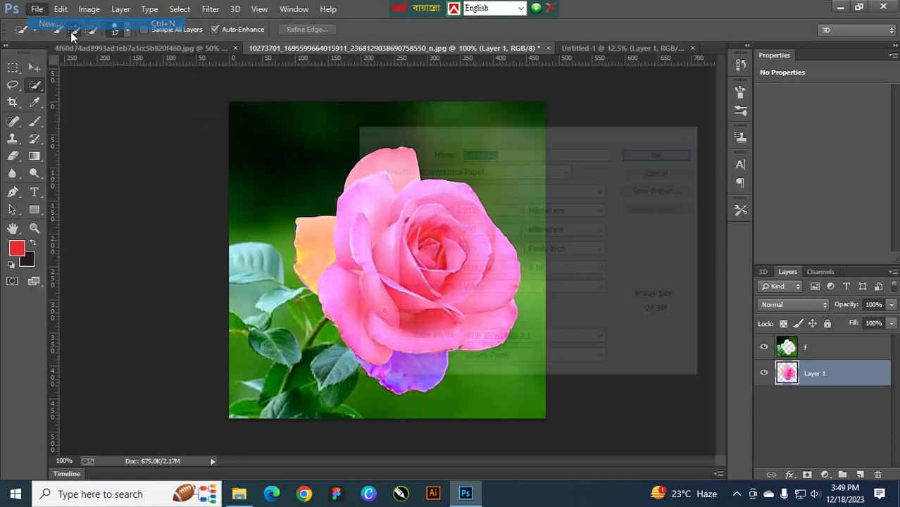
pyautogui.click(658, 151)
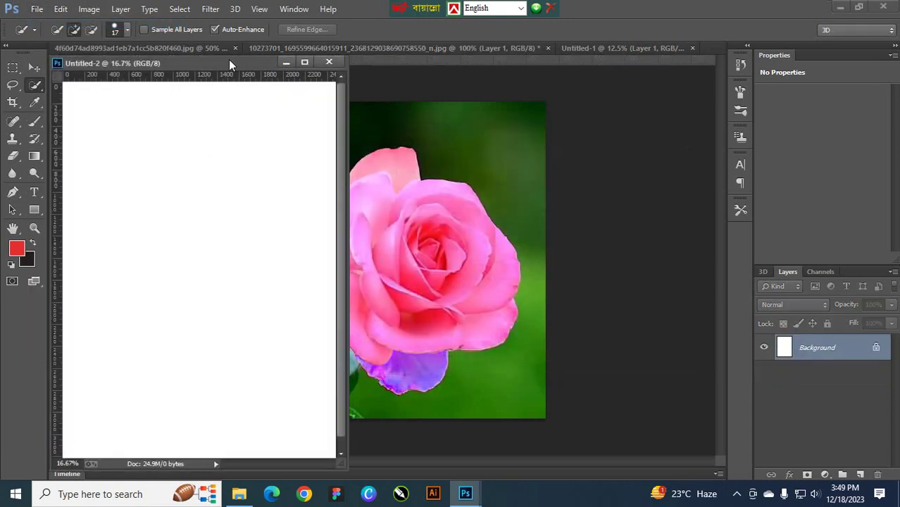
pyautogui.moveTo(228, 62); pyautogui.dragTo(345, 48)
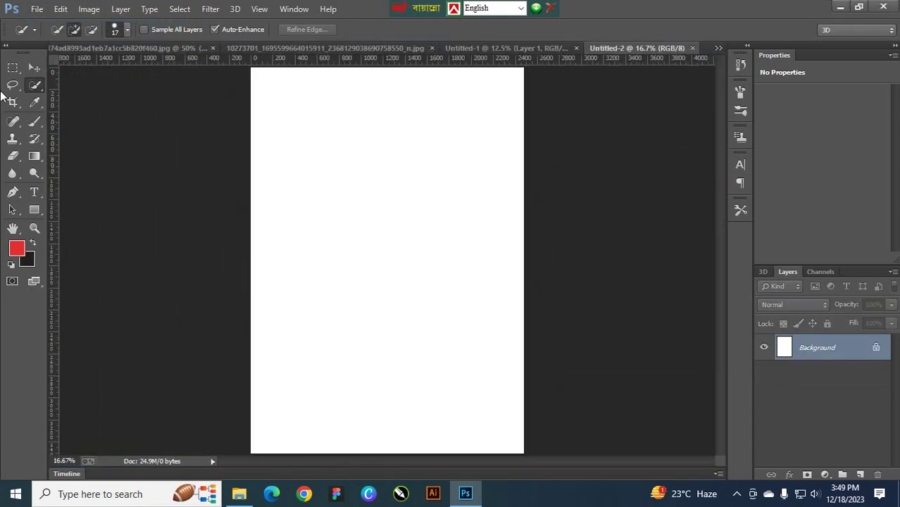
# Activate the Brush tool with the soft round tip at 300 px and 0% hardness
pyautogui.click(39, 121)
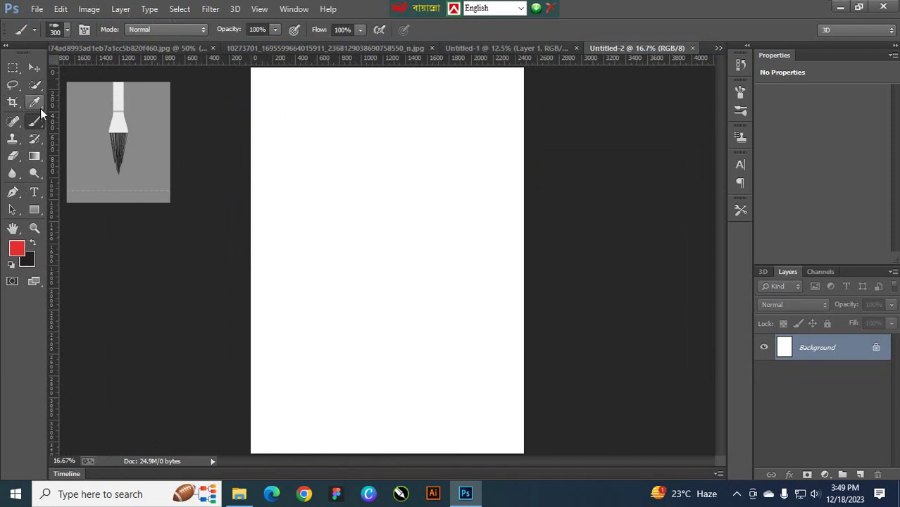
pyautogui.click(68, 35)
pyautogui.click(69, 32)
pyautogui.click(66, 32)
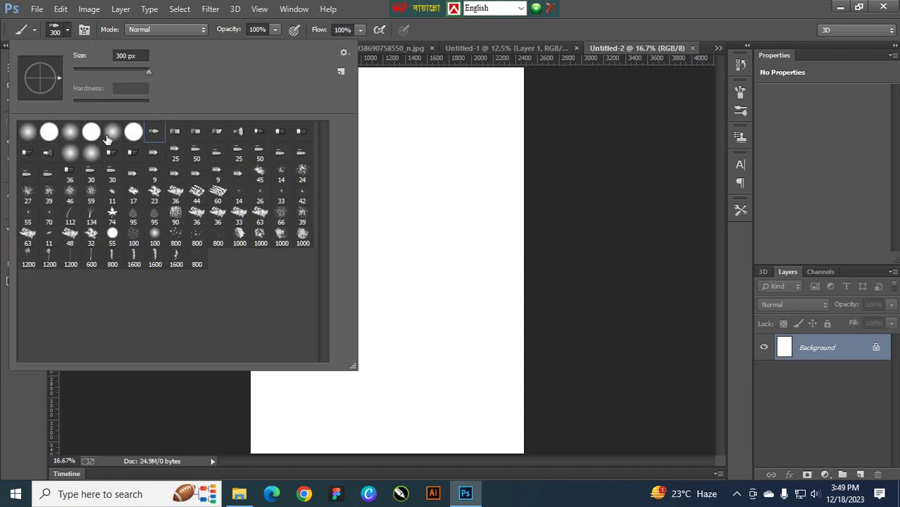
pyautogui.click(28, 143)
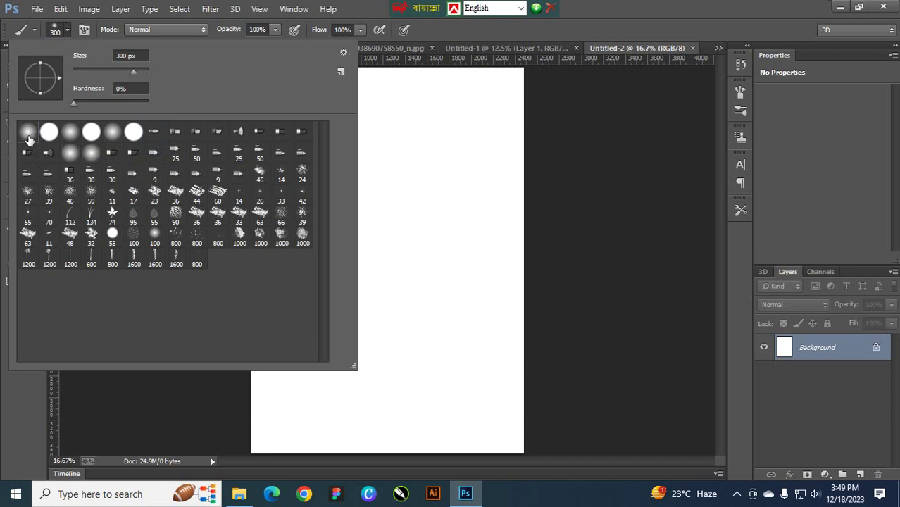
pyautogui.click(67, 30)
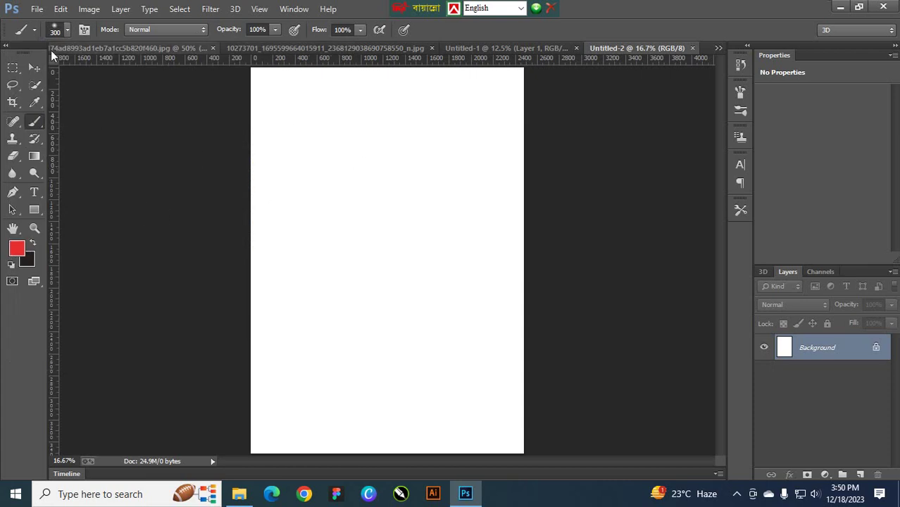
# Enlarge the soft brush to 1000 px and paint one red dab near the upper middle of the blank page
pyautogui.press(']')
pyautogui.press(']')
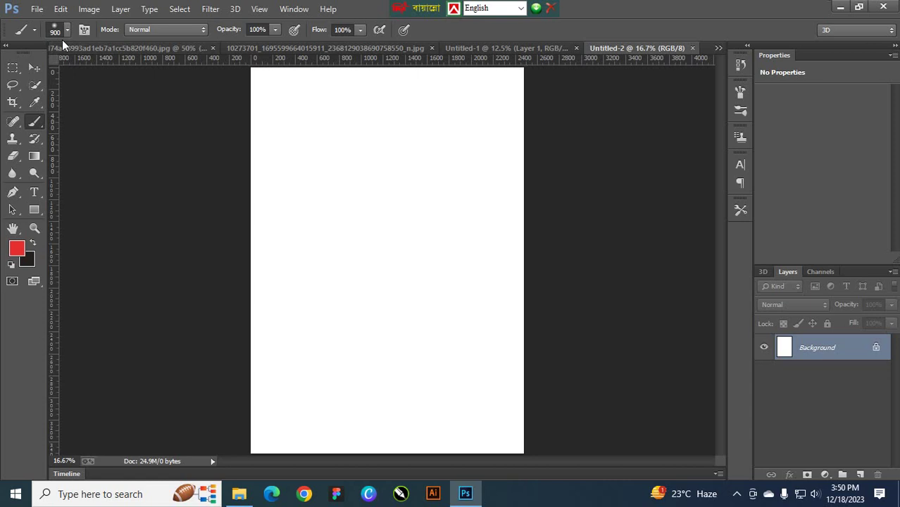
pyautogui.press('[')
pyautogui.click(386, 142)
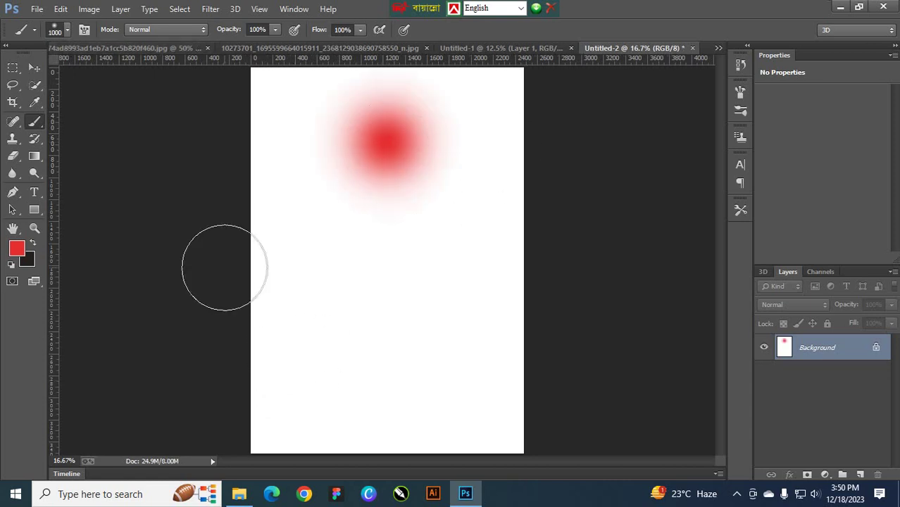
# Paint a red dab below the soft one with the hard round 1000 px tip at 100% hardness, and undo both dabs
pyautogui.click(68, 30)
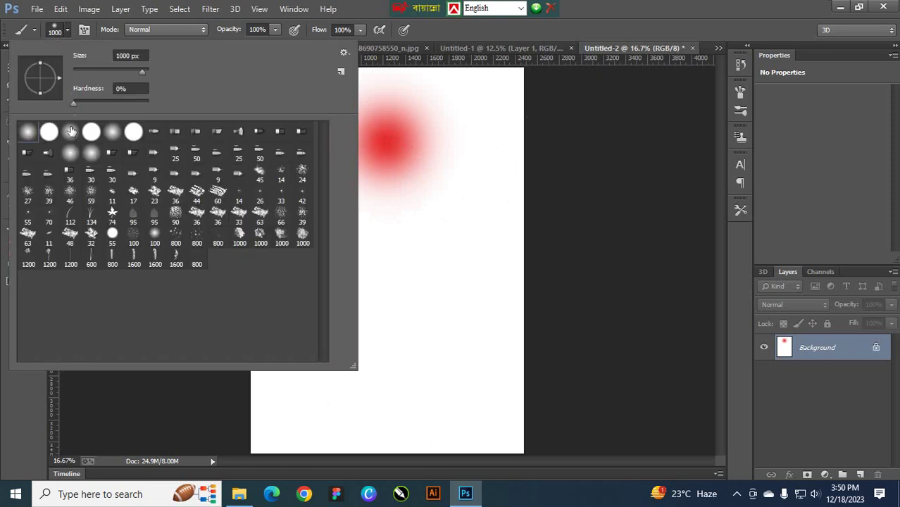
pyautogui.hotkey('shift', ']')
pyautogui.hotkey('shift', ']')
pyautogui.hotkey('shift', ']')
pyautogui.hotkey('shift', ']')
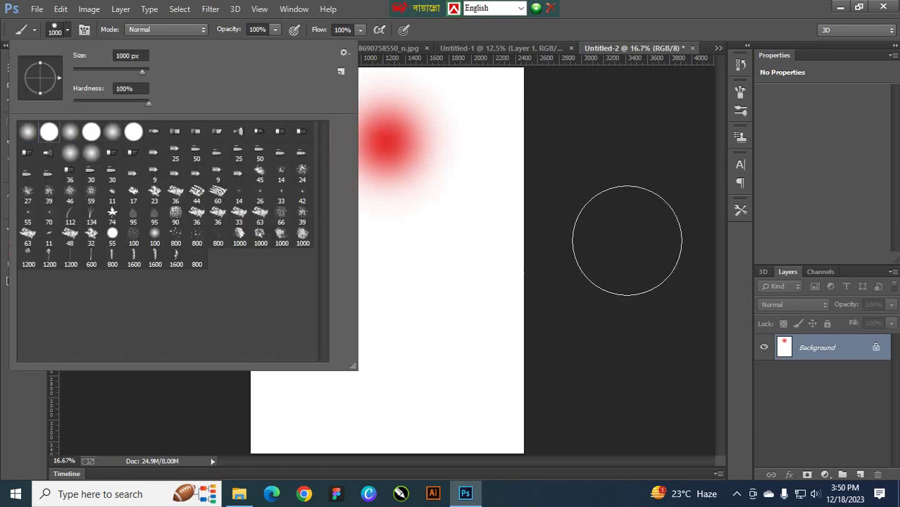
pyautogui.click(634, 239)
pyautogui.click(383, 273)
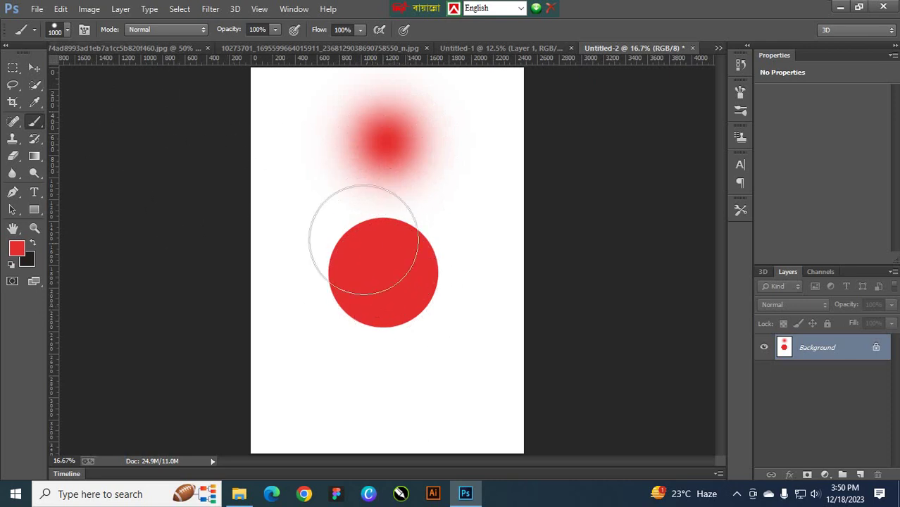
pyautogui.hotkey('ctrl', 'alt', 'z')
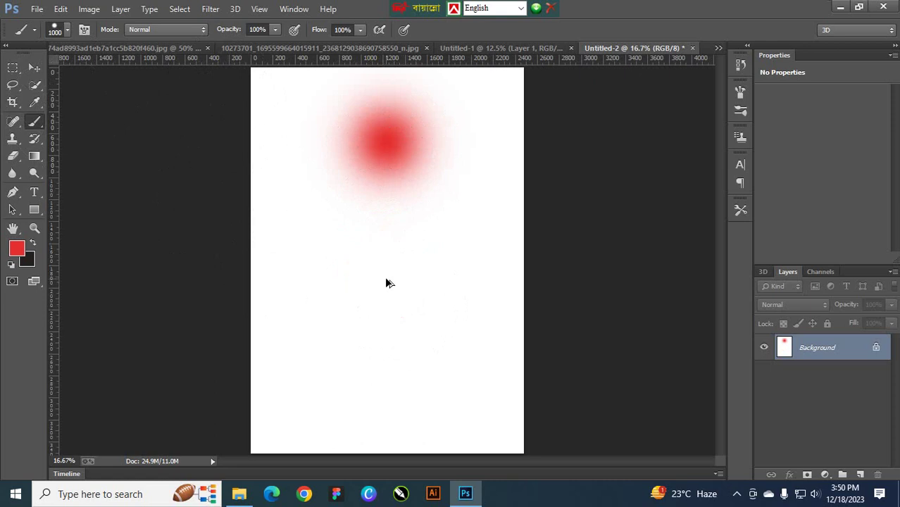
pyautogui.hotkey('ctrl', 'alt', 'z')
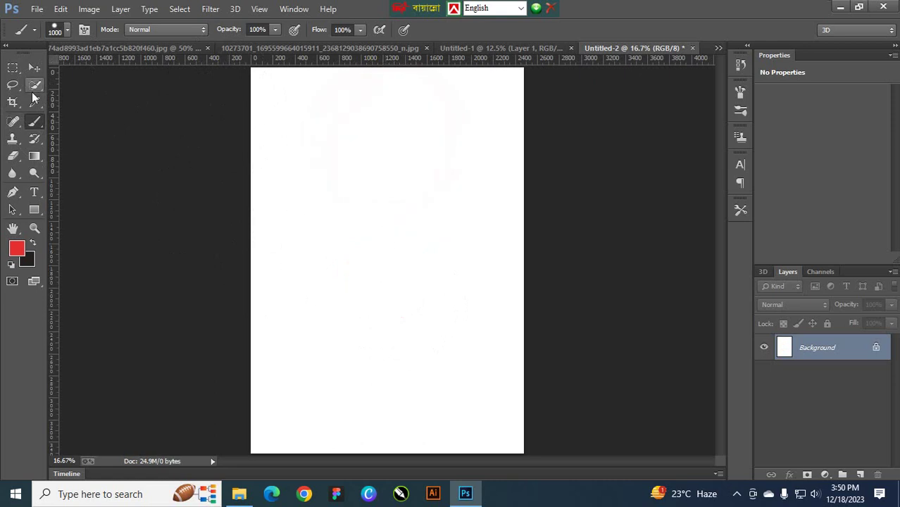
# Reactivate the Quick Selection tool and return to the rose photo
pyautogui.click(35, 85)
pyautogui.click(87, 84)
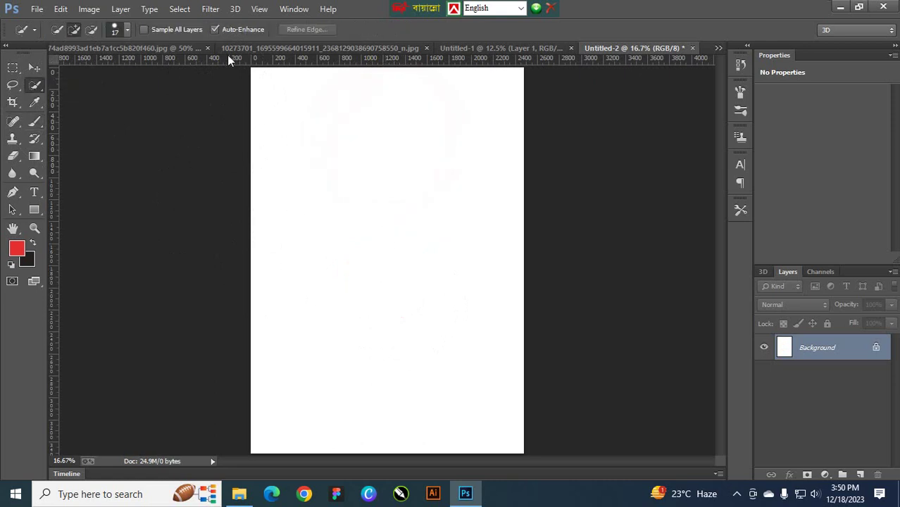
pyautogui.click(496, 48)
pyautogui.click(395, 46)
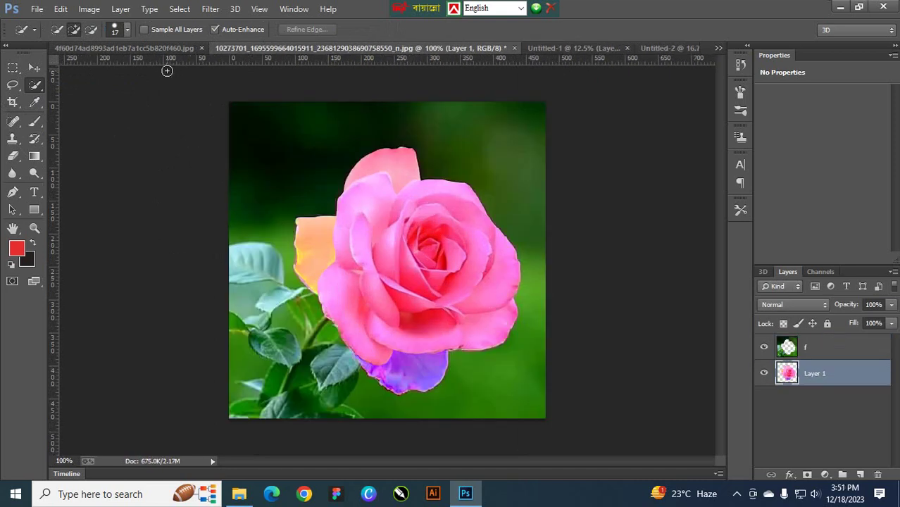
pyautogui.click(148, 46)
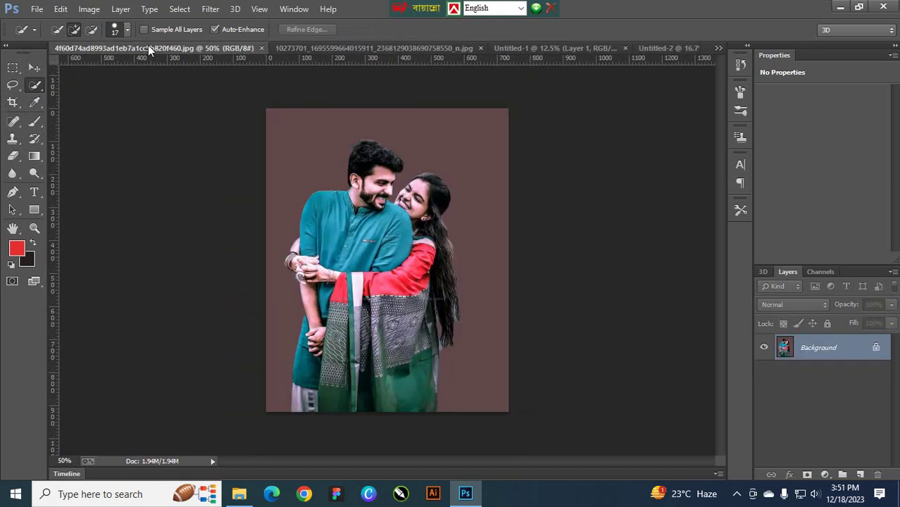
pyautogui.click(344, 49)
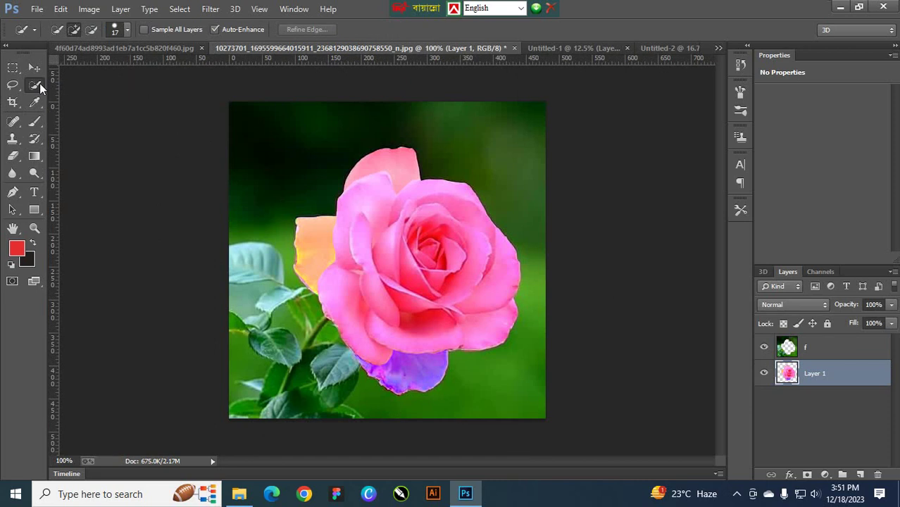
# Try 0% hardness on the Quick Selection brush, restore it to 100%, and enlarge the brush to 45 px
pyautogui.click(127, 30)
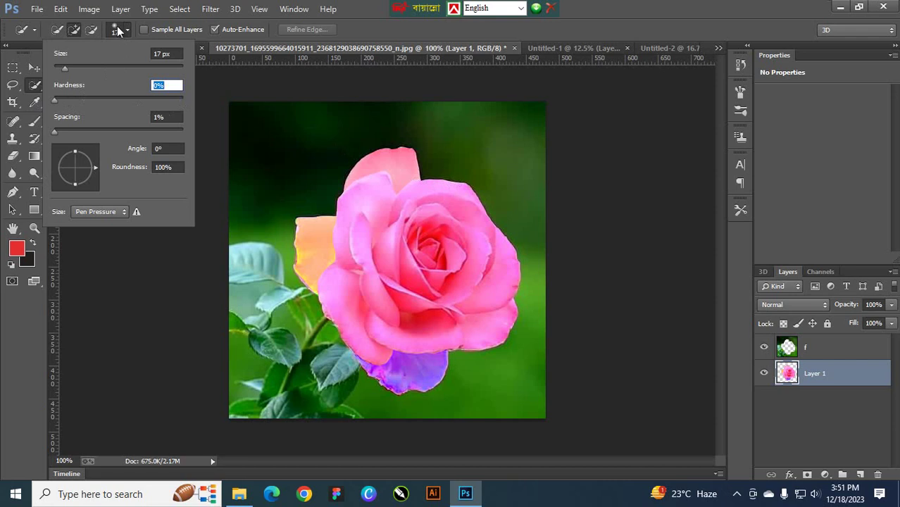
pyautogui.moveTo(93, 100); pyautogui.dragTo(193, 111)
pyautogui.click(232, 116)
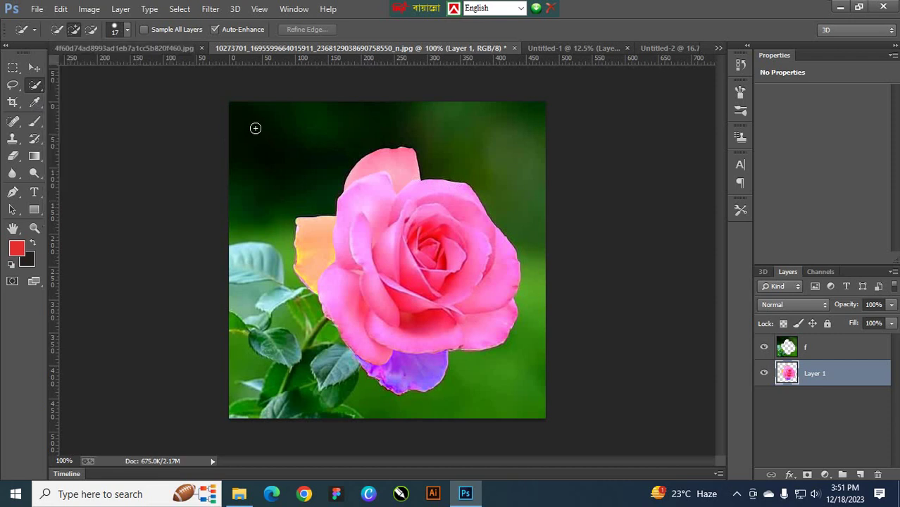
pyautogui.press(']')
pyautogui.press(']')
pyautogui.press(']')
pyautogui.press(']')
# Set the Quick Selection brush hardness to 0%, select the pink rose from its upper petal across the bloom, and deselect
pyautogui.click(128, 30)
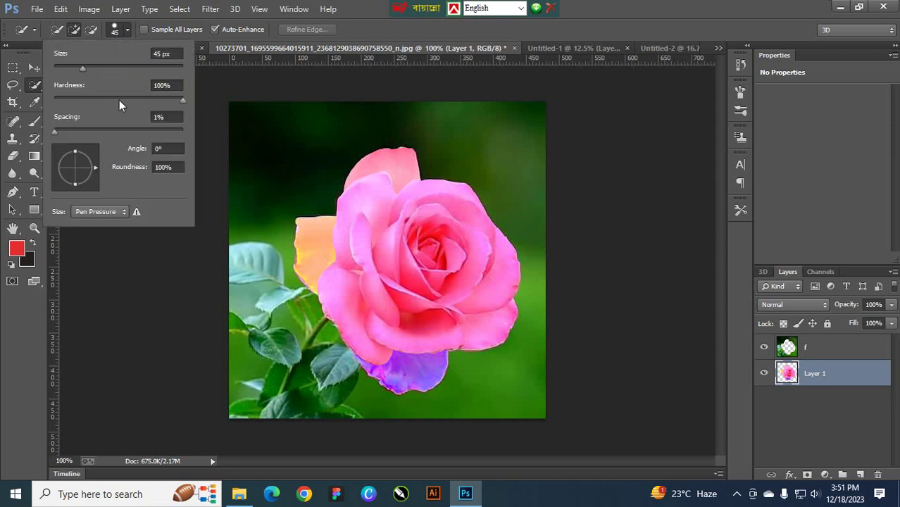
pyautogui.moveTo(119, 104); pyautogui.dragTo(52, 97)
pyautogui.click(386, 169)
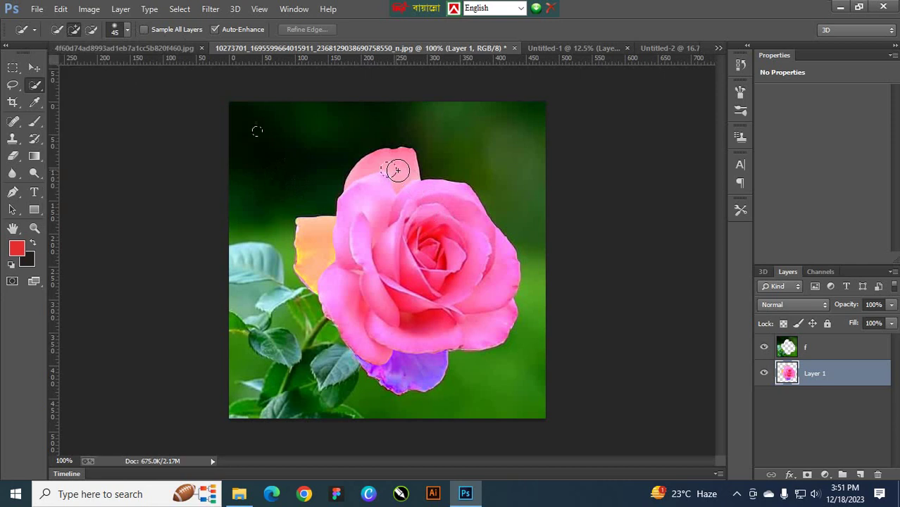
pyautogui.moveTo(398, 170)
pyautogui.mouseDown()
pyautogui.moveTo(466, 213)
pyautogui.moveTo(482, 235)
pyautogui.moveTo(485, 286)
pyautogui.mouseUp()
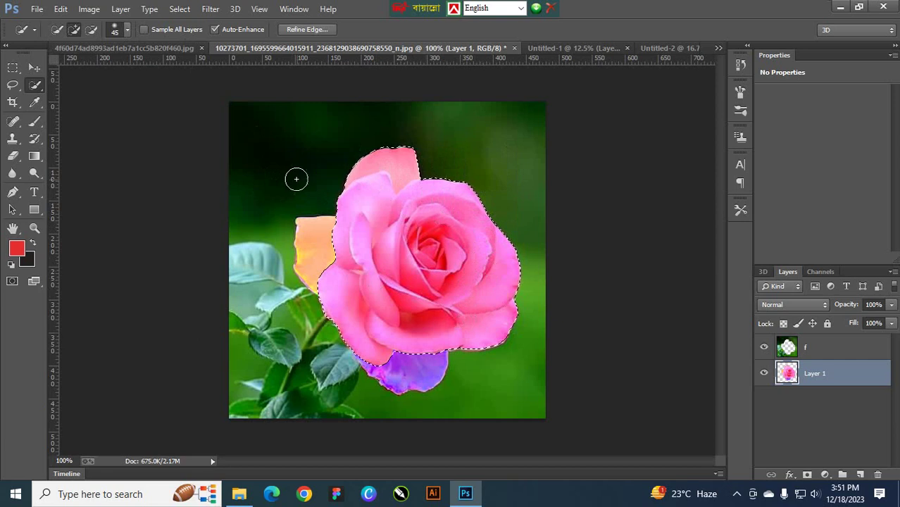
pyautogui.hotkey('ctrl', 'd')
# Set the brush hardness to 100%, brush a selection from the upper petal to the bloom's outer petals, and deselect
pyautogui.click(127, 29)
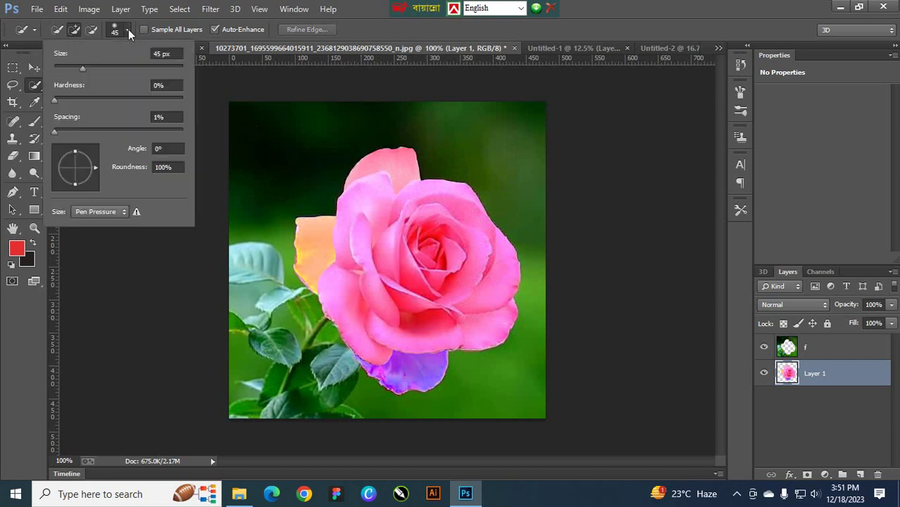
pyautogui.moveTo(136, 97); pyautogui.dragTo(262, 117)
pyautogui.click(392, 164)
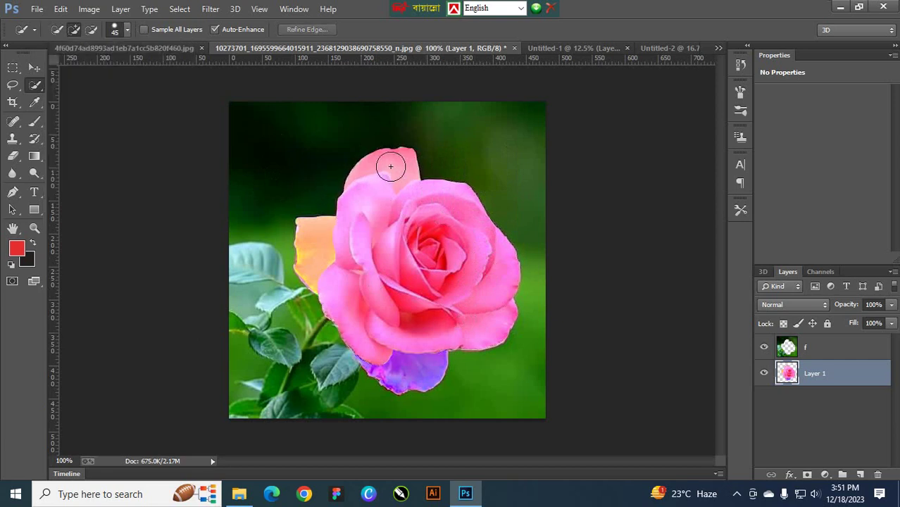
pyautogui.moveTo(389, 161)
pyautogui.mouseDown()
pyautogui.moveTo(401, 185)
pyautogui.moveTo(464, 211)
pyautogui.moveTo(447, 224)
pyautogui.moveTo(480, 253)
pyautogui.mouseUp()
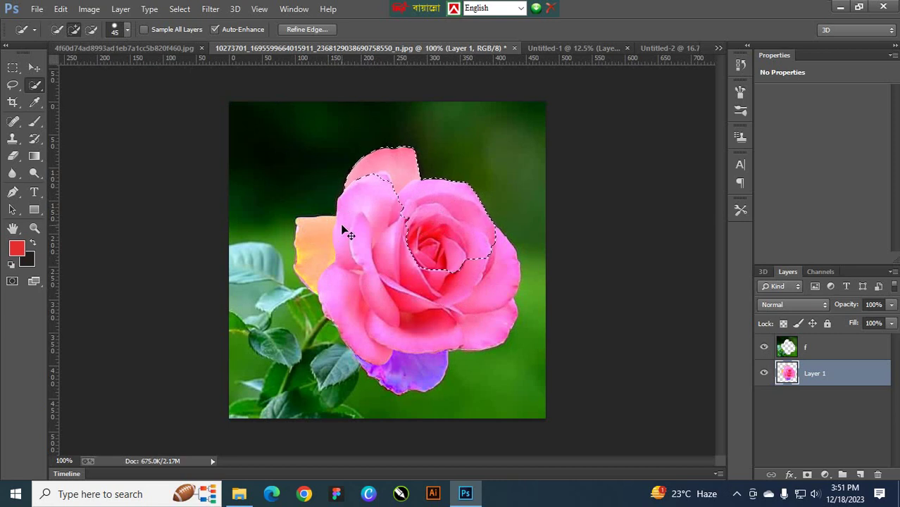
pyautogui.hotkey('ctrl', 'd')
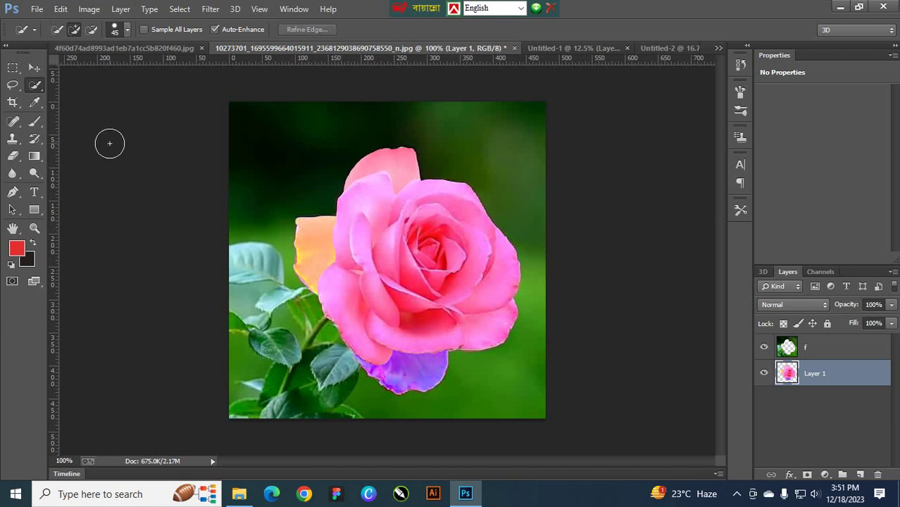
# Try a lower hardness on the Quick Selection brush, brush a trial selection at the rose's upper petals, and deselect
pyautogui.click(128, 29)
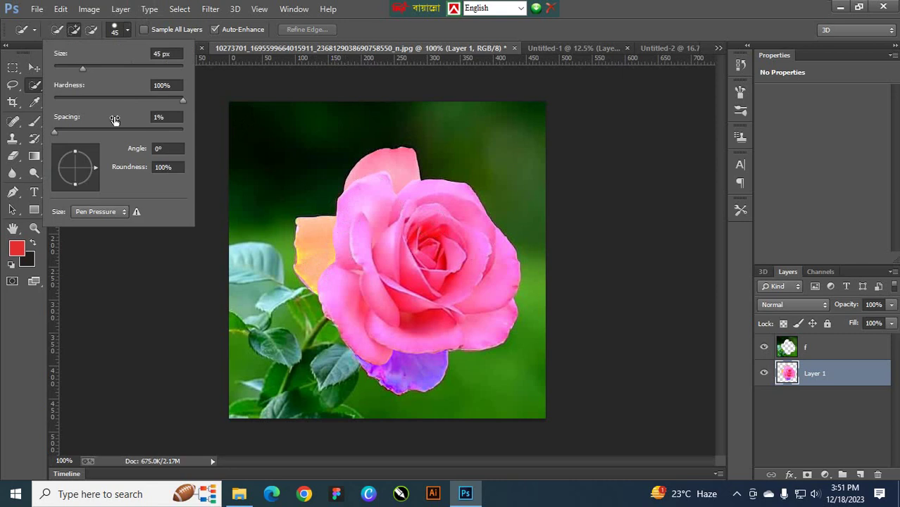
pyautogui.click(125, 100)
pyautogui.moveTo(122, 100); pyautogui.dragTo(81, 103)
pyautogui.click(382, 157)
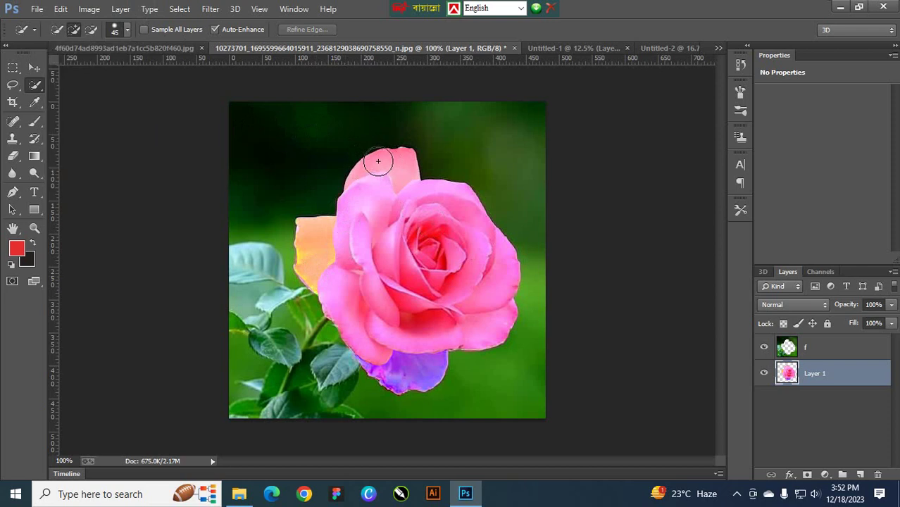
pyautogui.moveTo(371, 161)
pyautogui.mouseDown()
pyautogui.moveTo(428, 198)
pyautogui.moveTo(417, 198)
pyautogui.moveTo(451, 202)
pyautogui.moveTo(391, 195)
pyautogui.moveTo(378, 201)
pyautogui.moveTo(363, 239)
pyautogui.moveTo(316, 200)
pyautogui.mouseUp()
pyautogui.hotkey('ctrl', 'd')
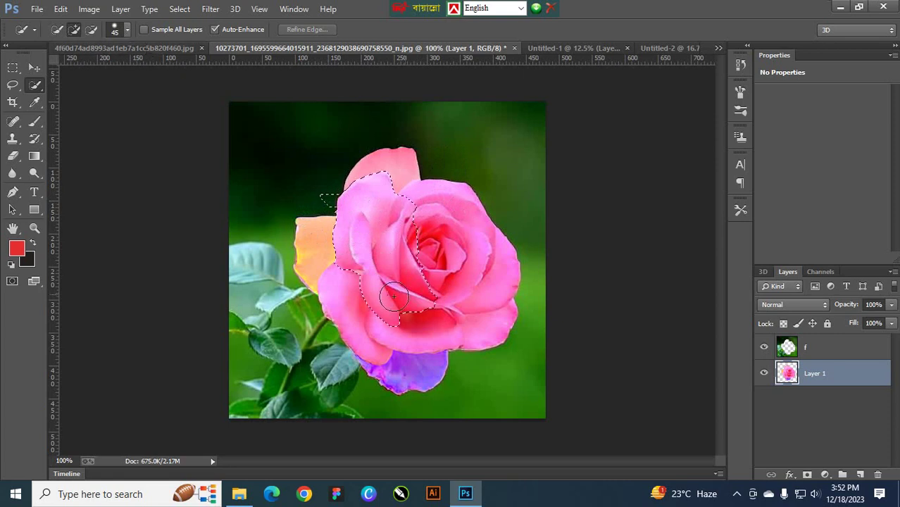
# Brush a selection across the entire rose, including the purple lower petal and the orange side petal
pyautogui.moveTo(419, 269)
pyautogui.mouseDown()
pyautogui.moveTo(400, 246)
pyautogui.moveTo(464, 259)
pyautogui.moveTo(397, 347)
pyautogui.mouseUp()
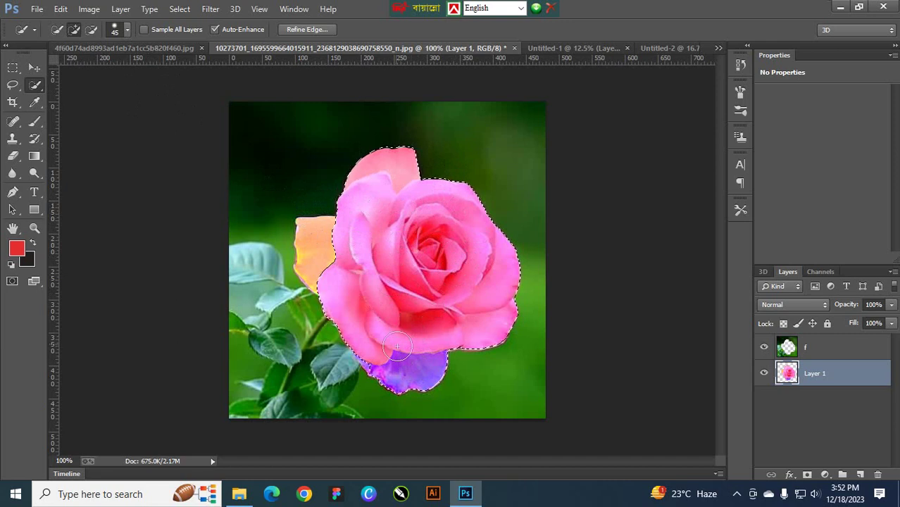
pyautogui.click(319, 266)
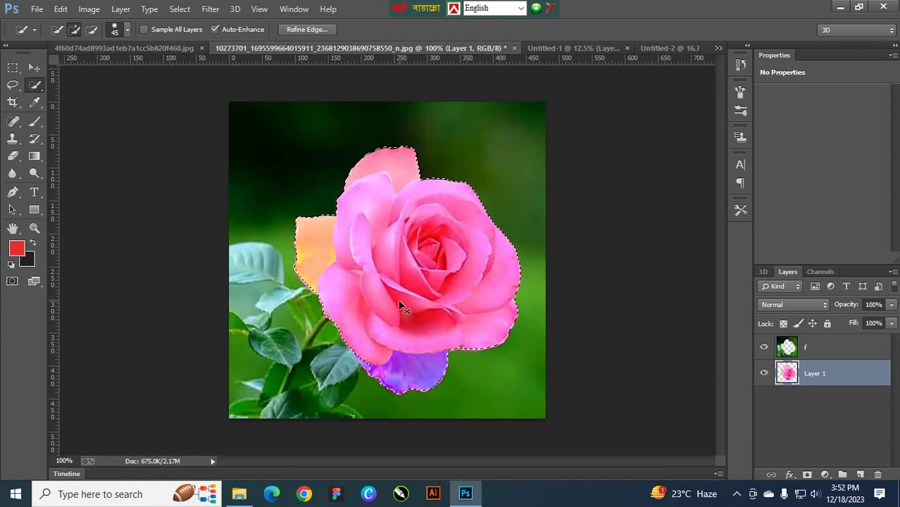
# Invert the rose selection, switch it back to the rose, and invert it again to select the background
pyautogui.click(181, 8)
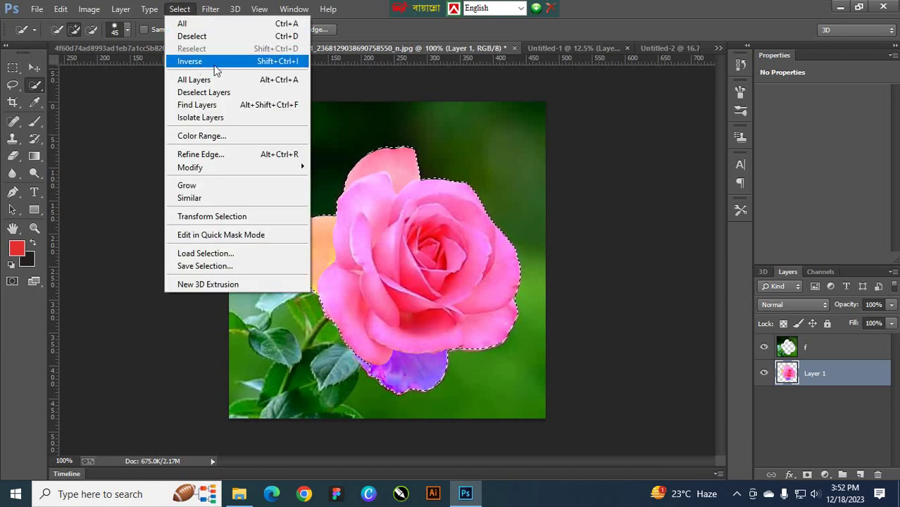
pyautogui.click(189, 63)
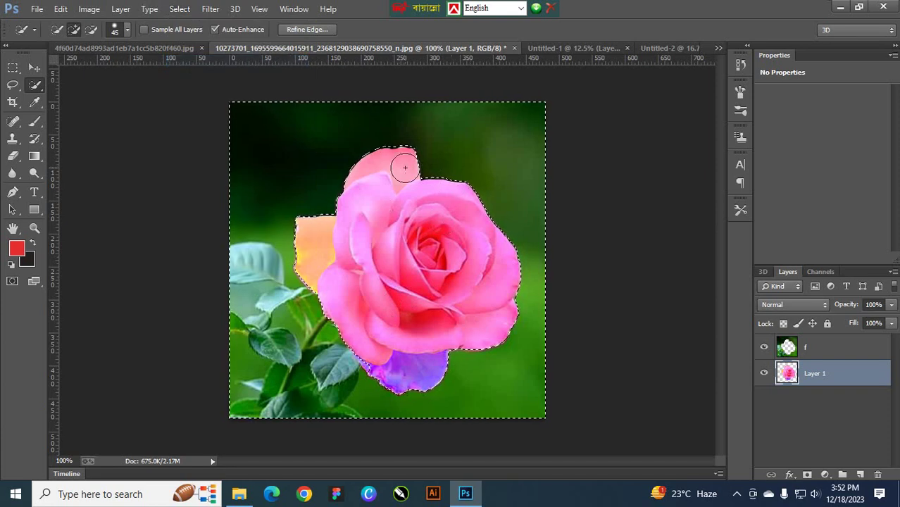
pyautogui.hotkey('ctrl', 'shift', 'i')
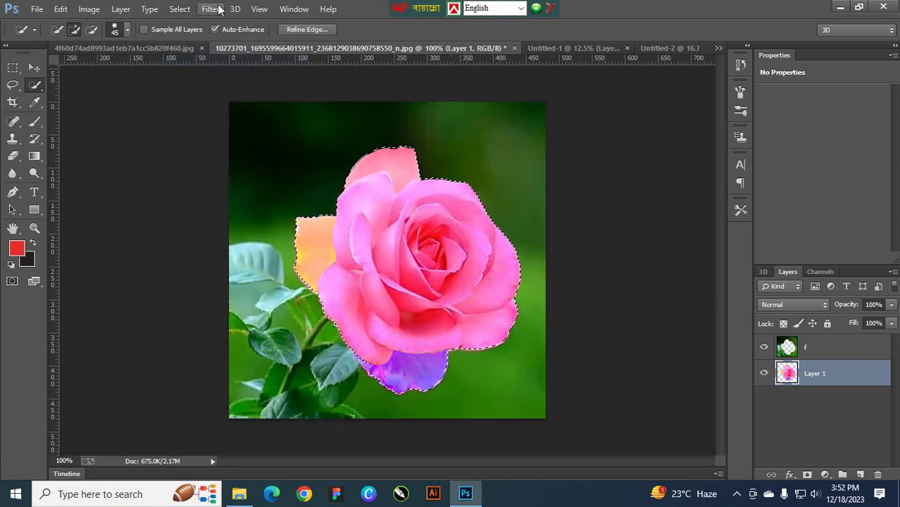
pyautogui.click(180, 9)
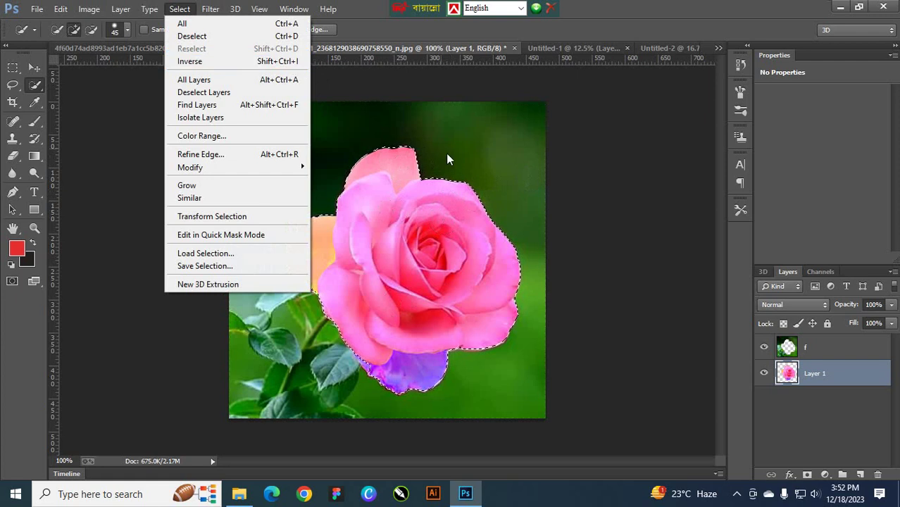
pyautogui.click(432, 230)
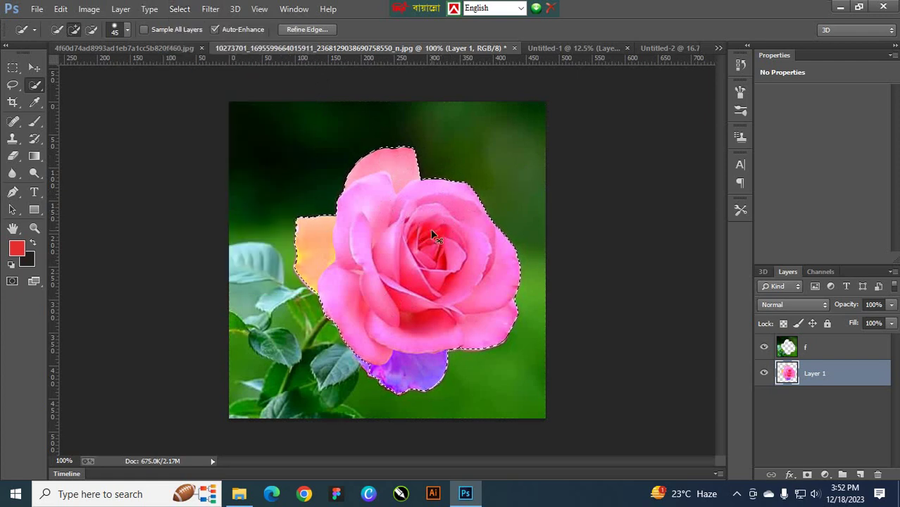
pyautogui.hotkey('ctrl', 'shift', 'i')
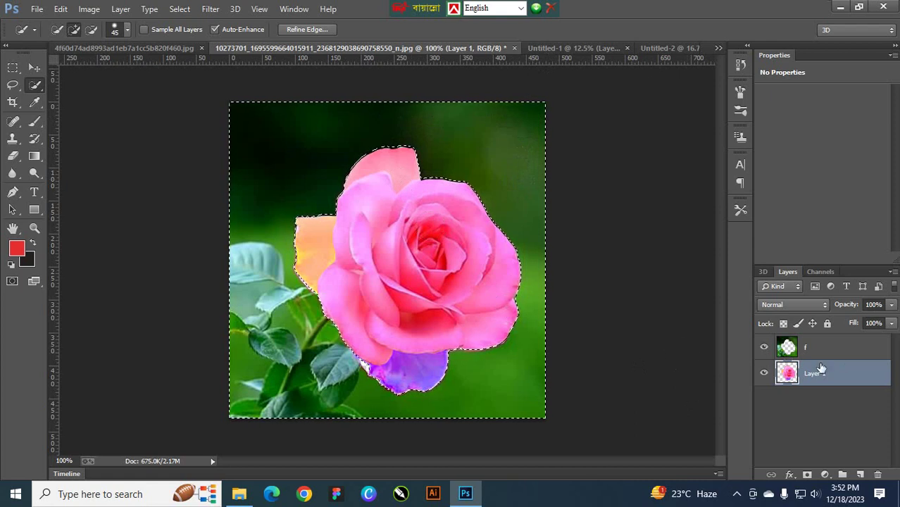
# Merge the layer named f down into Layer 1
pyautogui.hotkey('alt', ']')
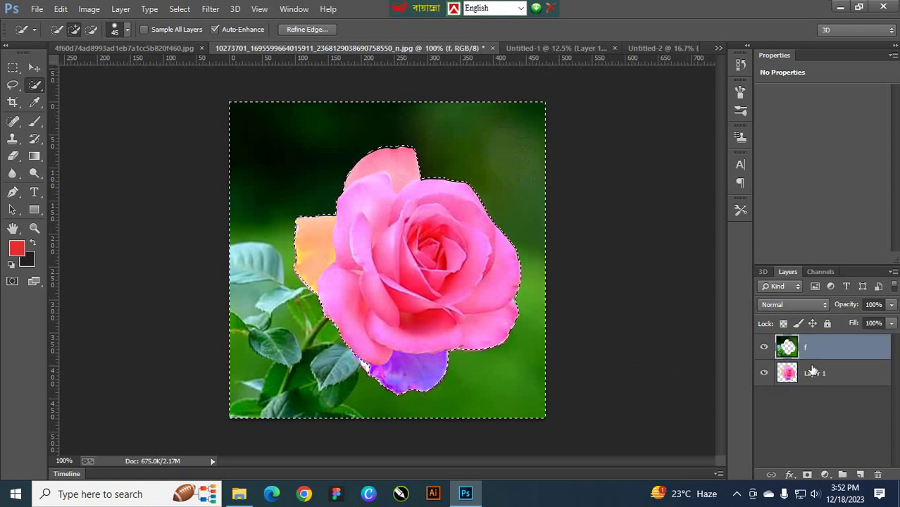
pyautogui.hotkey('ctrl', 'e')
# Try deleting the selected background around the rose, undo the deletion, and clear the selection
pyautogui.press('Delete')
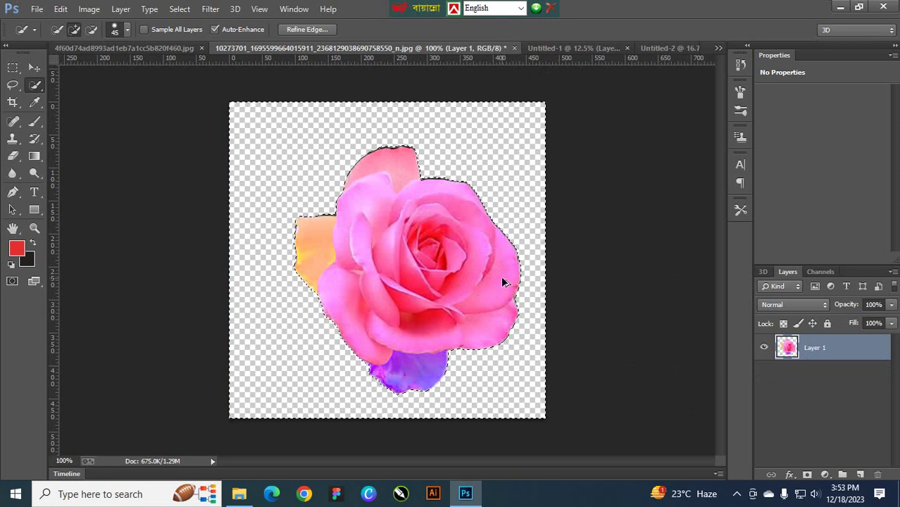
pyautogui.hotkey('ctrl', 'z')
pyautogui.hotkey('ctrl', 'd')
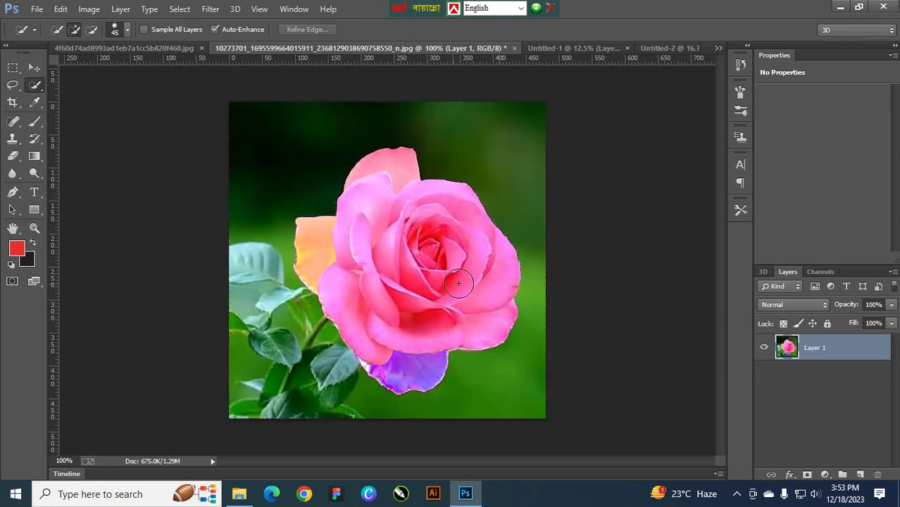
# Select the whole rose on the merged layer with the Quick Selection tool, including its orange and purple petals
pyautogui.rightClick(35, 86)
pyautogui.click(104, 80)
pyautogui.moveTo(411, 277); pyautogui.dragTo(346, 267)
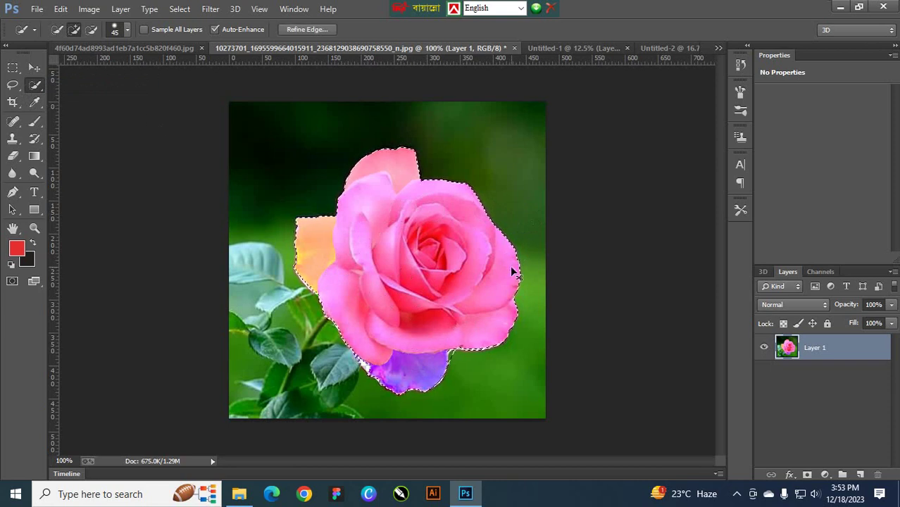
# Invert the selection, try deleting the background and deselecting, and undo both back to the inverted selection
pyautogui.hotkey('ctrl', 'shift', 'i')
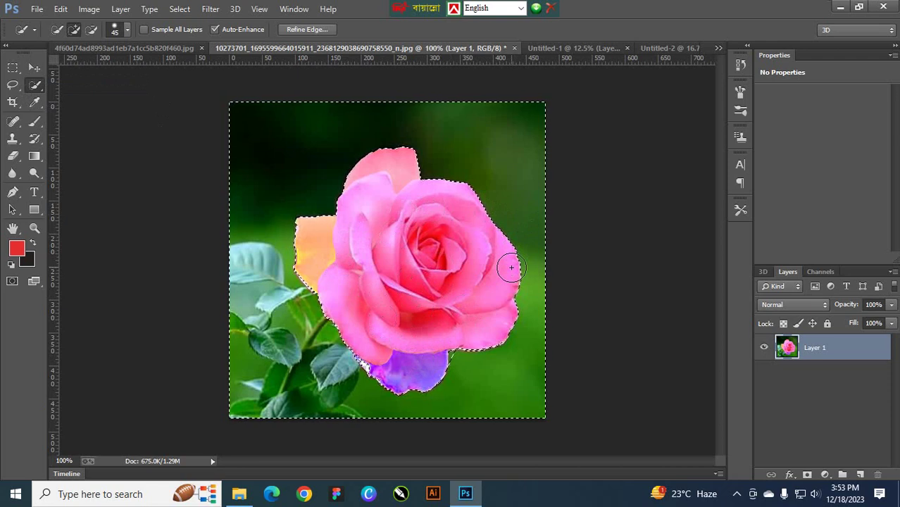
pyautogui.press('Delete')
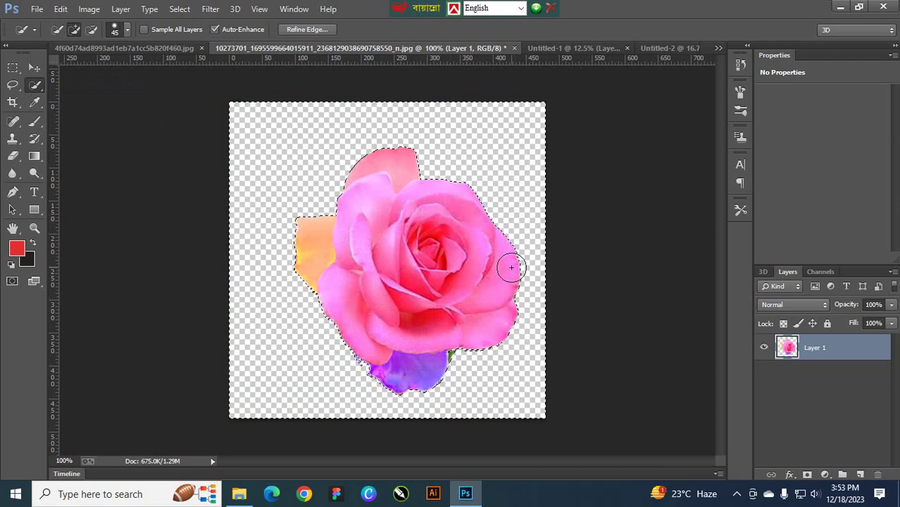
pyautogui.hotkey('ctrl', 'd')
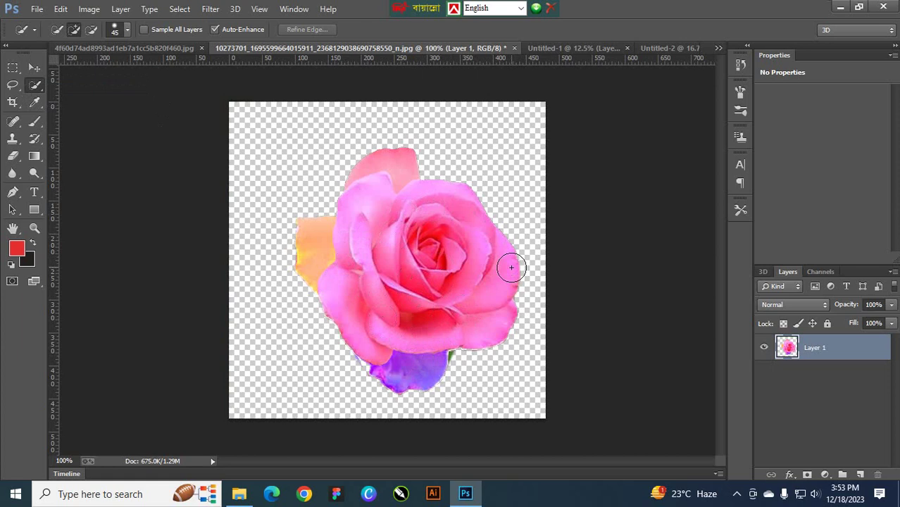
pyautogui.hotkey('ctrl', 'alt', 'z')
pyautogui.hotkey('ctrl', 'alt', 'z')
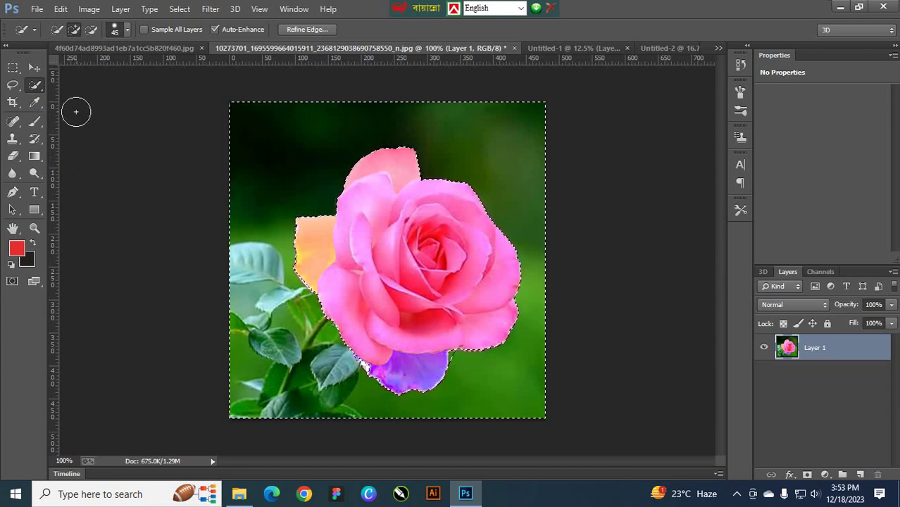
pyautogui.click(36, 9)
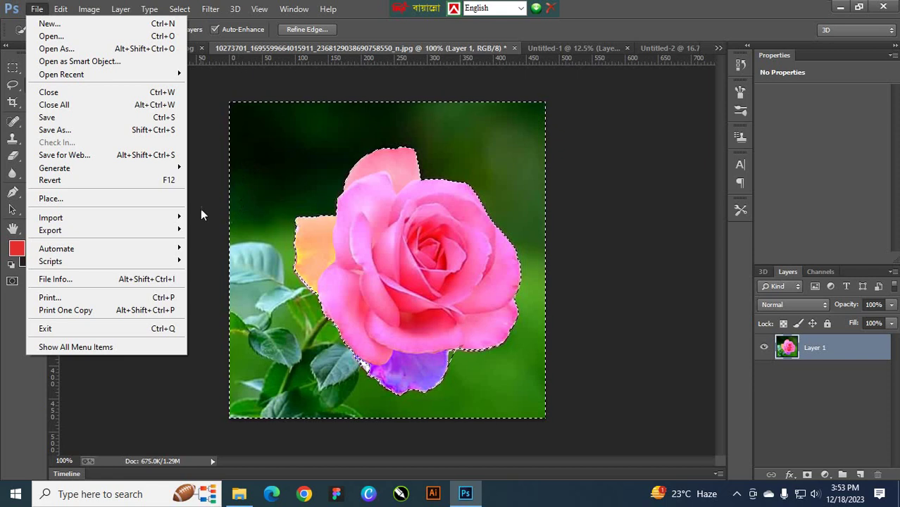
pyautogui.click(37, 8)
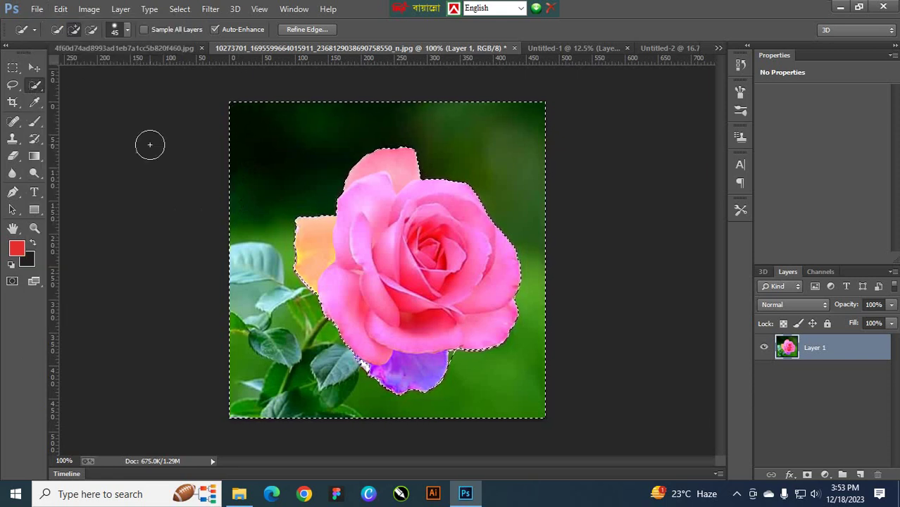
# Clear the selection and brush a loose one over the whole rose, spilling into the background around the orange petal and below the bloom
pyautogui.hotkey('ctrl', 'd')
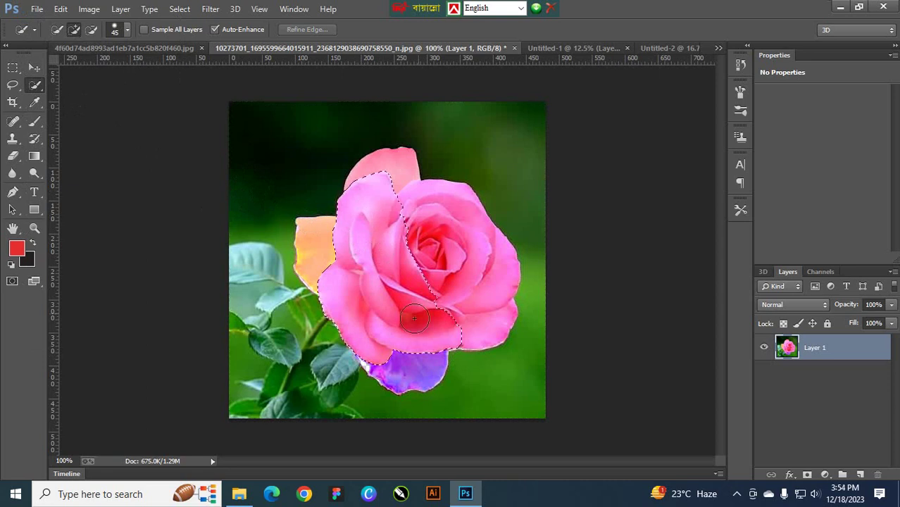
pyautogui.moveTo(339, 216)
pyautogui.mouseDown()
pyautogui.moveTo(327, 255)
pyautogui.moveTo(298, 221)
pyautogui.moveTo(347, 217)
pyautogui.mouseUp()
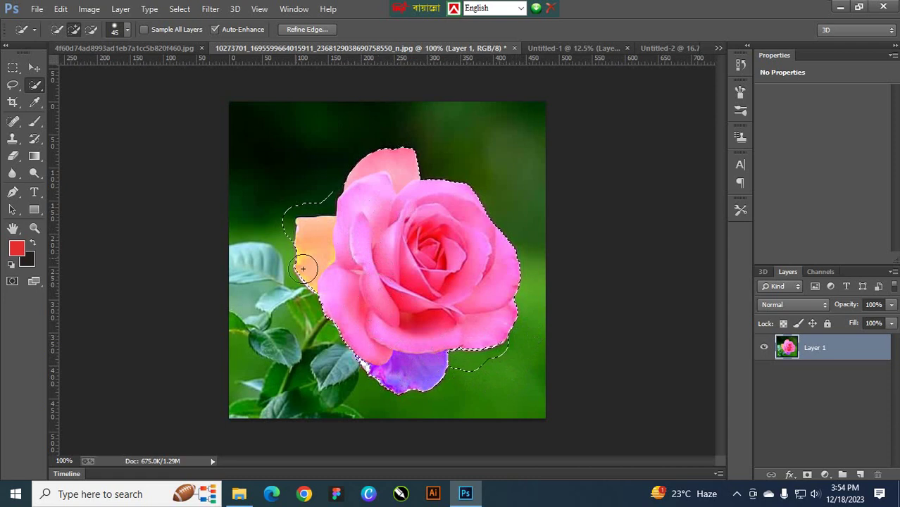
# Compare the Quick Selection tool's subtract and add modes by switching repeatedly between them
pyautogui.click(91, 31)
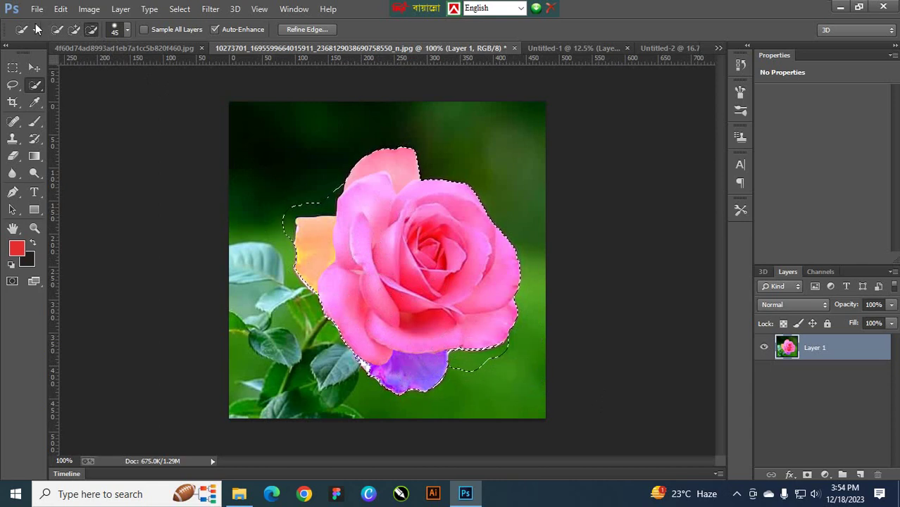
pyautogui.click(74, 29)
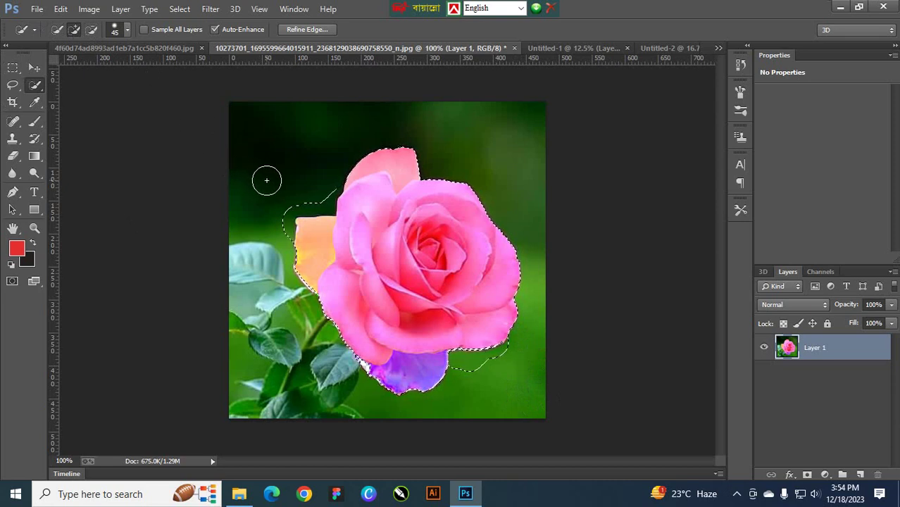
pyautogui.press('alt')
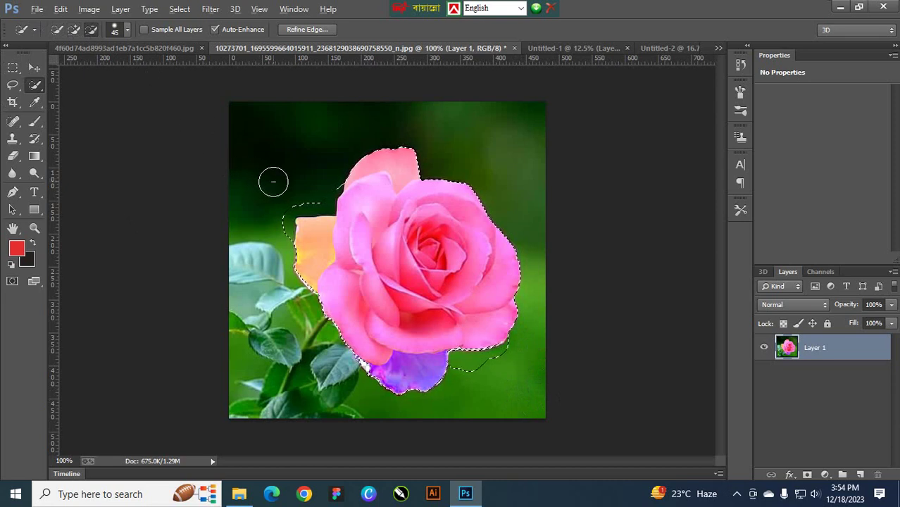
pyautogui.press('alt')
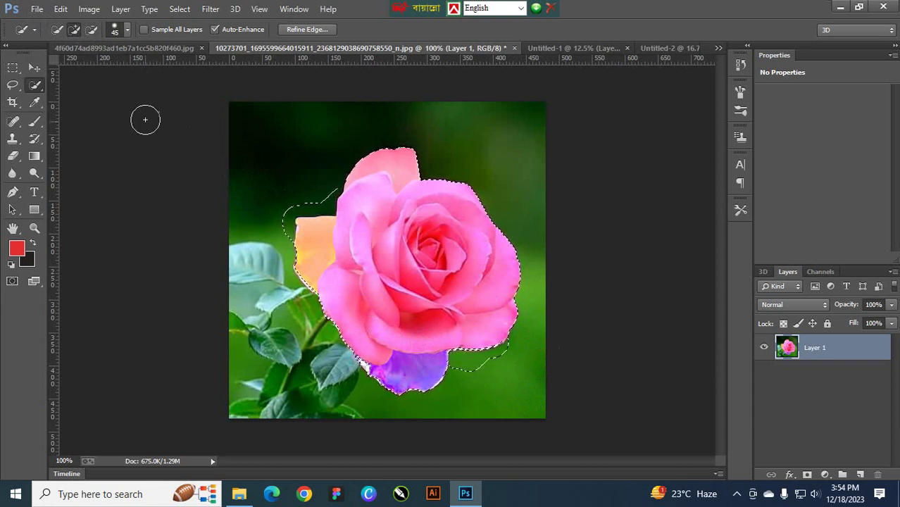
pyautogui.press('alt')
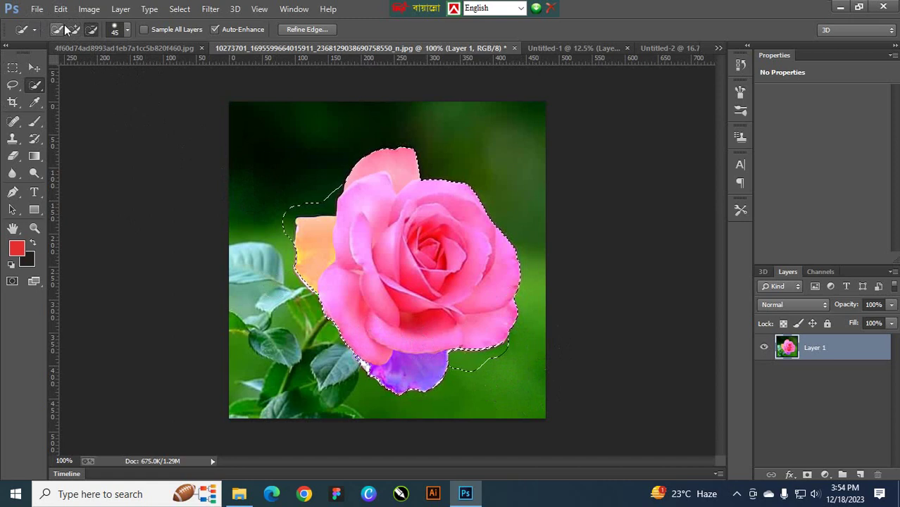
pyautogui.click(90, 33)
pyautogui.press('shift')
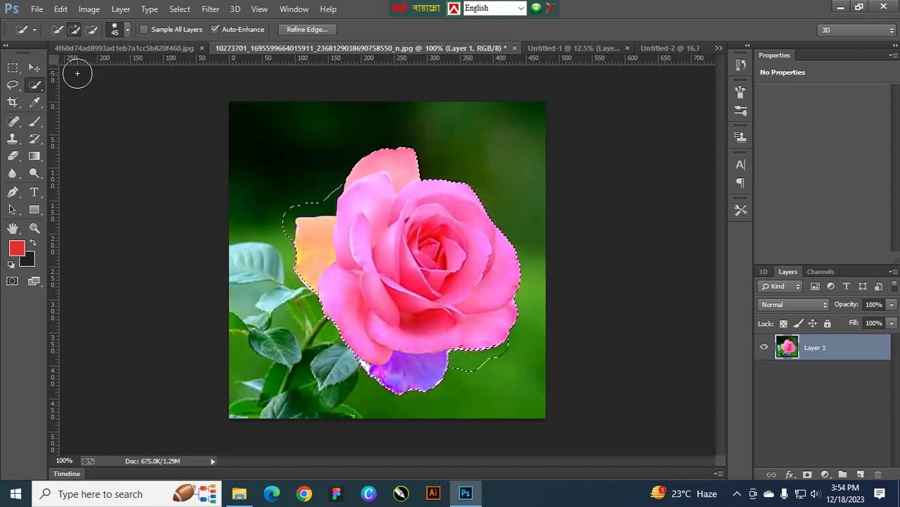
pyautogui.press('alt')
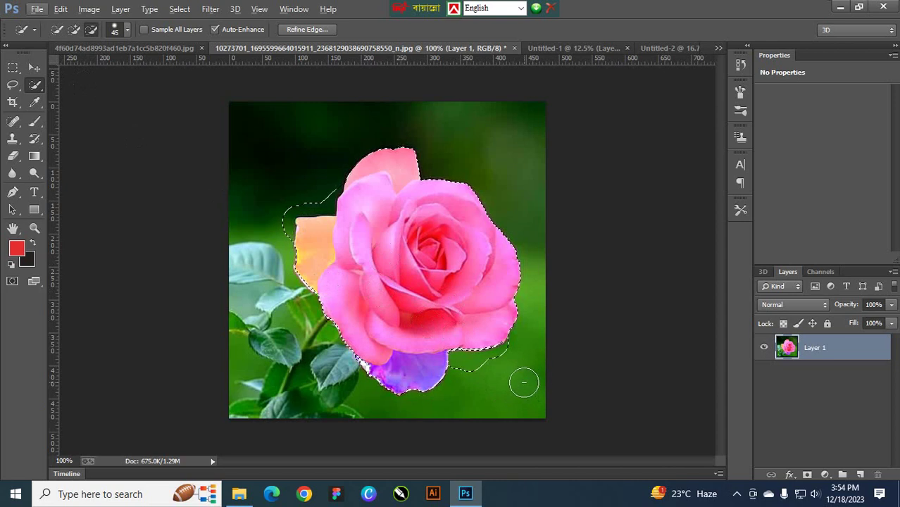
pyautogui.press('alt')
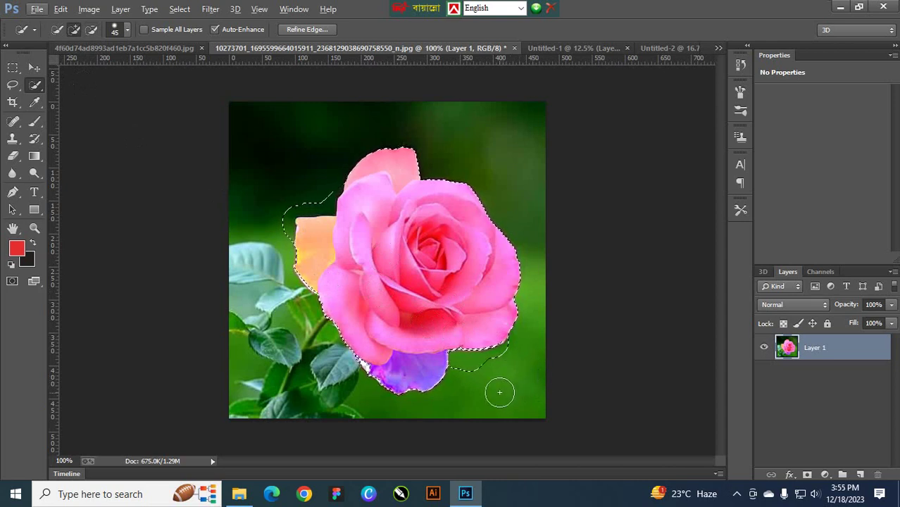
# Subtract the spilled background areas by the orange petal and below the bloom from the selection, using a 15 px brush
pyautogui.press('alt')
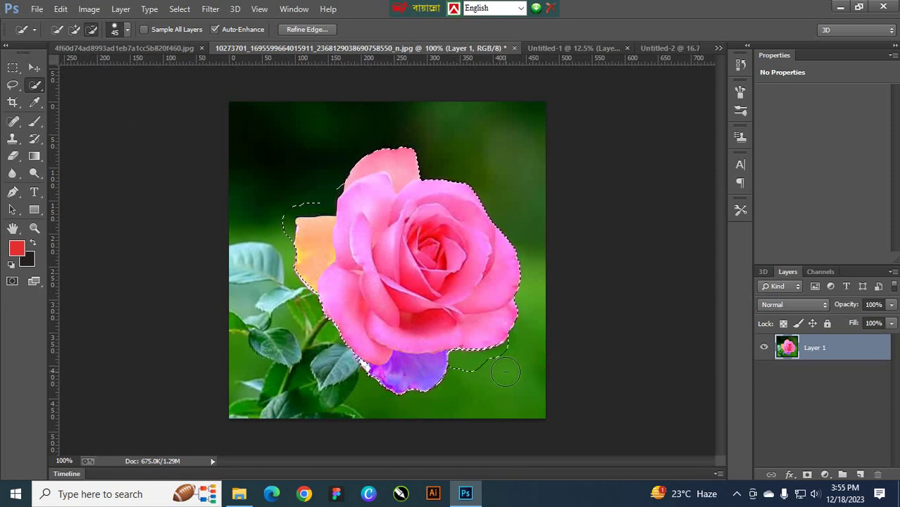
pyautogui.press('alt')
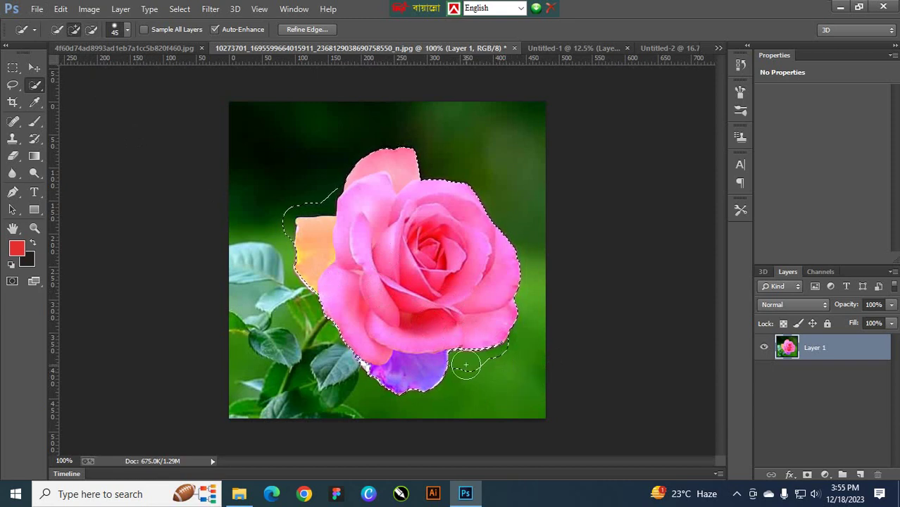
pyautogui.press('alt')
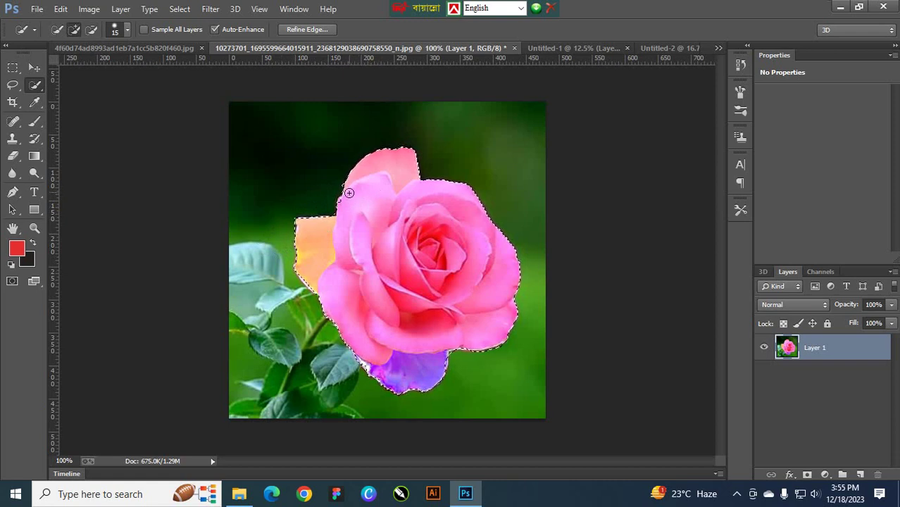
# Switch to the Magic Wand tool
pyautogui.click(36, 85)
pyautogui.click(116, 95)
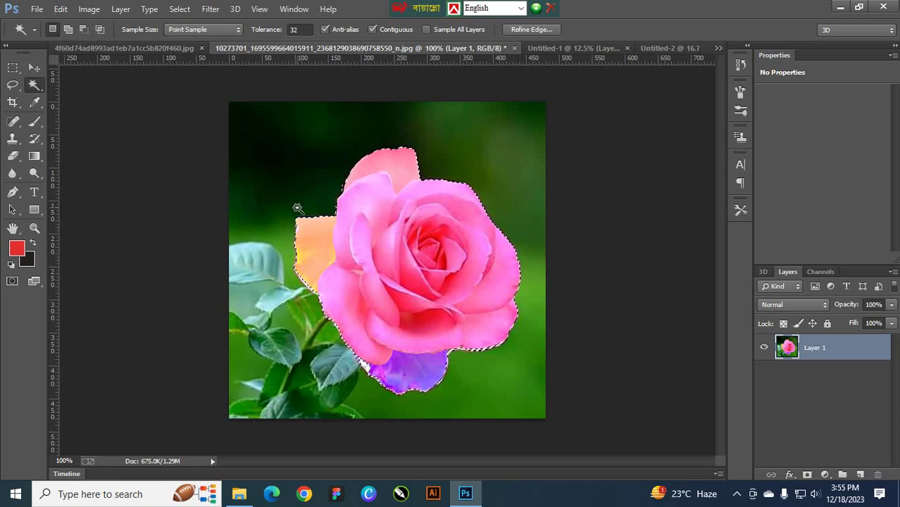
# Clear the rose selection and sample the salmon upper petal and the pink petals with the Magic Wand, clearing the result
pyautogui.hotkey('ctrl', 'd')
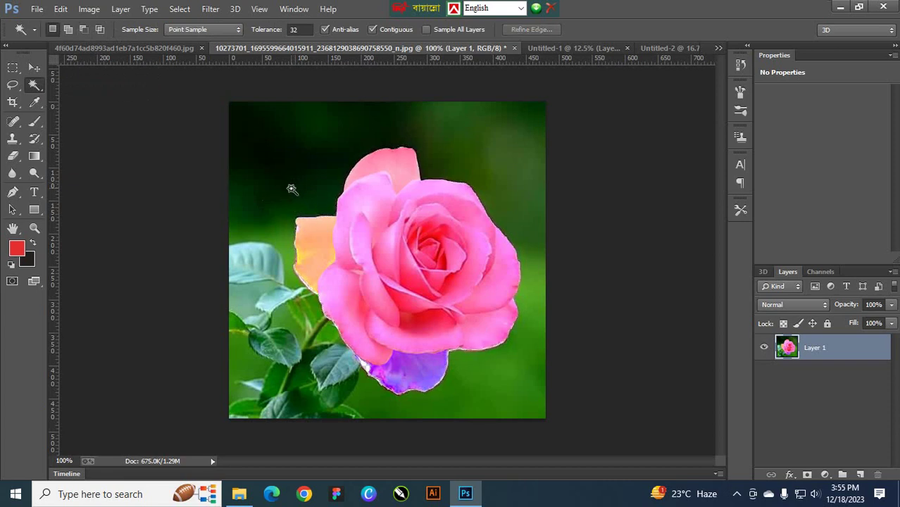
pyautogui.click(316, 254)
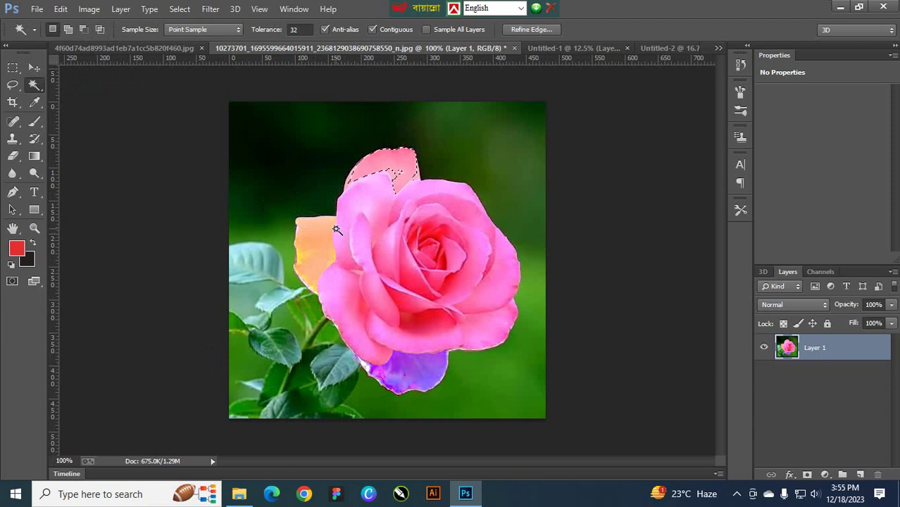
pyautogui.click(357, 237)
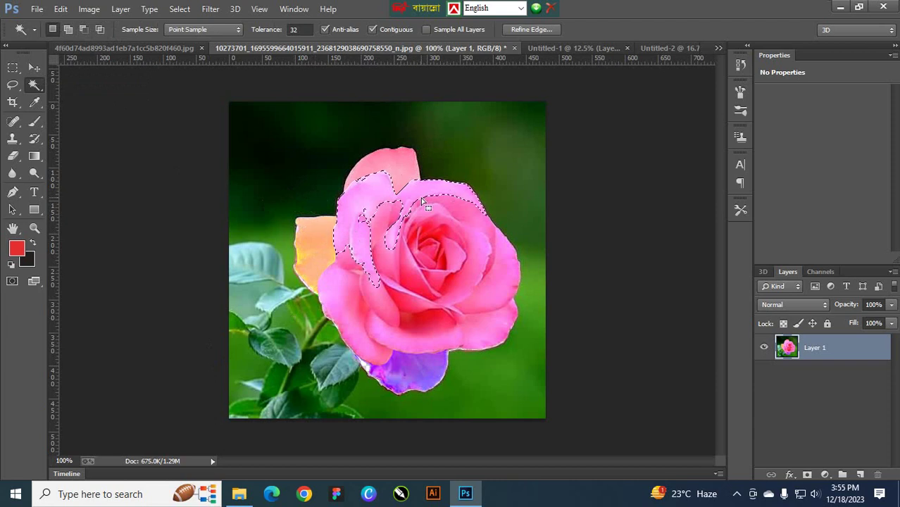
pyautogui.hotkey('ctrl', 'd')
# Sample several dark-green background areas around the rose and then the pink petals with the Magic Wand, clearing each selection
pyautogui.click(484, 146)
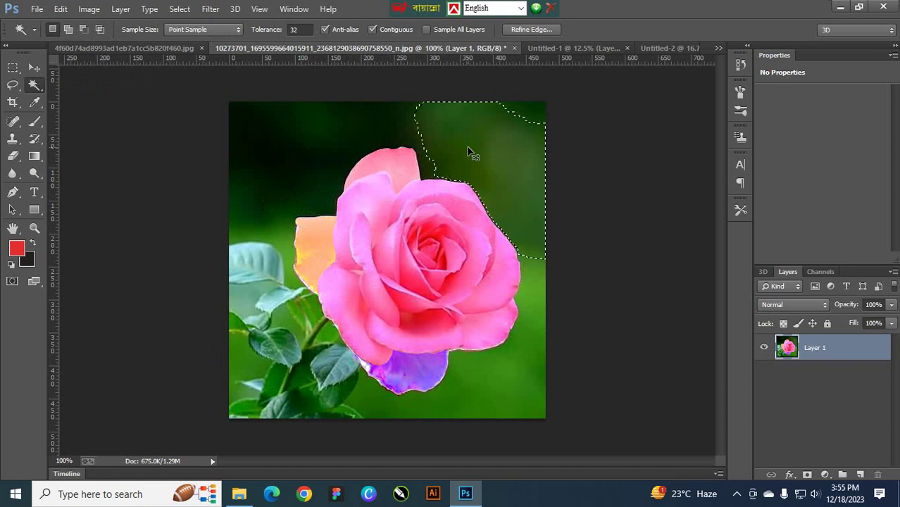
pyautogui.hotkey('ctrl', 'd')
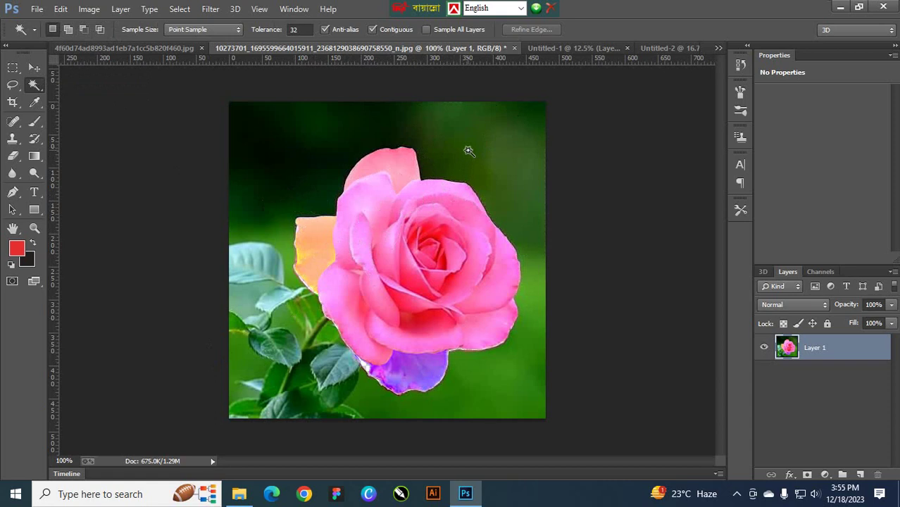
pyautogui.click(451, 110)
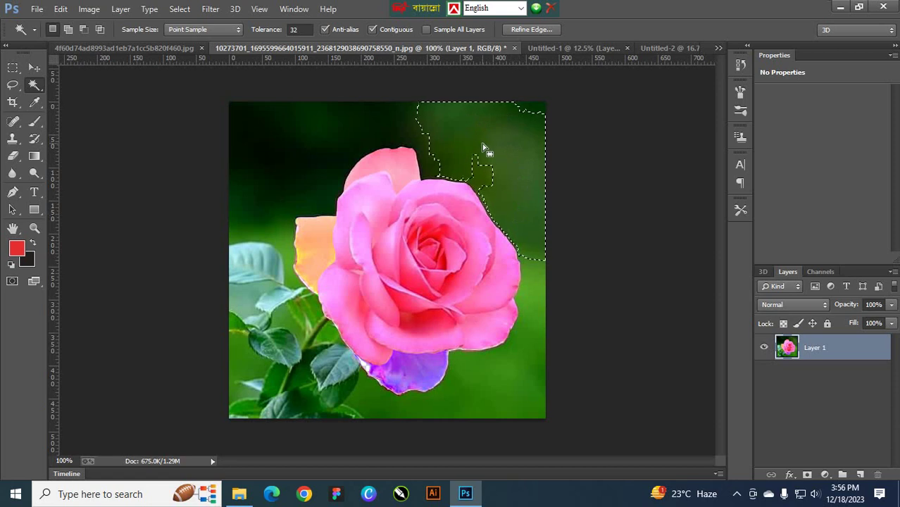
pyautogui.hotkey('ctrl', 'd')
pyautogui.click(255, 142)
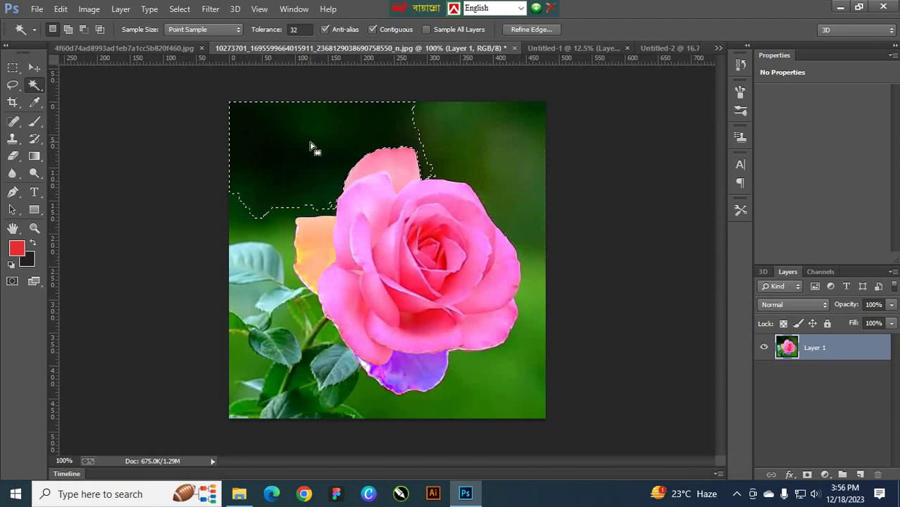
pyautogui.hotkey('ctrl', 'd')
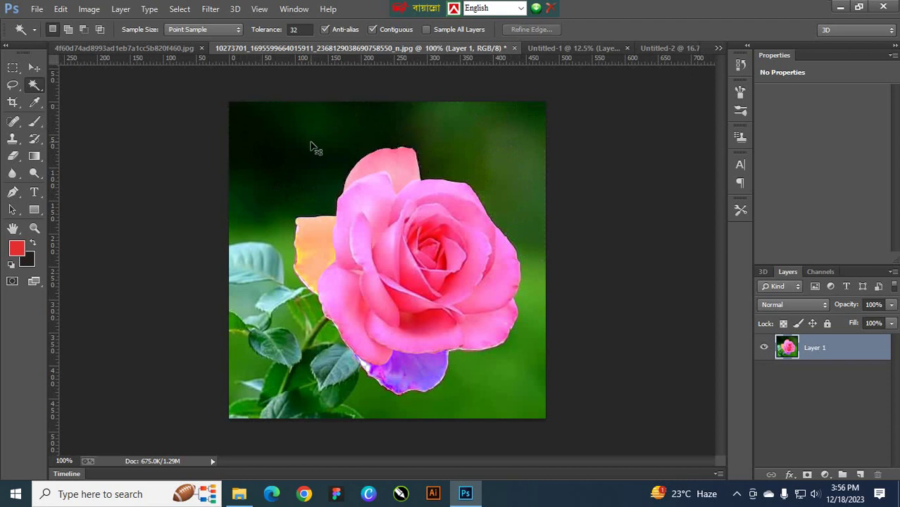
pyautogui.click(355, 194)
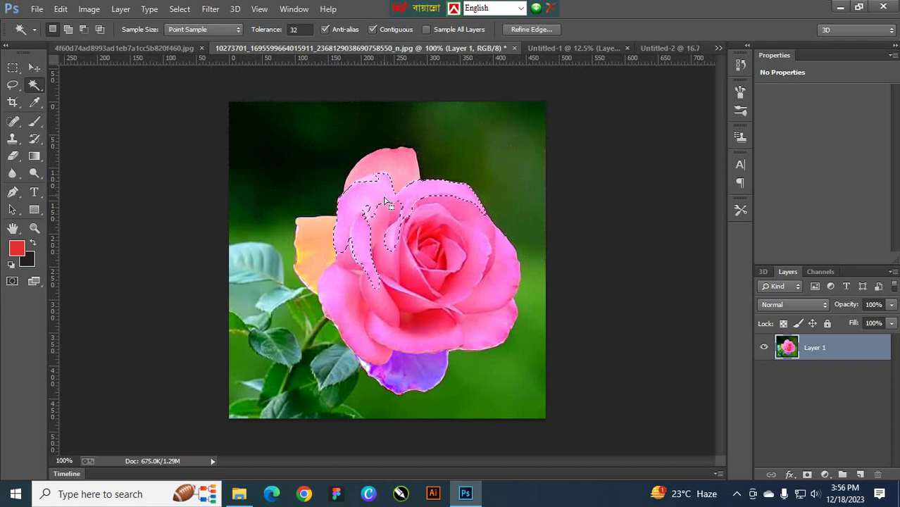
pyautogui.hotkey('ctrl', 'd')
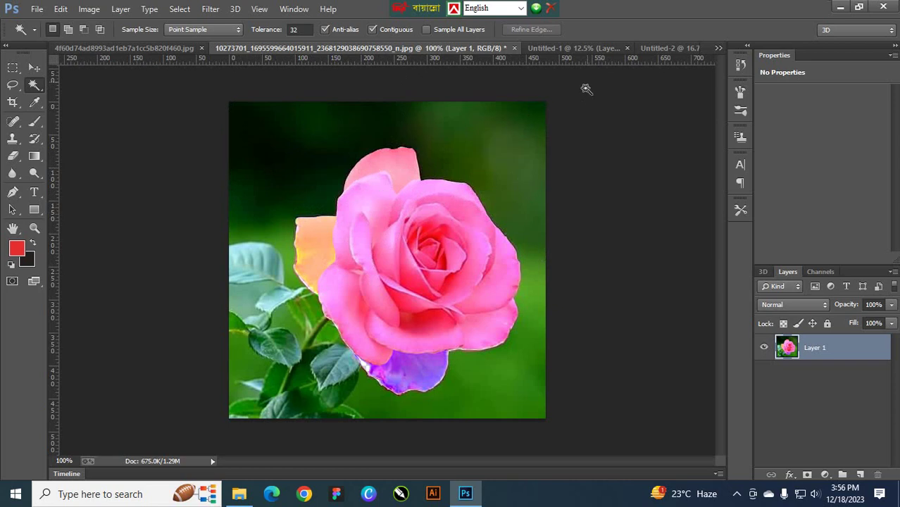
# Open the 360_F_432440052 photo of the woman in the yellow sweater from the picture folder
pyautogui.click(36, 9)
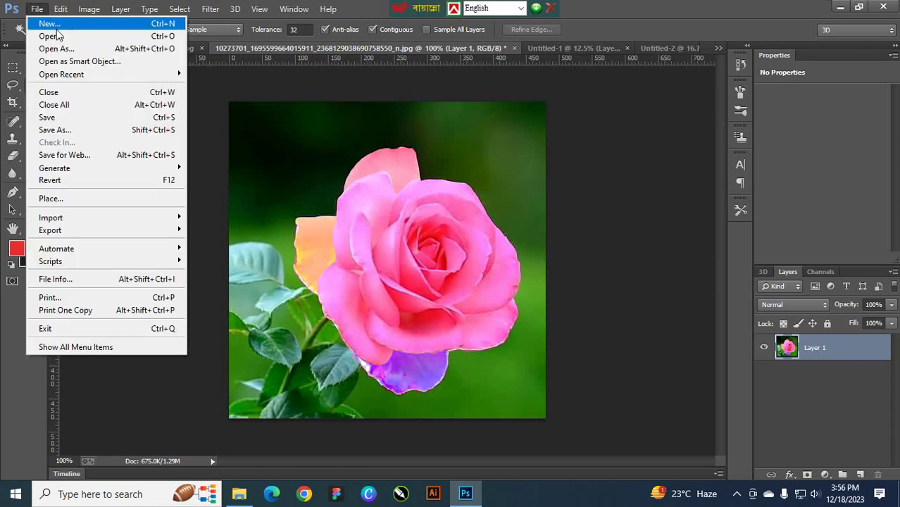
pyautogui.click(56, 36)
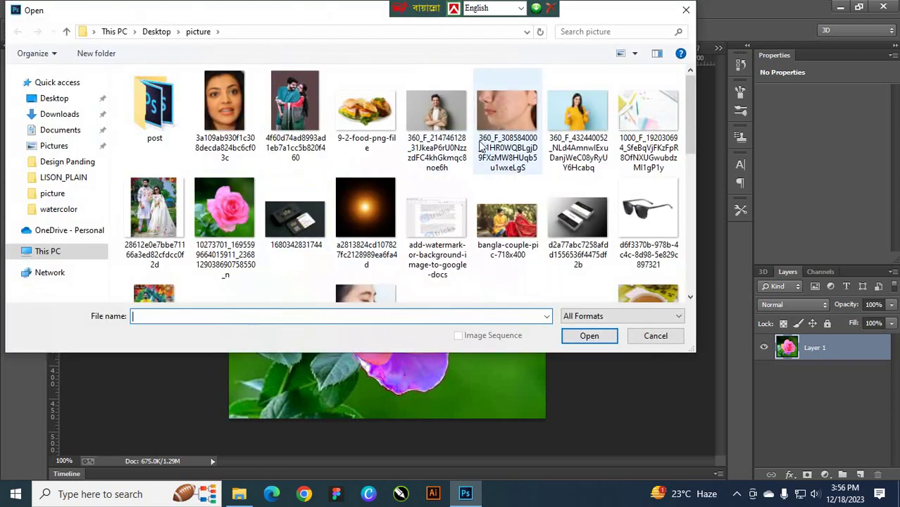
pyautogui.click(590, 121)
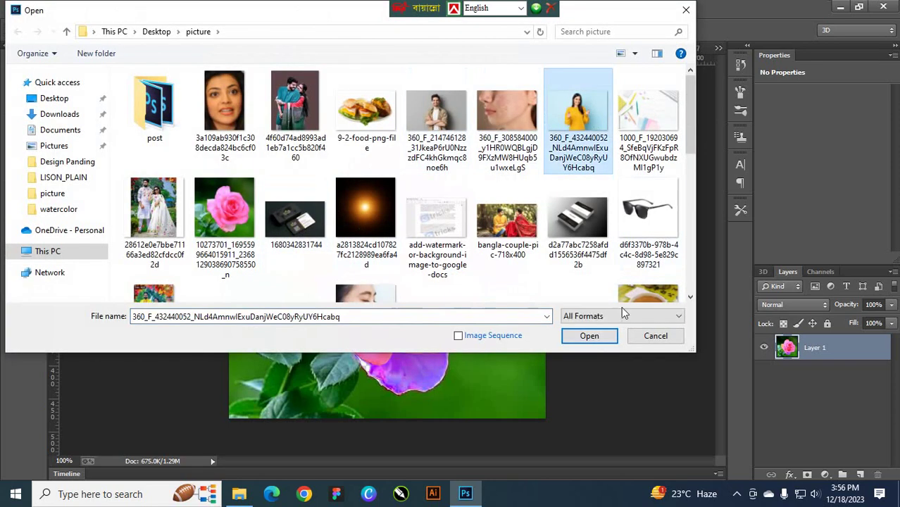
pyautogui.click(590, 336)
pyautogui.moveTo(261, 63); pyautogui.dragTo(363, 50)
# Select the light-blue background with the Magic Wand, then raise the tolerance to 50 and reselect it
pyautogui.click(263, 175)
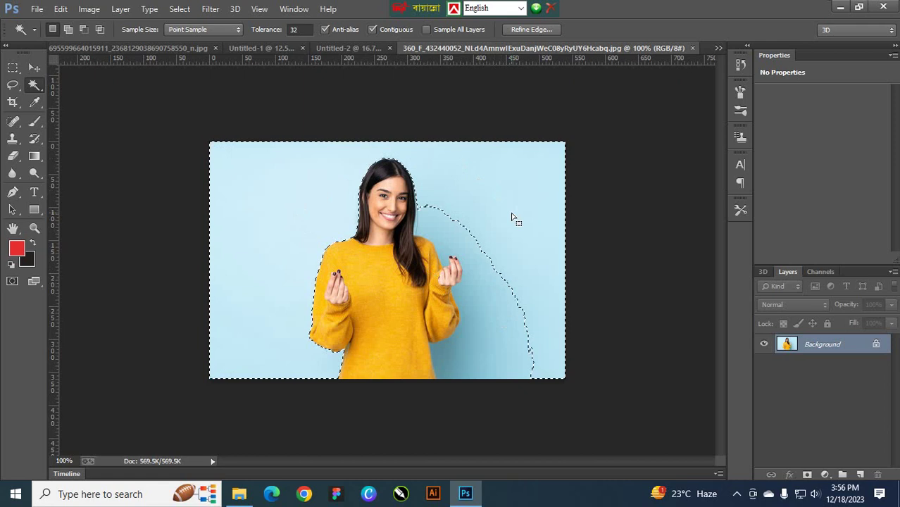
pyautogui.click(312, 30)
pyautogui.write('50')
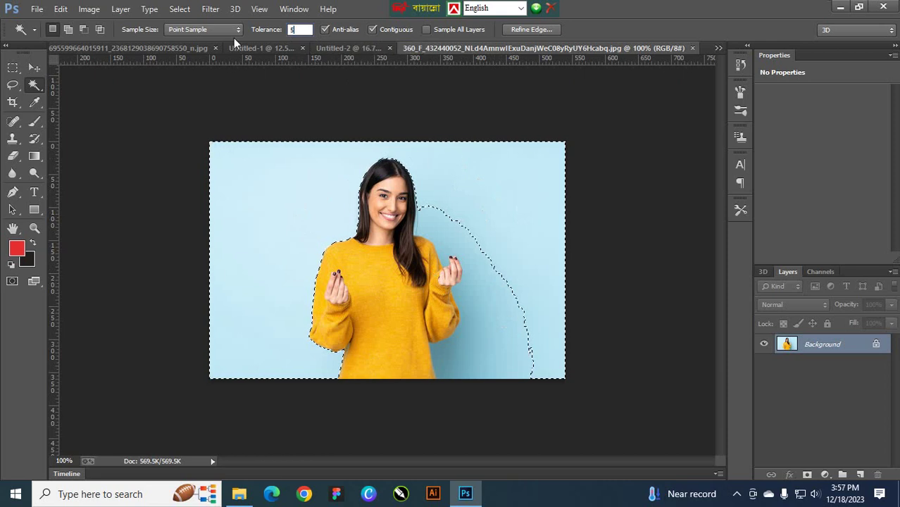
pyautogui.click(530, 196)
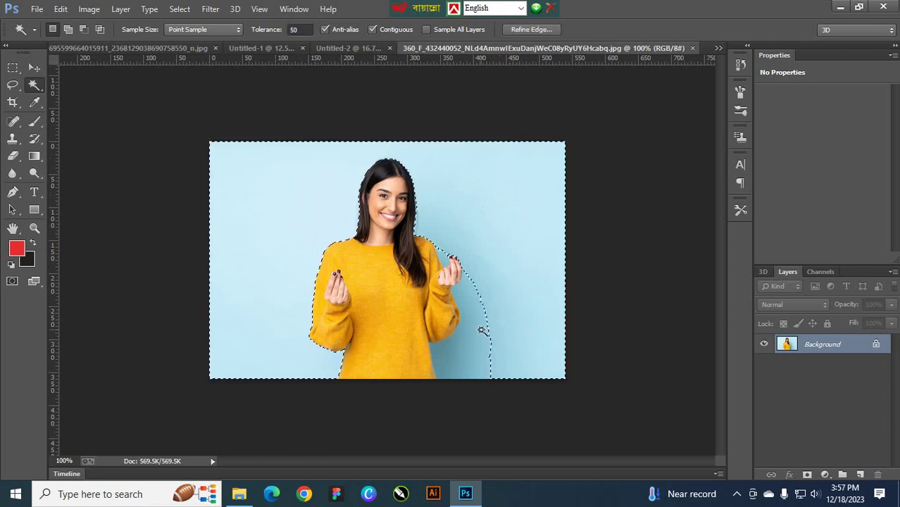
# Set the Magic Wand tolerance to 70 and reselect the light-blue background
pyautogui.click(303, 30)
pyautogui.doubleClick(303, 30)
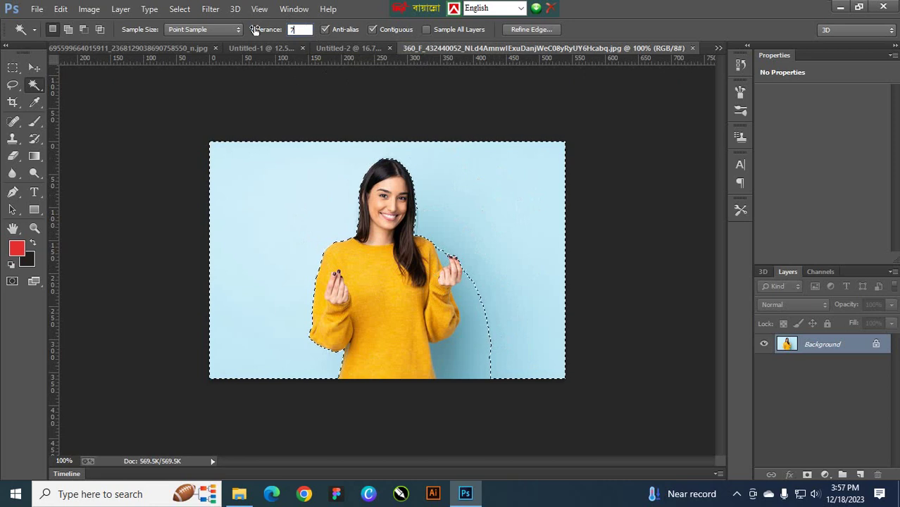
pyautogui.write('70')
pyautogui.click(545, 268)
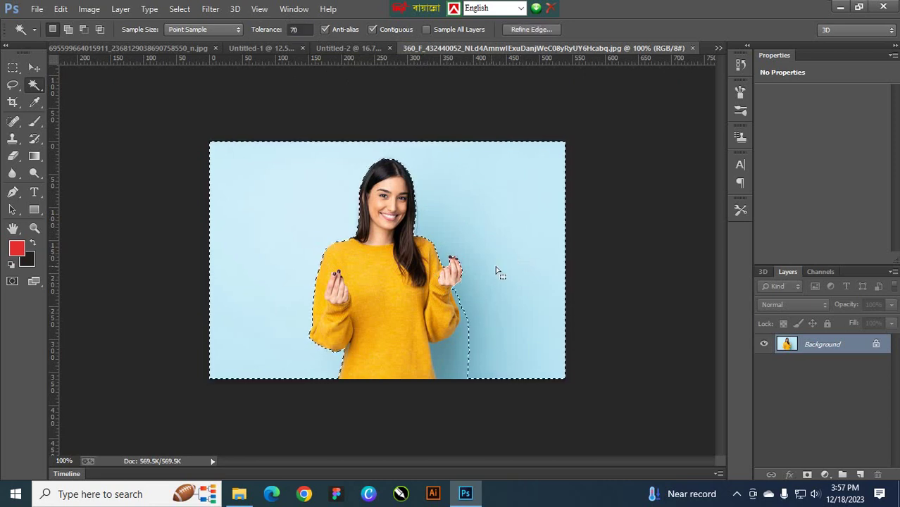
# Set the Magic Wand tolerance to 80 and sample the light-blue background again
pyautogui.doubleClick(299, 30)
pyautogui.write('80')
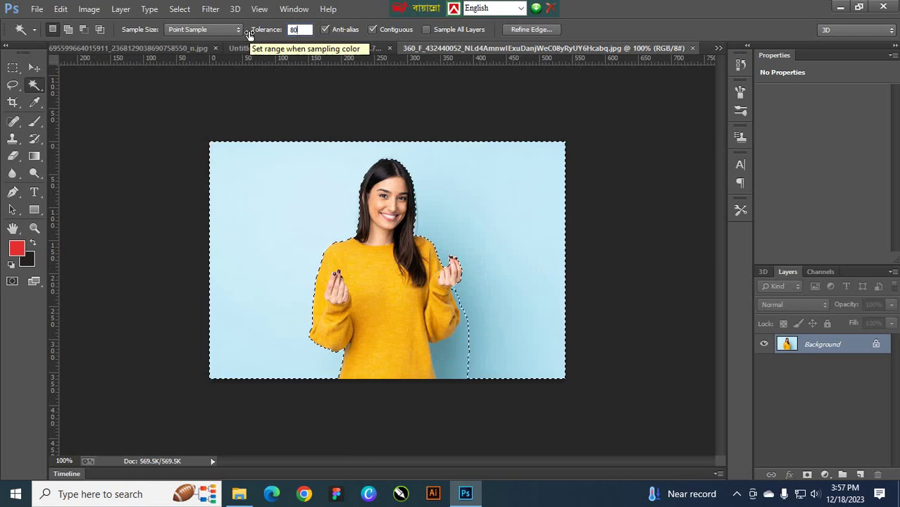
pyautogui.click(516, 300)
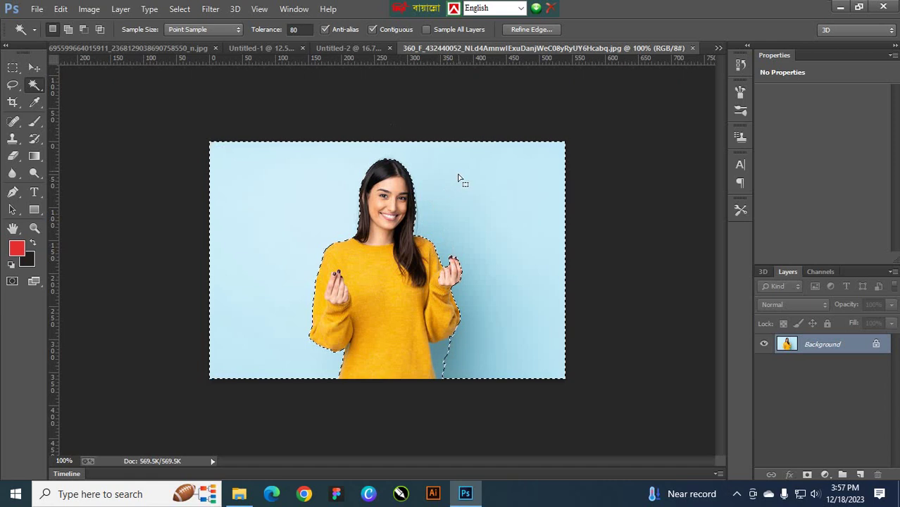
# Try the Magic Wand on the blue background with Contiguous off, inspect the woman's mouth area, and clear the selection
pyautogui.hotkey('ctrl', 'd')
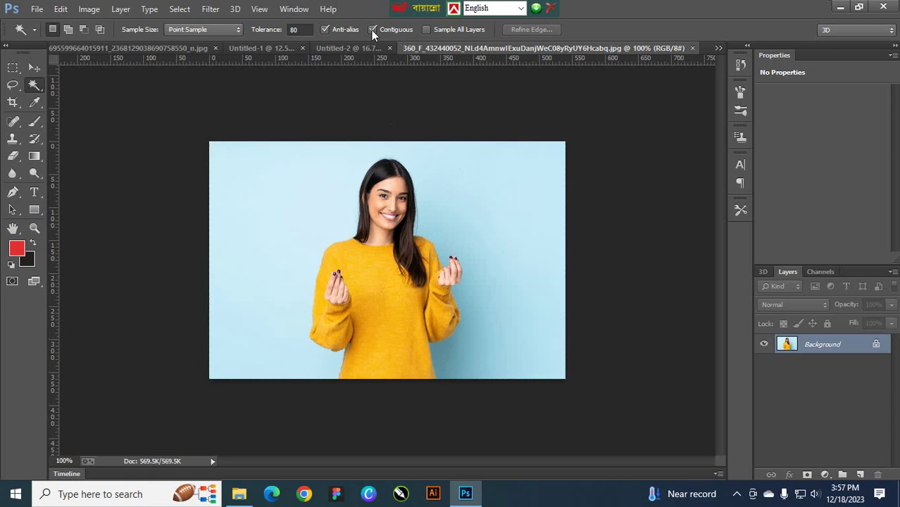
pyautogui.click(487, 202)
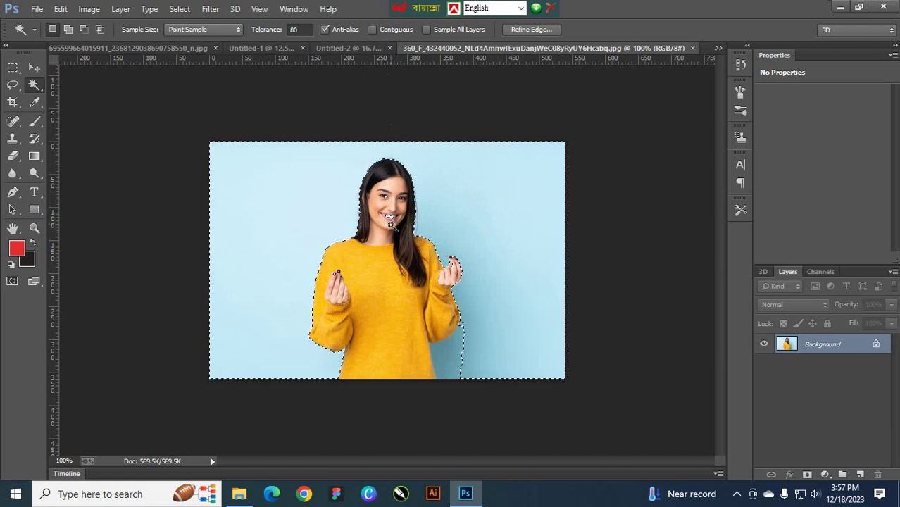
pyautogui.hotkey('ctrl', '+')
pyautogui.click(443, 211)
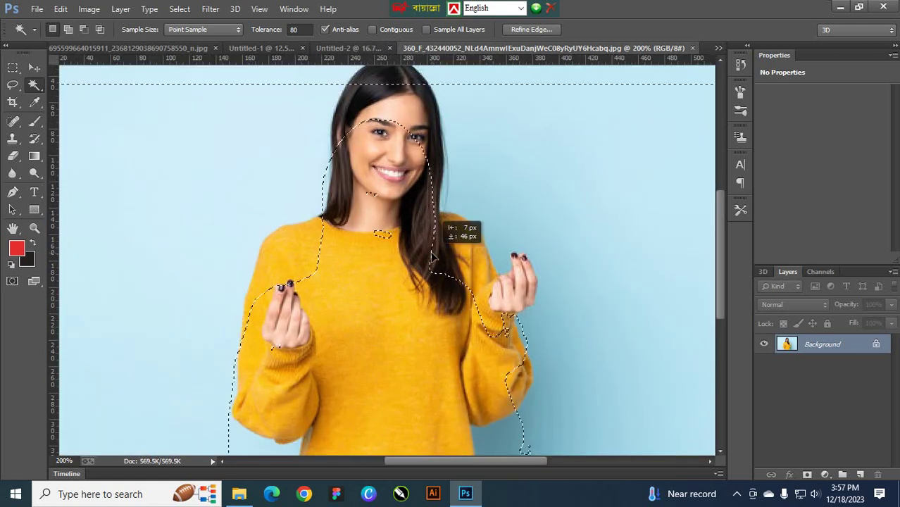
pyautogui.hotkey('ctrl', 'd')
pyautogui.scroll(1, 460, 182)
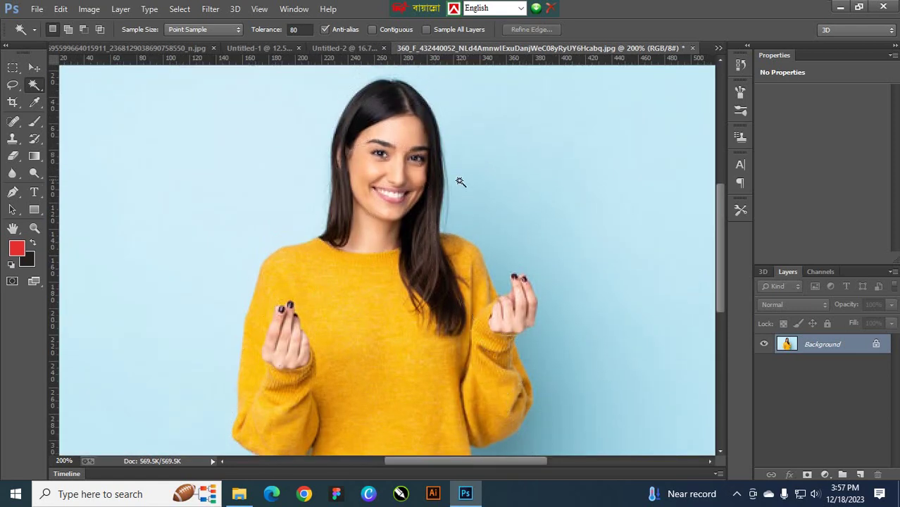
# Compare background selections with Contiguous on and off around the woman's face, leaving Contiguous enabled
pyautogui.click(385, 27)
pyautogui.click(618, 192)
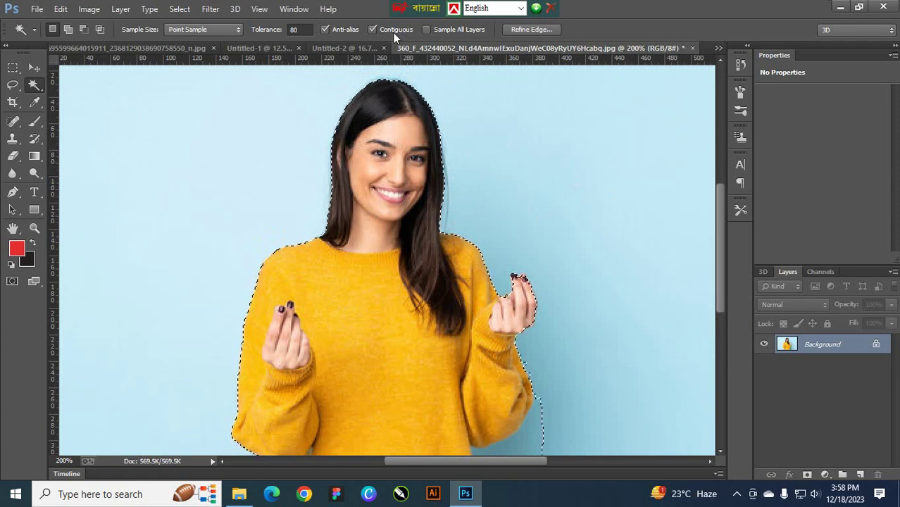
pyautogui.click(373, 30)
pyautogui.click(554, 178)
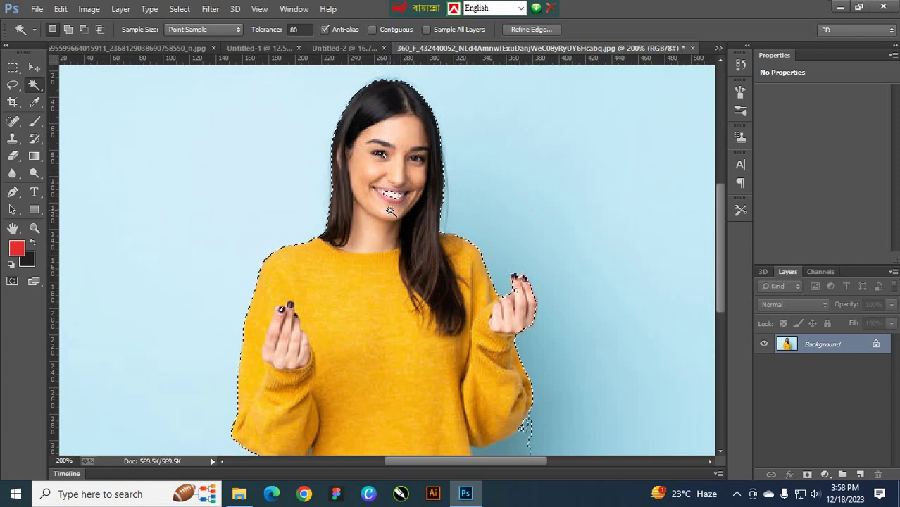
pyautogui.click(382, 31)
pyautogui.click(534, 226)
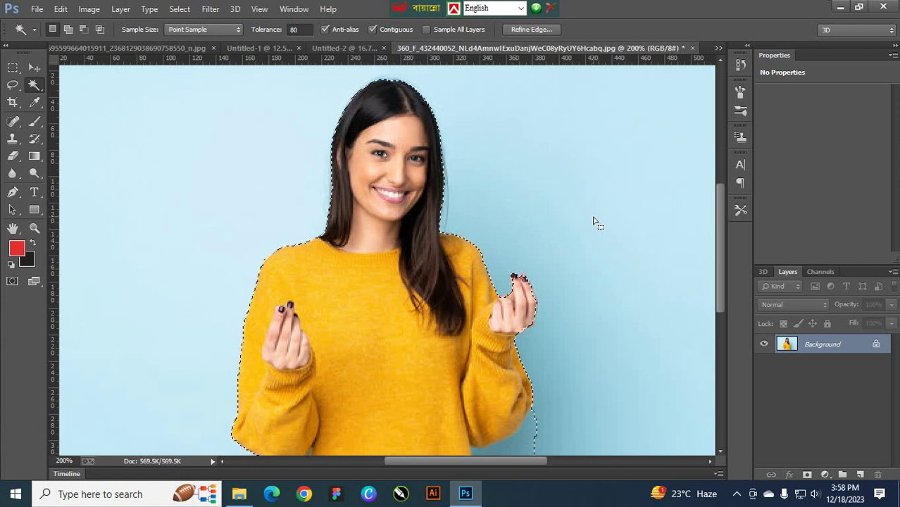
# Start a fresh Magic Wand selection of the blue background beside the woman and fill it with the red foreground colour
pyautogui.hotkey('ctrl', '-')
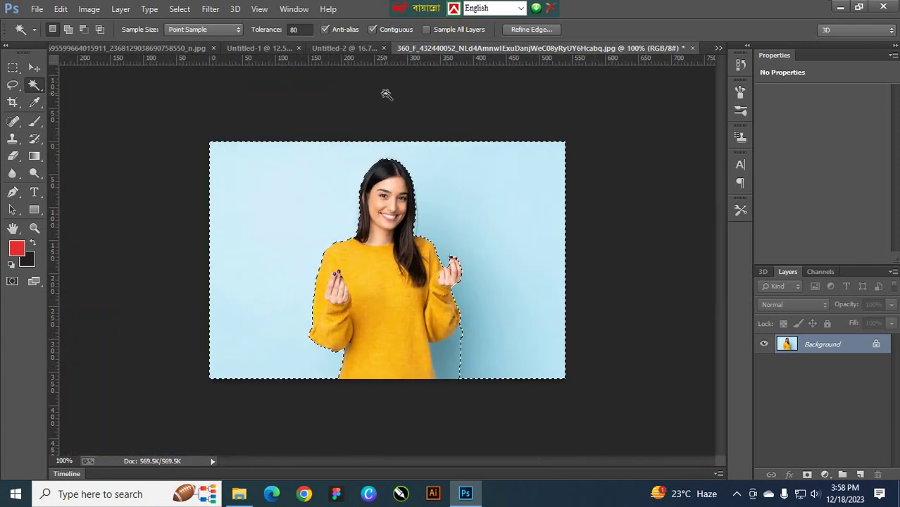
pyautogui.click(509, 226)
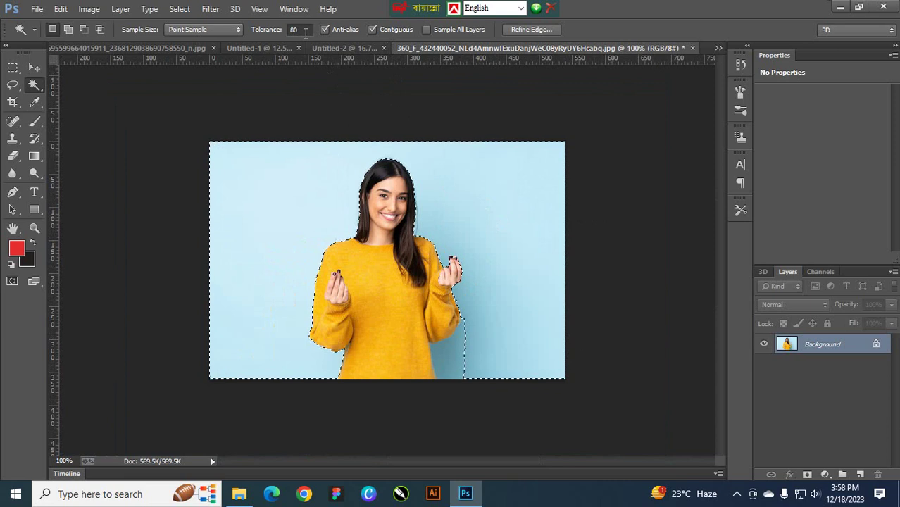
pyautogui.hotkey('ctrl', 'd')
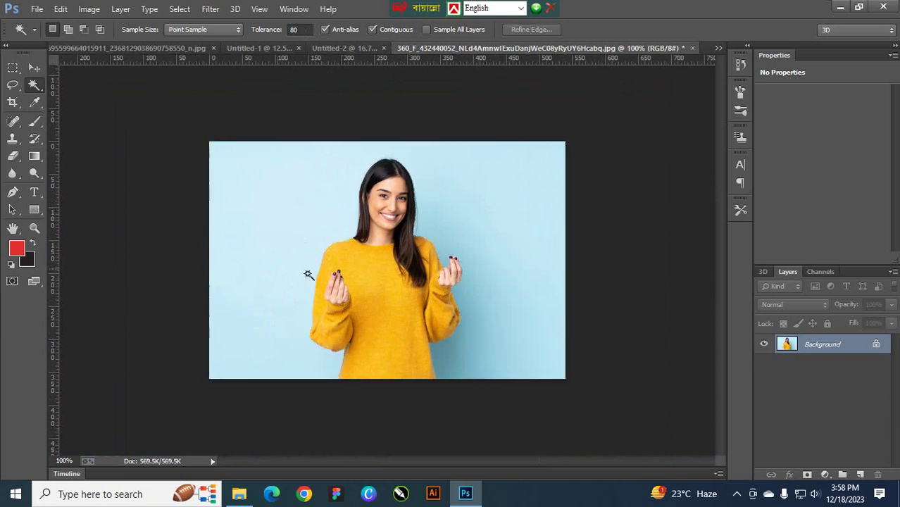
pyautogui.click(243, 229)
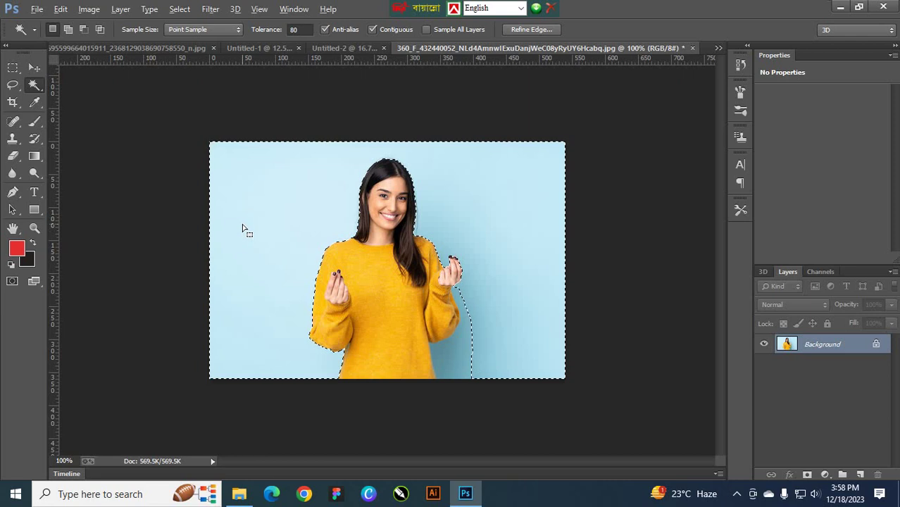
pyautogui.hotkey('alt', 'BackSpace')
# Select the remaining blue shadow patch beside the sweater, fill it with the red foreground colour, and clear the selection
pyautogui.click(457, 350)
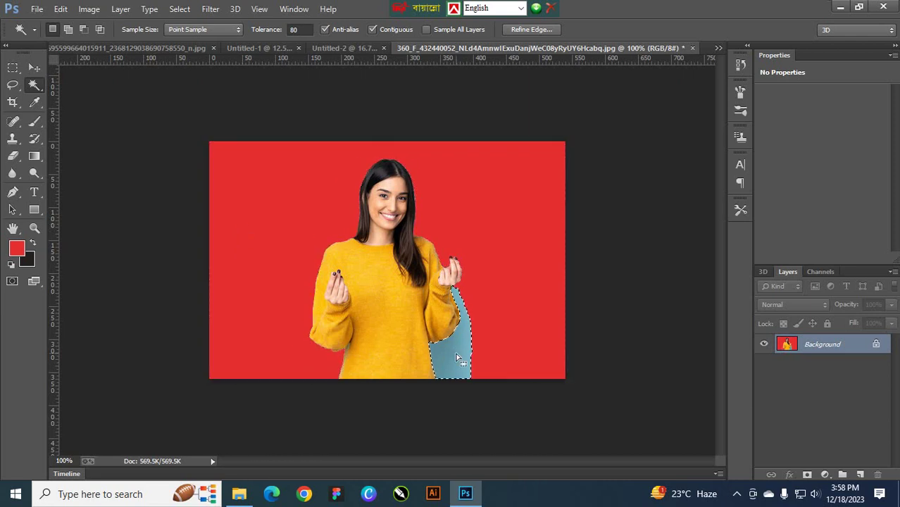
pyautogui.hotkey('alt', 'BackSpace')
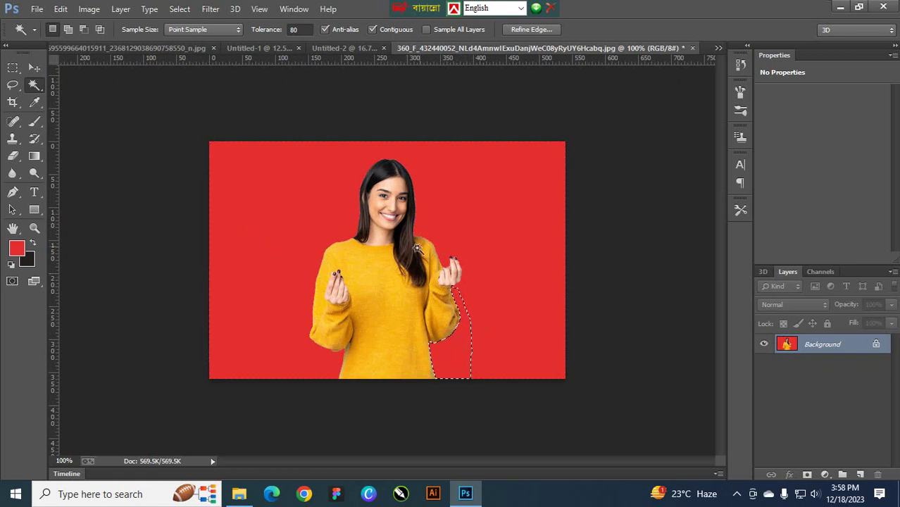
pyautogui.click(146, 159)
# Switch to the Quick Selection tool
pyautogui.rightClick(33, 84)
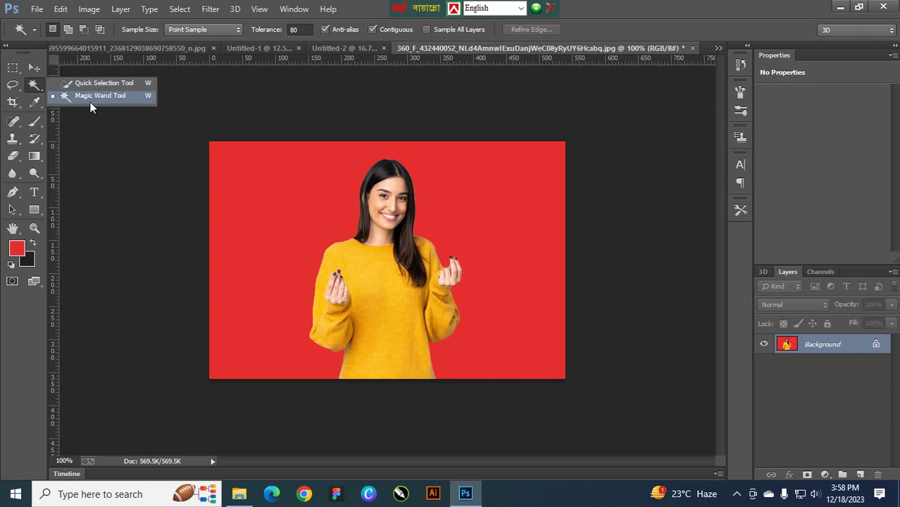
pyautogui.click(107, 86)
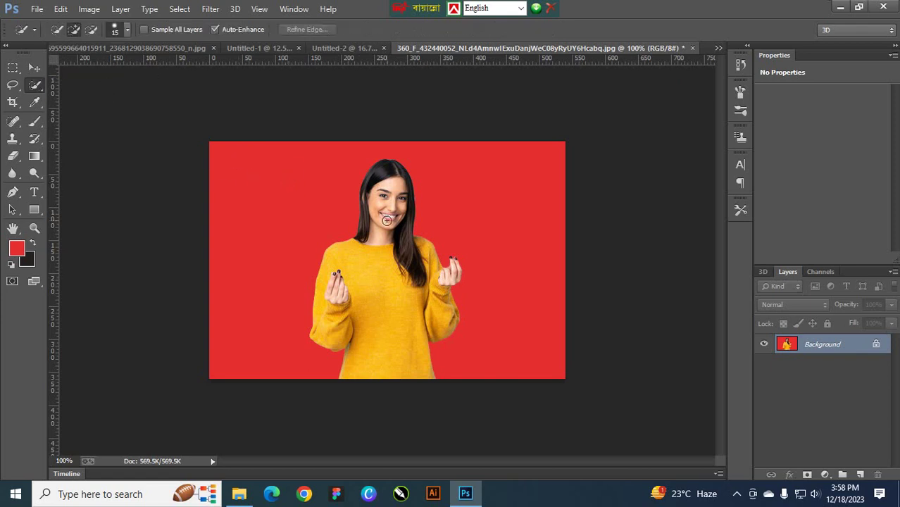
# Select the woman's hair, sweater and hands with the Quick Selection tool, and clear the selection
pyautogui.moveTo(379, 180)
pyautogui.mouseDown()
pyautogui.moveTo(402, 302)
pyautogui.moveTo(381, 377)
pyautogui.mouseUp()
pyautogui.moveTo(416, 270)
pyautogui.mouseDown()
pyautogui.moveTo(444, 304)
pyautogui.moveTo(433, 261)
pyautogui.mouseUp()
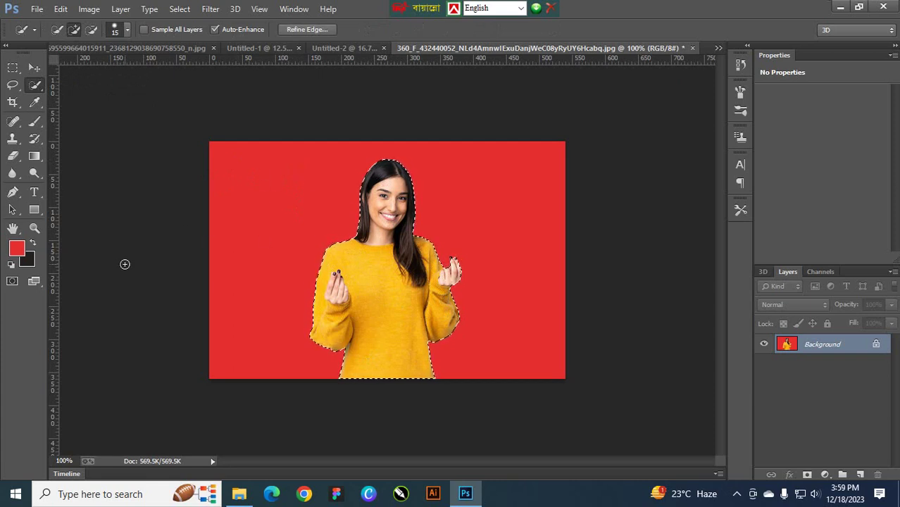
pyautogui.hotkey('ctrl', 'd')
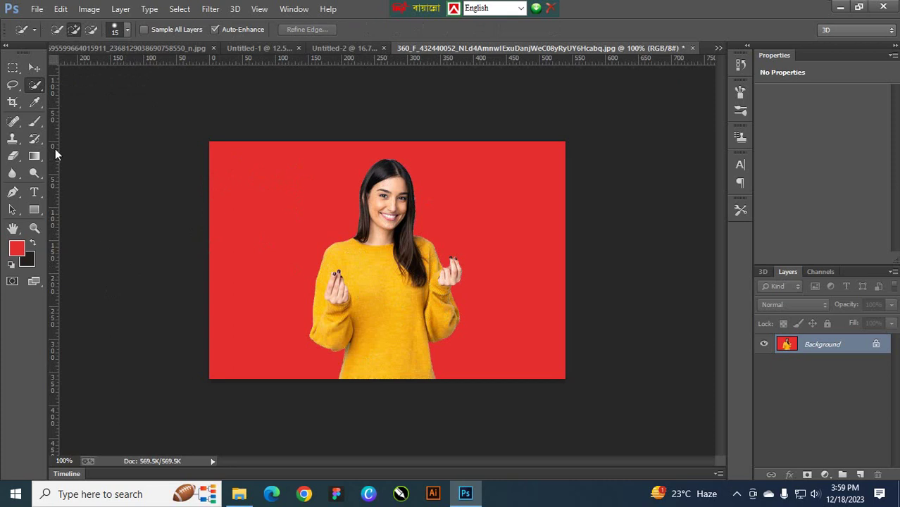
# Select the red background around the woman with the Magic Wand tool at tolerance 80
pyautogui.rightClick(37, 86)
pyautogui.click(73, 99)
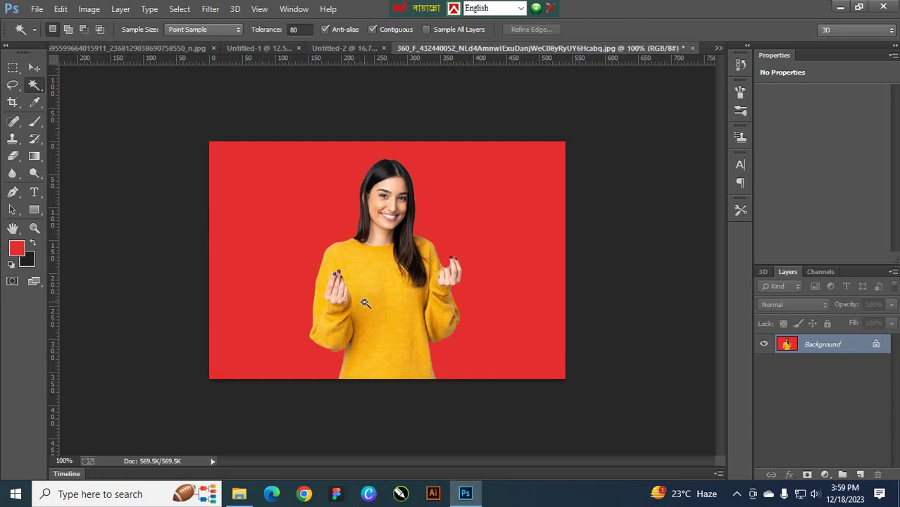
pyautogui.rightClick(45, 86)
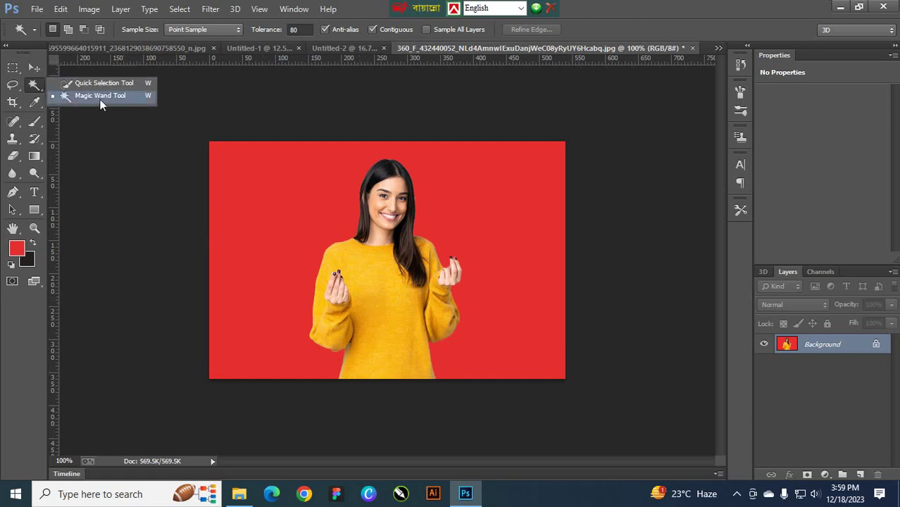
pyautogui.click(100, 98)
pyautogui.click(271, 244)
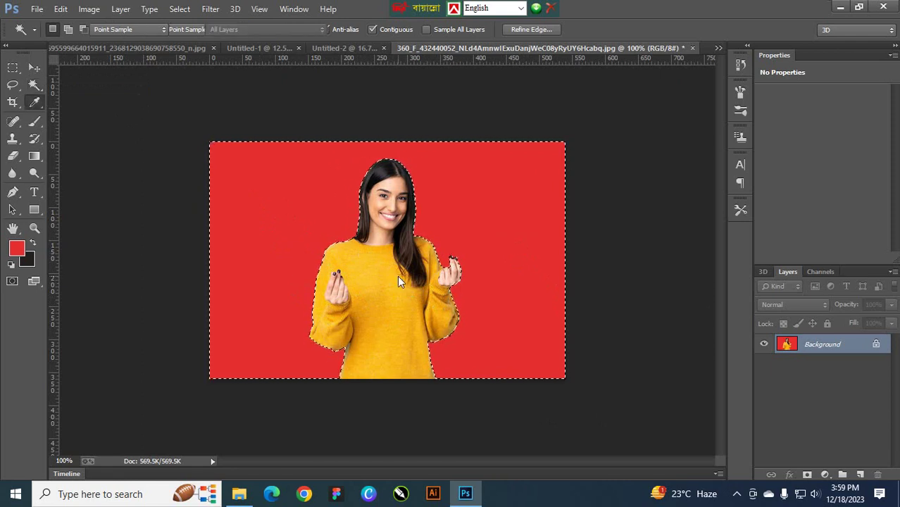
# Darken the selected red background by lowering the middle of the RGB curve in a Curves adjustment
pyautogui.hotkey('ctrl', 'm')
pyautogui.moveTo(391, 62); pyautogui.dragTo(630, 119)
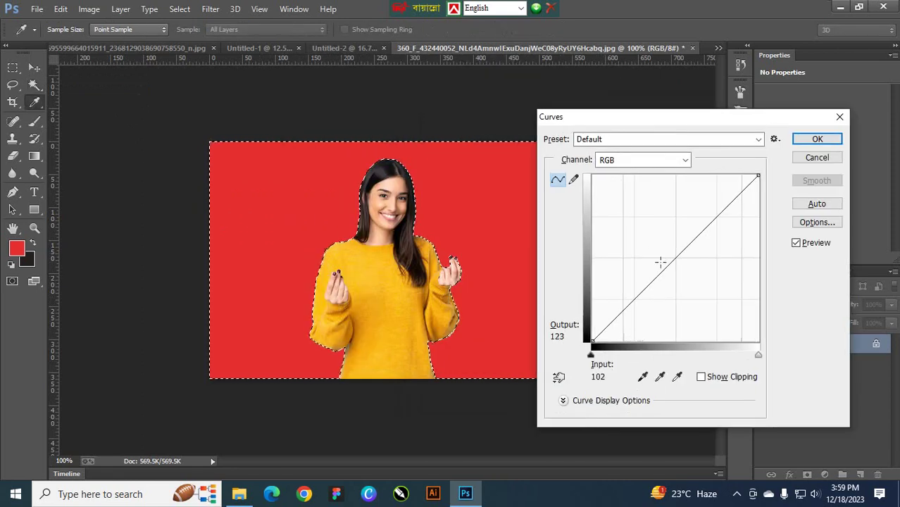
pyautogui.moveTo(678, 254); pyautogui.dragTo(697, 279)
pyautogui.click(809, 141)
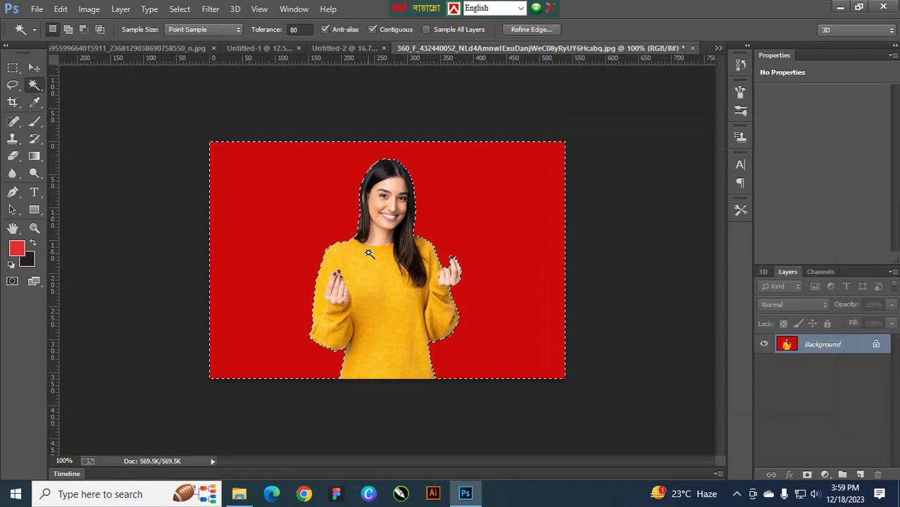
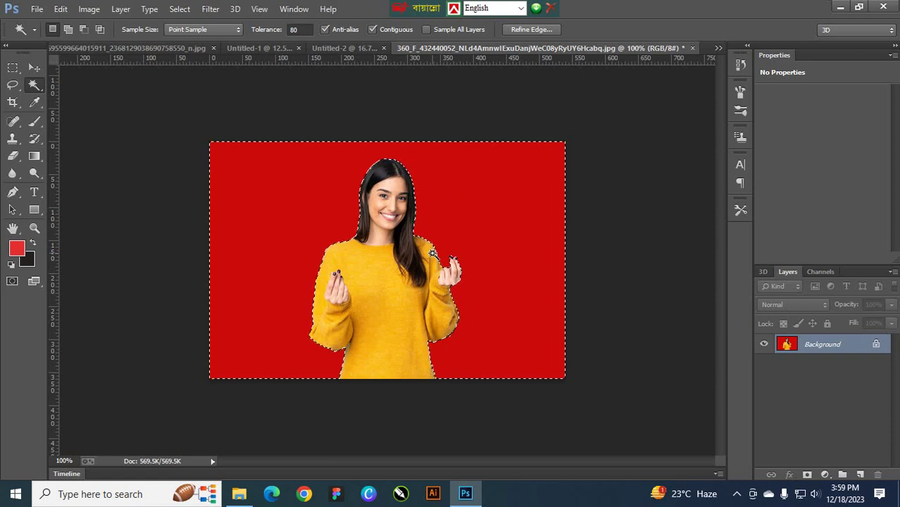
# Invert the selection to the woman, darken her slightly with Curves at input 142 and output 125, and deselect
pyautogui.hotkey('ctrl', 'shift', 'i')
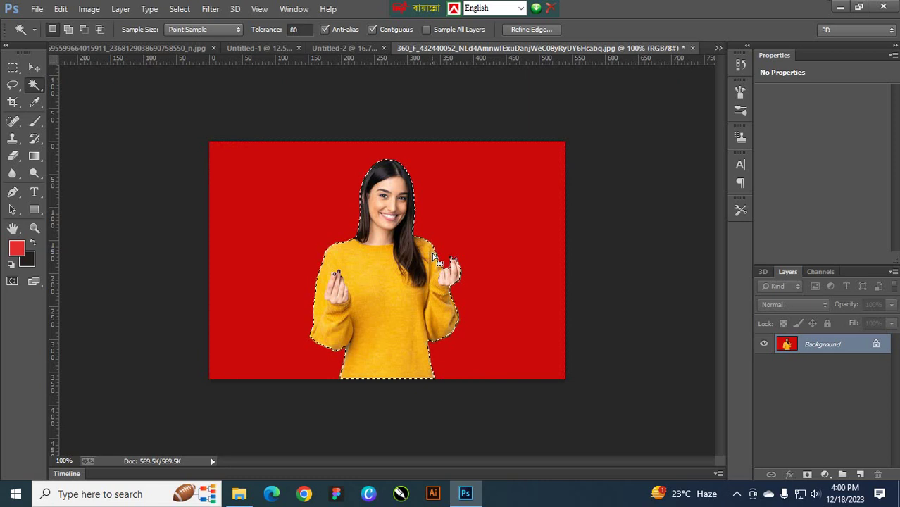
pyautogui.hotkey('ctrl', 'm')
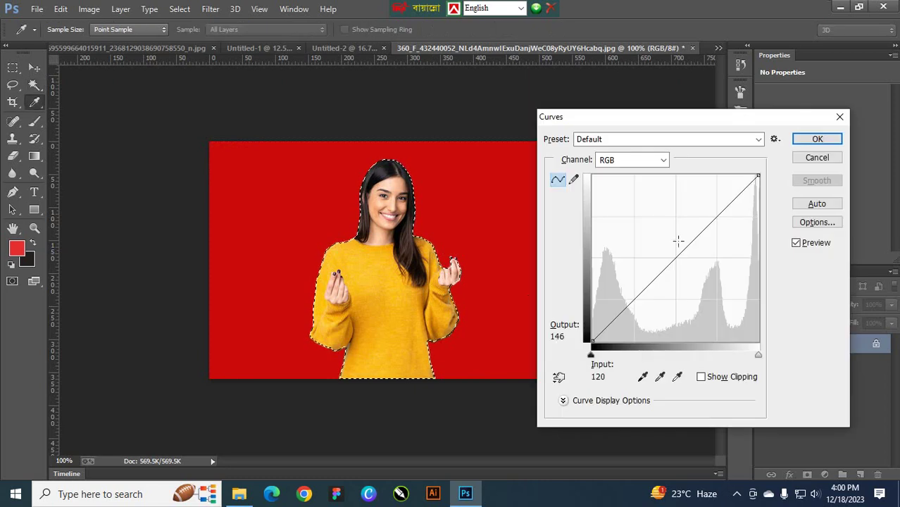
pyautogui.moveTo(678, 241); pyautogui.dragTo(684, 259)
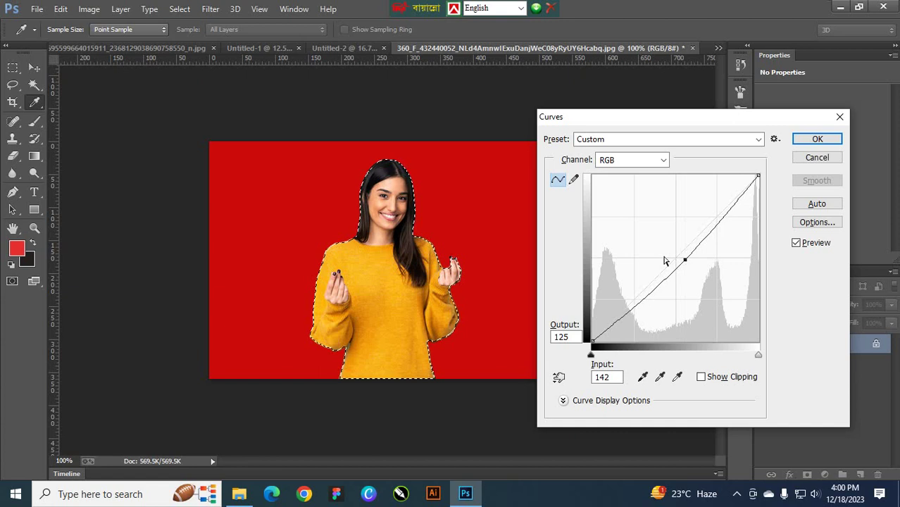
pyautogui.click(798, 140)
pyautogui.press('w')
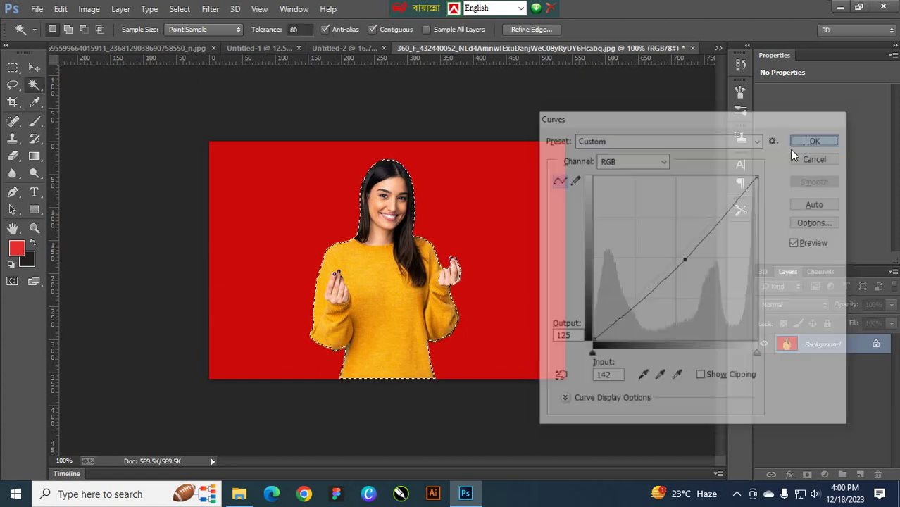
pyautogui.hotkey('ctrl', 'd')
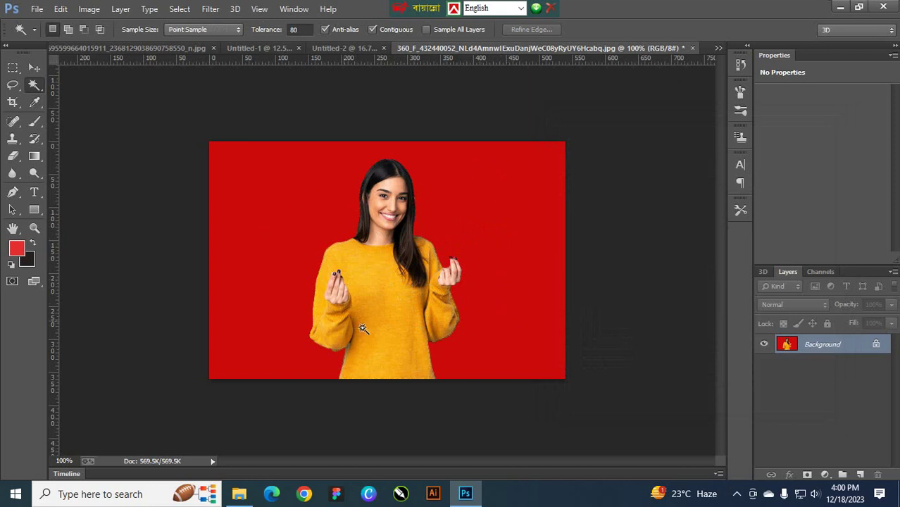
pyautogui.click(12, 85)
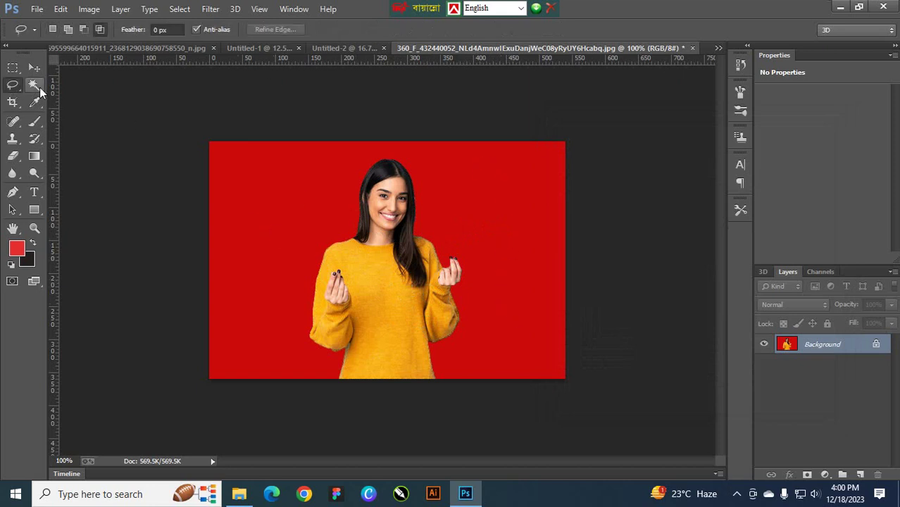
pyautogui.click(33, 86)
pyautogui.click(12, 85)
pyautogui.click(34, 85)
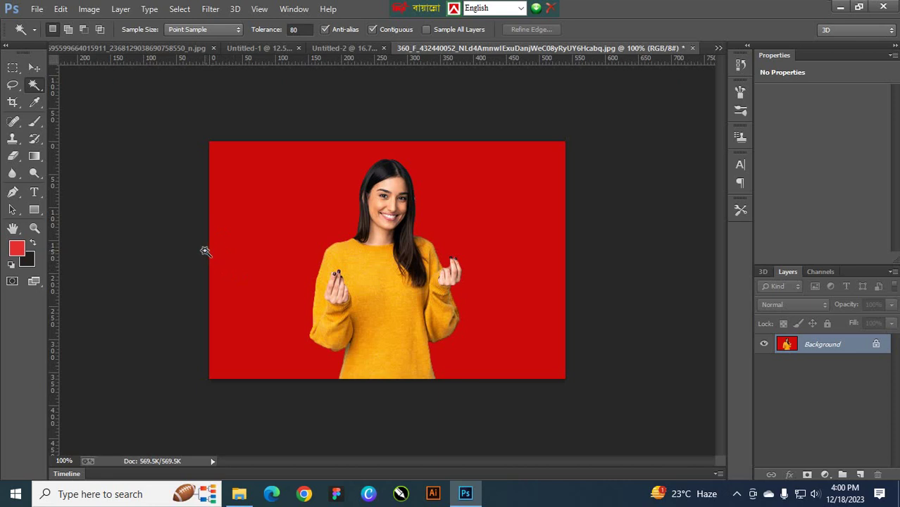
# Open the image 360_F_214746128_31JkeaP6rU0NzzzdFC4khGkmqc8noe6h from the picture folder and dock it as a tabbed document
pyautogui.click(36, 10)
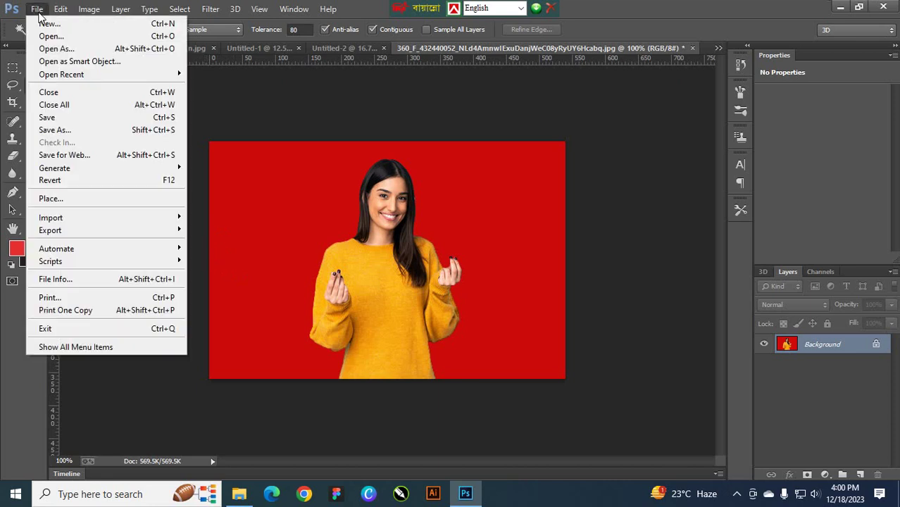
pyautogui.click(72, 36)
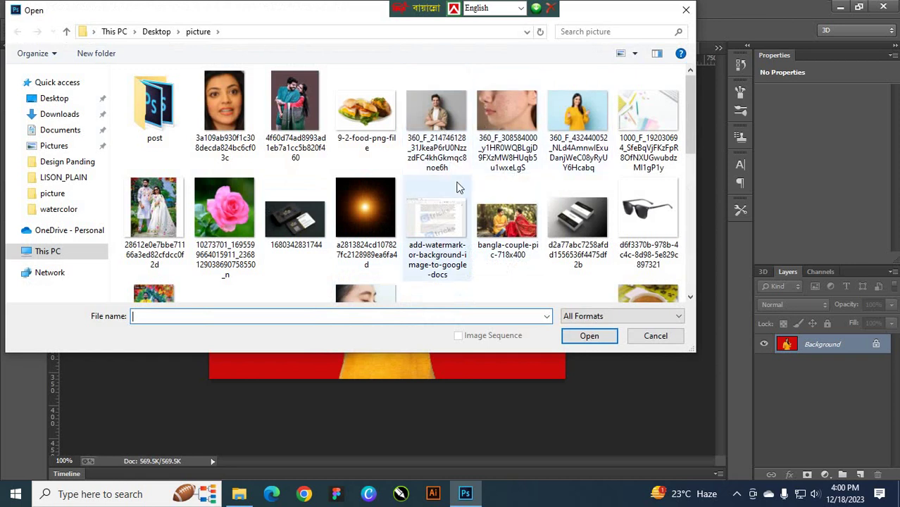
pyautogui.scroll(-5, 441, 183)
pyautogui.scroll(4, 431, 214)
pyautogui.scroll(2, 433, 213)
pyautogui.click(437, 116)
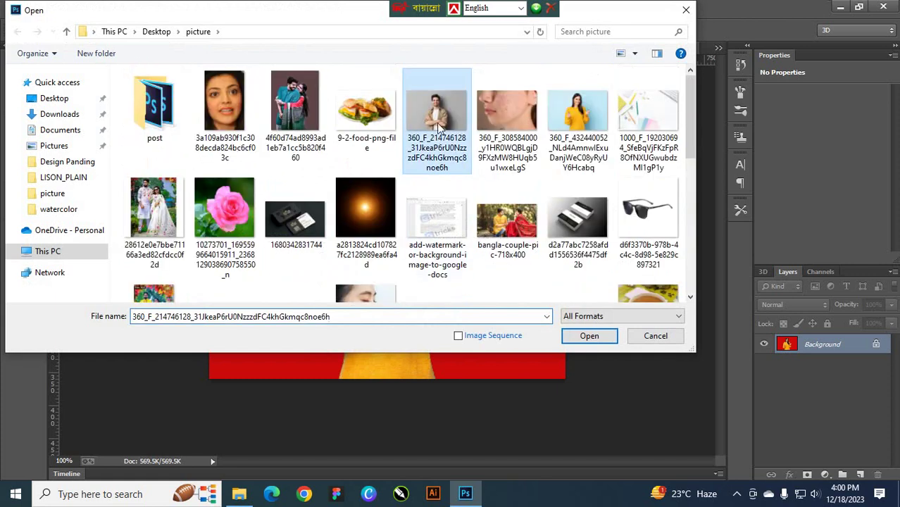
pyautogui.click(589, 336)
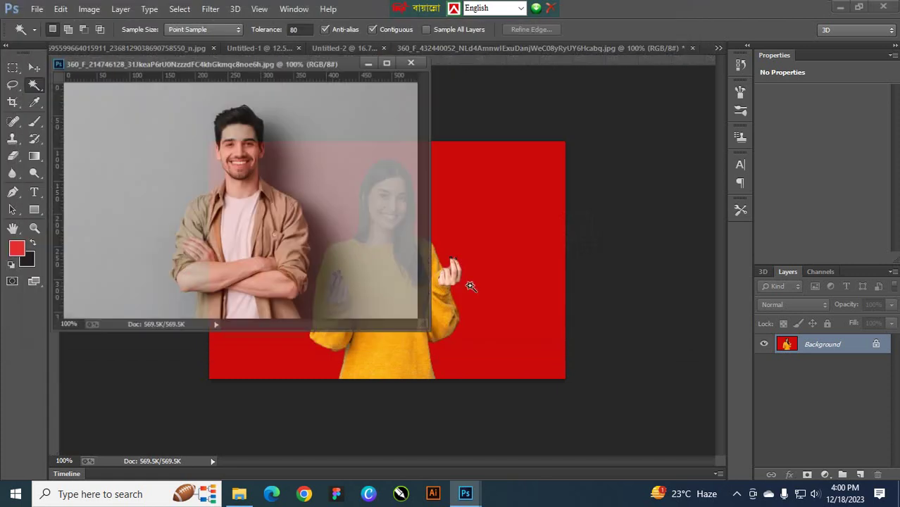
pyautogui.moveTo(328, 54); pyautogui.dragTo(394, 48)
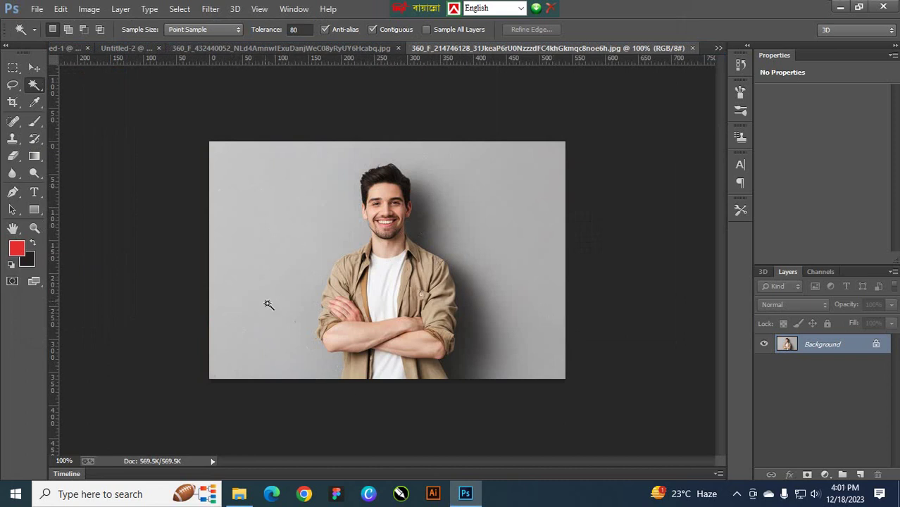
# Trace a freehand Lasso selection around the man's whole outline, from head to the photo's lower edge
pyautogui.moveTo(13, 85)
pyautogui.mouseDown()
pyautogui.moveTo(47, 84)
pyautogui.moveTo(64, 108)
pyautogui.mouseUp()
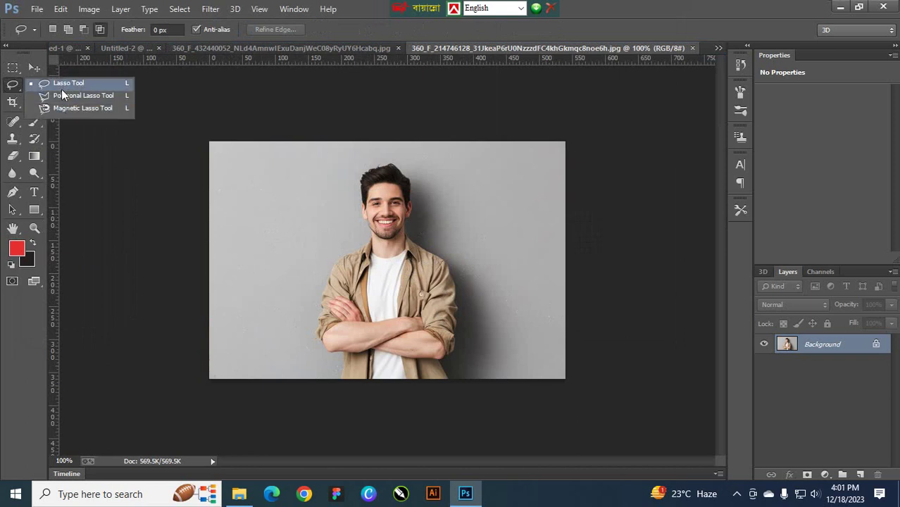
pyautogui.click(69, 86)
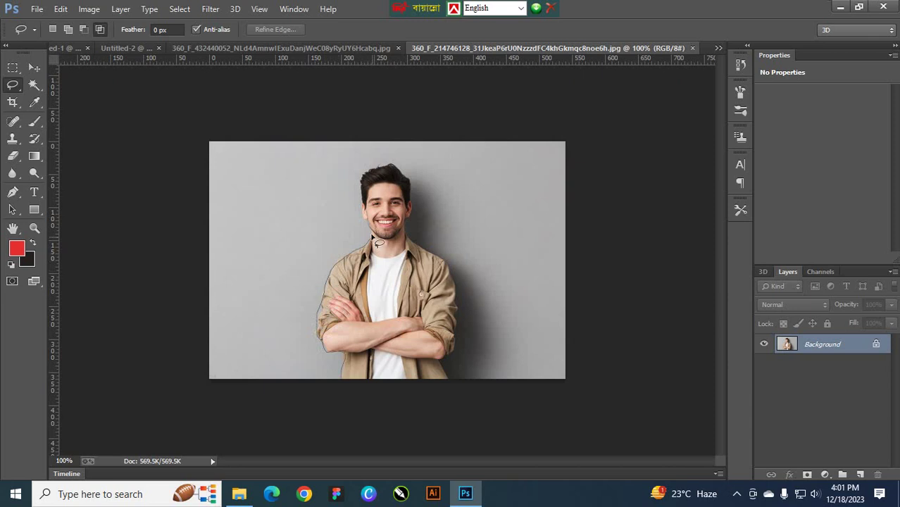
pyautogui.moveTo(364, 187)
pyautogui.mouseDown()
pyautogui.moveTo(369, 172)
pyautogui.moveTo(395, 167)
pyautogui.mouseUp()
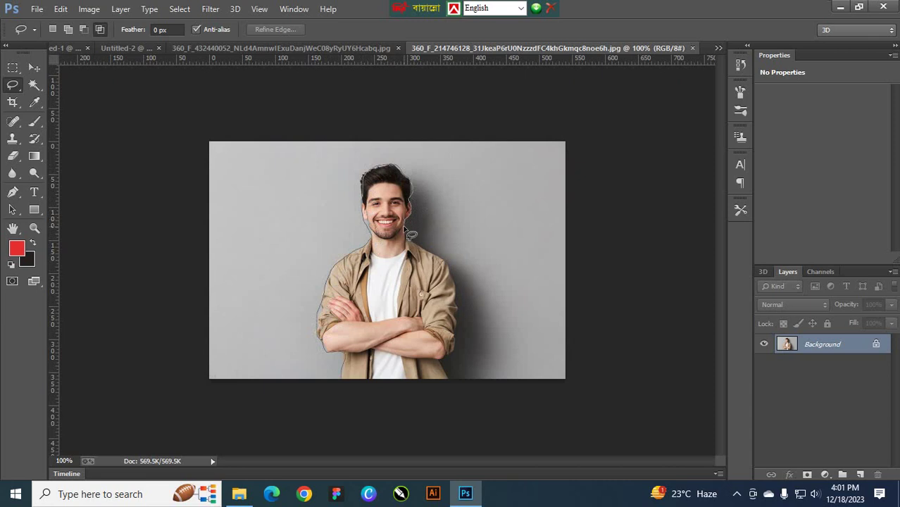
pyautogui.moveTo(410, 240); pyautogui.dragTo(441, 261)
pyautogui.moveTo(455, 293)
pyautogui.mouseDown()
pyautogui.moveTo(439, 360)
pyautogui.moveTo(452, 379)
pyautogui.moveTo(342, 383)
pyautogui.mouseUp()
pyautogui.moveTo(339, 385); pyautogui.dragTo(318, 298)
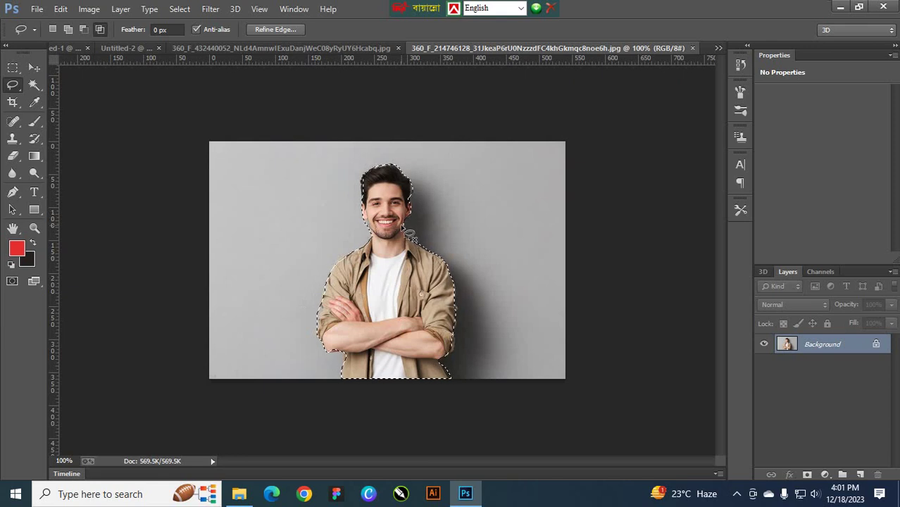
# Convert the locked background to a regular layer, delete the grey backdrop outside the man's outline, and clear the selection
pyautogui.hotkey('ctrl', 'shift', 'i')
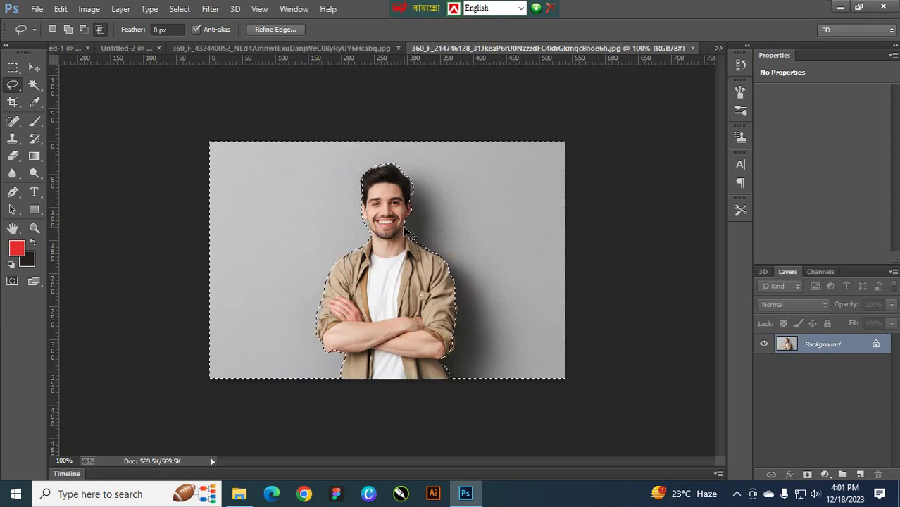
pyautogui.doubleClick(879, 346)
pyautogui.click(607, 176)
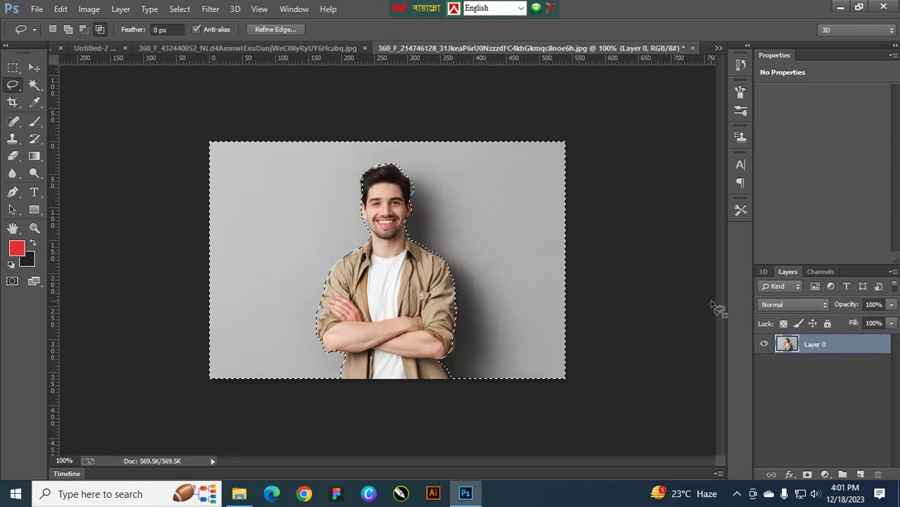
pyautogui.press('Delete')
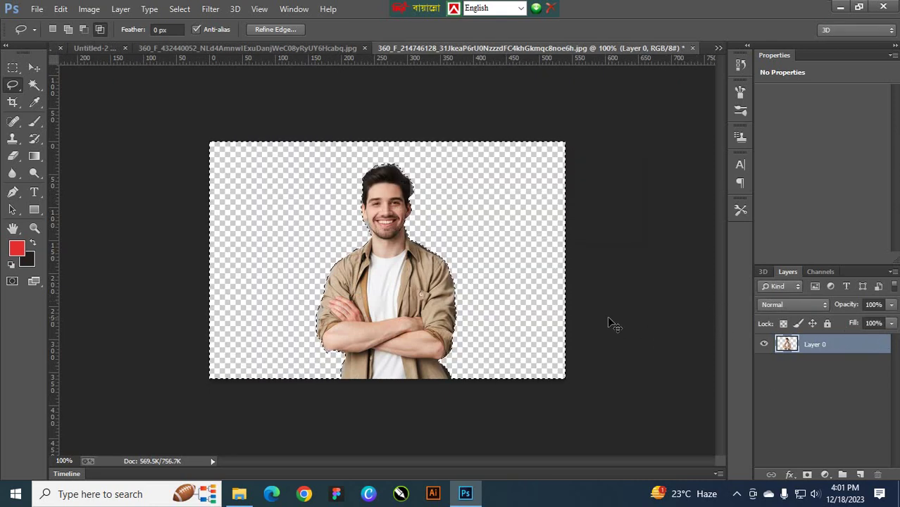
pyautogui.hotkey('ctrl', 'd')
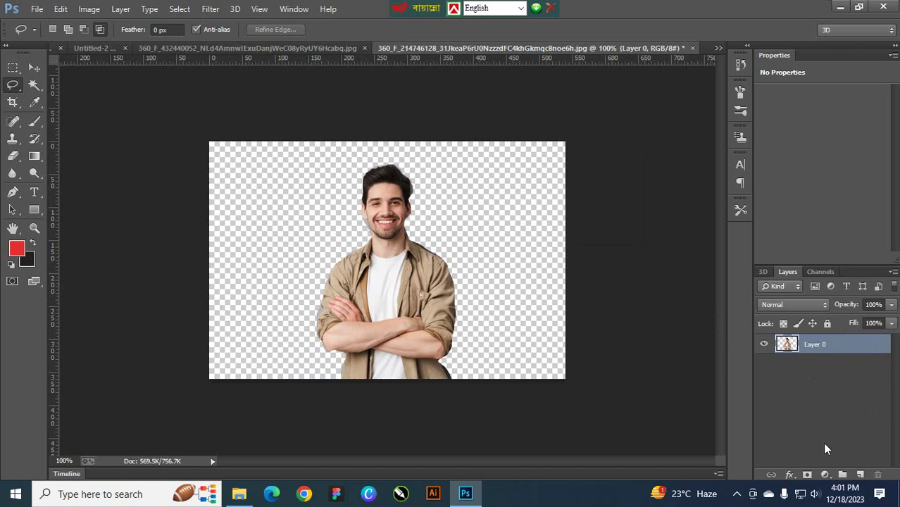
# Add a new layer filled with the red foreground colour and place it beneath the man's layer
pyautogui.click(862, 475)
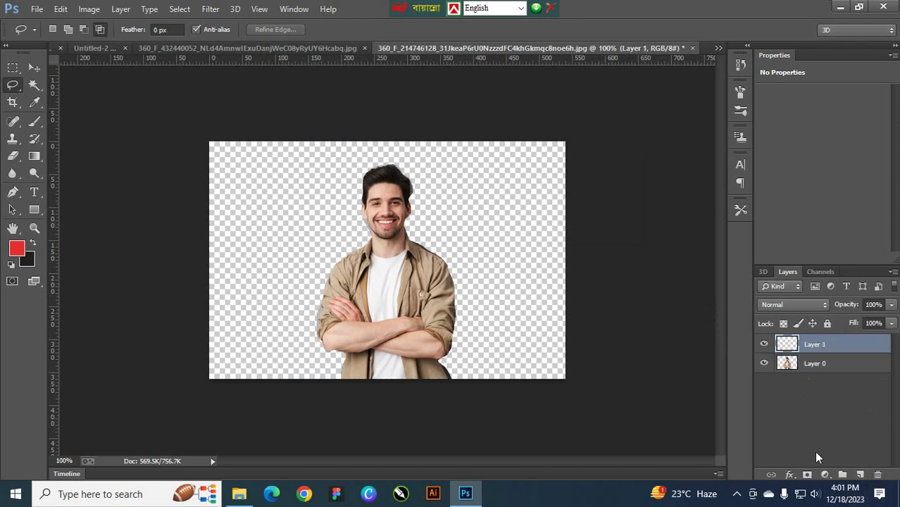
pyautogui.hotkey('alt', 'BackSpace')
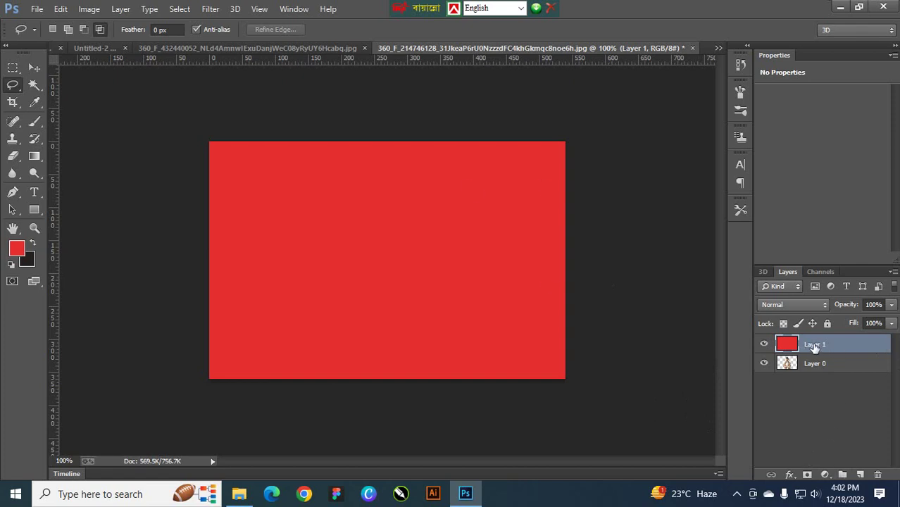
pyautogui.moveTo(815, 347); pyautogui.dragTo(817, 372)
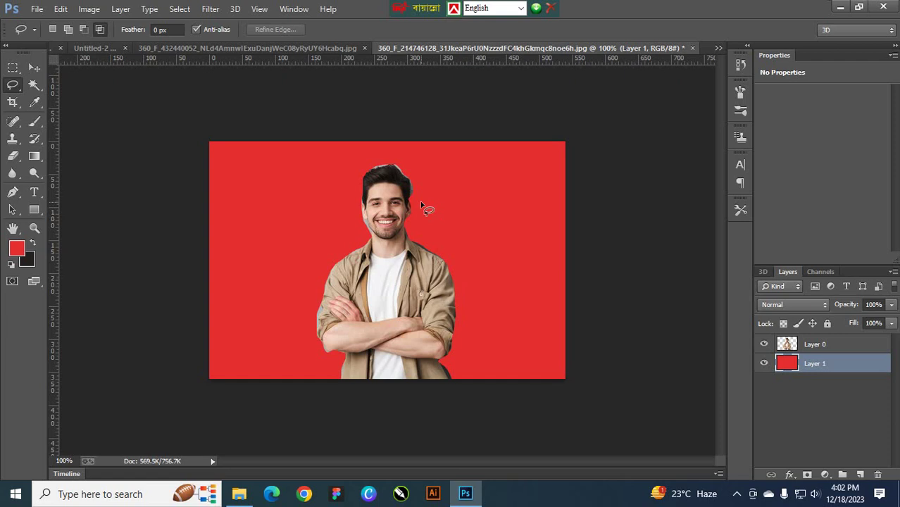
# Lasso the leftover grey fringe beside the man's hair above his ear and delete it from Layer 0
pyautogui.scroll(5, 423, 206)
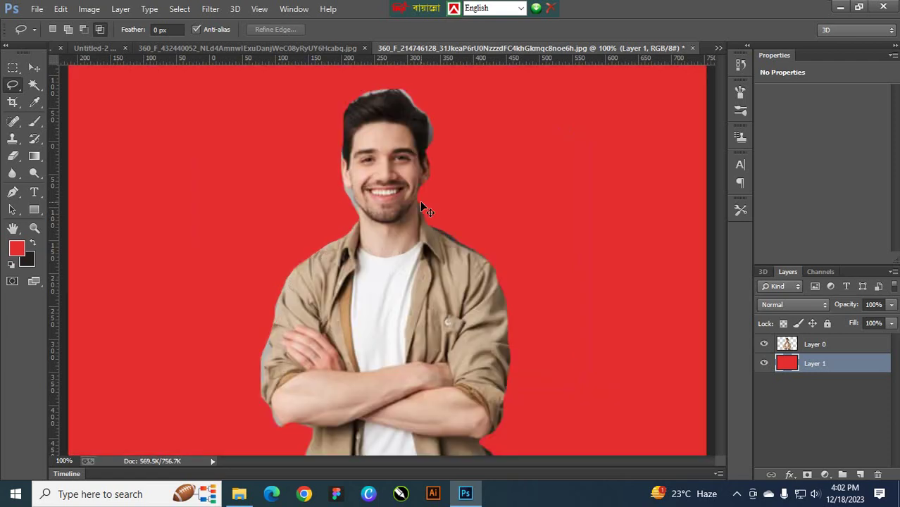
pyautogui.moveTo(468, 185); pyautogui.dragTo(367, 342)
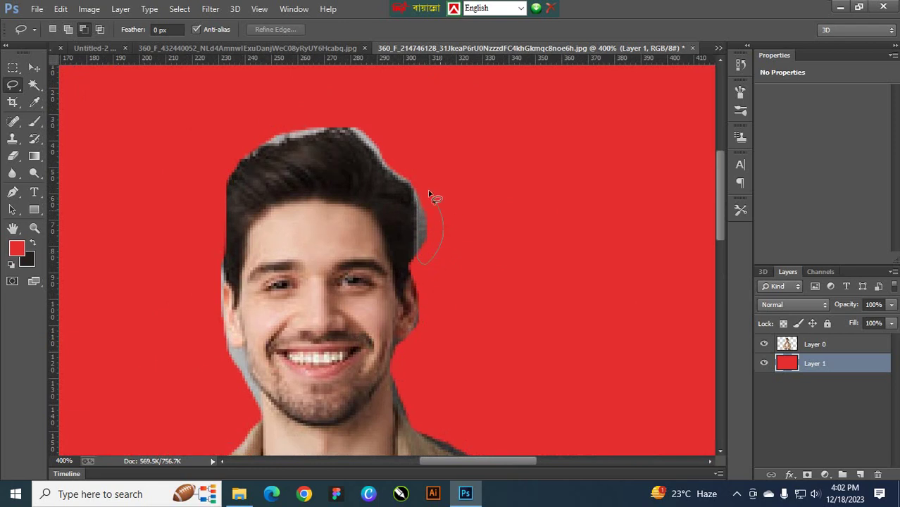
pyautogui.moveTo(412, 193); pyautogui.dragTo(413, 191)
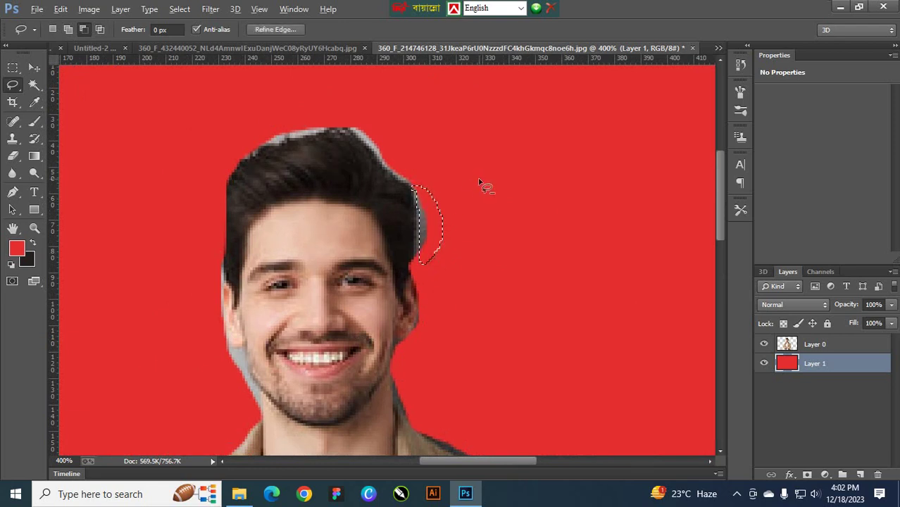
pyautogui.click(786, 345)
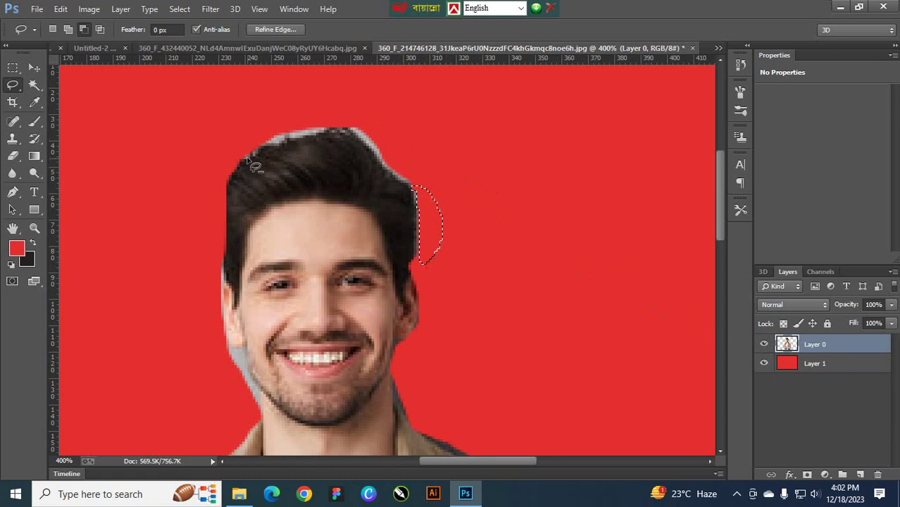
# Lasso the leftover grey fringe along the crown of the man's hair, delete it from Layer 0 and clear the selection
pyautogui.moveTo(248, 159)
pyautogui.mouseDown()
pyautogui.moveTo(348, 129)
pyautogui.moveTo(346, 111)
pyautogui.mouseUp()
pyautogui.moveTo(246, 143)
pyautogui.mouseDown()
pyautogui.moveTo(245, 158)
pyautogui.moveTo(320, 131)
pyautogui.moveTo(326, 106)
pyautogui.mouseUp()
pyautogui.moveTo(221, 149); pyautogui.dragTo(212, 169)
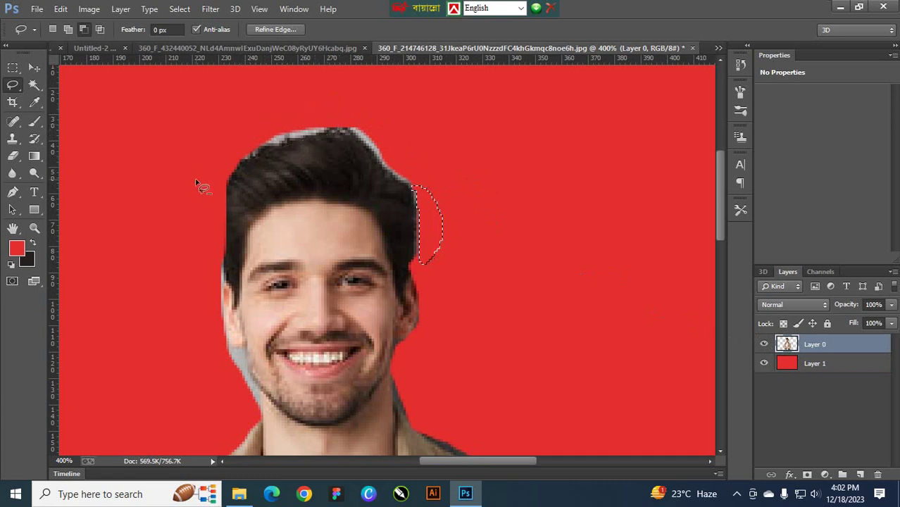
pyautogui.click(553, 219)
pyautogui.moveTo(247, 161)
pyautogui.mouseDown()
pyautogui.moveTo(350, 128)
pyautogui.moveTo(315, 106)
pyautogui.moveTo(231, 158)
pyautogui.mouseUp()
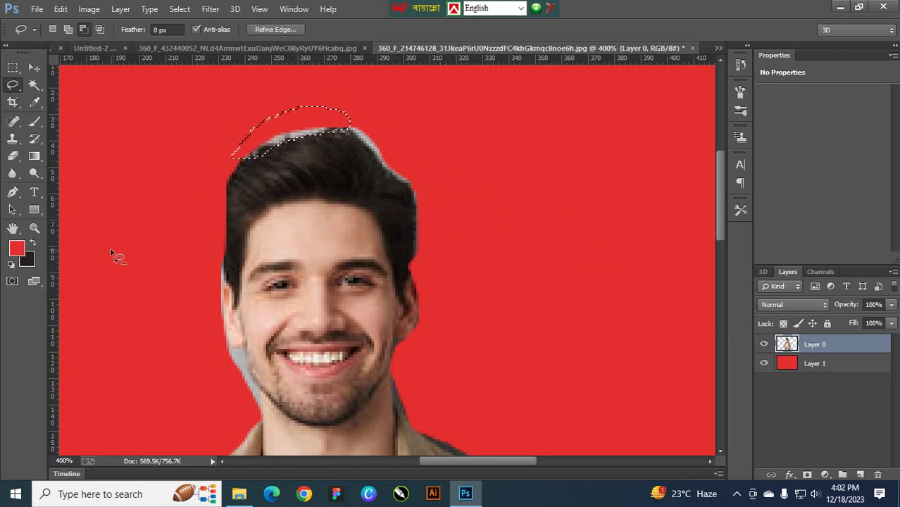
pyautogui.press('Delete')
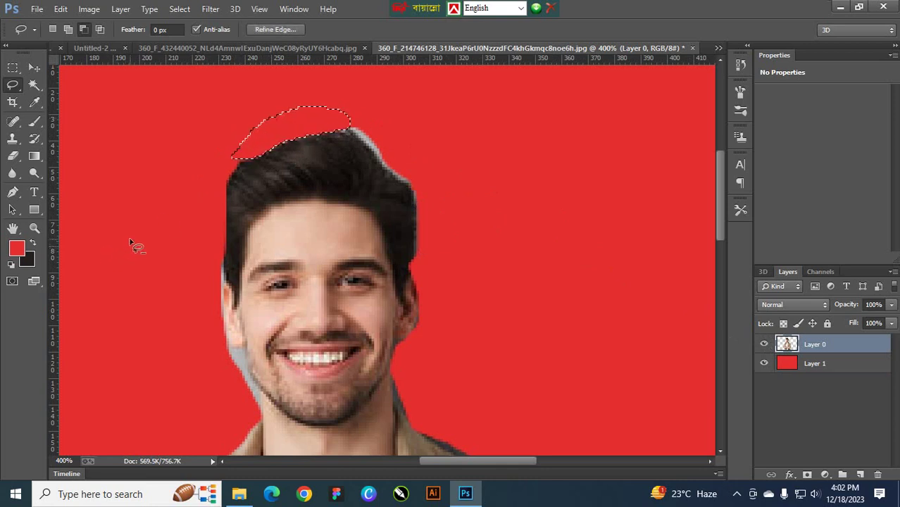
pyautogui.hotkey('ctrl', 'd')
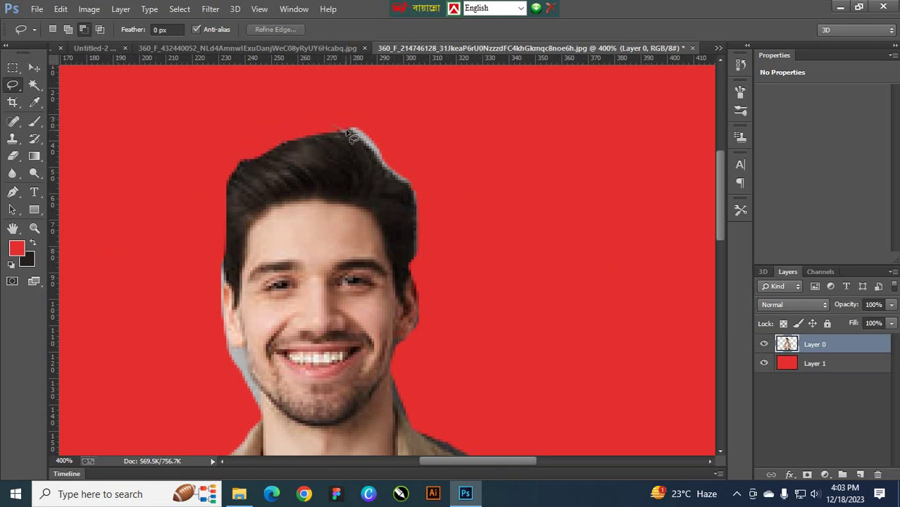
# Lasso and delete the grey fringe along the sloping edge of the hair and down its side towards the ear
pyautogui.moveTo(396, 181)
pyautogui.mouseDown()
pyautogui.moveTo(427, 165)
pyautogui.moveTo(332, 126)
pyautogui.mouseUp()
pyautogui.press('Delete')
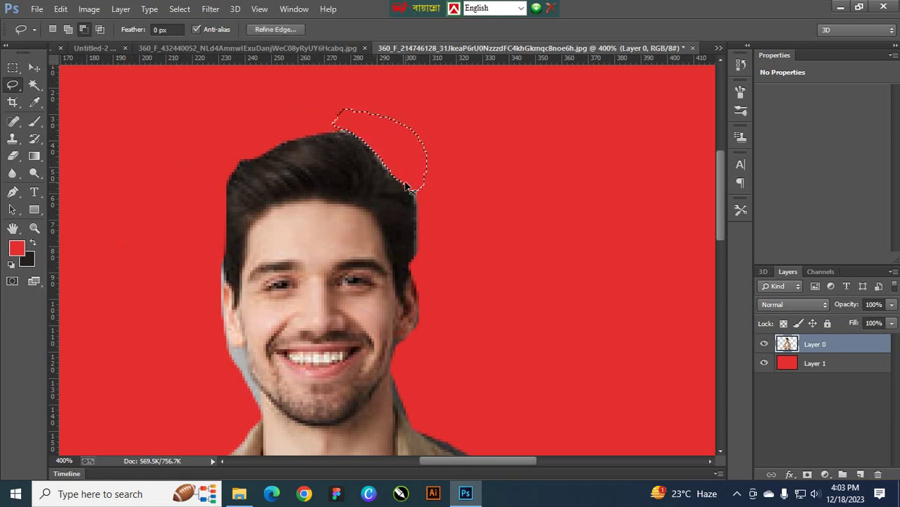
pyautogui.hotkey('ctrl', 'd')
pyautogui.moveTo(406, 179)
pyautogui.mouseDown()
pyautogui.moveTo(420, 255)
pyautogui.moveTo(382, 138)
pyautogui.moveTo(370, 139)
pyautogui.mouseUp()
pyautogui.press('Delete')
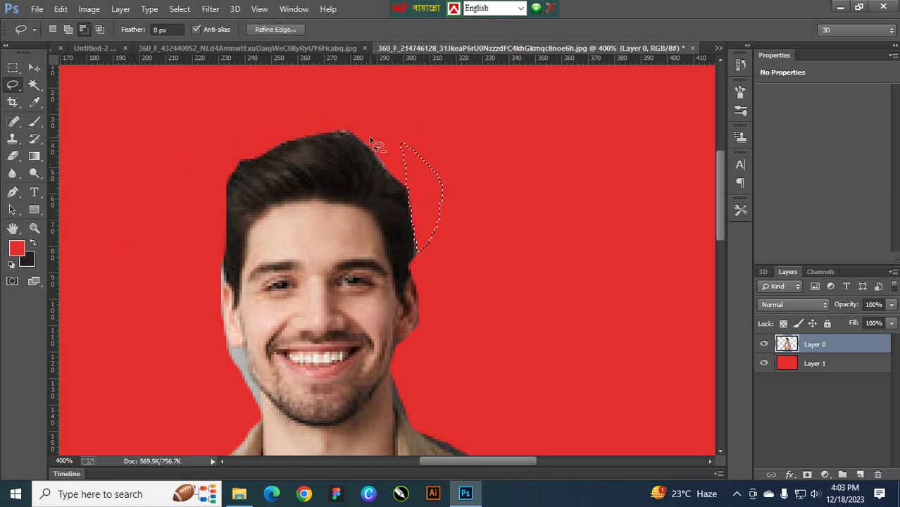
pyautogui.hotkey('ctrl', 'd')
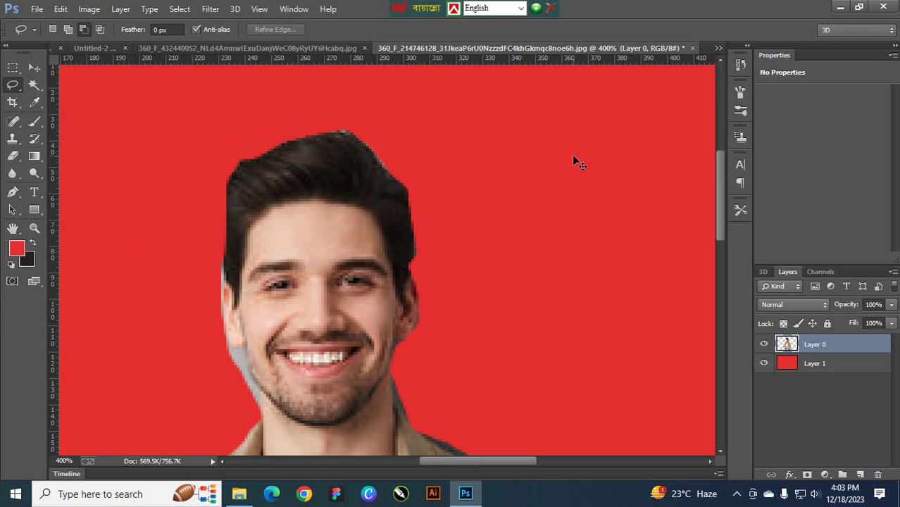
pyautogui.scroll(-5, 572, 154)
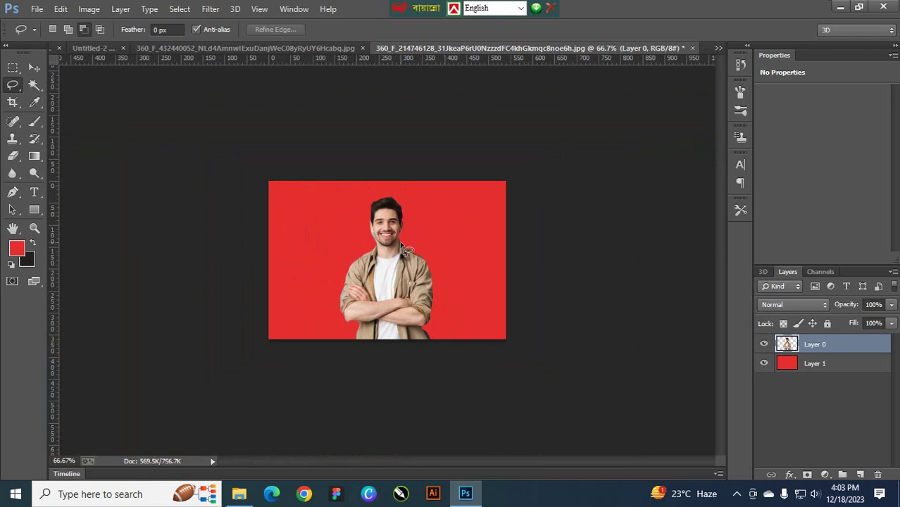
# Undo the recent cutout edits and use the history to revert the photo to its original opened state
pyautogui.hotkey('ctrl', 'a')
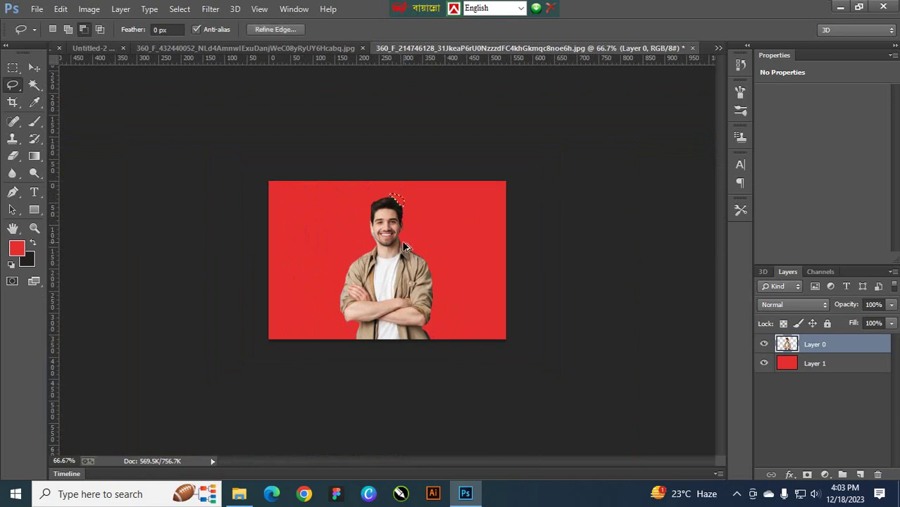
pyautogui.hotkey('alt', '[')
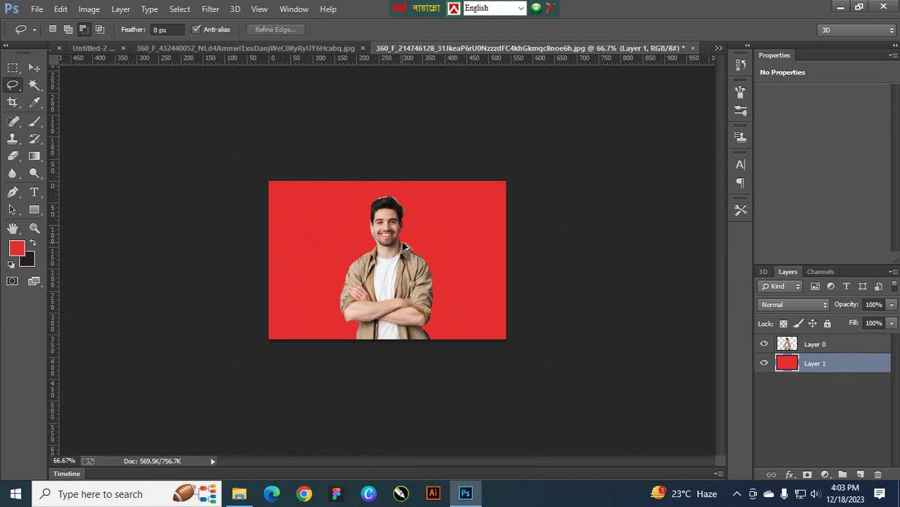
pyautogui.press('Delete')
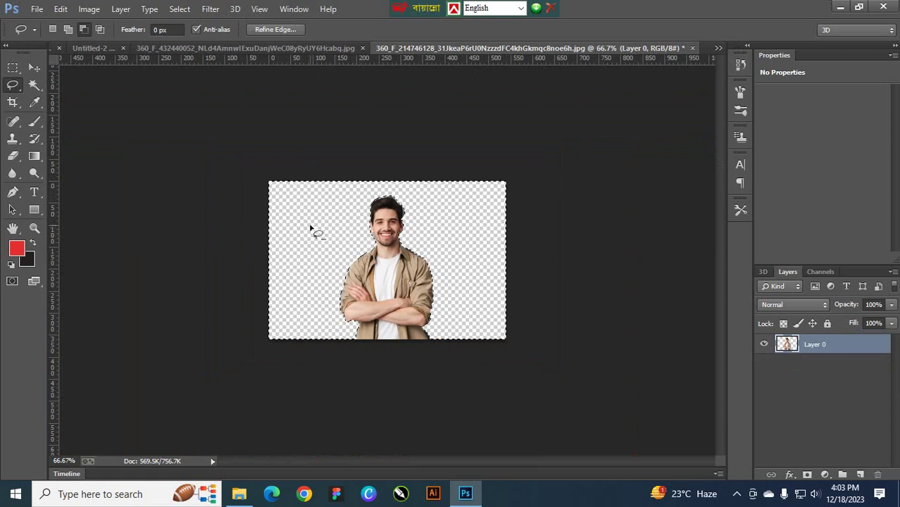
pyautogui.click(294, 8)
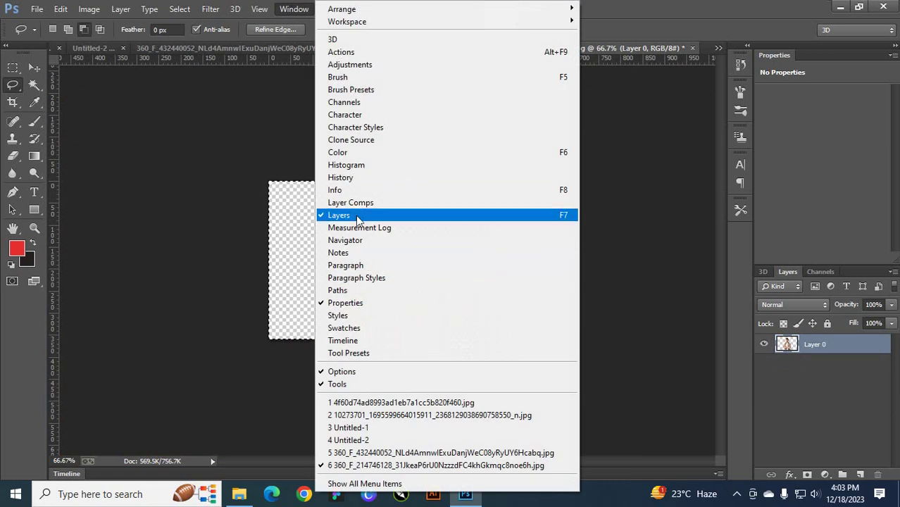
pyautogui.click(356, 179)
pyautogui.click(652, 90)
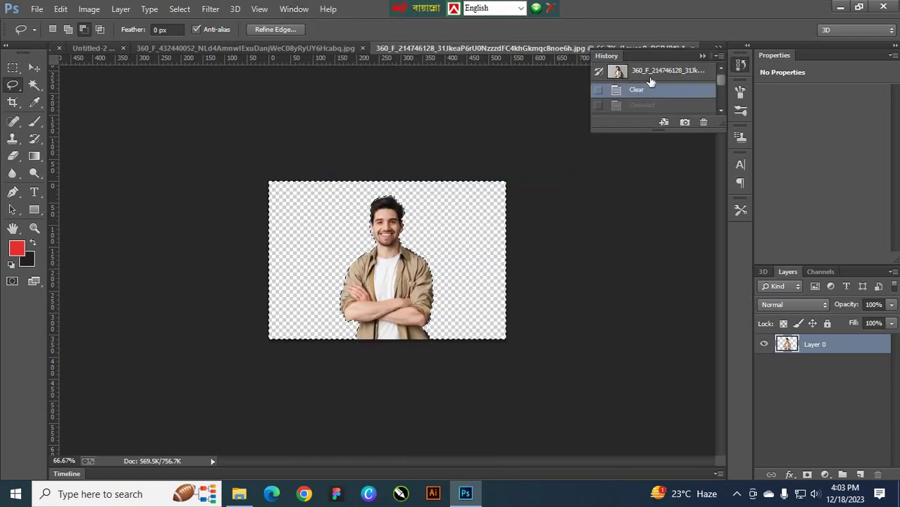
pyautogui.click(650, 73)
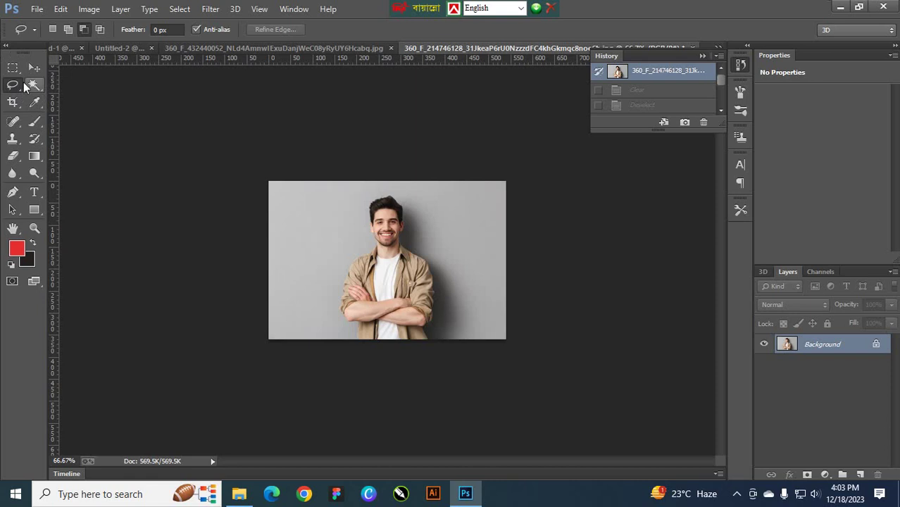
# Select the grey backdrop of the restored photo with the Magic Wand at a tolerance of 80
pyautogui.moveTo(34, 85); pyautogui.dragTo(91, 83)
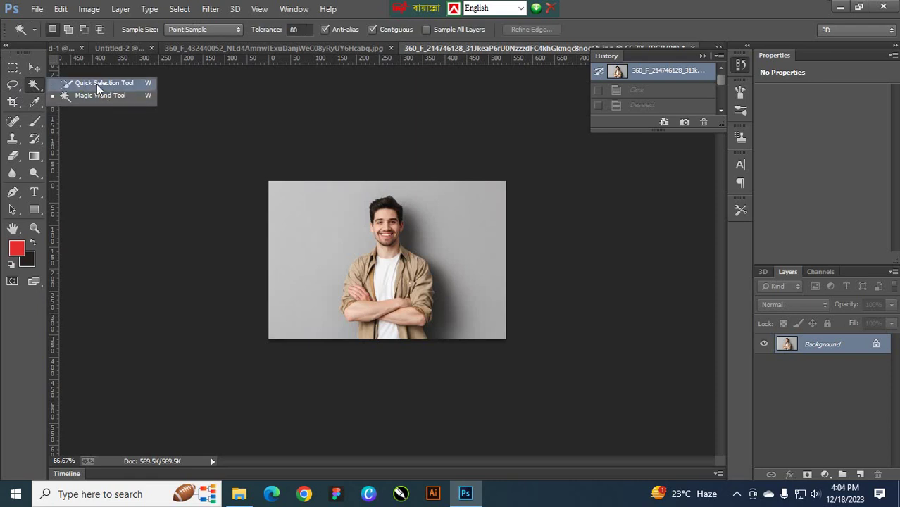
pyautogui.click(97, 93)
pyautogui.click(303, 227)
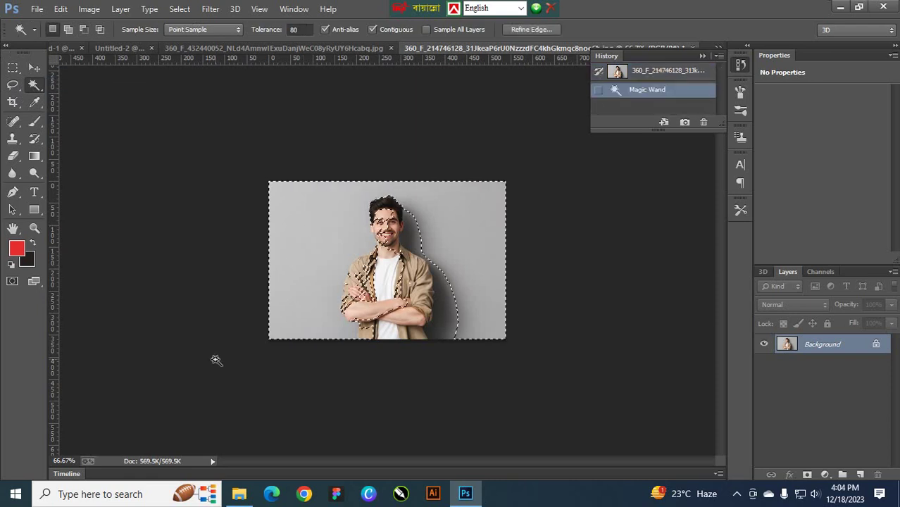
# Set the Magic Wand tolerance to 30, reselect the grey backdrop and fill it with the red foreground colour
pyautogui.click(307, 29)
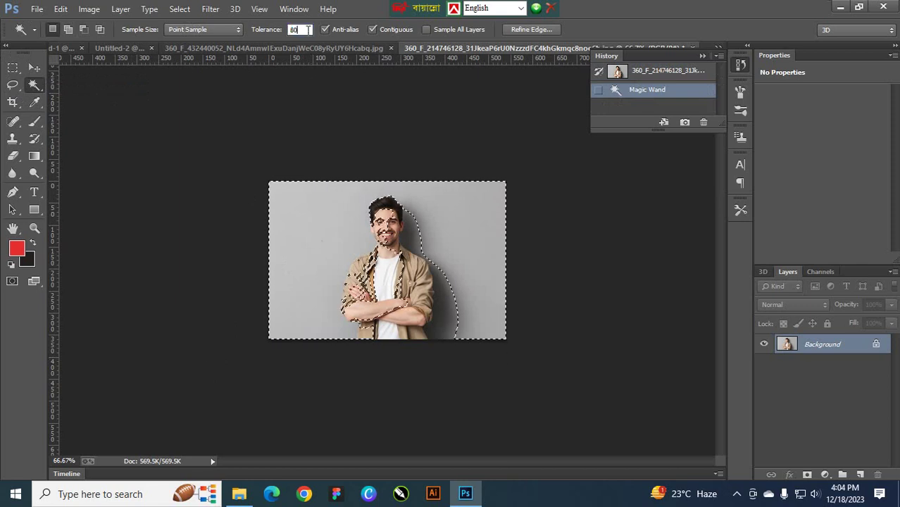
pyautogui.write('30')
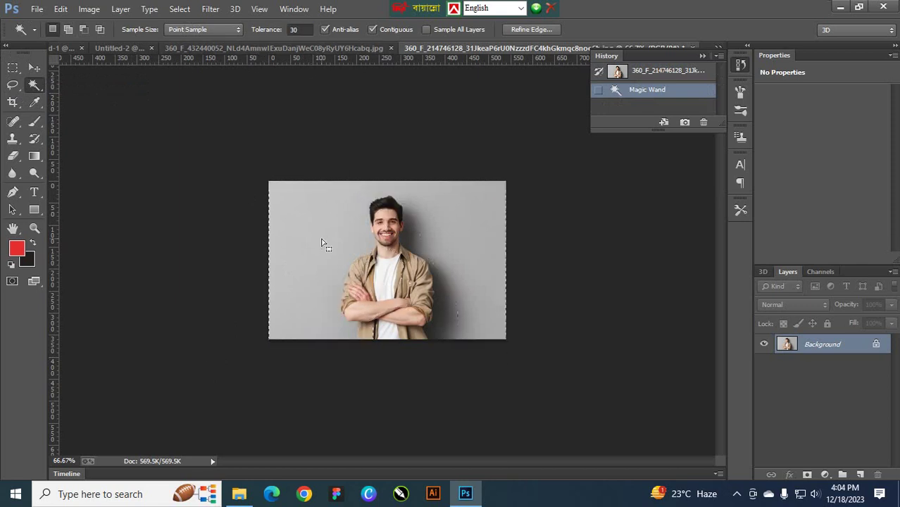
pyautogui.click(310, 243)
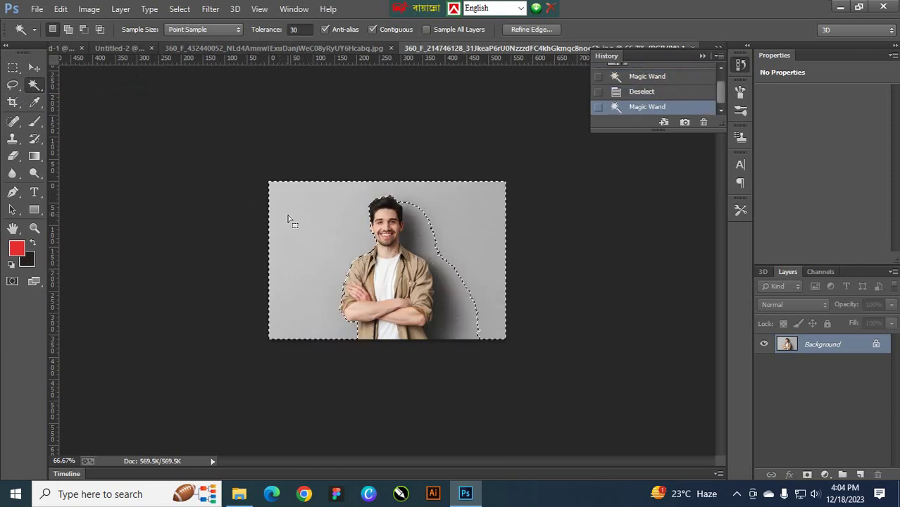
pyautogui.hotkey('alt', 'BackSpace')
# Try to select the remaining shadow beside the man with the Magic Wand
pyautogui.click(453, 294)
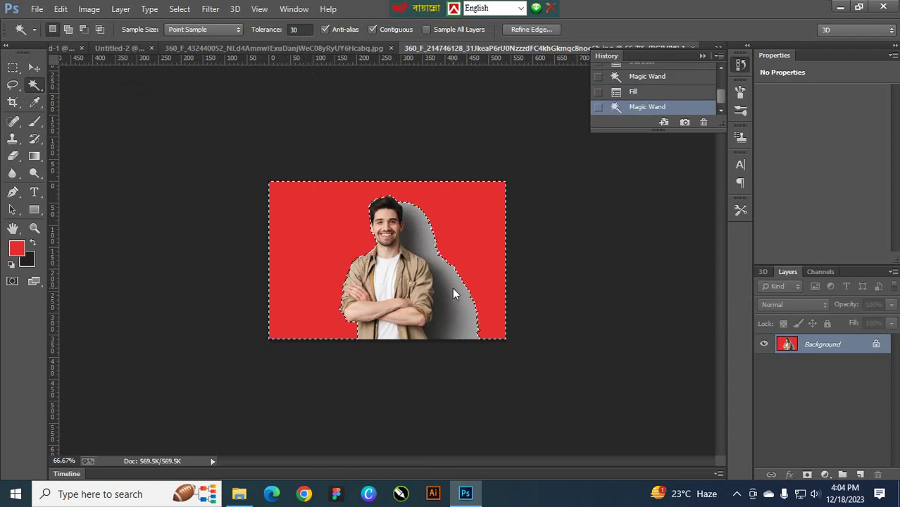
pyautogui.click(454, 310)
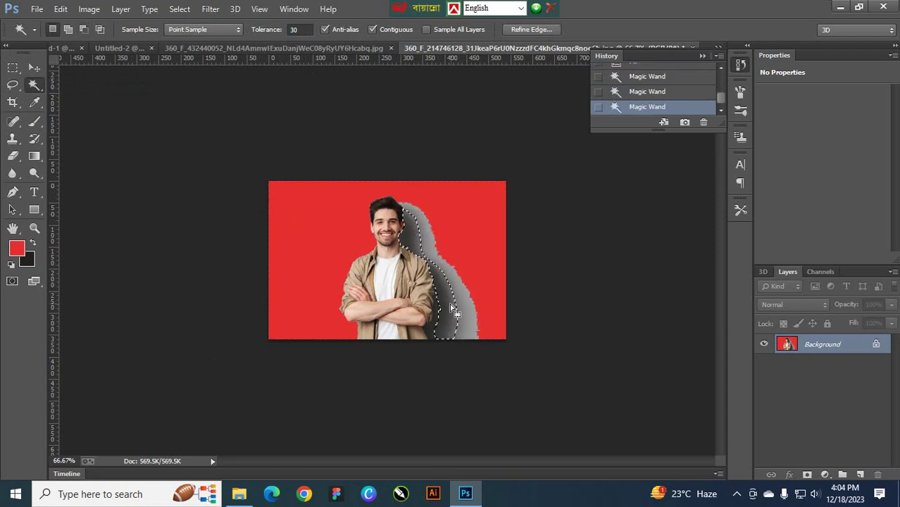
pyautogui.click(451, 307)
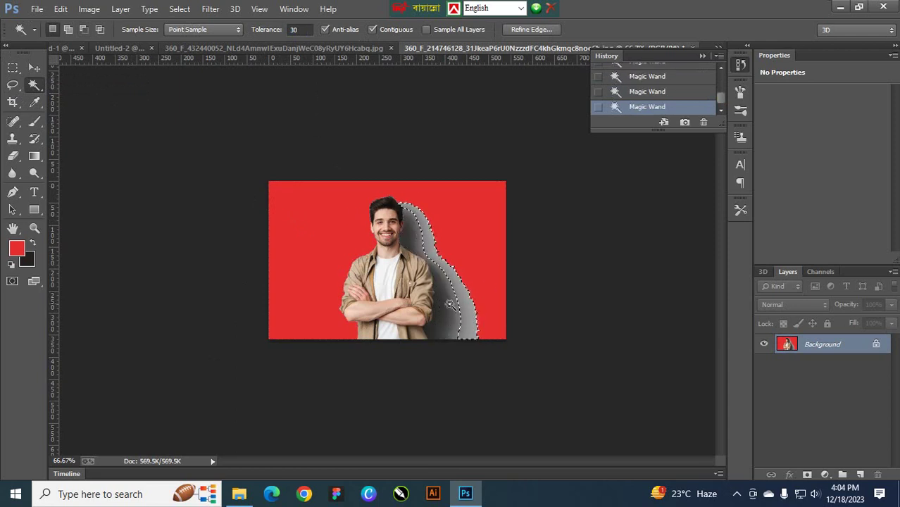
# Undo the shadow selections and the red fill, and clear the backdrop selection
pyautogui.hotkey('ctrl', 'alt', 'z')
pyautogui.hotkey('ctrl', 'alt', 'z')
pyautogui.hotkey('ctrl', 'alt', 'z')
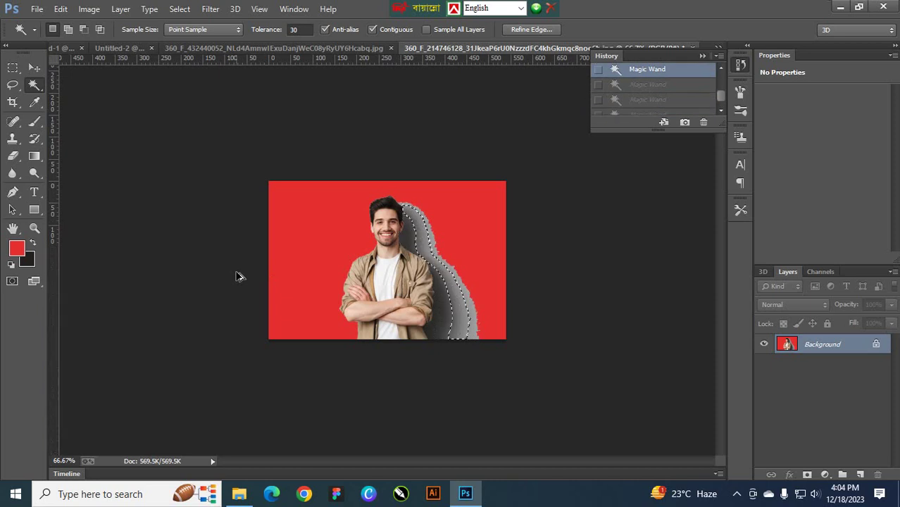
pyautogui.hotkey('ctrl', 'alt', 'z')
pyautogui.hotkey('ctrl', 'alt', 'z')
pyautogui.hotkey('ctrl', 'alt', 'z')
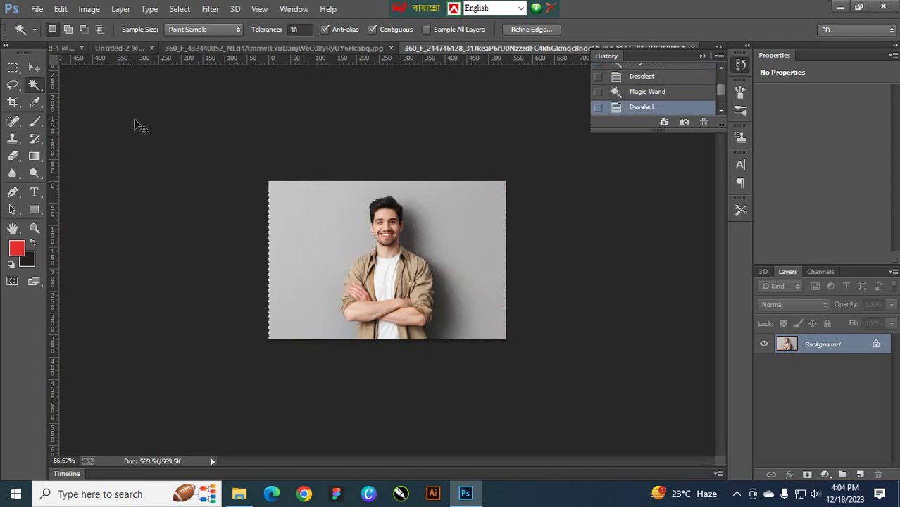
pyautogui.hotkey('ctrl', 'd')
# Paint a Quick Selection over the man's body, face and hair, and subtract the extra backdrop beside his neck
pyautogui.rightClick(34, 85)
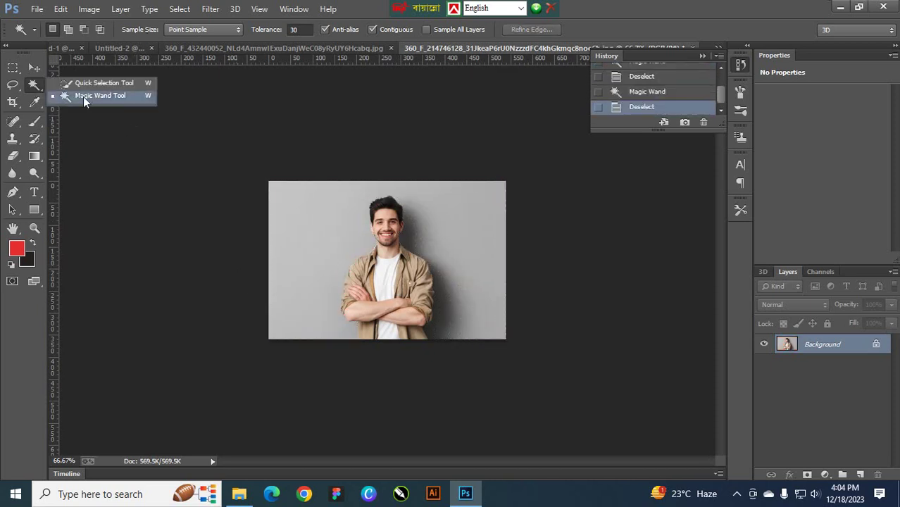
pyautogui.click(84, 84)
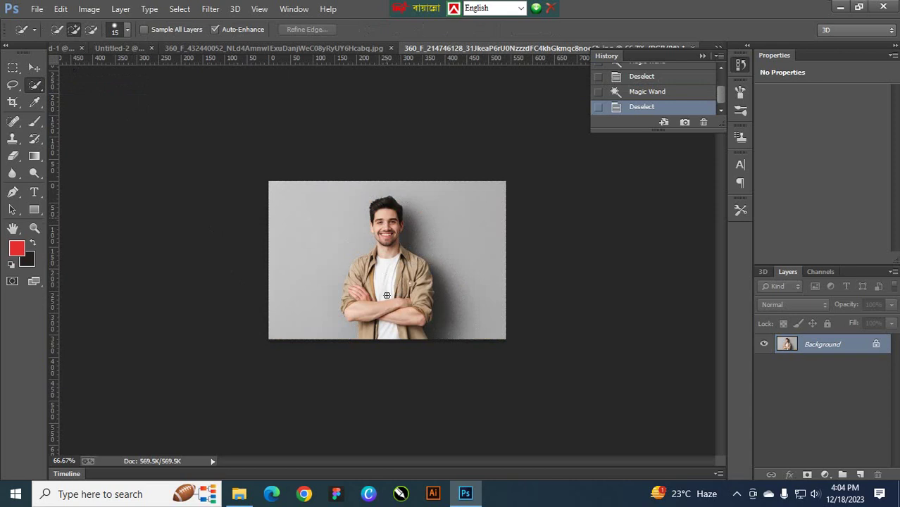
pyautogui.moveTo(387, 295)
pyautogui.mouseDown()
pyautogui.moveTo(360, 281)
pyautogui.moveTo(358, 310)
pyautogui.moveTo(387, 338)
pyautogui.moveTo(414, 322)
pyautogui.moveTo(420, 279)
pyautogui.moveTo(395, 260)
pyautogui.mouseUp()
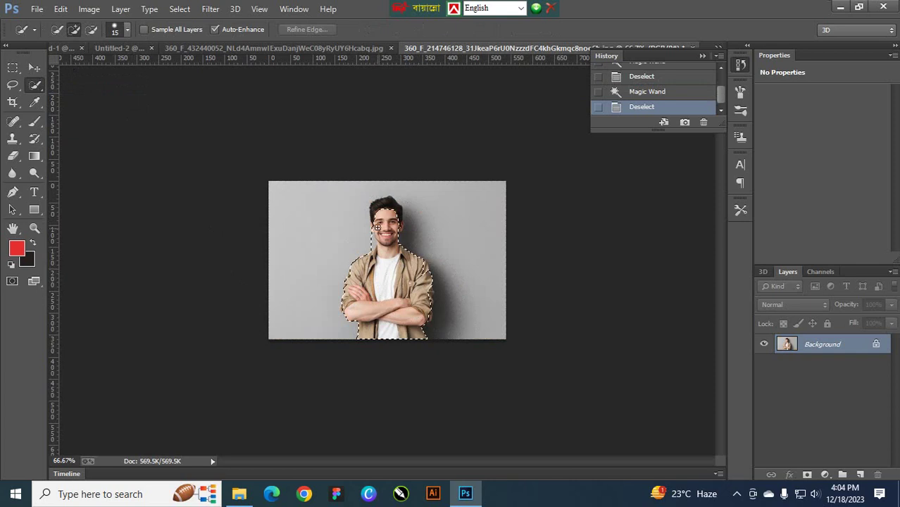
pyautogui.moveTo(377, 227)
pyautogui.mouseDown()
pyautogui.moveTo(384, 206)
pyautogui.moveTo(375, 215)
pyautogui.mouseUp()
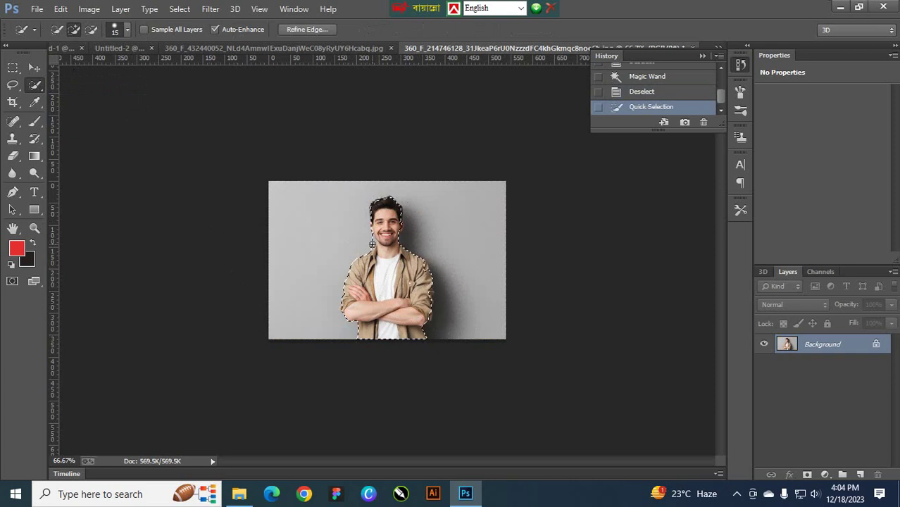
pyautogui.click(372, 244)
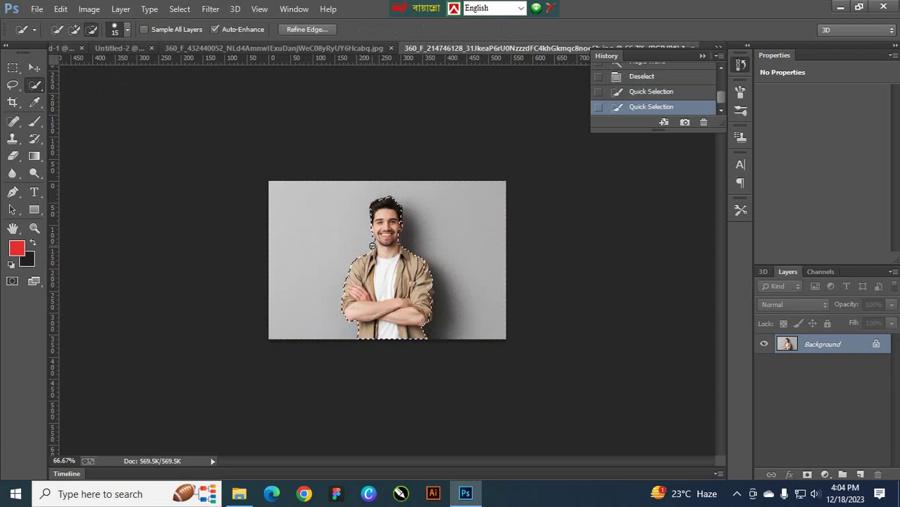
pyautogui.keyDown('alt'); pyautogui.click(334, 271); pyautogui.keyUp('alt')
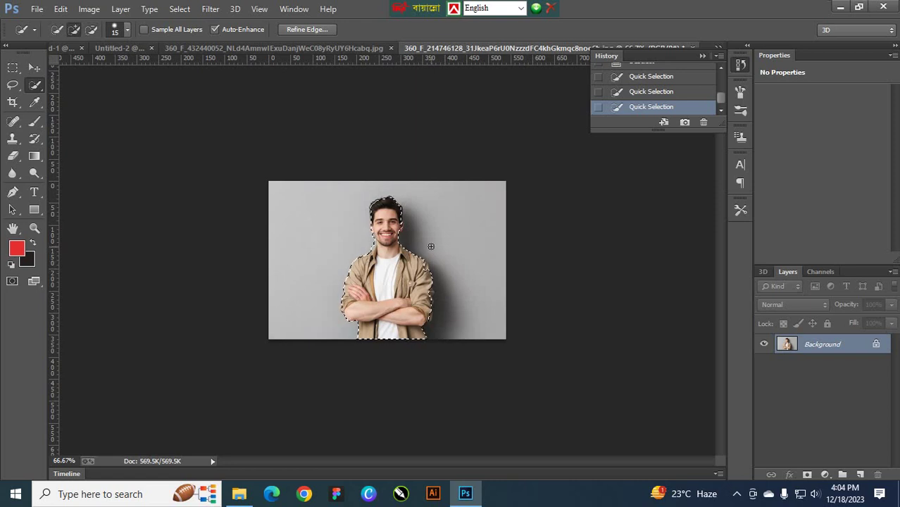
# Extend the Quick Selection to include the missed parts of the man's ear, shirt shoulder and sleeve
pyautogui.hotkey('ctrl', '+')
pyautogui.hotkey('ctrl', '+')
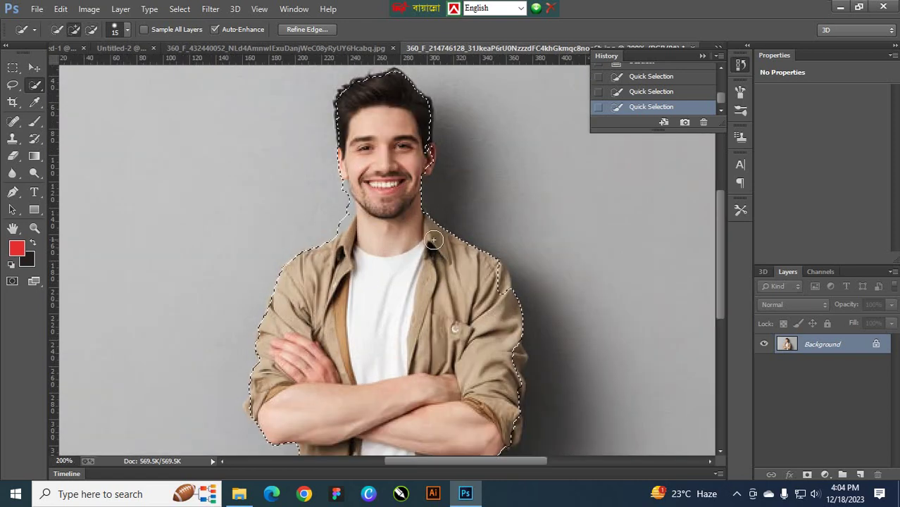
pyautogui.moveTo(420, 130)
pyautogui.mouseDown()
pyautogui.moveTo(418, 139)
pyautogui.moveTo(422, 127)
pyautogui.moveTo(426, 134)
pyautogui.mouseUp()
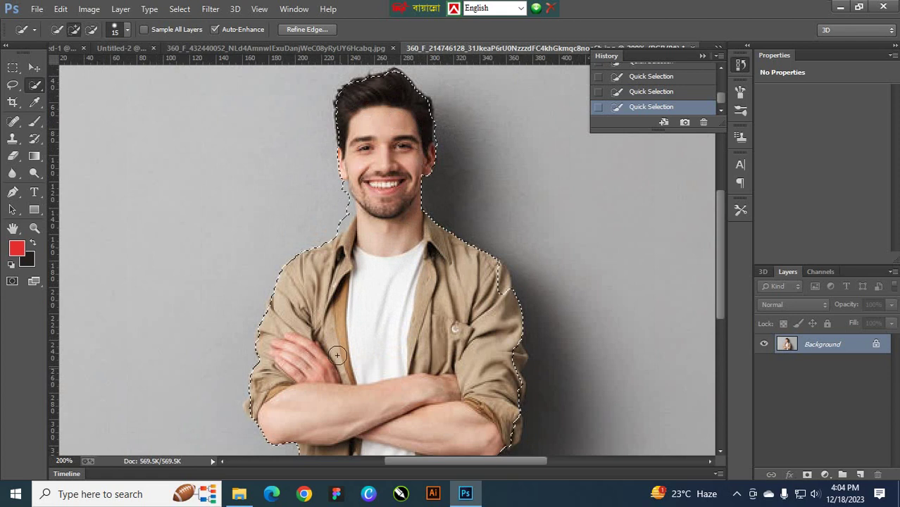
pyautogui.scroll(-3, 337, 356)
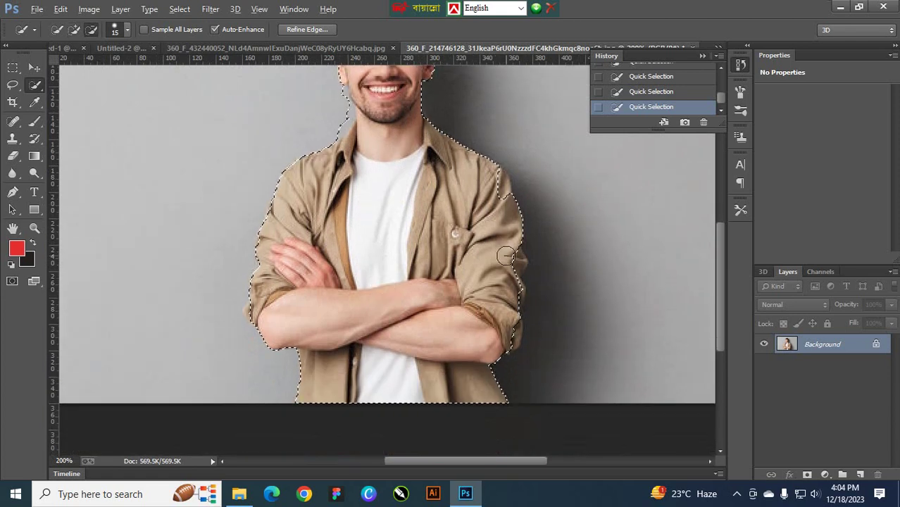
pyautogui.moveTo(506, 256); pyautogui.dragTo(497, 189)
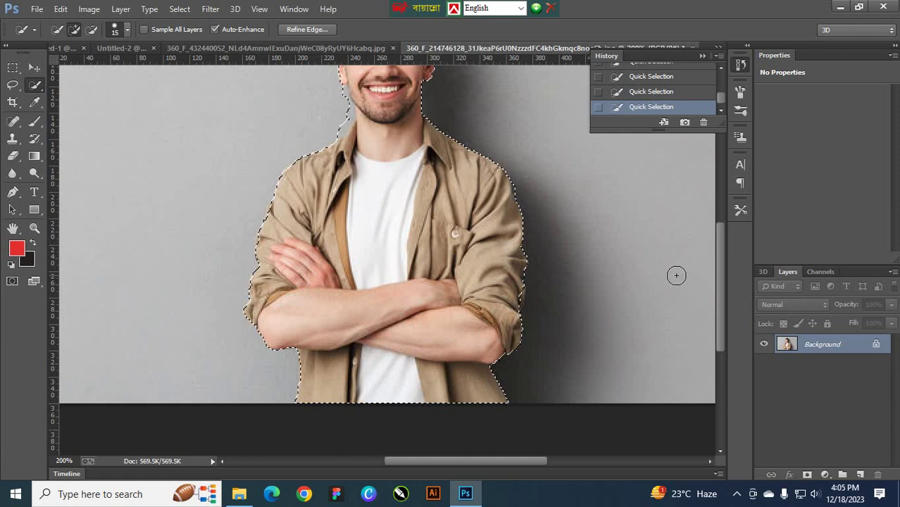
# Invert the selection around the man, convert the Background to a regular layer and delete the gray backdrop
pyautogui.hotkey('ctrl', 'alt', 'i')
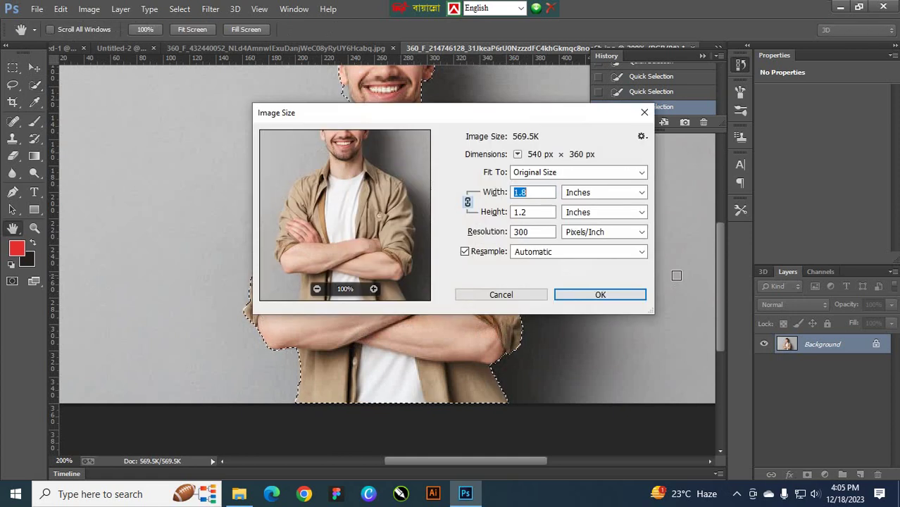
pyautogui.click(643, 112)
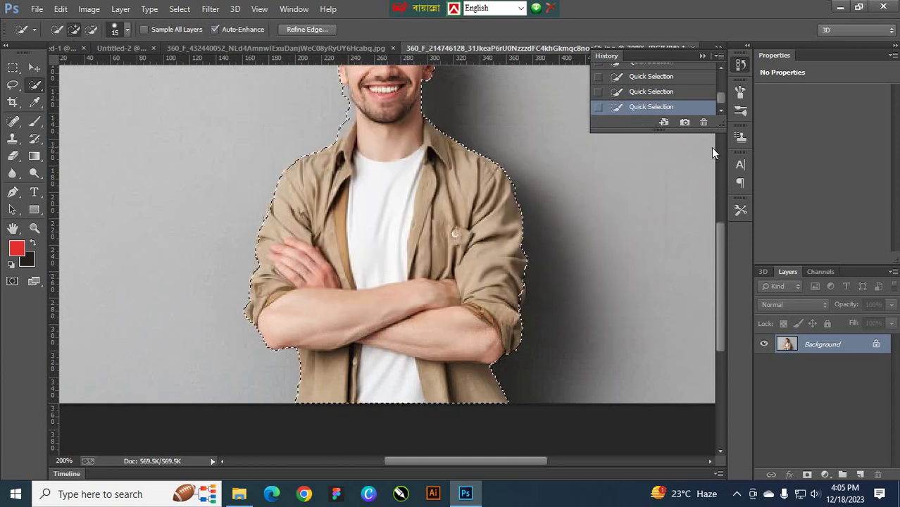
pyautogui.hotkey('ctrl', 'shift', 'i')
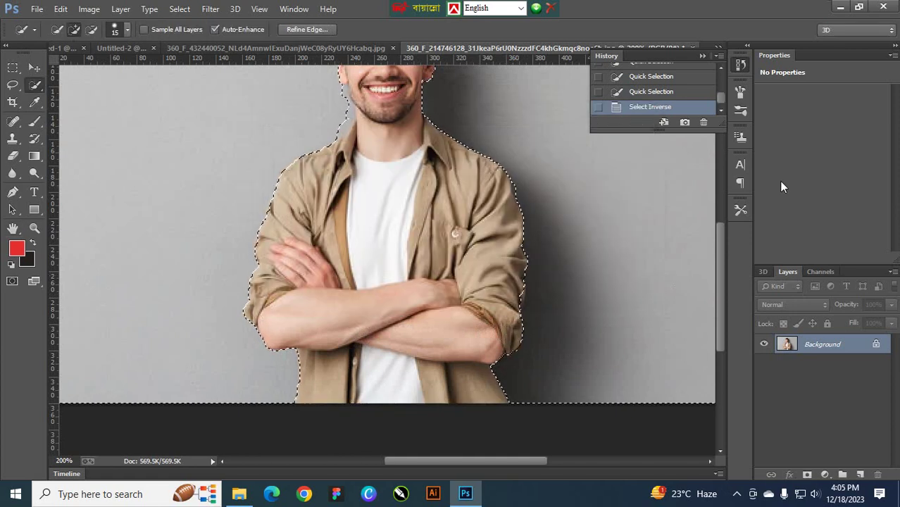
pyautogui.doubleClick(844, 345)
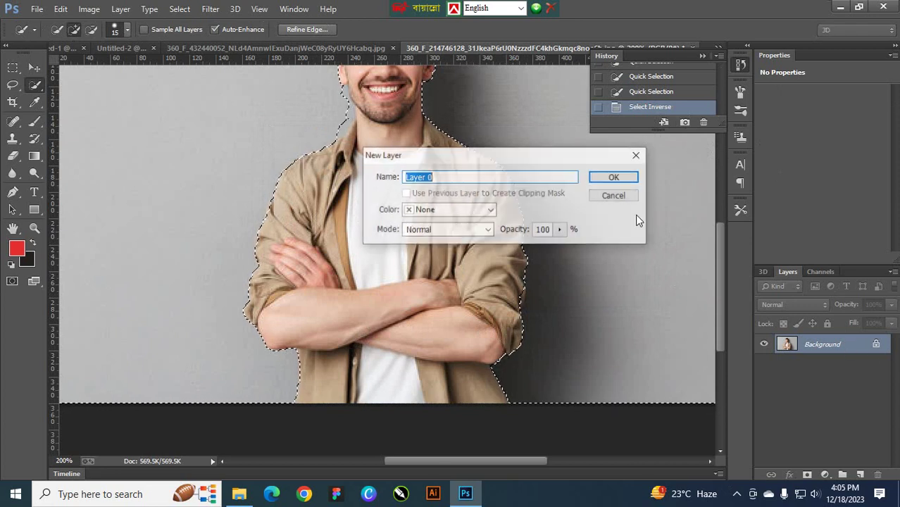
pyautogui.click(616, 177)
pyautogui.press('Delete')
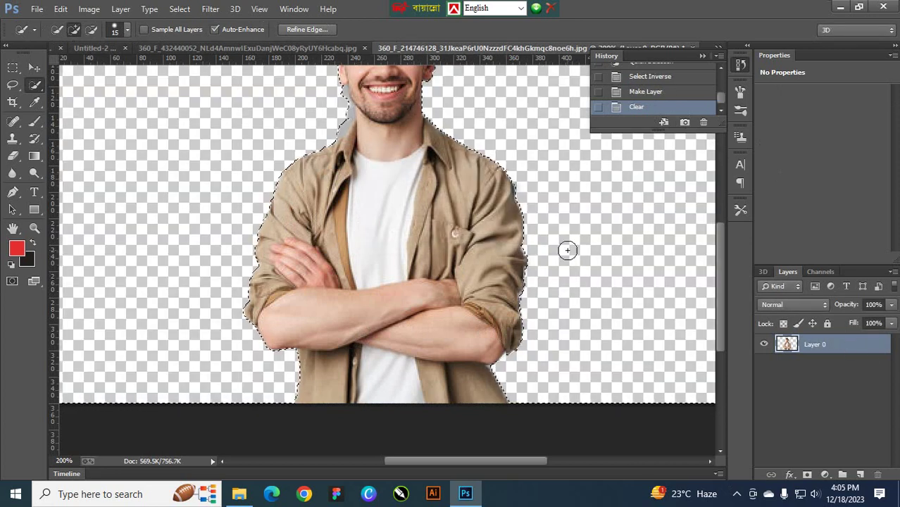
# Add a new layer, fill the selected backdrop area with red and clear the selection
pyautogui.click(860, 475)
pyautogui.hotkey('alt', 'BackSpace')
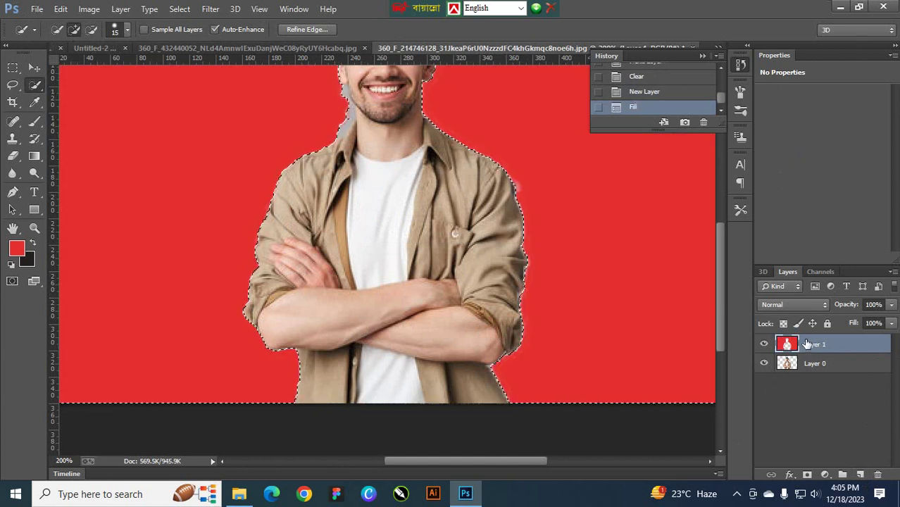
pyautogui.hotkey('ctrl', 'd')
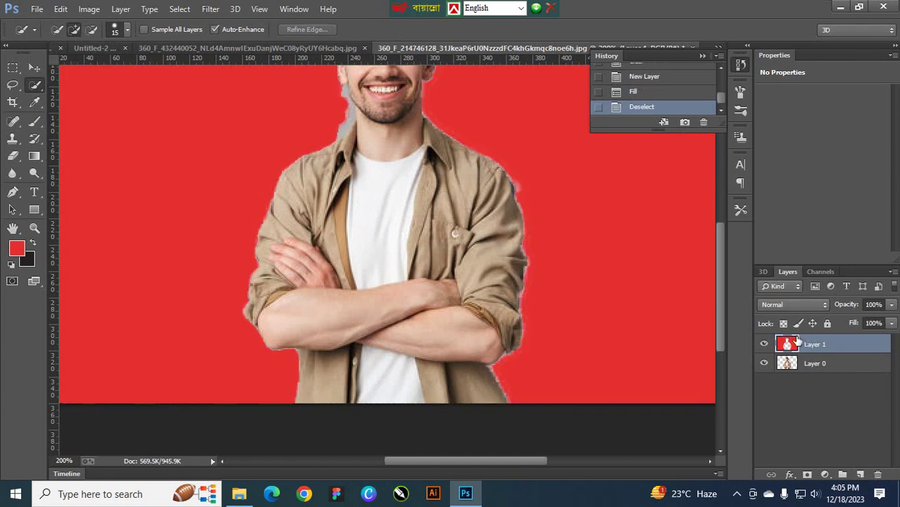
# Inspect the gray remnants around the man's cutout, and undo the deselection and the red fill
pyautogui.hotkey('ctrl', '-')
pyautogui.hotkey('ctrl', '-')
pyautogui.hotkey('ctrl', '+')
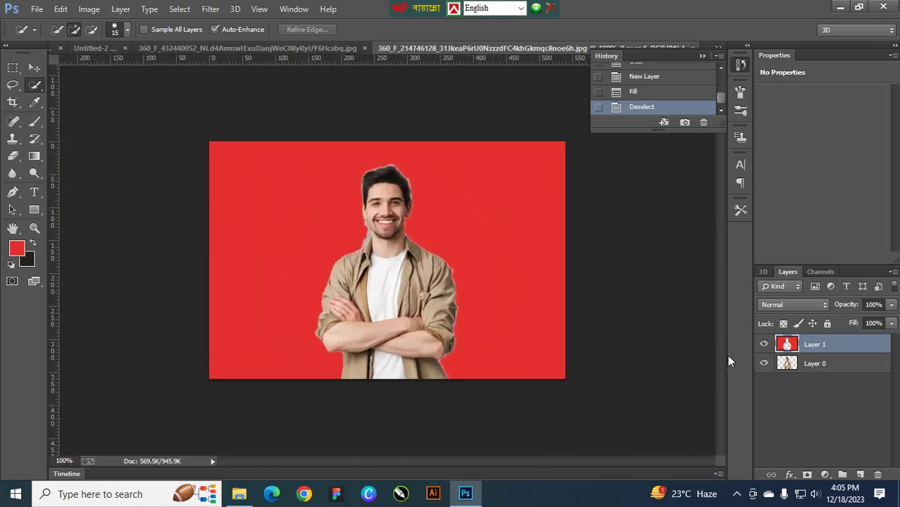
pyautogui.hotkey('ctrl', '+')
pyautogui.hotkey('ctrl', '+')
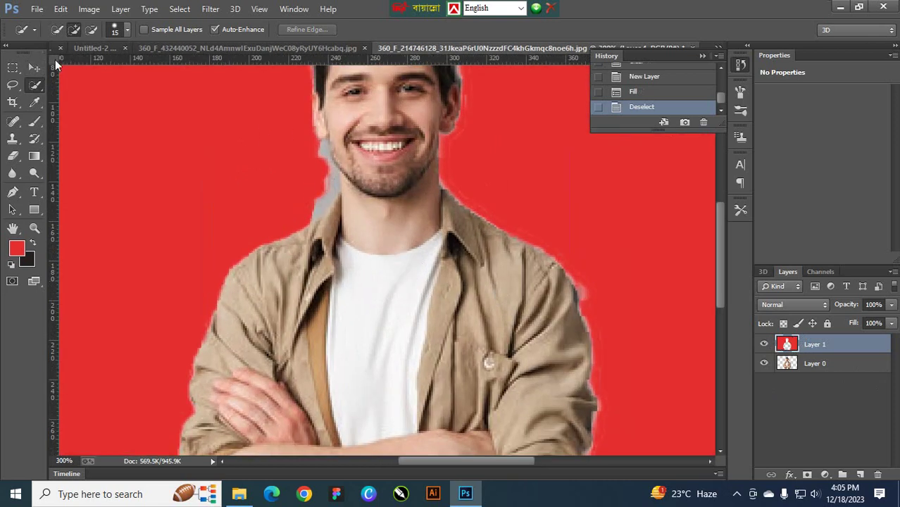
pyautogui.press('l')
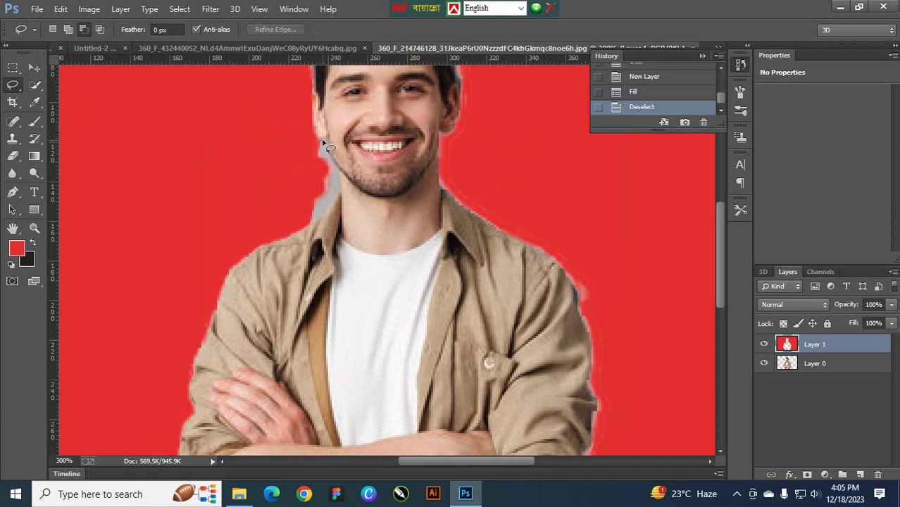
pyautogui.hotkey('ctrl', 'alt', 'z')
pyautogui.hotkey('ctrl', 'alt', 'z')
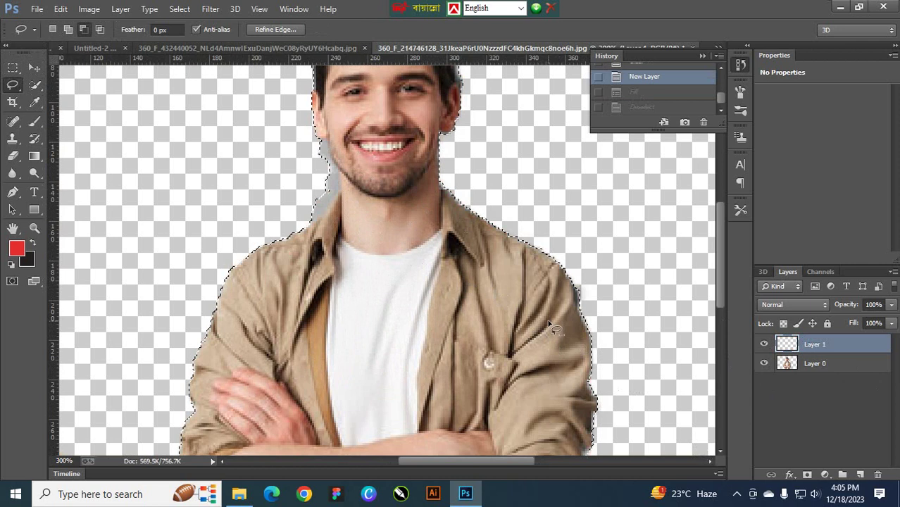
# Clear the selection, fill all of Layer 1 with red and move it below Layer 0
pyautogui.hotkey('ctrl', '-')
pyautogui.hotkey('ctrl', '-')
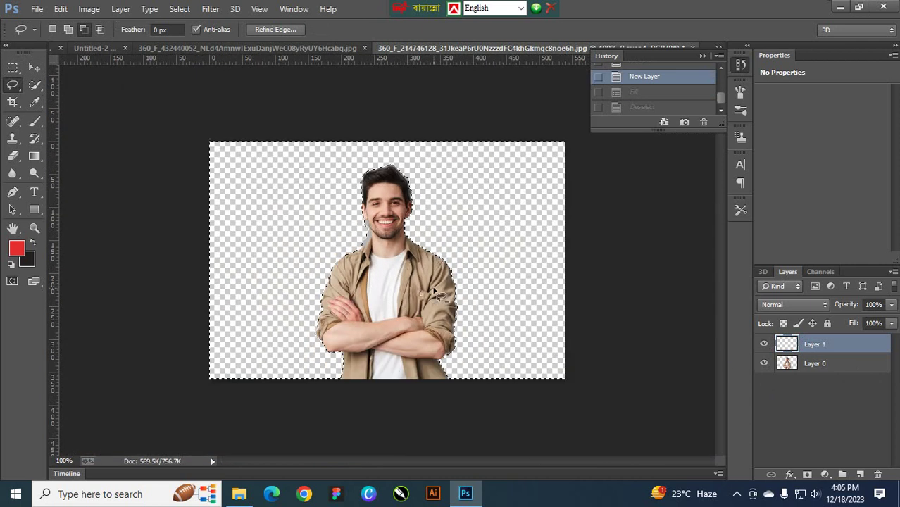
pyautogui.hotkey('ctrl', 'd')
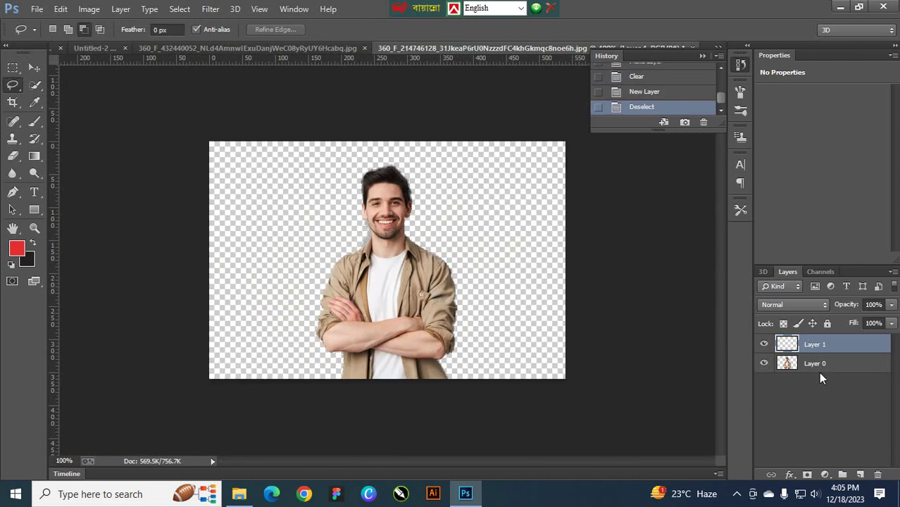
pyautogui.hotkey('alt', 'BackSpace')
pyautogui.moveTo(811, 345); pyautogui.dragTo(822, 390)
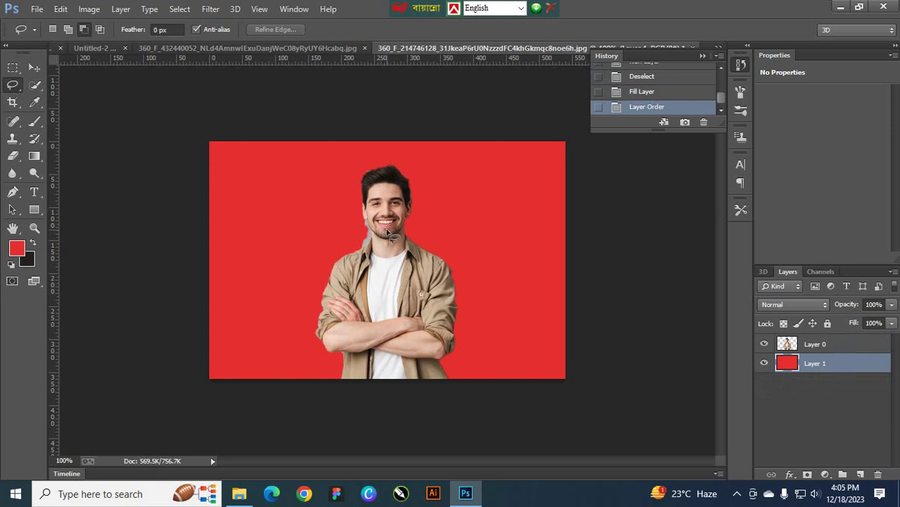
# Try to select the leftover gray patch below the man's ear with the Lasso tool, and clear the selection
pyautogui.hotkey('ctrl', '+')
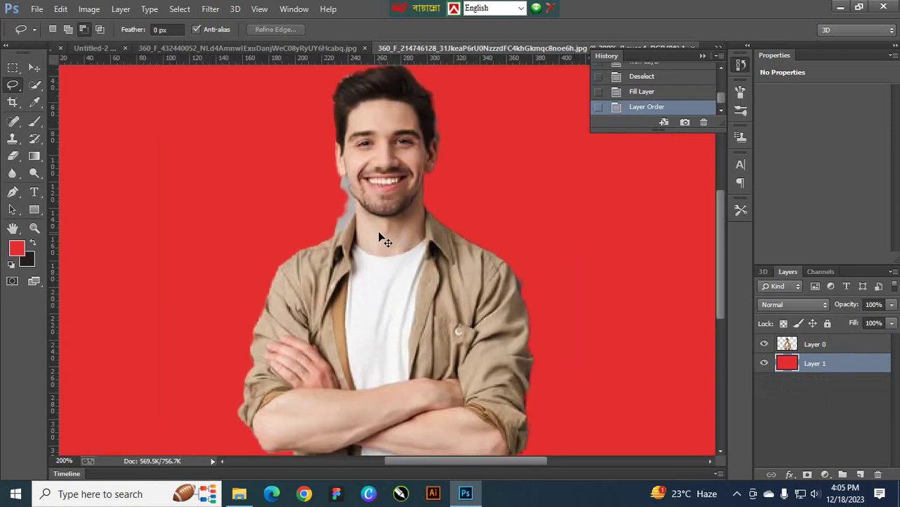
pyautogui.hotkey('ctrl', '+')
pyautogui.moveTo(358, 217); pyautogui.dragTo(391, 276)
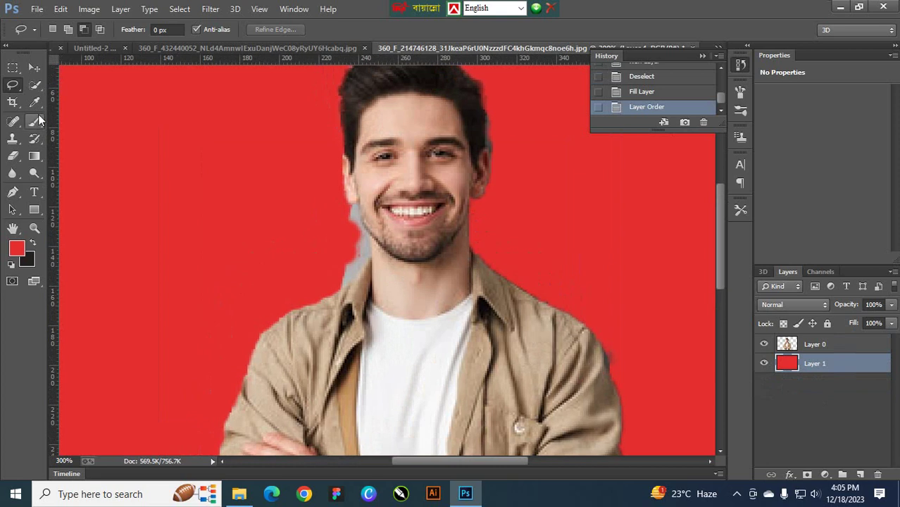
pyautogui.rightClick(12, 86)
pyautogui.click(52, 84)
pyautogui.moveTo(359, 204); pyautogui.dragTo(353, 214)
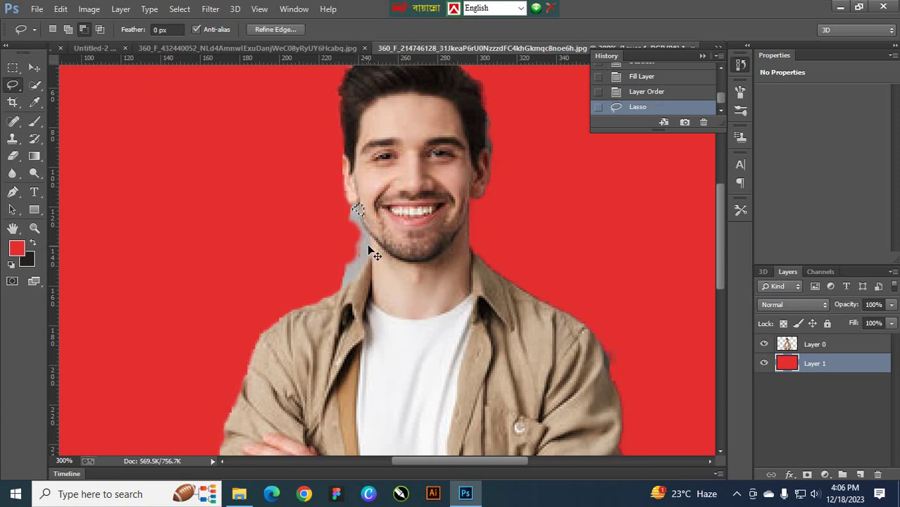
pyautogui.hotkey('ctrl', 'd')
# Draw a Lasso selection around the leftover gray backdrop between the man's ear, jaw and collar
pyautogui.hotkey('ctrl', '+')
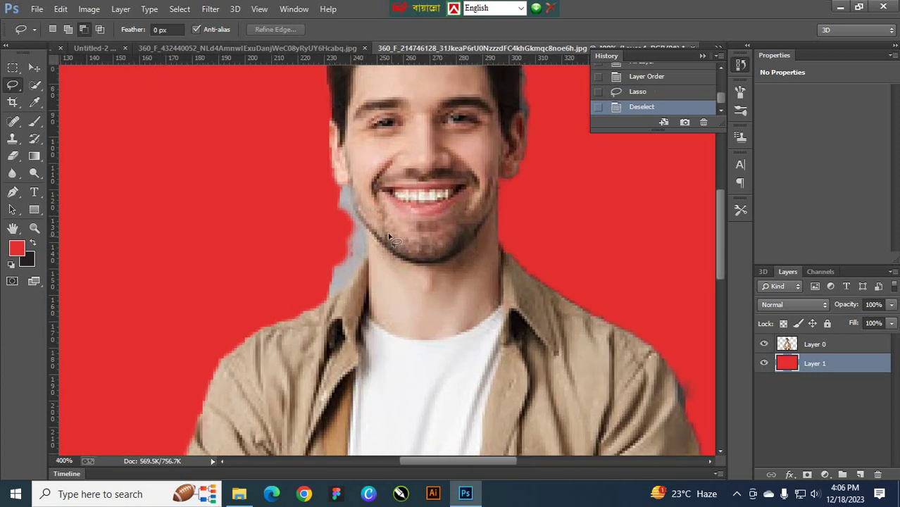
pyautogui.scroll(1, 391, 243)
pyautogui.hscroll(-1, 391, 243)
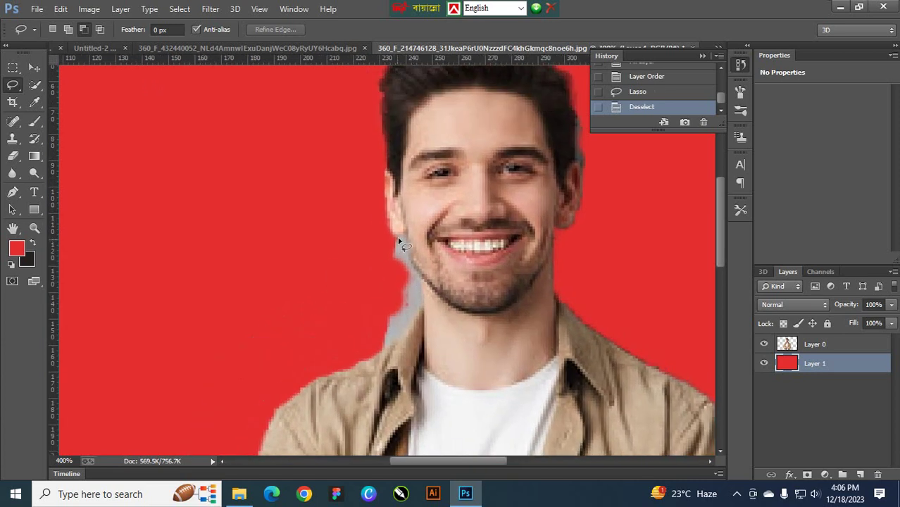
pyautogui.moveTo(406, 239)
pyautogui.mouseDown()
pyautogui.moveTo(421, 296)
pyautogui.moveTo(404, 341)
pyautogui.moveTo(389, 352)
pyautogui.moveTo(371, 310)
pyautogui.mouseUp()
pyautogui.moveTo(375, 253); pyautogui.dragTo(384, 241)
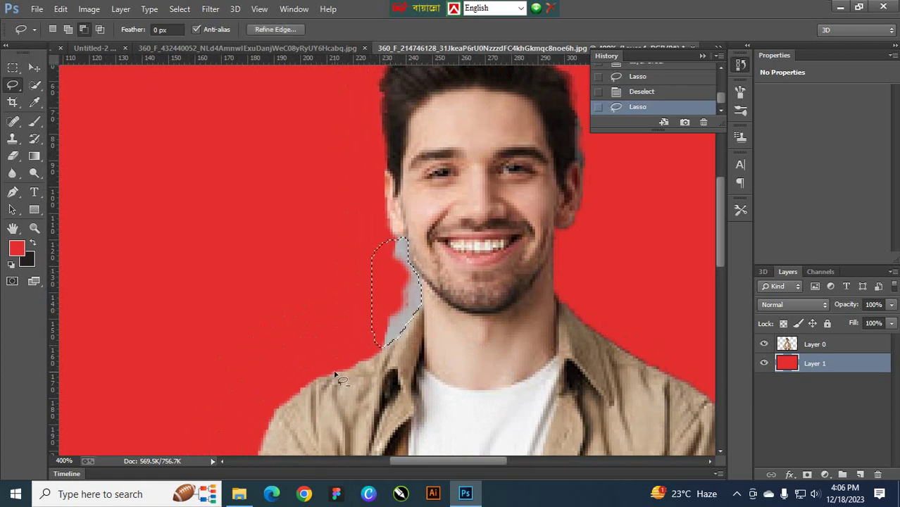
# Fill the lassoed area on Layer 0 with red and clear the selection
pyautogui.hotkey('alt', 'BackSpace')
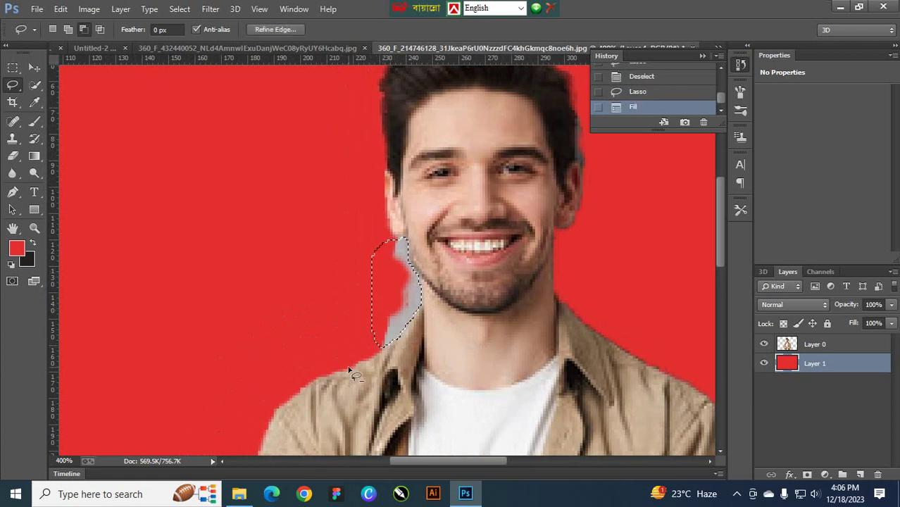
pyautogui.click(806, 344)
pyautogui.hotkey('alt', 'BackSpace')
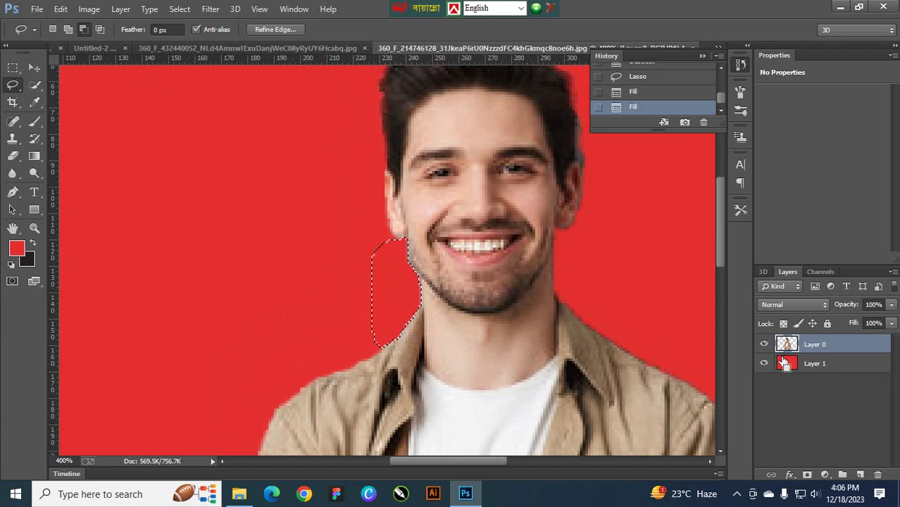
pyautogui.hotkey('ctrl', 'd')
pyautogui.hotkey('ctrl', '-')
pyautogui.hotkey('ctrl', '-')
pyautogui.hotkey('ctrl', '-')
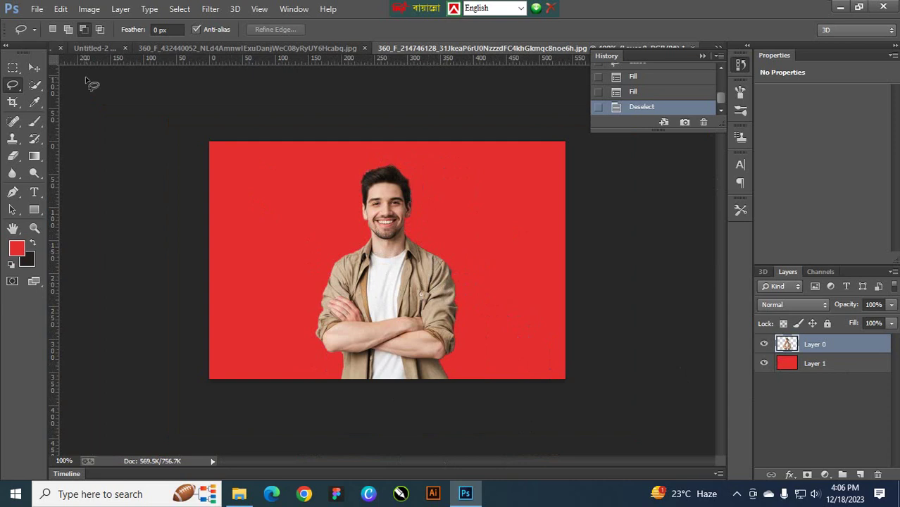
# Review the tool variants in the Lasso and Quick Selection groups
pyautogui.click(34, 85)
pyautogui.click(18, 85)
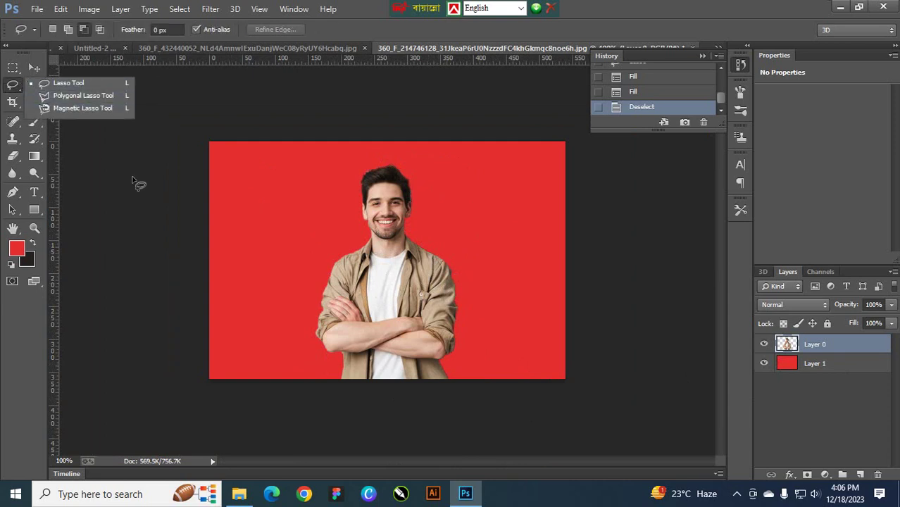
pyautogui.click(8, 90)
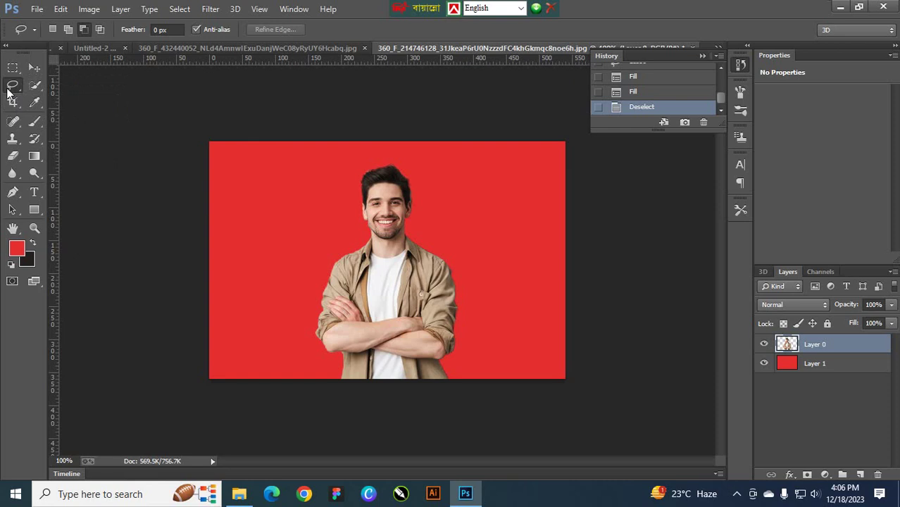
pyautogui.click(38, 85)
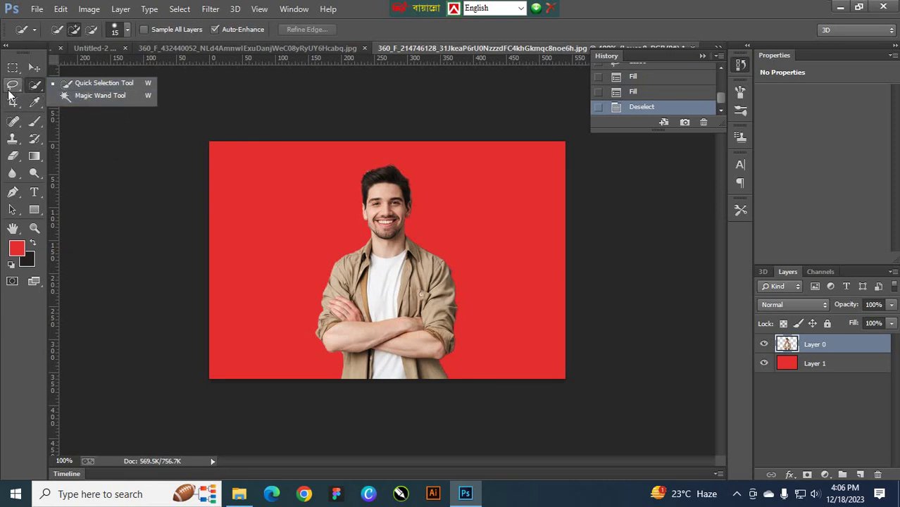
pyautogui.click(13, 85)
pyautogui.click(12, 86)
pyautogui.click(35, 85)
pyautogui.click(11, 89)
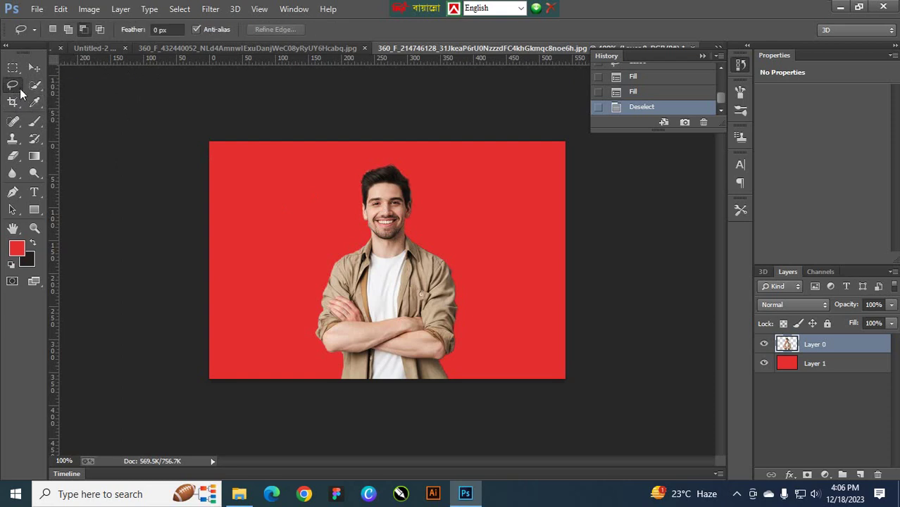
pyautogui.rightClick(13, 85)
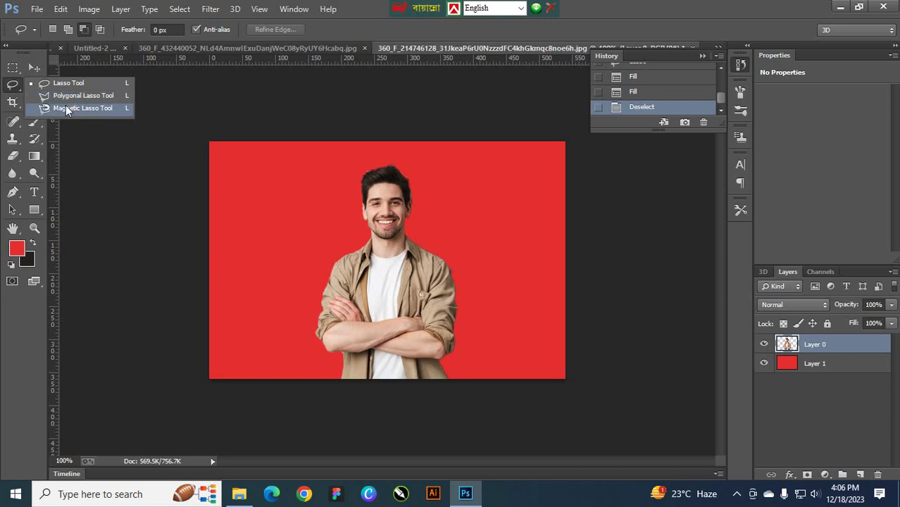
pyautogui.click(10, 89)
pyautogui.click(34, 84)
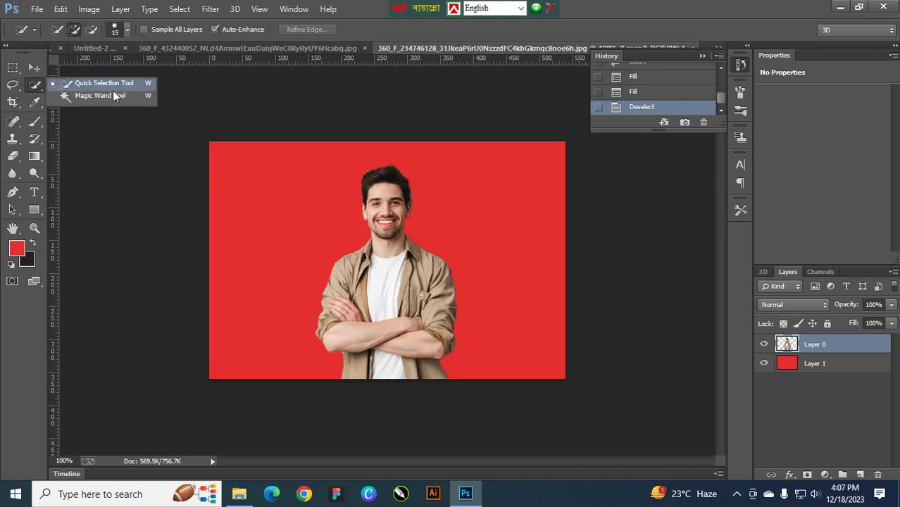
pyautogui.click(13, 85)
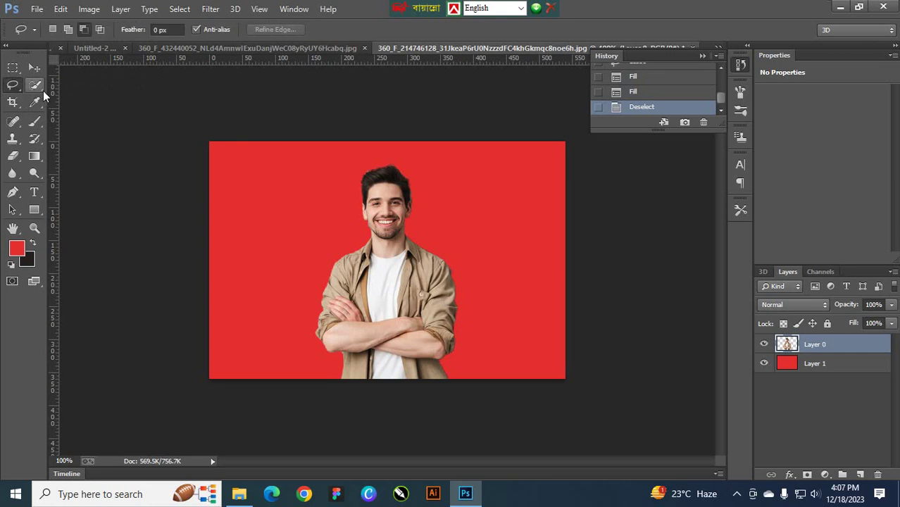